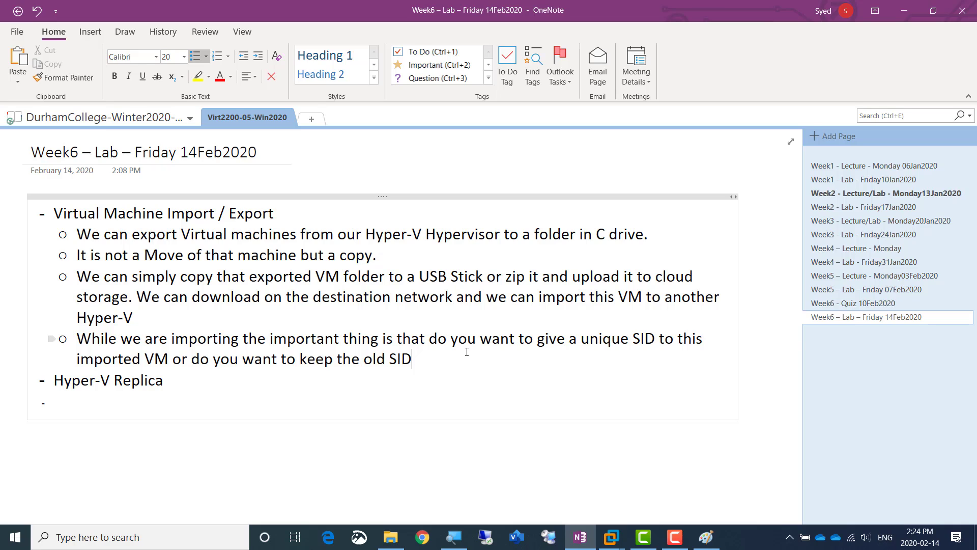
Add a bullet reading "-----Lab Steps-----" below the old SID note under Virtual Machine Import / Export
key(Return)
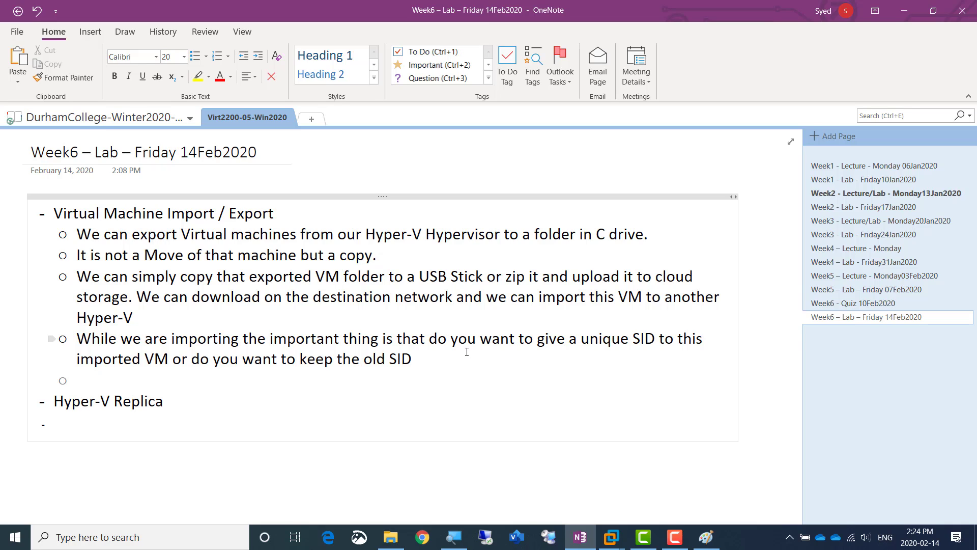
text(-----Lab S)
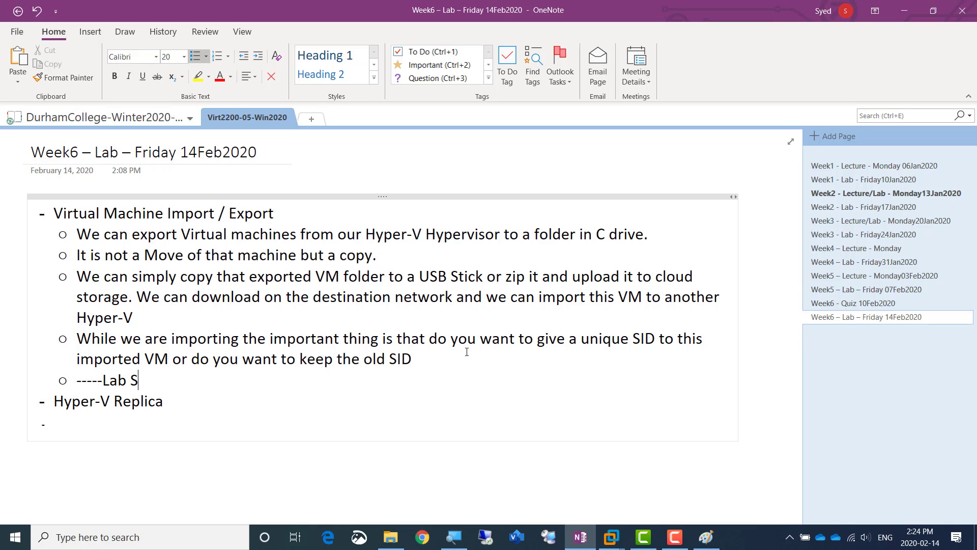
text(teps-----)
Add an indented sub-bullet under Lab Steps reading "Lets create a folder in C drive of AmirWin01 called ExportedVM"
key(Return)
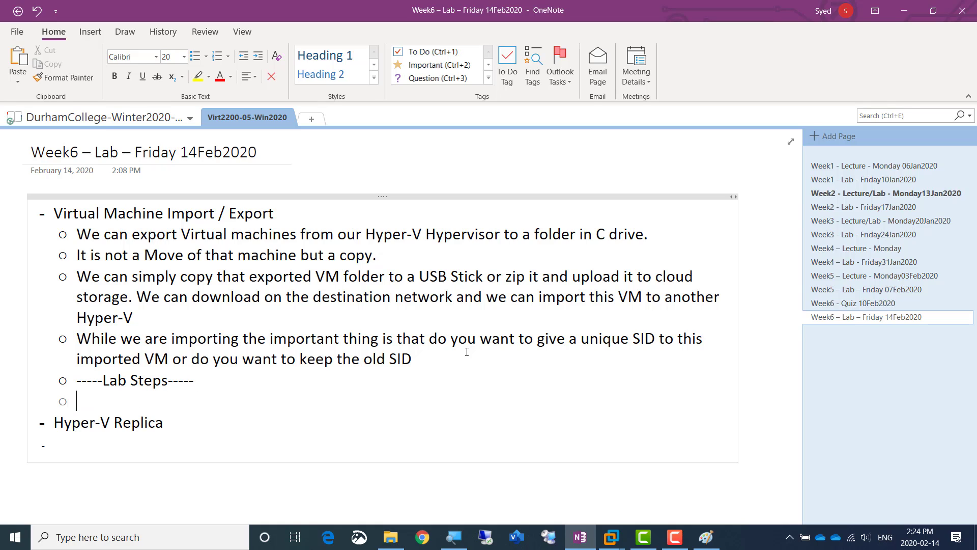
key(Tab)
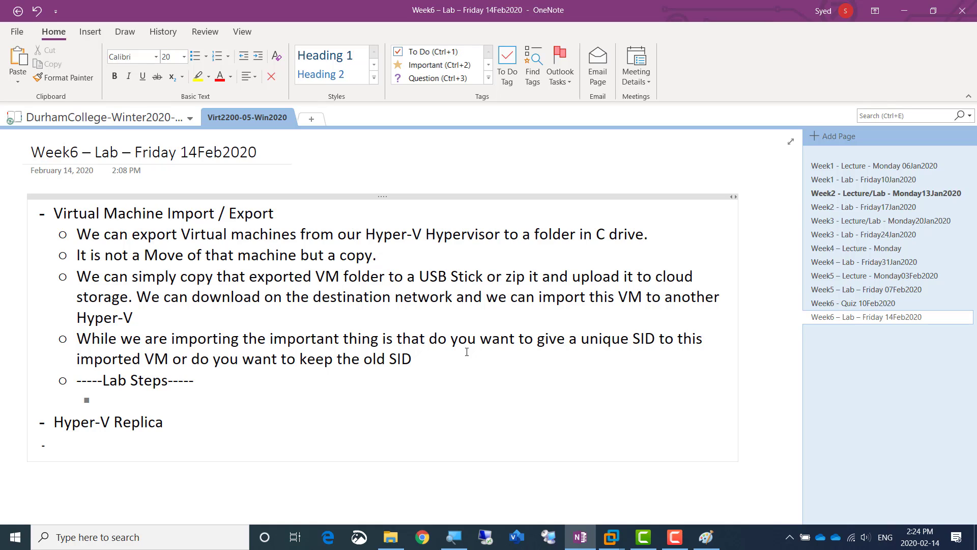
text(Lets crea)
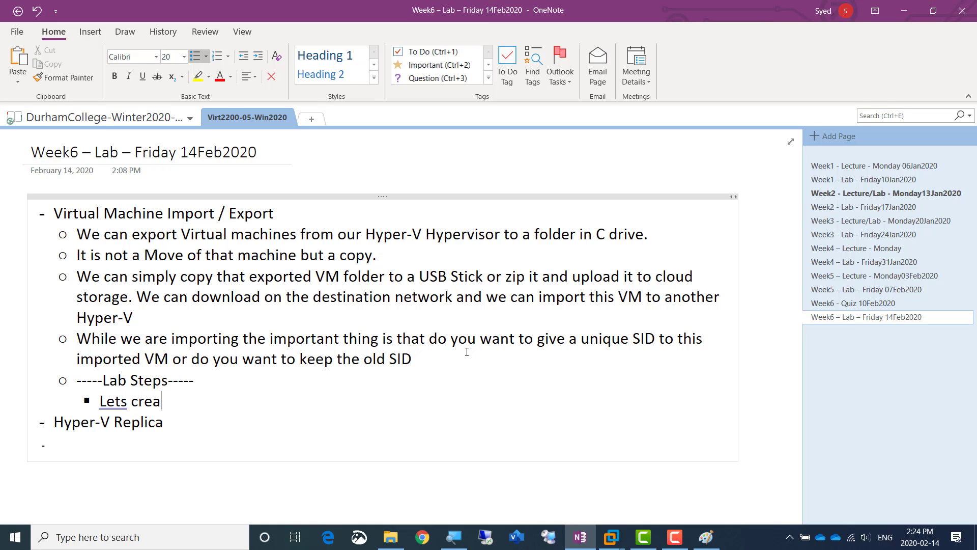
text(te a folder in C drive of )
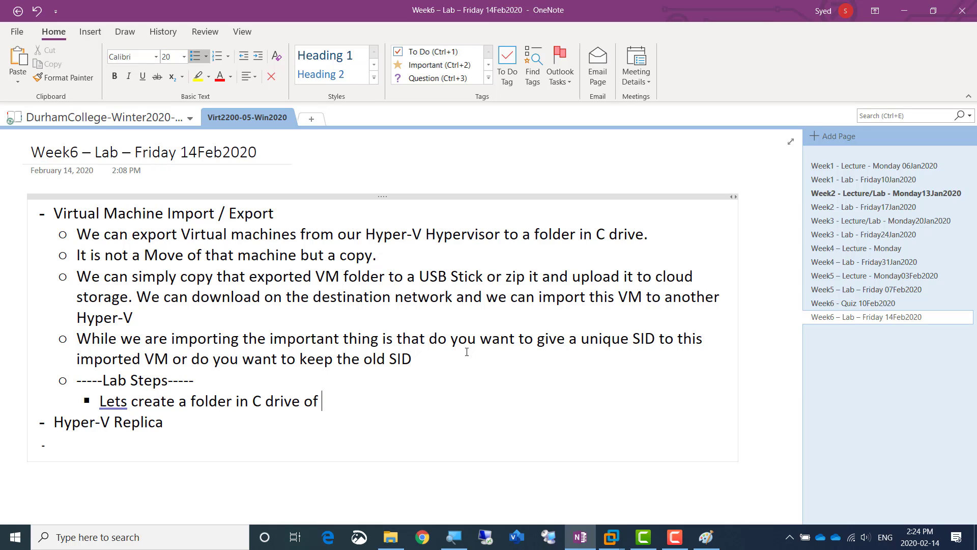
text(AmirWin01 called )
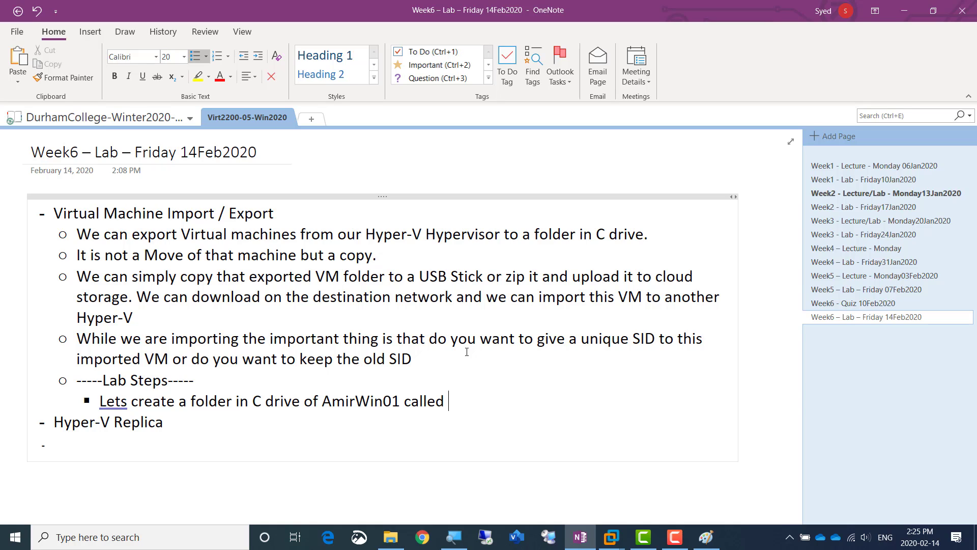
text(ExportedVM)
Add the next lab step, "Lets export a VM from AmirWin01 to this folder in C drive"
key(Return)
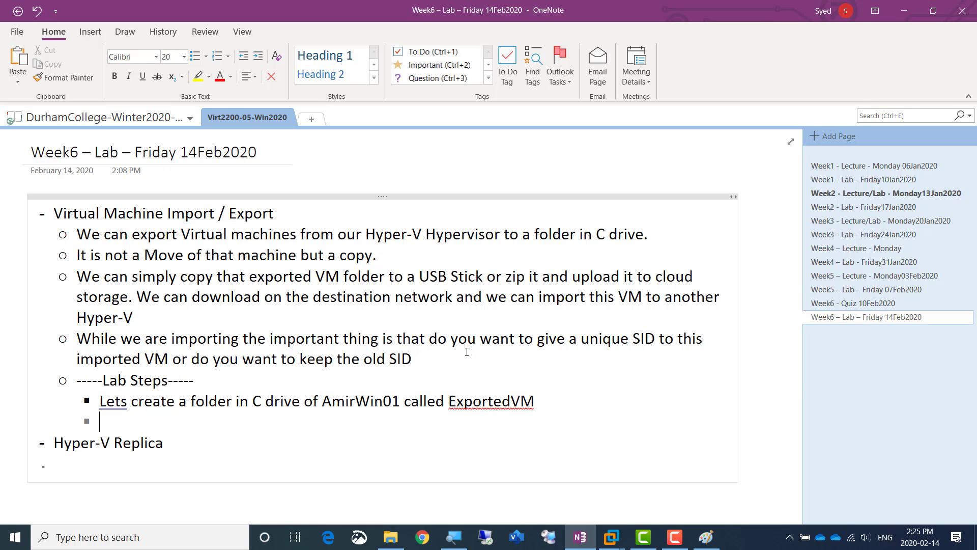
text(Lets)
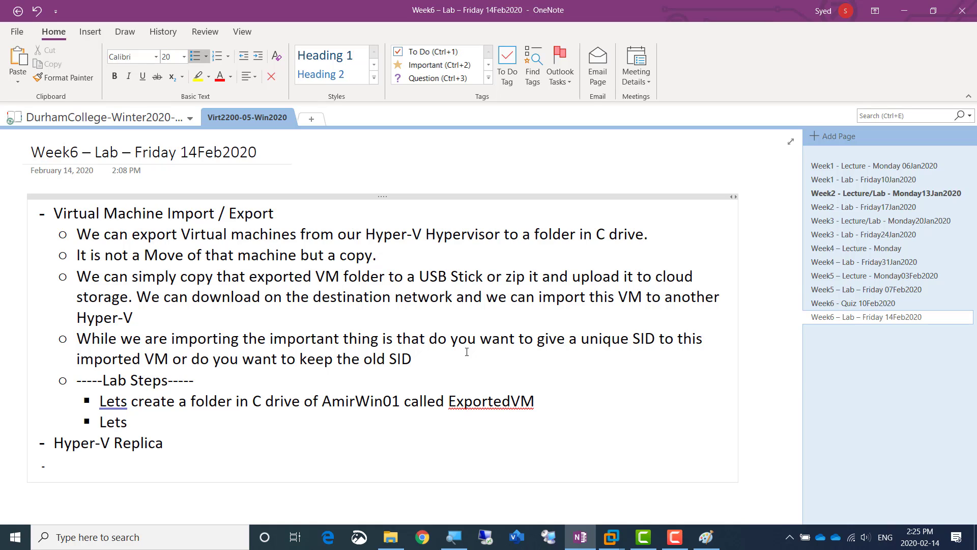
text( export a VM )
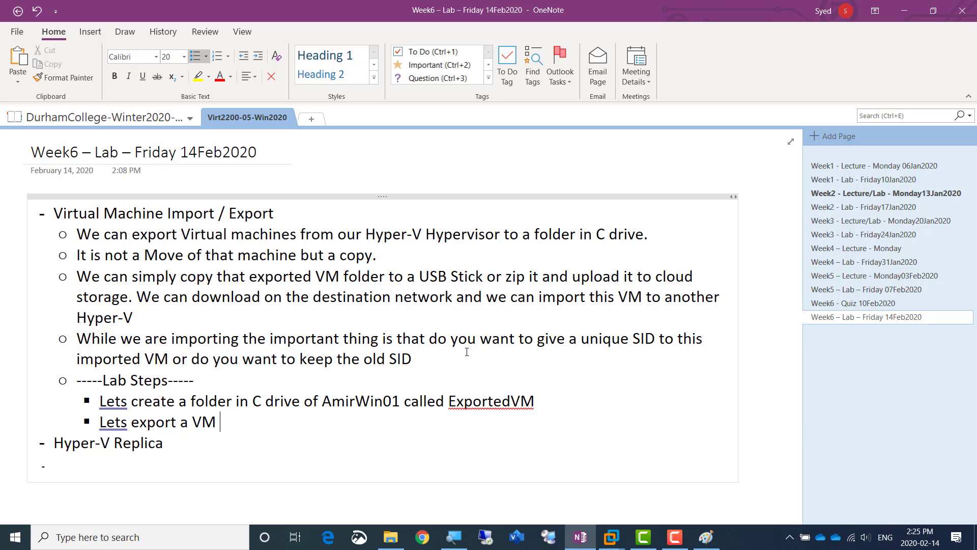
text(from AmirWin)
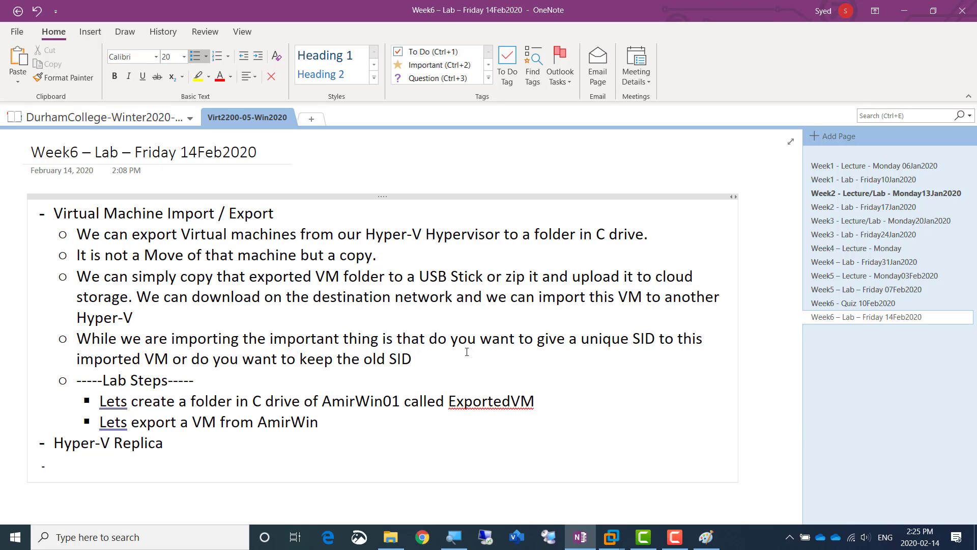
text(01 to this folder in C drive)
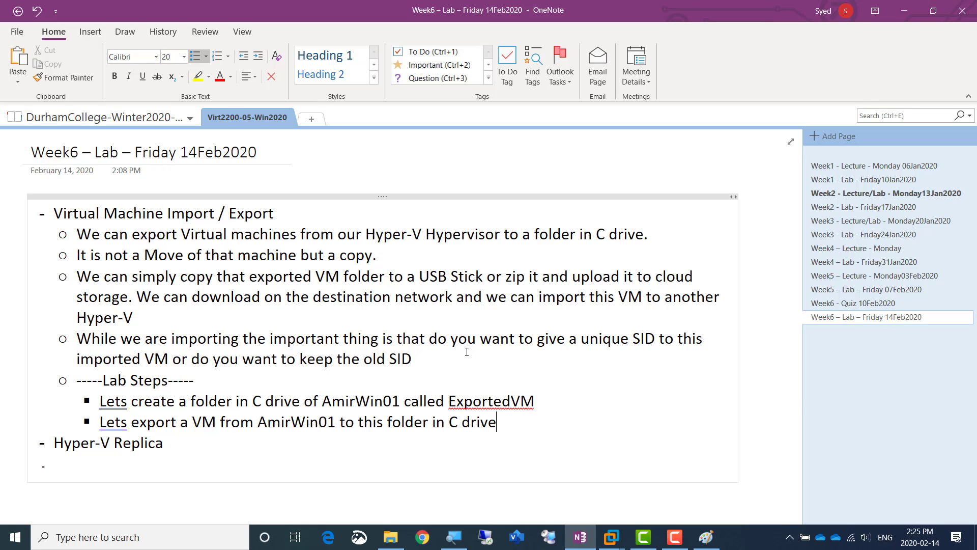
Add the lab step "Lets copy this folder to AmirWin02" below the export step
key(Return)
text(Let)
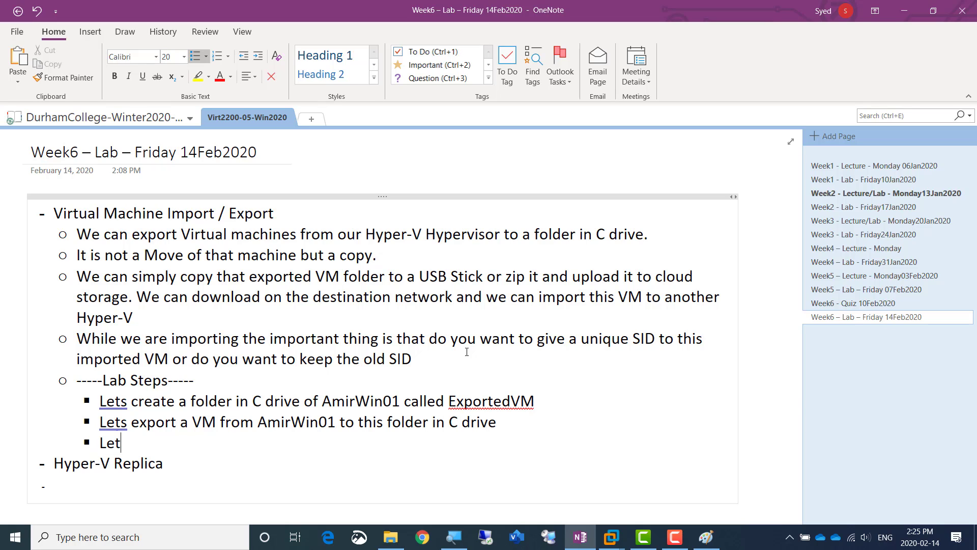
text(s copy this fo)
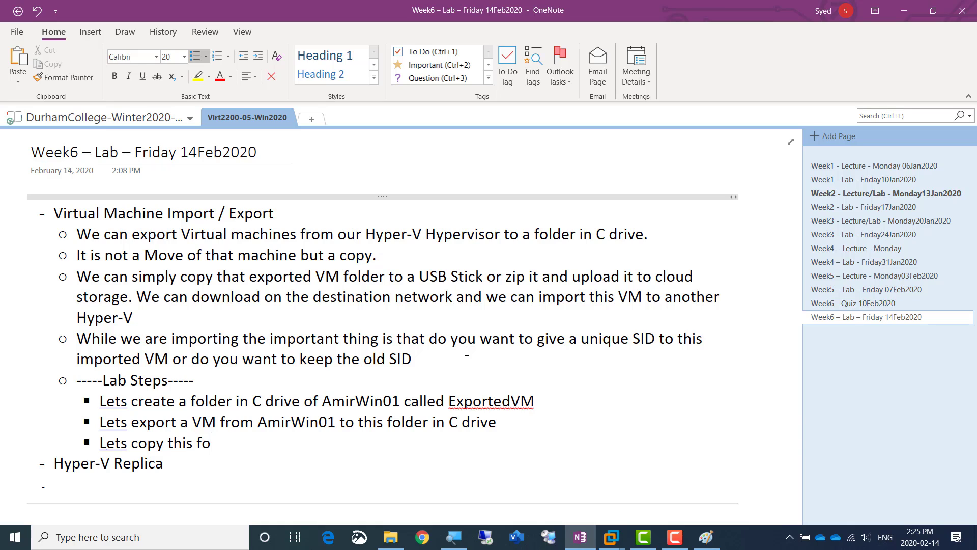
text(lder to AmirWin02)
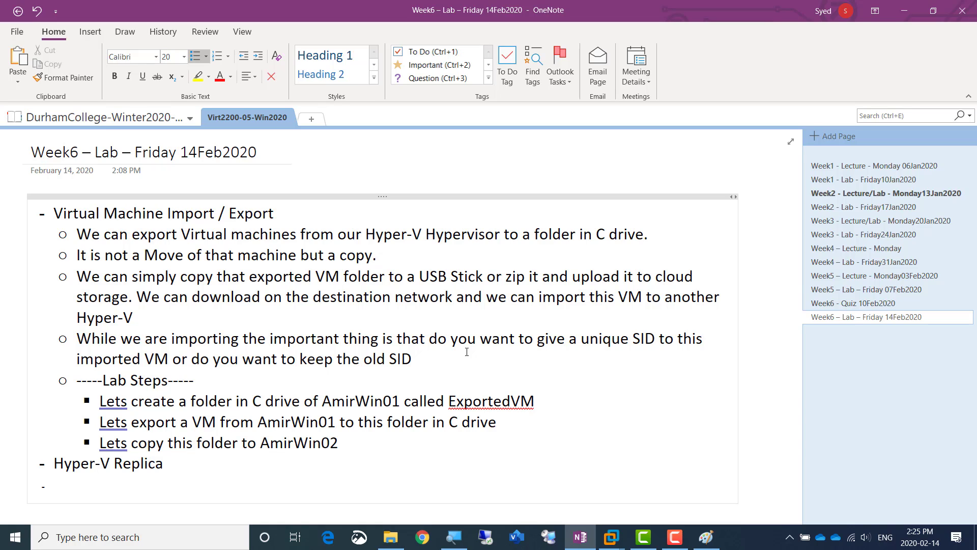
Add the lab step "There lets import this VM to AmirWin02 Hyper-V Manager" below the copy step
key(Return)
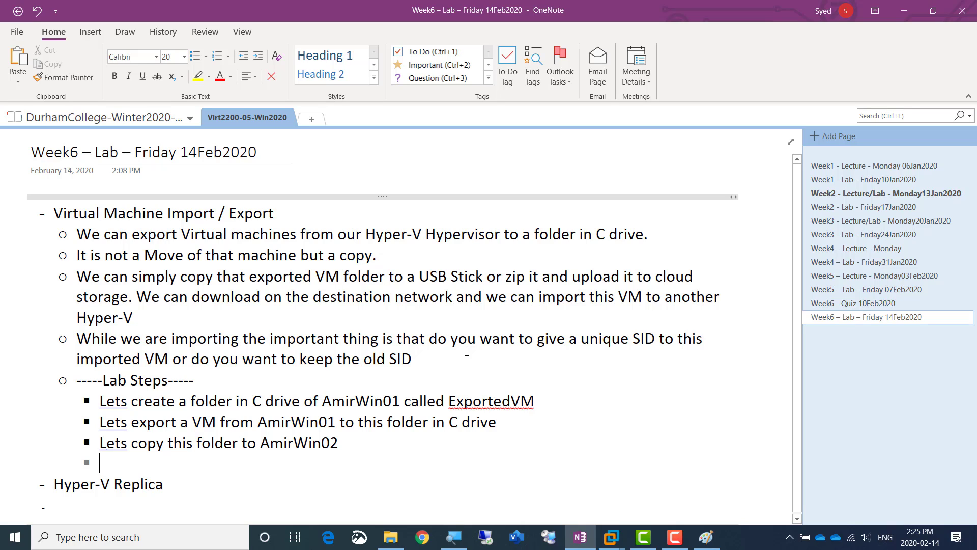
text(There lets impo)
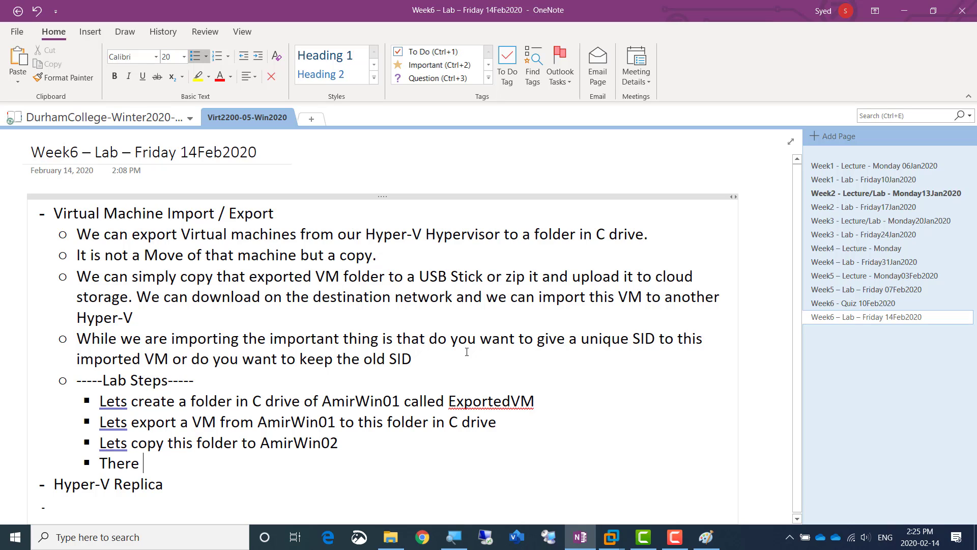
text(rt this VM to)
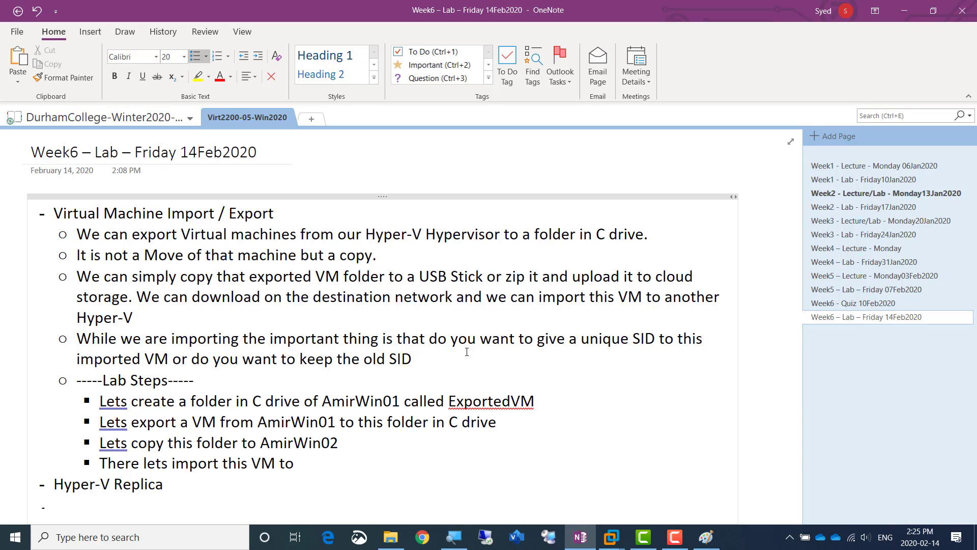
text( AmirWin02 Hy)
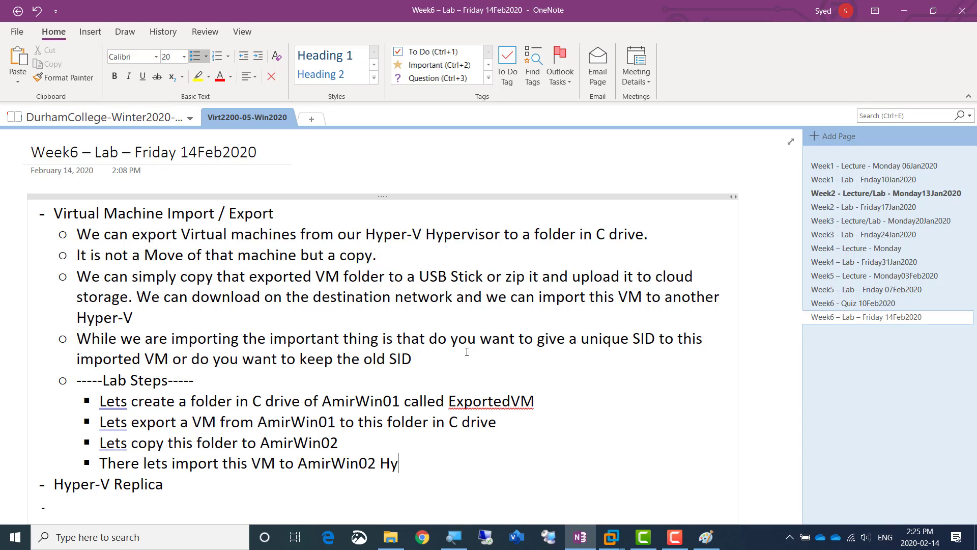
text(per-V Manager)
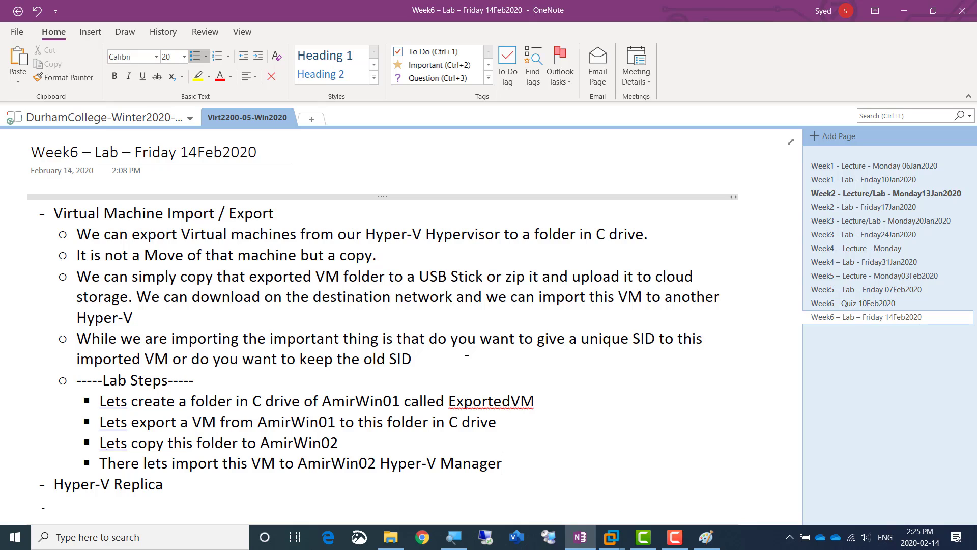
Add a final lab step reading "We will checkmark the Unique SID option there"
key(Return)
text(We will)
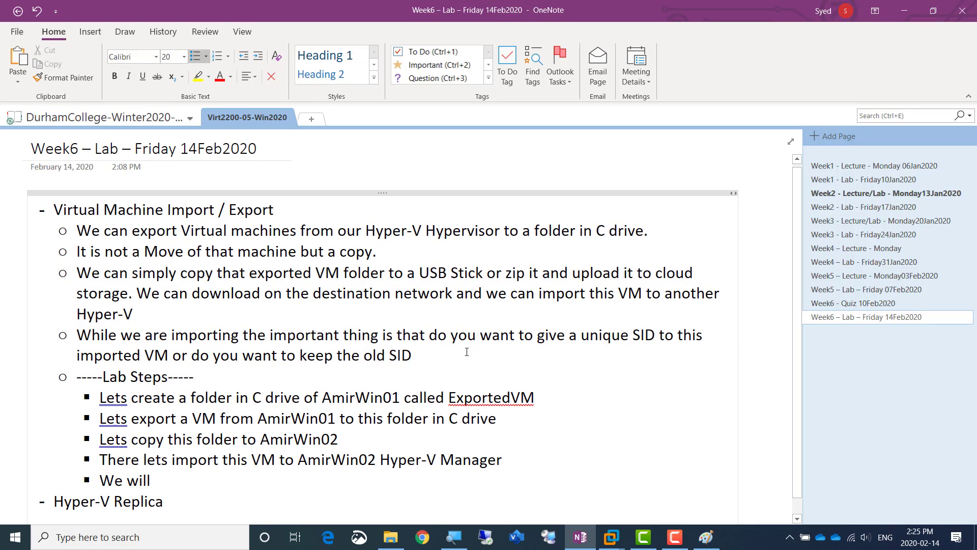
text( checkmark the U)
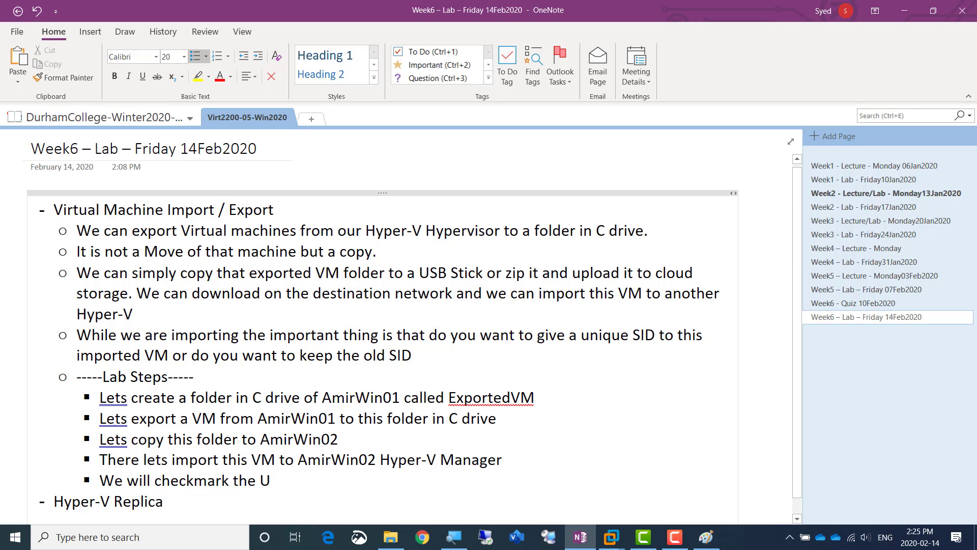
text(nique SID option there)
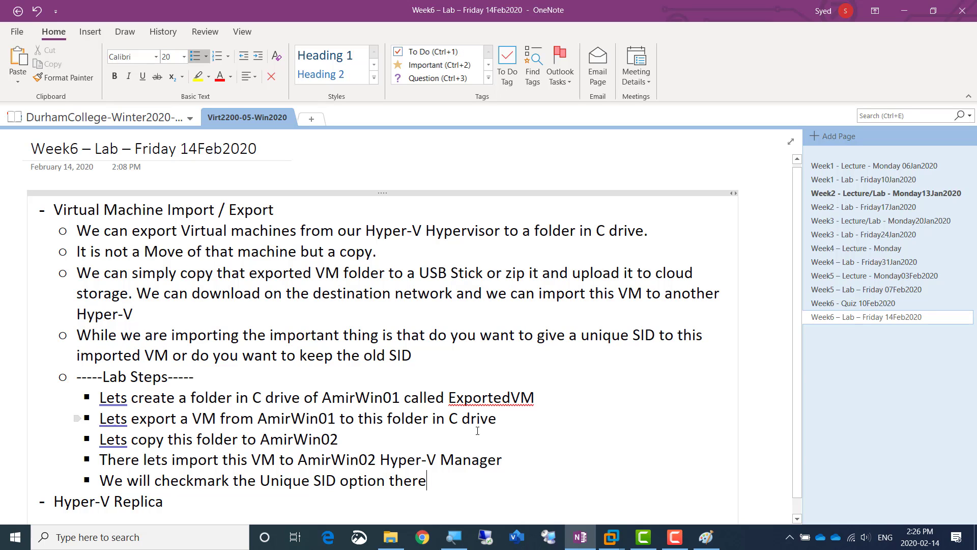
Switch to the Windows Server 2012-Amir-Virt2200 machine in VMware Workstation, maximize its Hyper-V Manager and magnify the screen to 200%
click(610, 537)
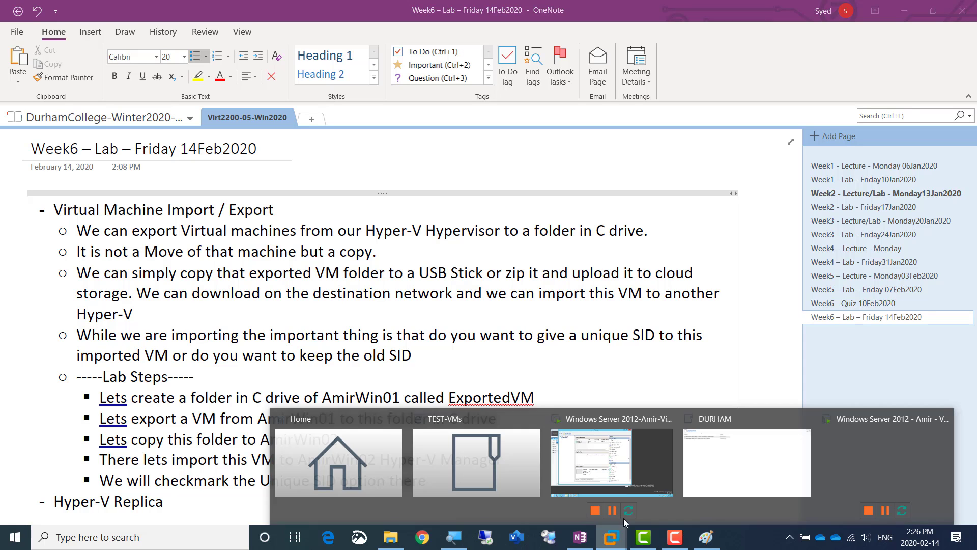
click(582, 453)
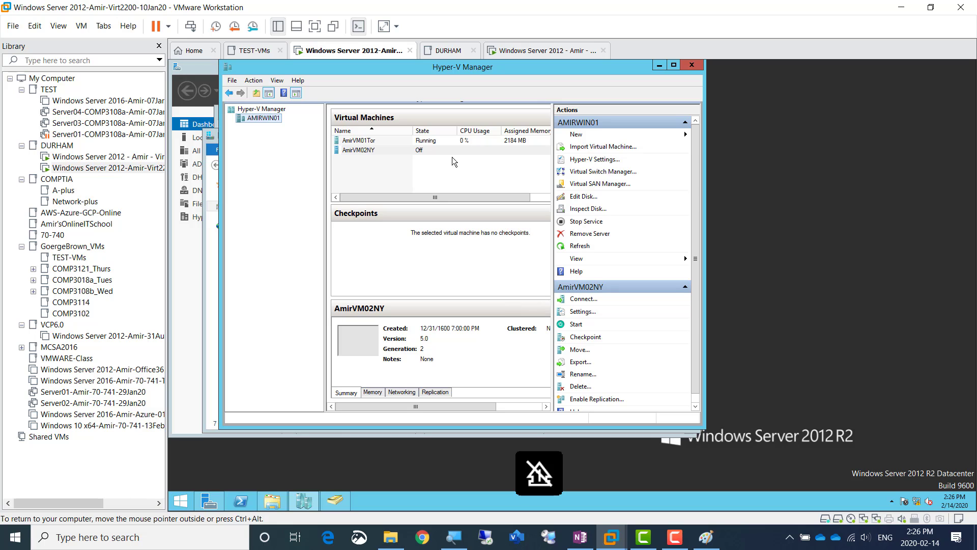
double_click(336, 66)
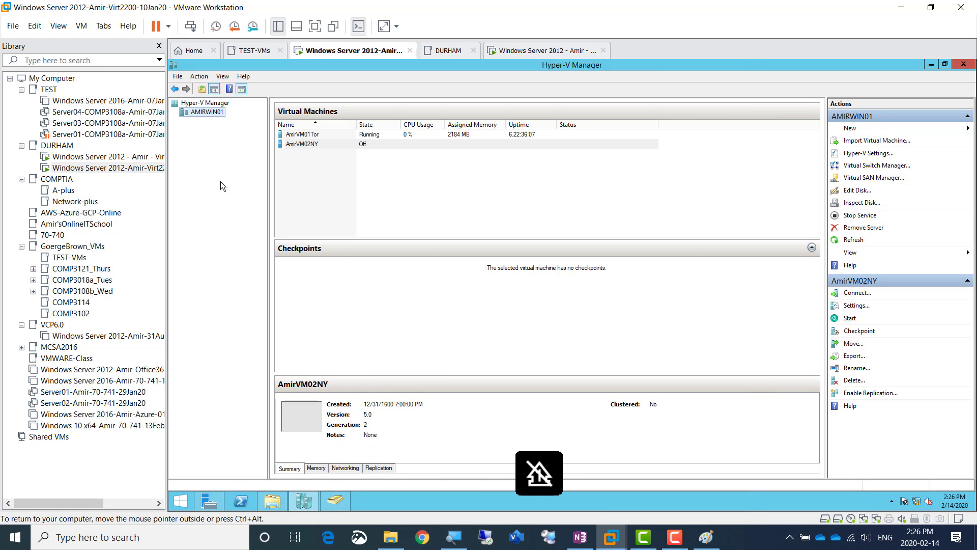
click(453, 536)
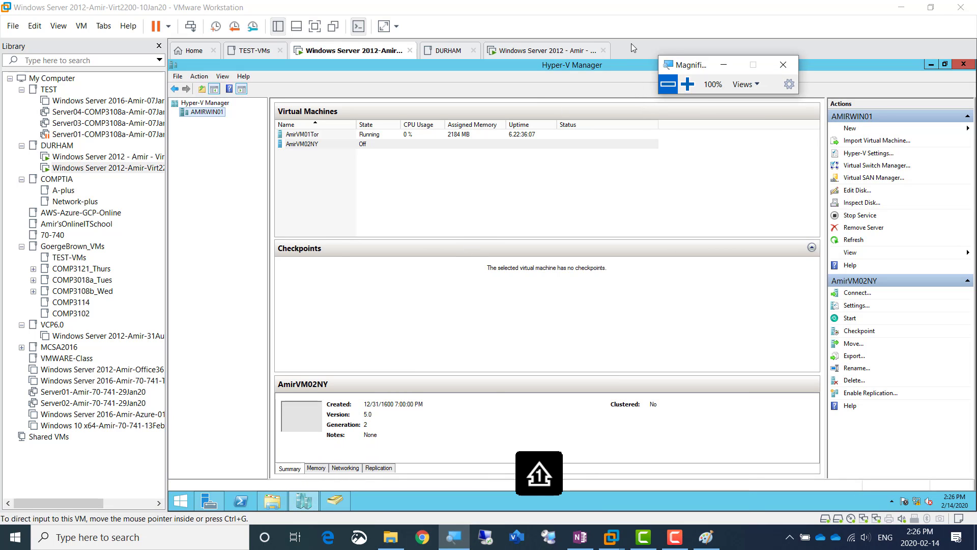
click(687, 84)
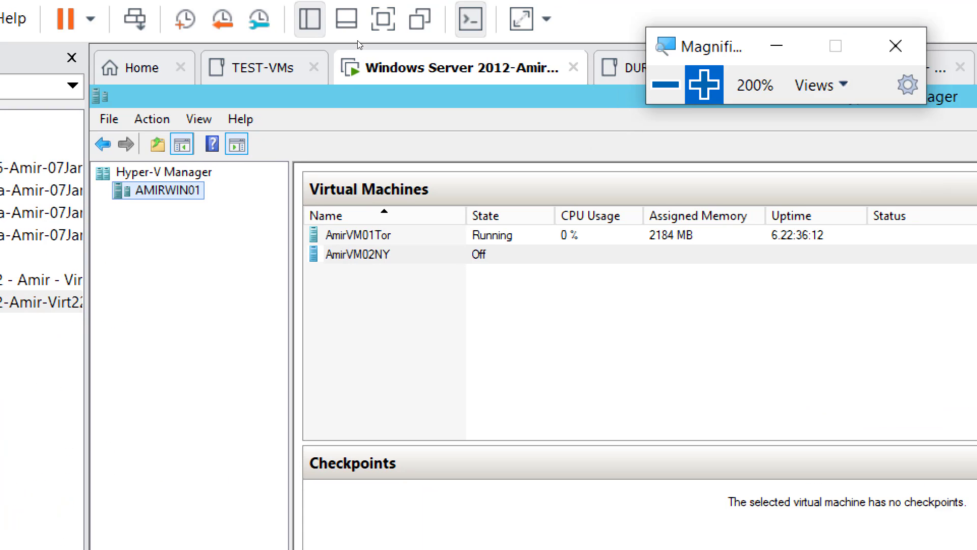
click(324, 154)
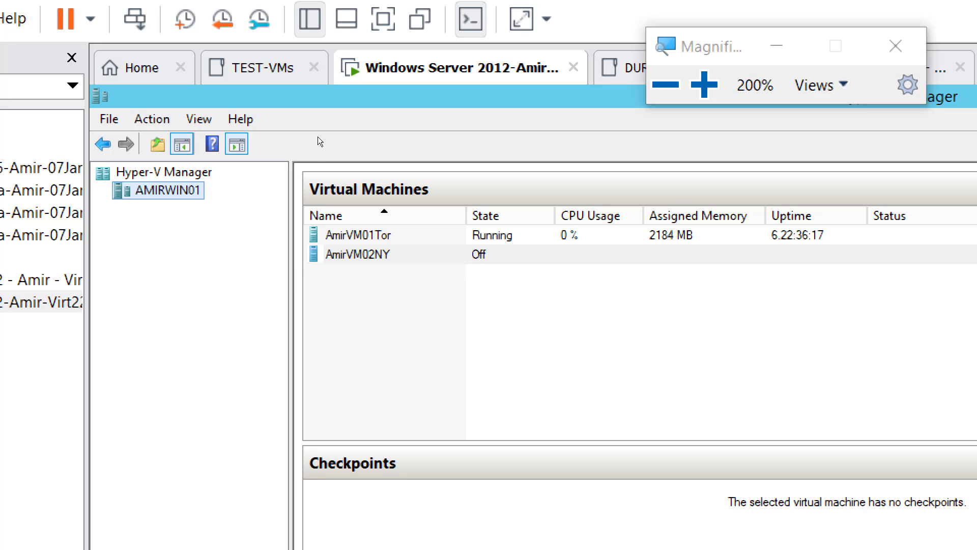
Try to shut down the AmirVM01Tor virtual machine on AMIRWIN01
click(376, 235)
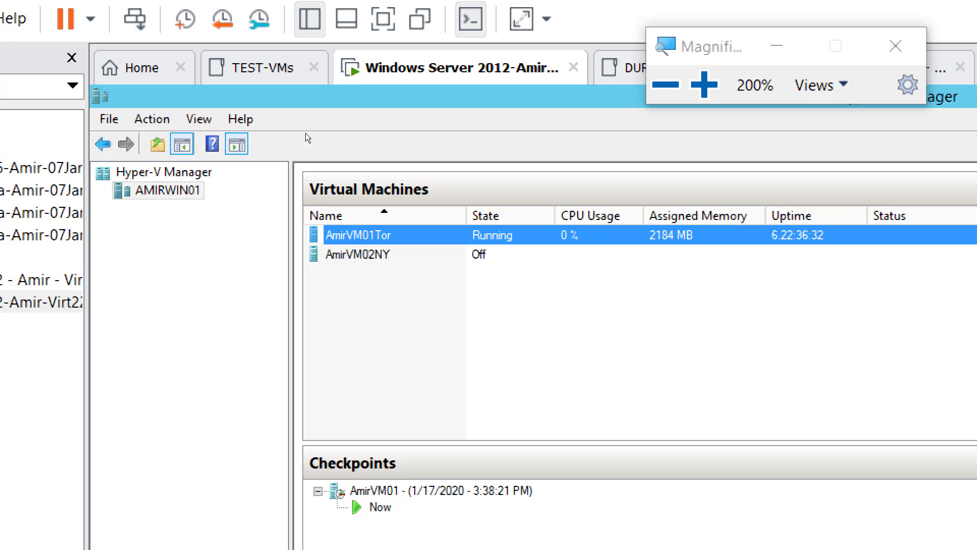
key(shift+F10)
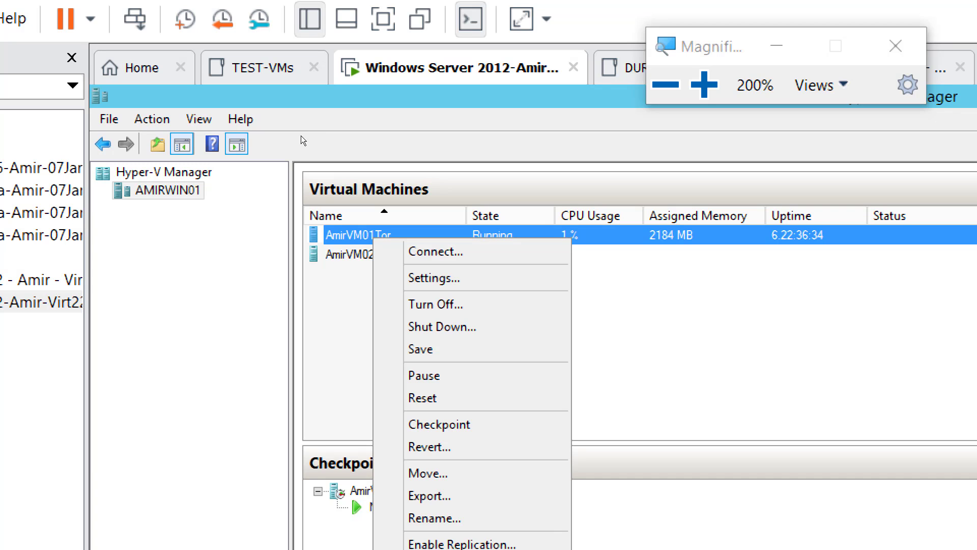
key(Down)
key(Down)
key(Down)
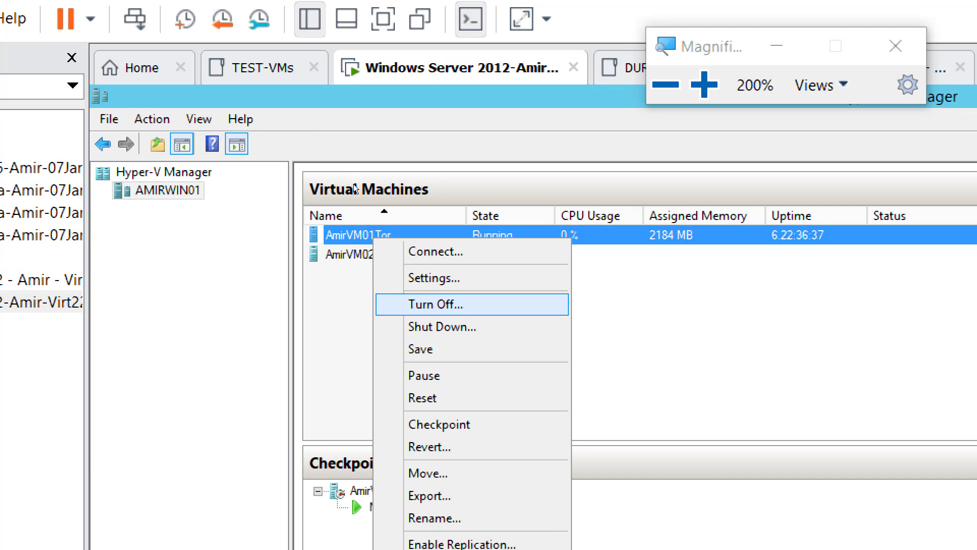
key(Down)
key(Up)
key(Down)
key(Down)
key(Up)
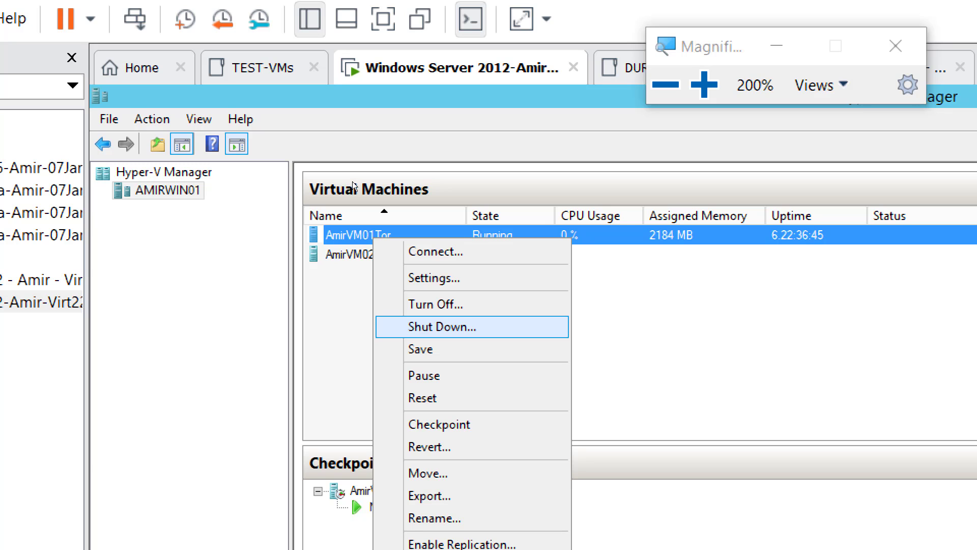
key(Down)
key(Return)
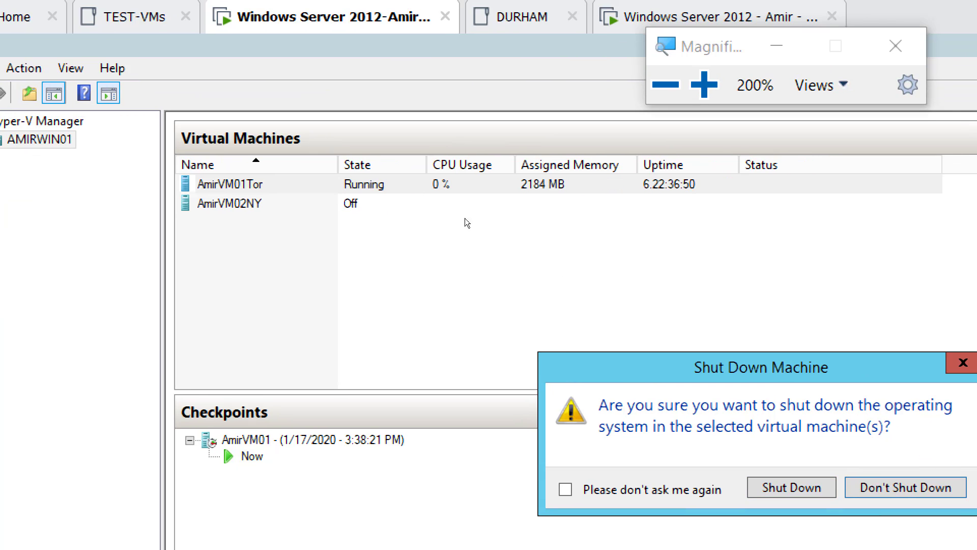
key(Left)
key(Return)
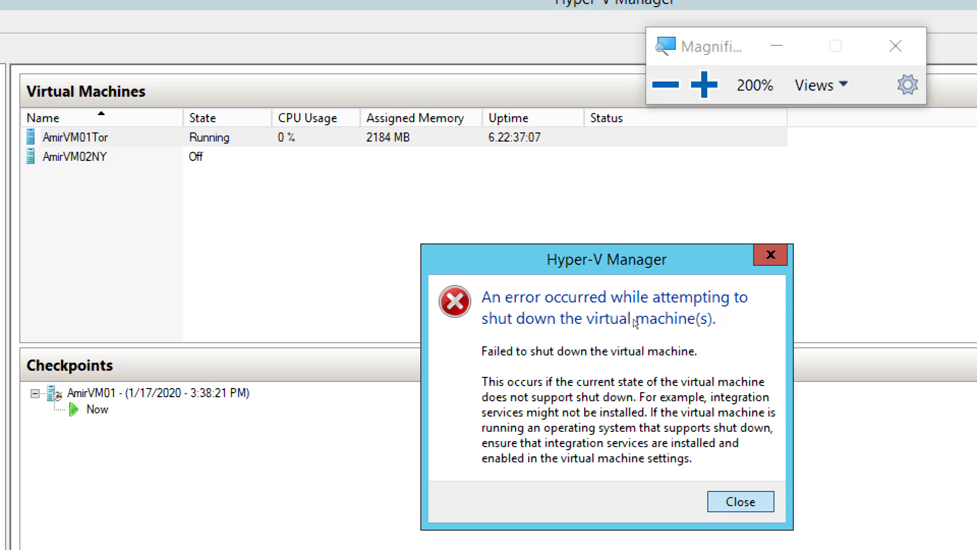
Dismiss the shutdown error and turn off the AmirVM01Tor virtual machine on AMIRWIN01, confirming the forced power-off
key(Return)
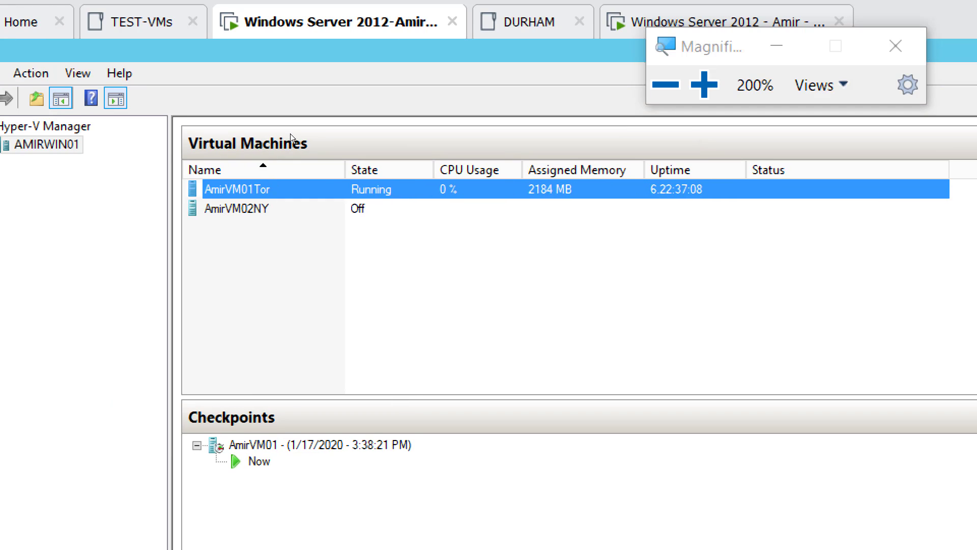
key(shift+F10)
key(Down)
key(Down)
key(Down)
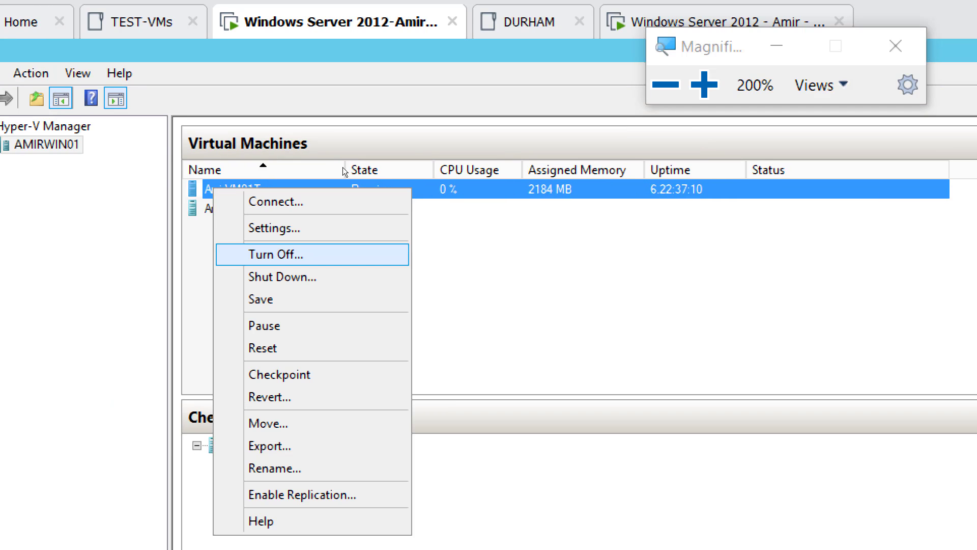
key(Return)
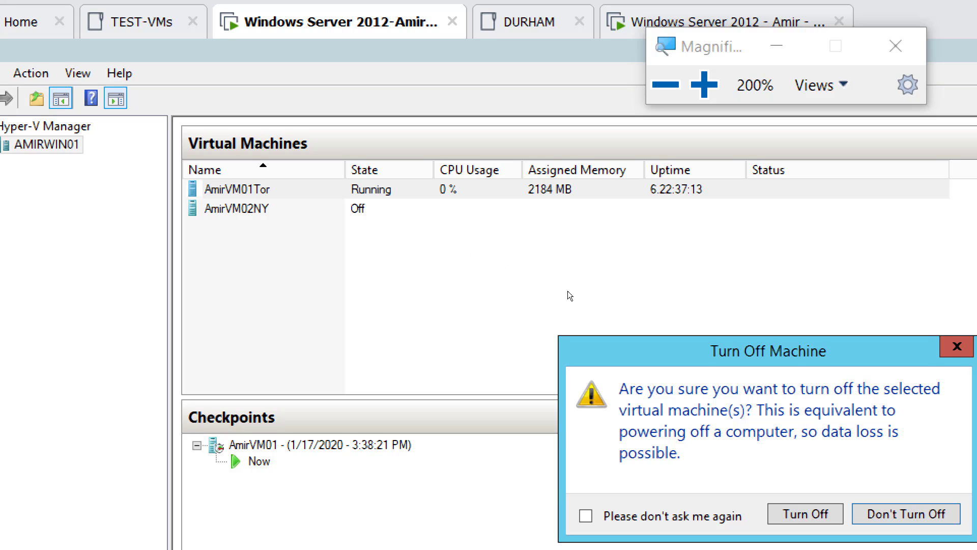
click(806, 514)
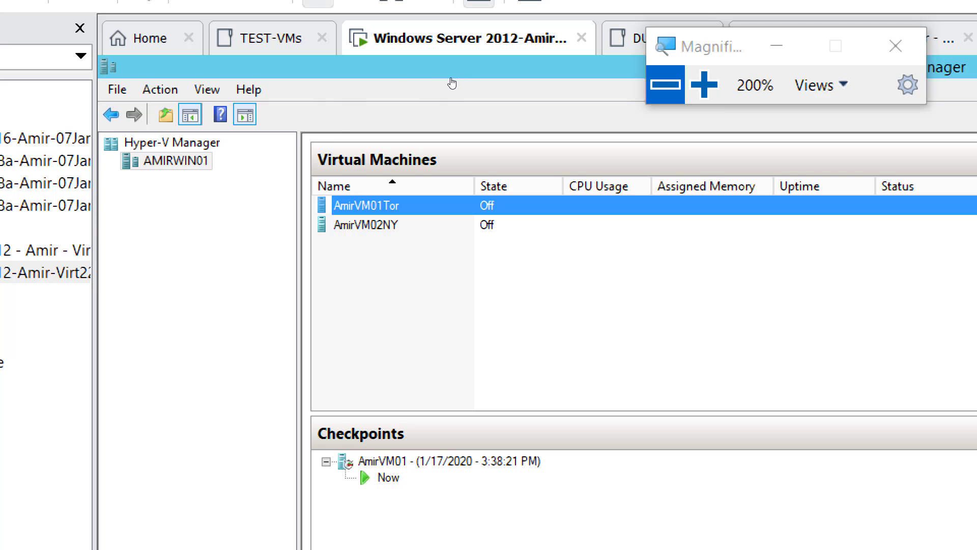
Create a folder named ExportedVMAmir in the root of Local Disk (C:) on the AMIRWIN01 server
click(665, 84)
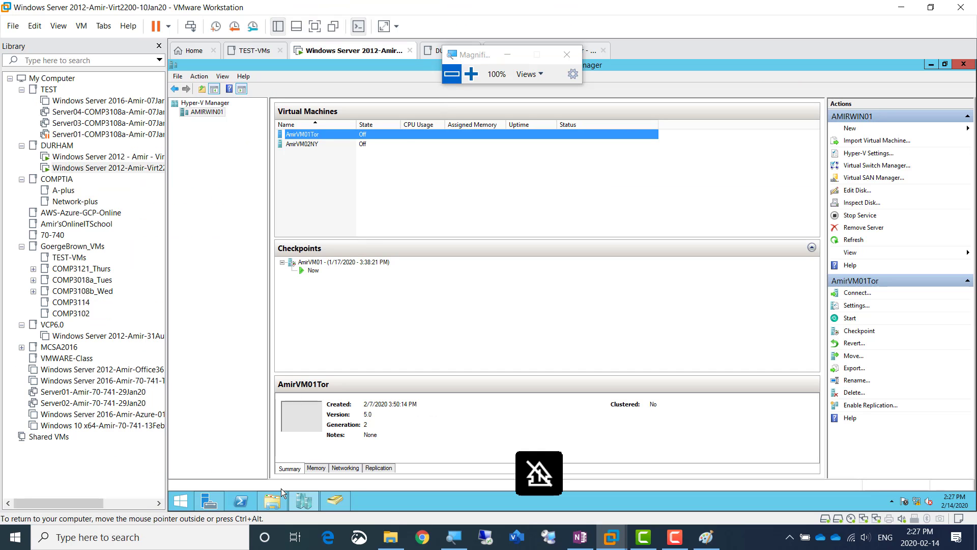
click(275, 503)
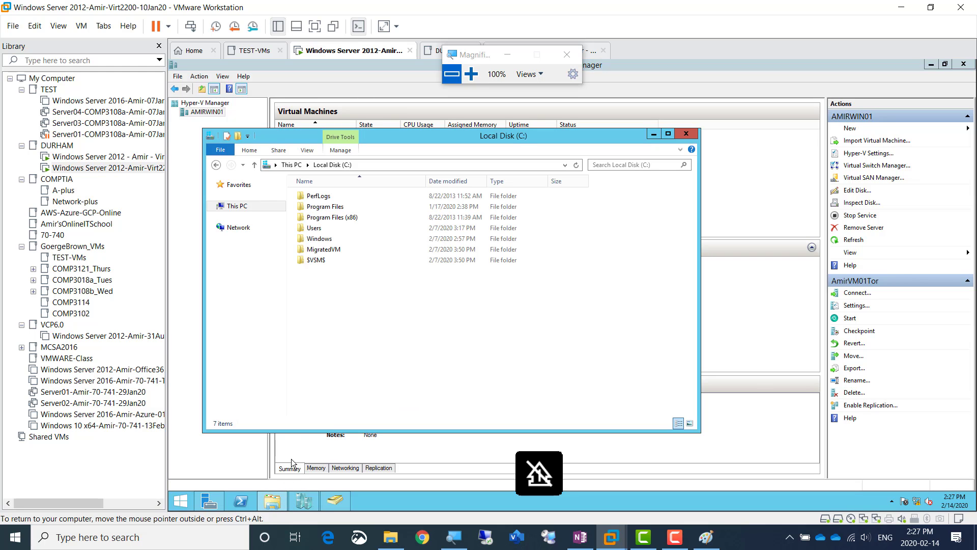
click(471, 74)
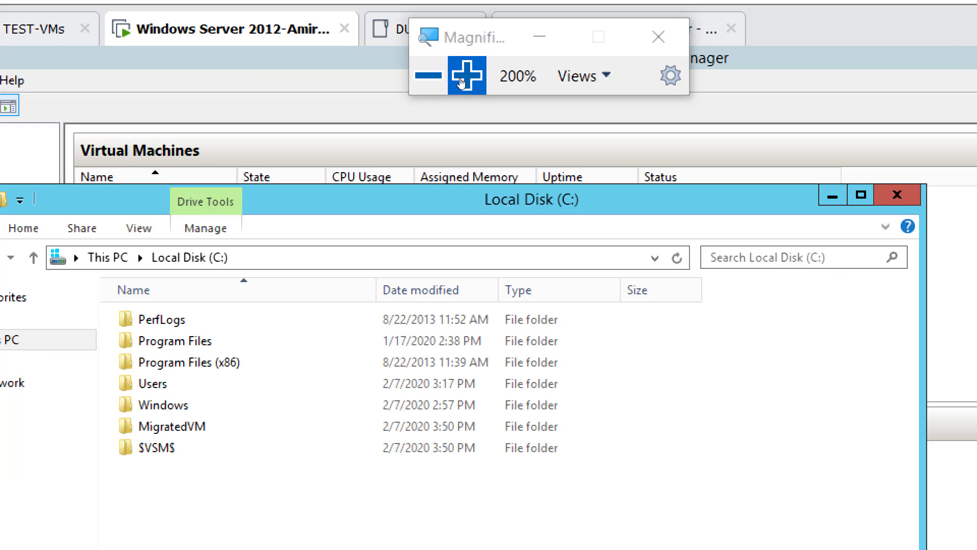
right_click(320, 281)
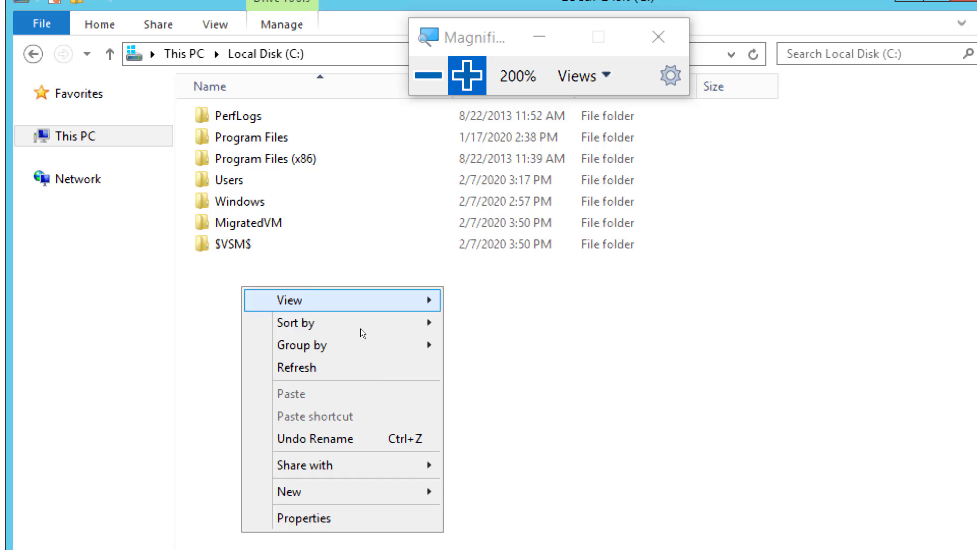
key(w)
key(Right)
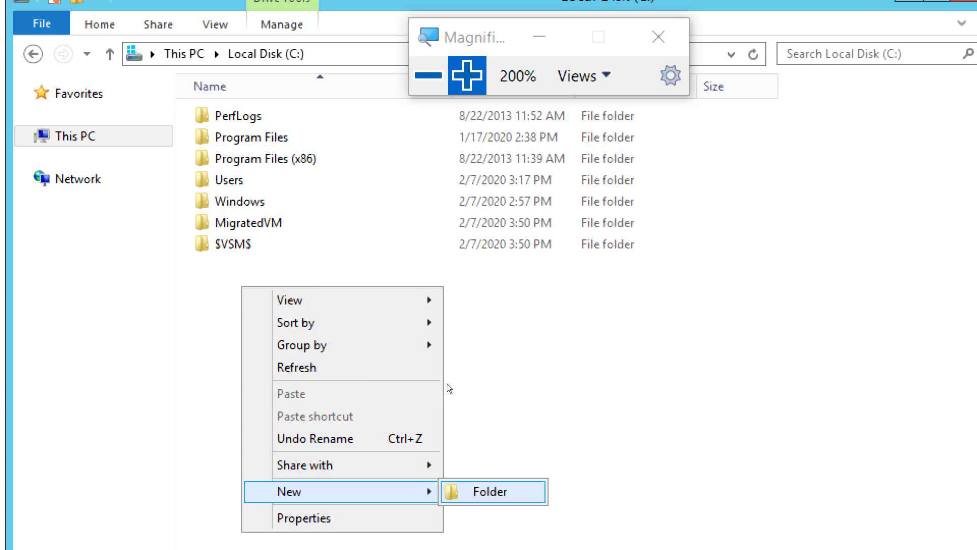
key(Return)
text(E)
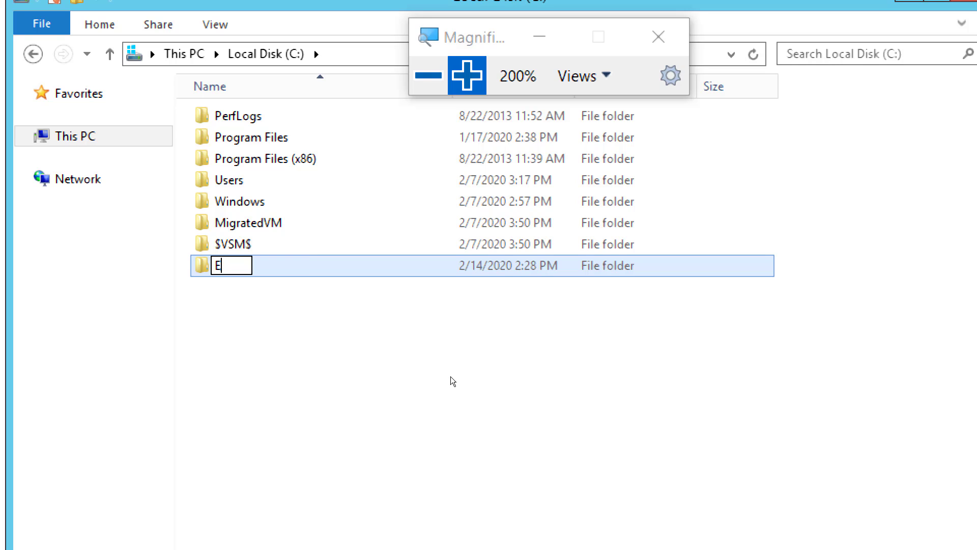
text(xporte)
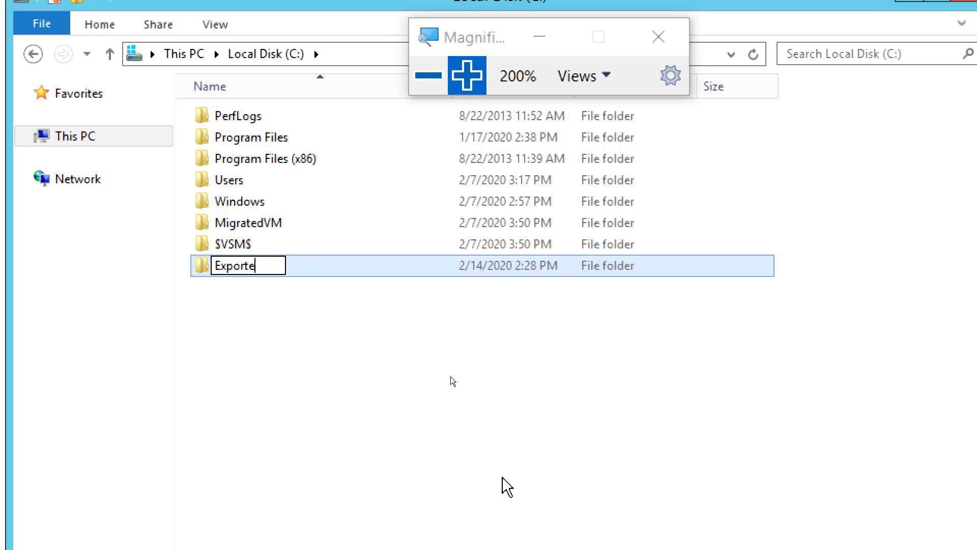
text(dVM)
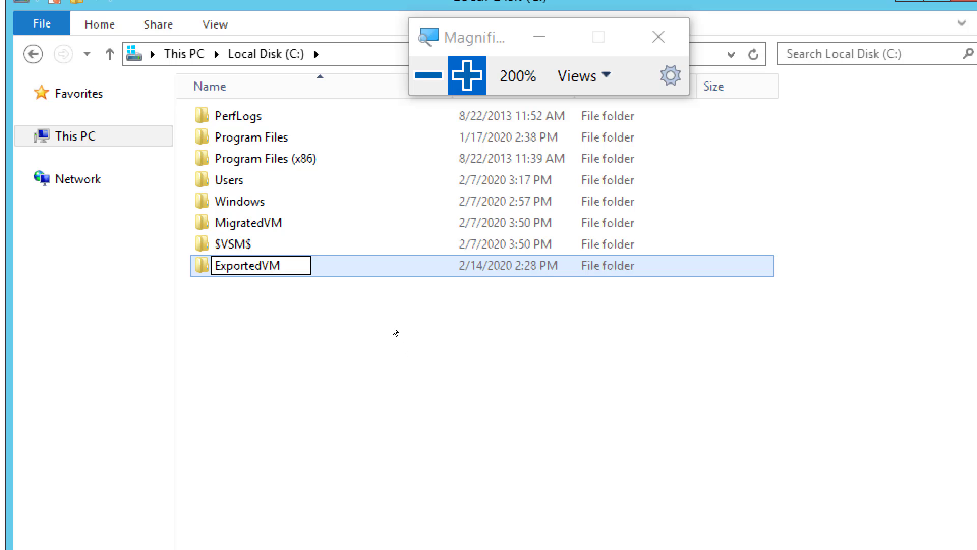
text(AMir)
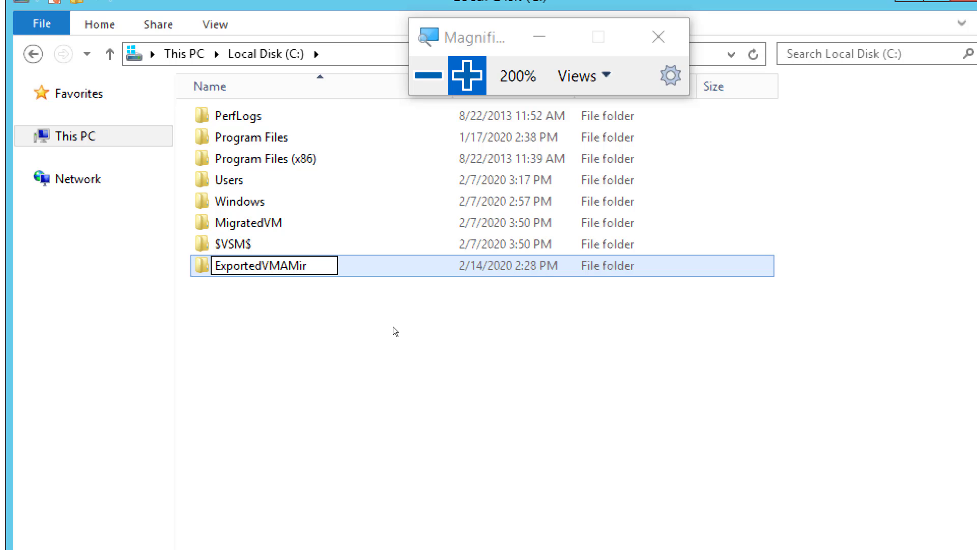
key(BackSpace)
key(BackSpace)
key(BackSpace)
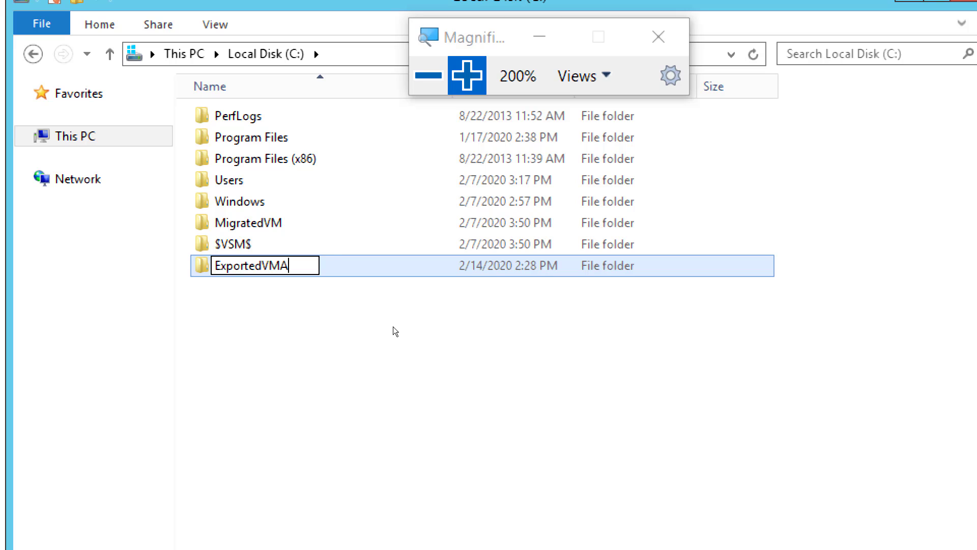
text(mir)
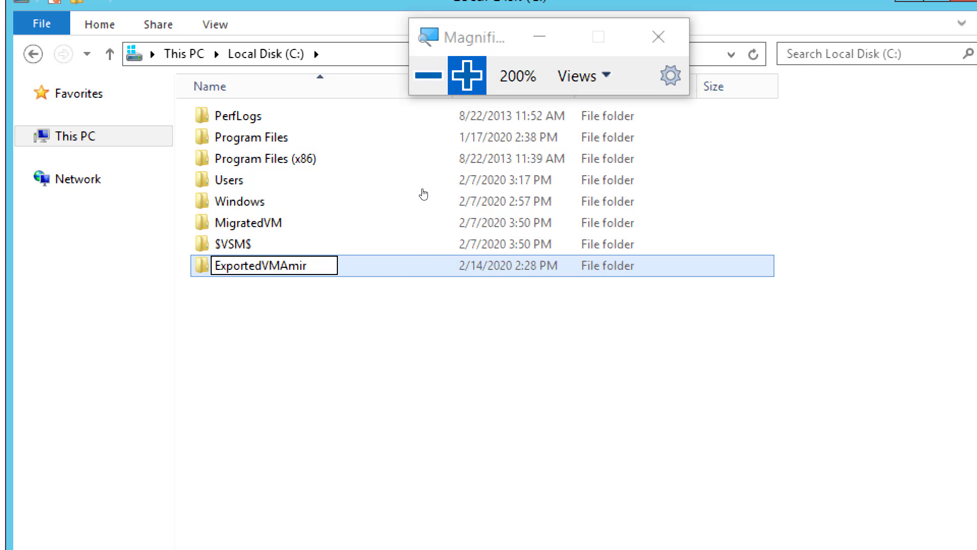
key(Return)
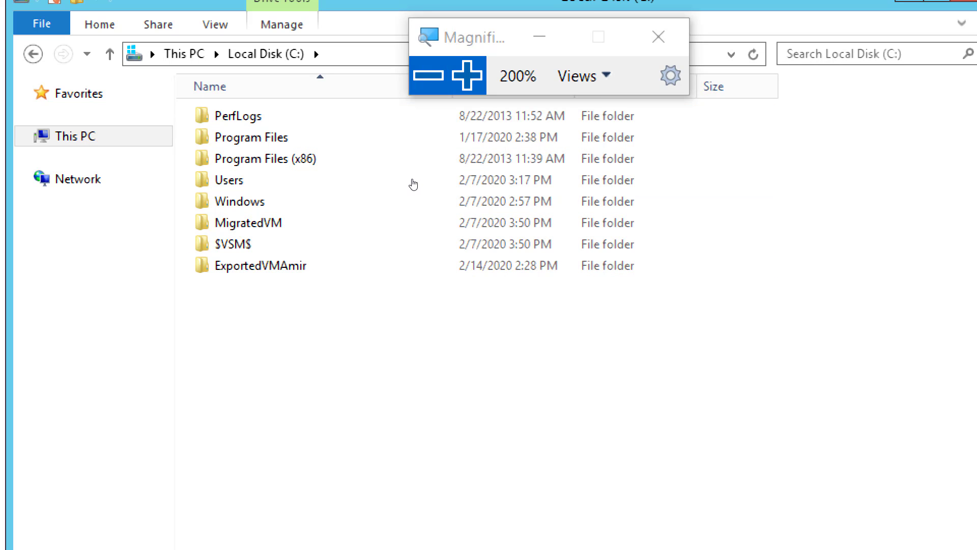
Return to Hyper-V Manager and start the Export command for the AmirVM01Tor virtual machine
click(429, 75)
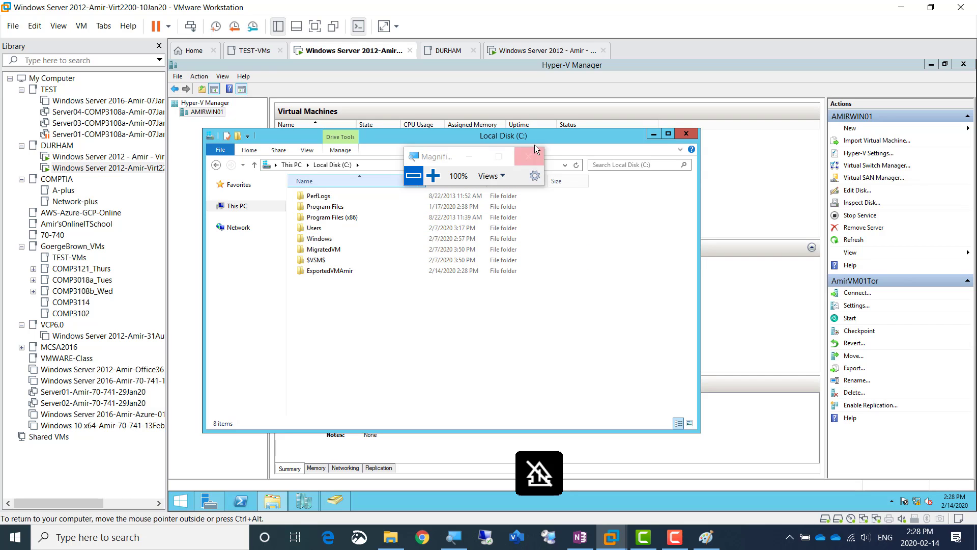
click(433, 176)
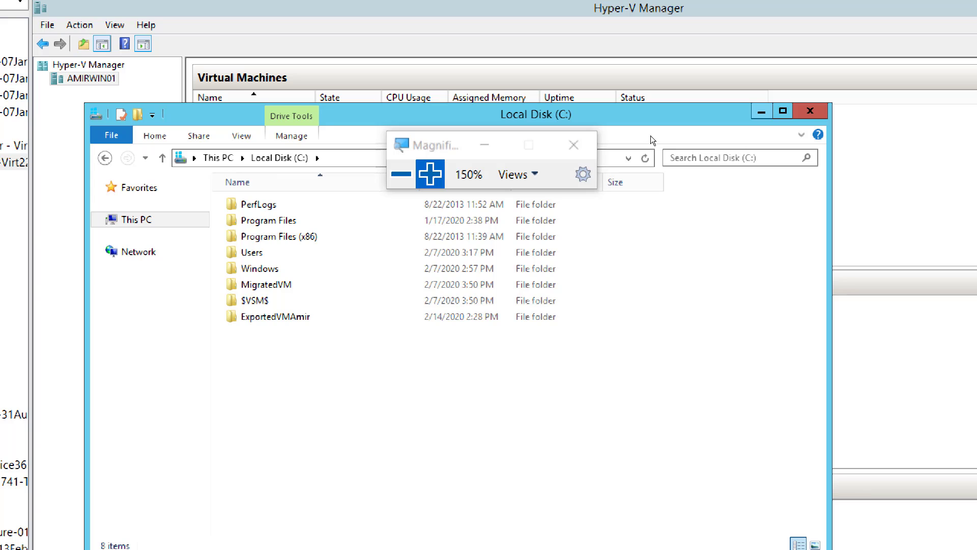
key(alt+Tab)
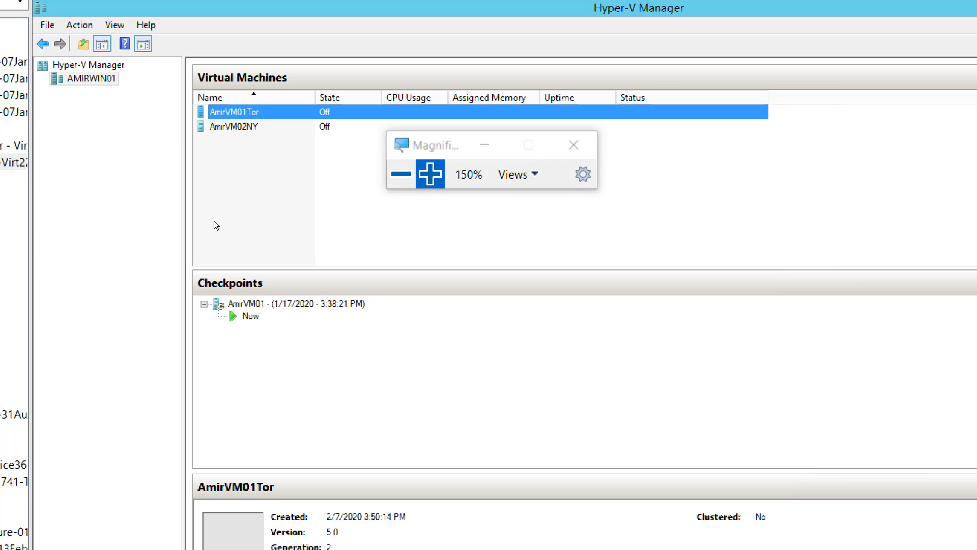
click(430, 174)
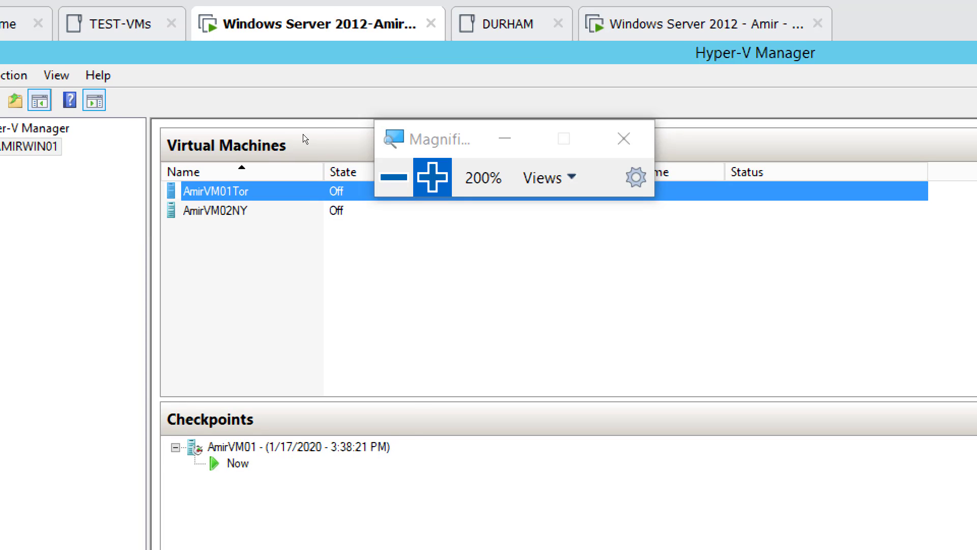
key(shift+F10)
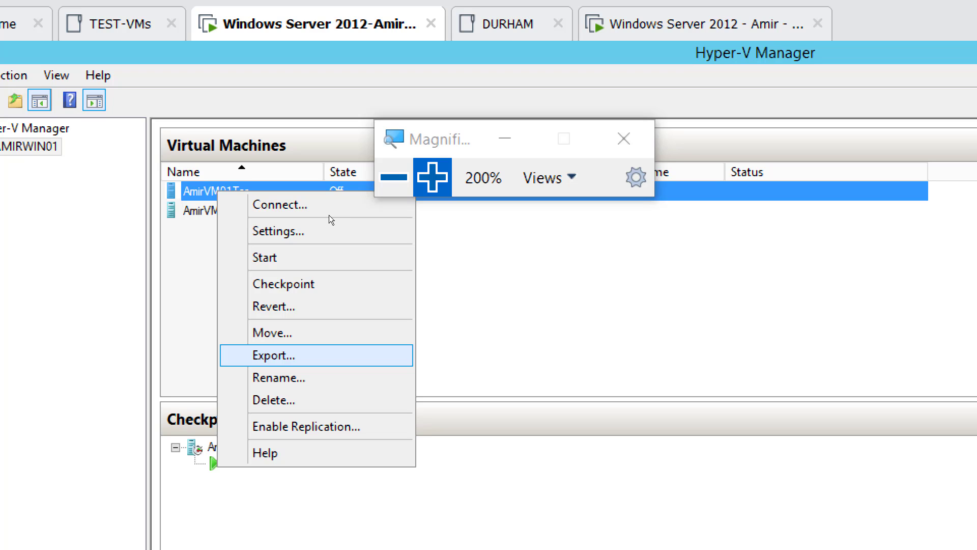
click(316, 355)
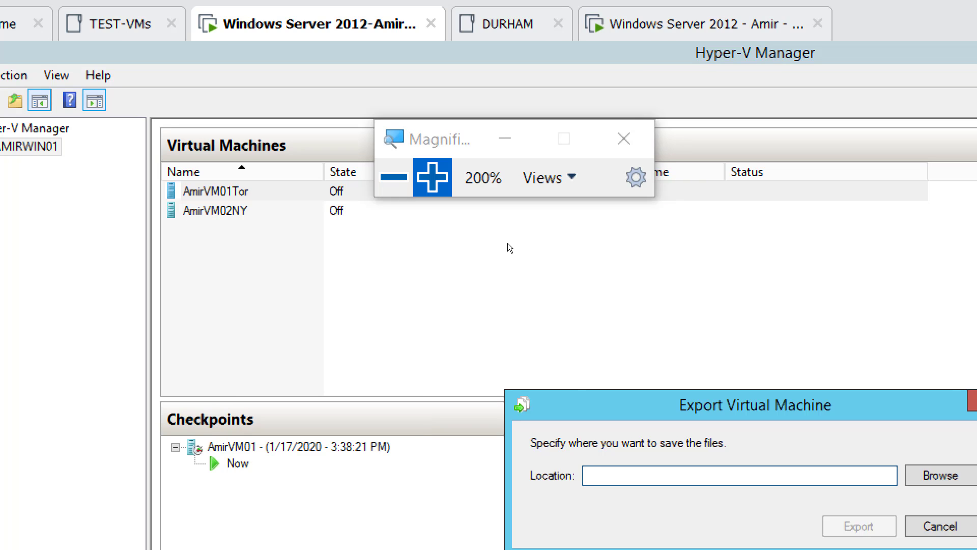
drag(631, 421, 376, 277)
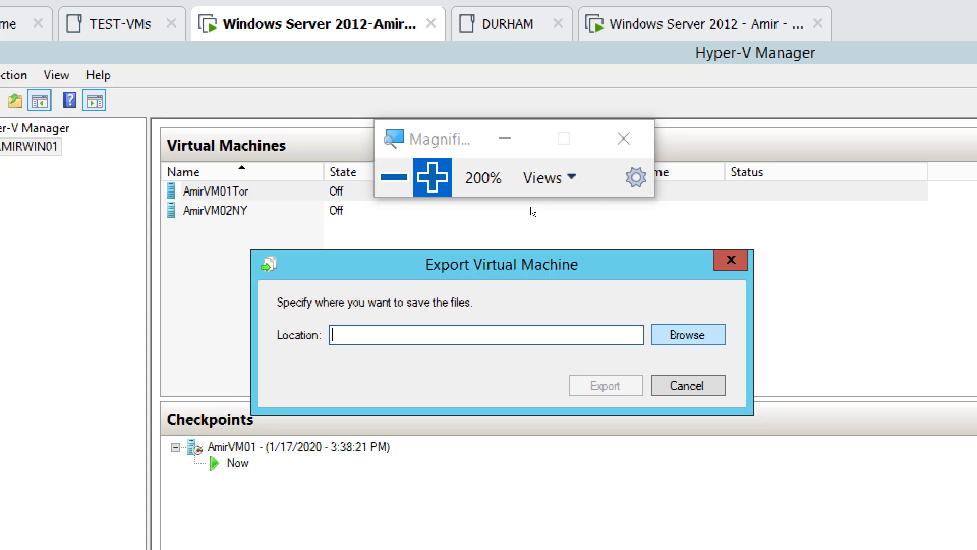
Set the export location to the C:\ExportedVMAmir\ folder and export the virtual machine
click(688, 334)
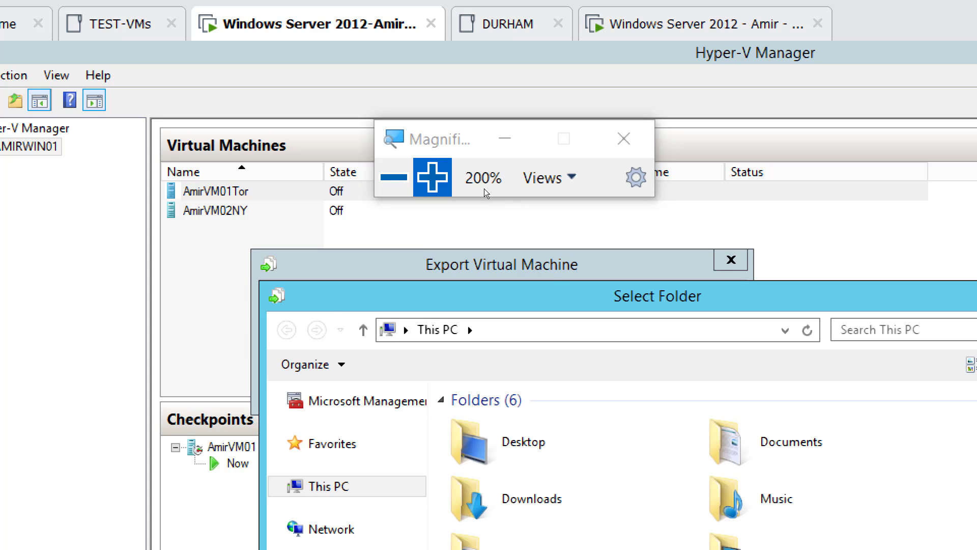
drag(579, 301, 650, 132)
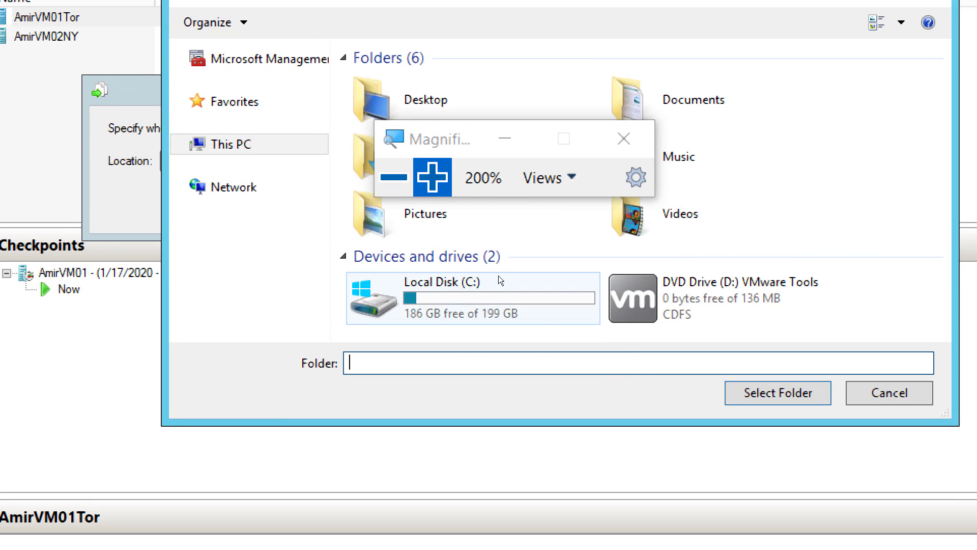
double_click(505, 275)
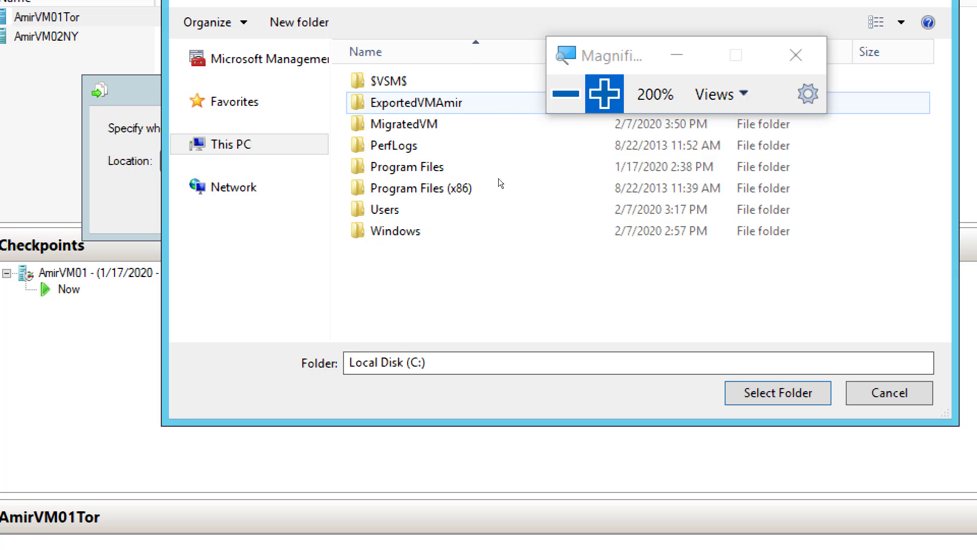
click(434, 103)
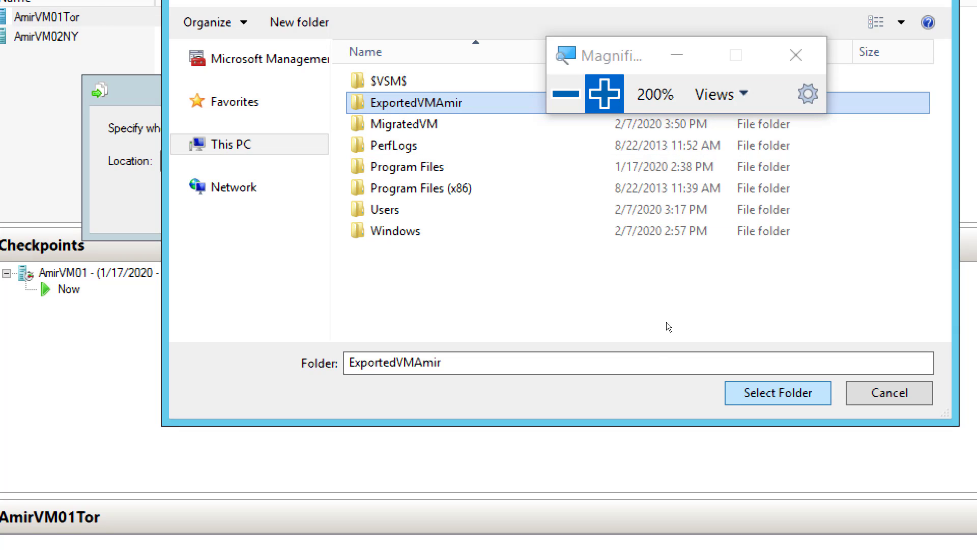
click(778, 392)
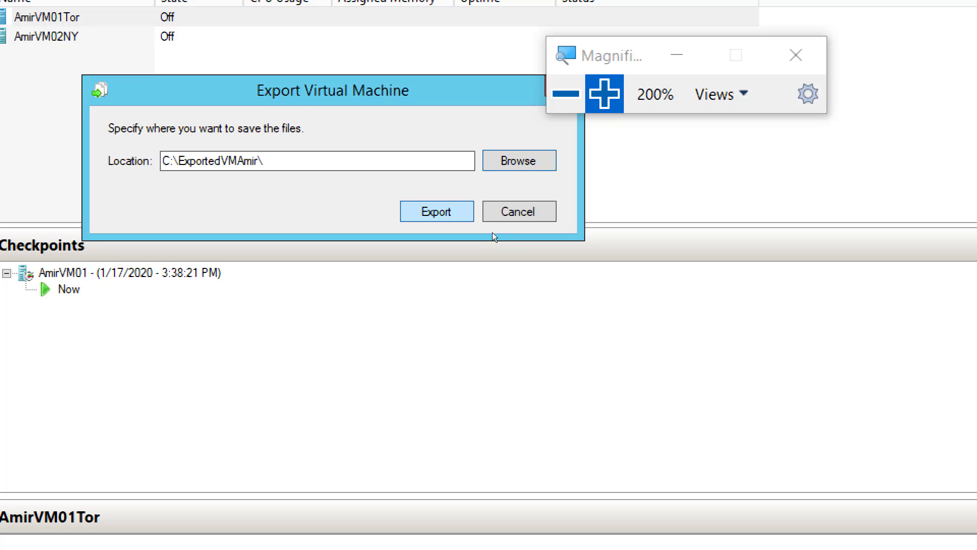
key(Return)
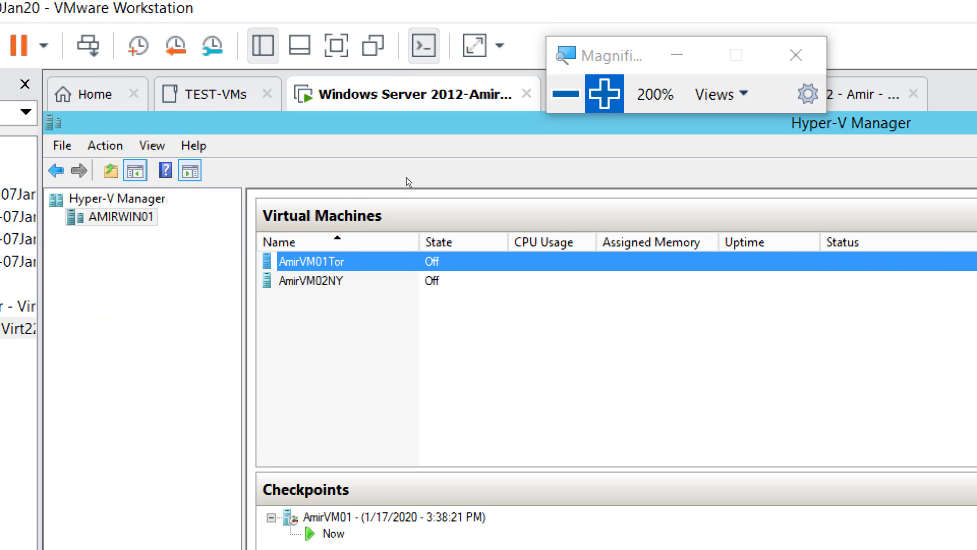
Open the C:\ExportedVMAmir folder on AMIRWIN01 and its AmirVM01Tor subfolder to check the exported content
click(566, 94)
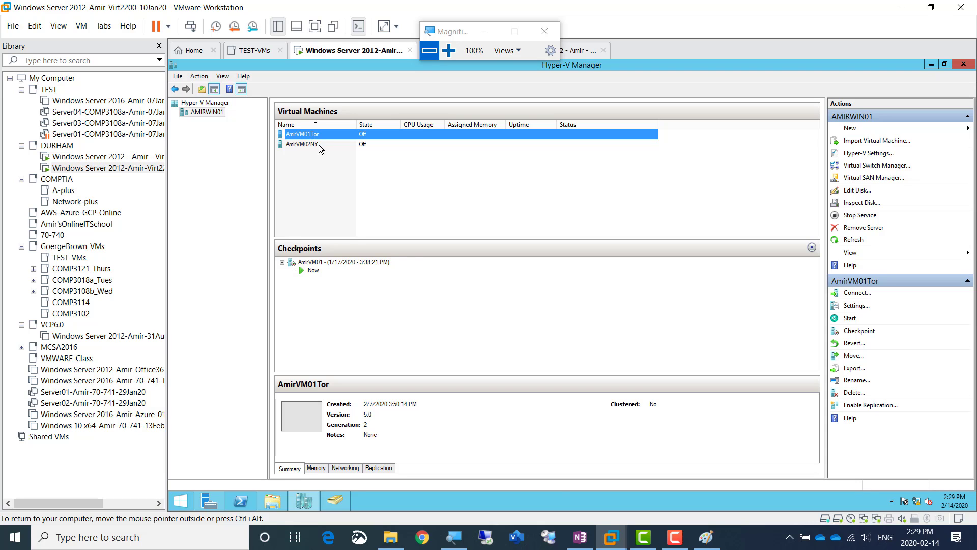
click(448, 53)
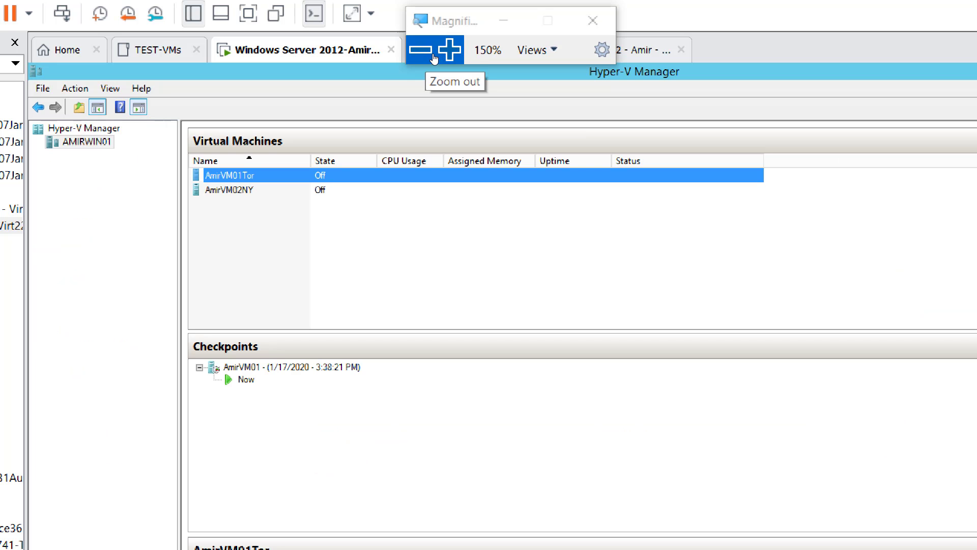
click(433, 53)
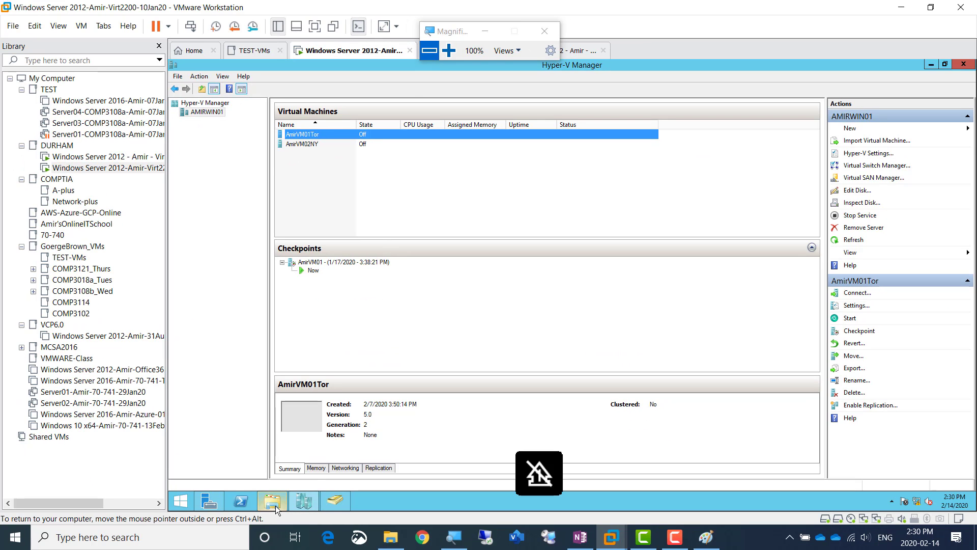
mouse_move(272, 504)
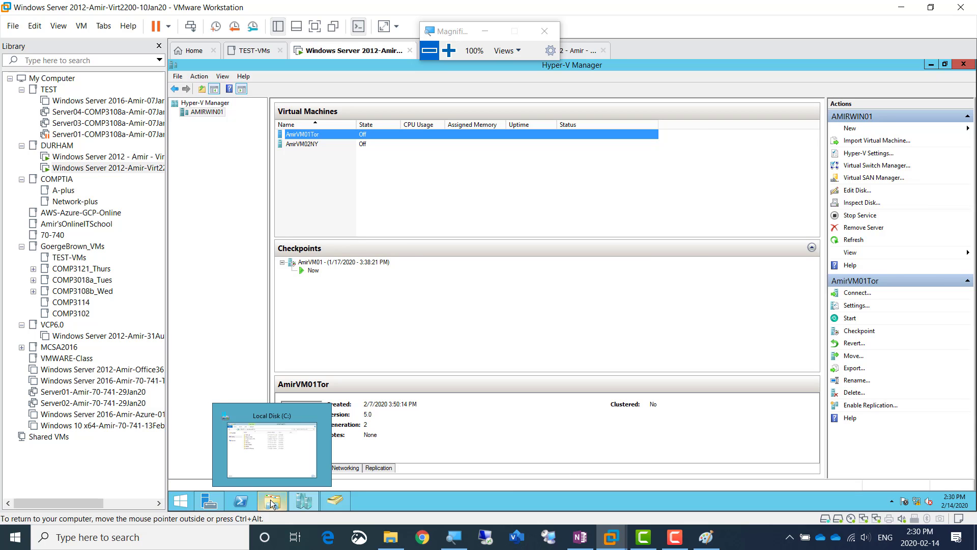
click(271, 503)
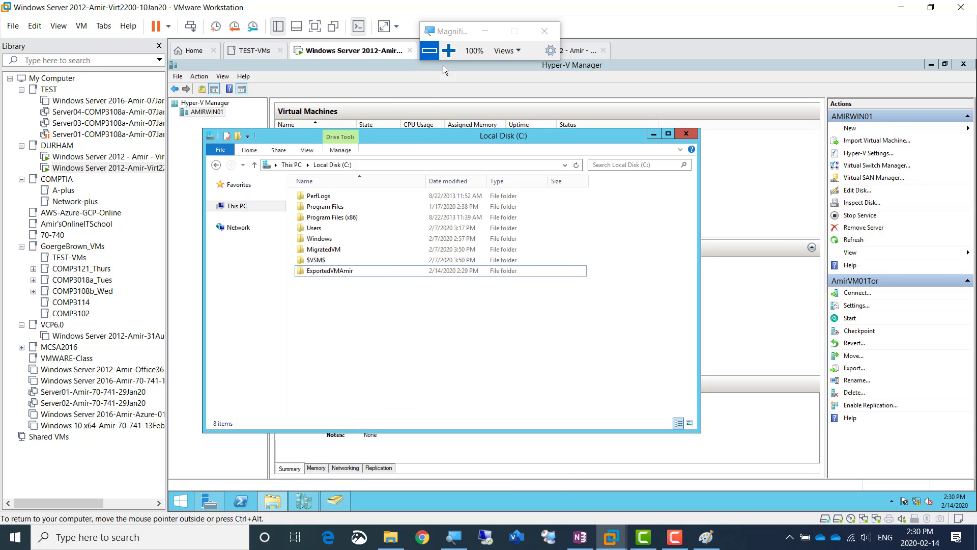
click(448, 50)
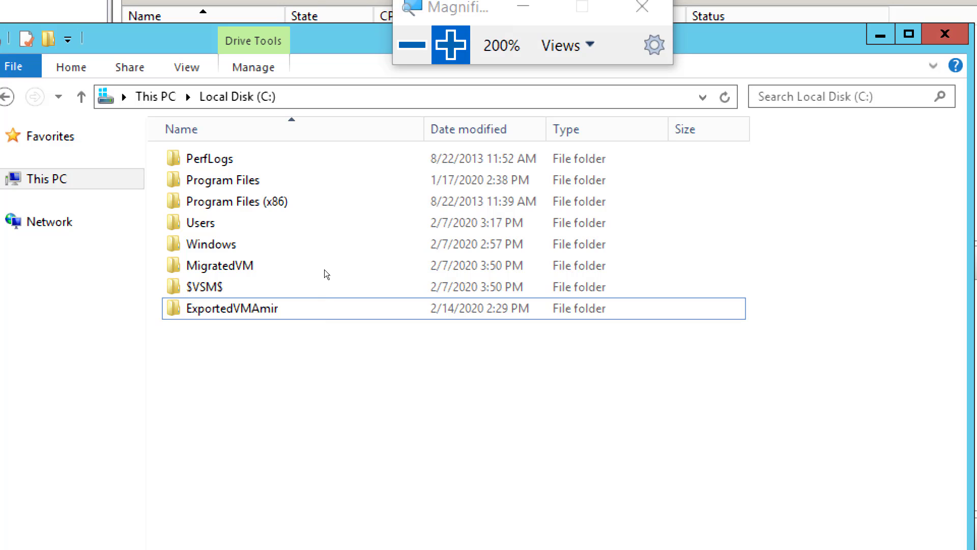
double_click(327, 272)
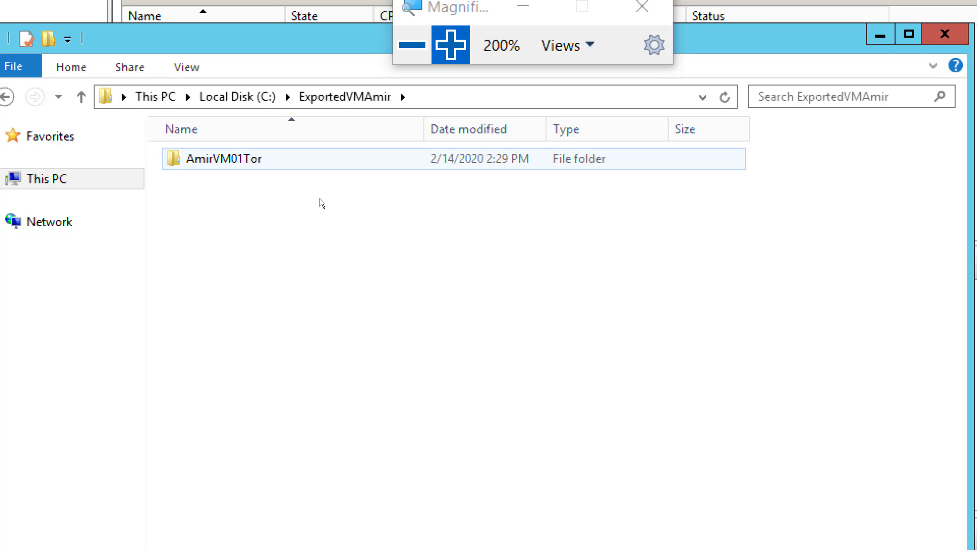
key(Return)
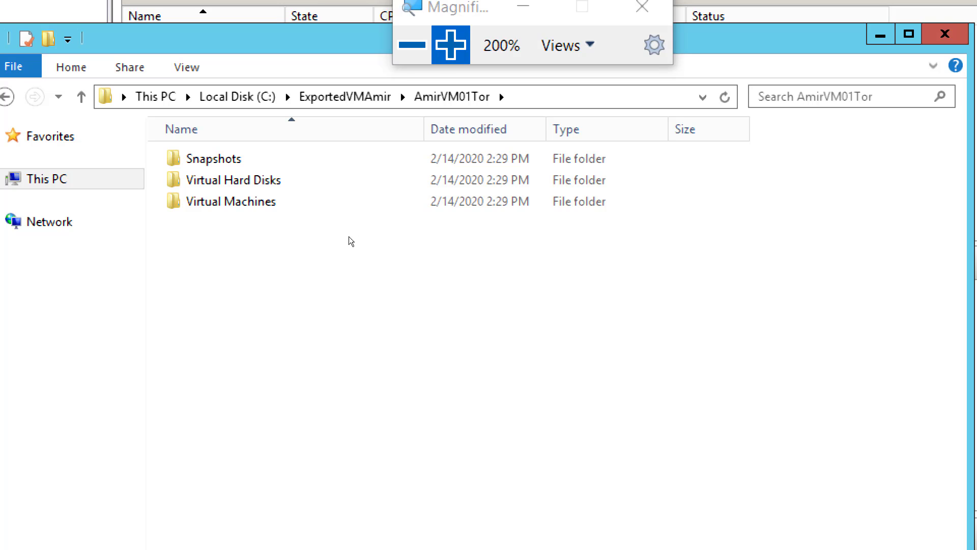
Open the exported Virtual Hard Disks folder and widen the Name column to examine the full disk file names
mouse_move(347, 209)
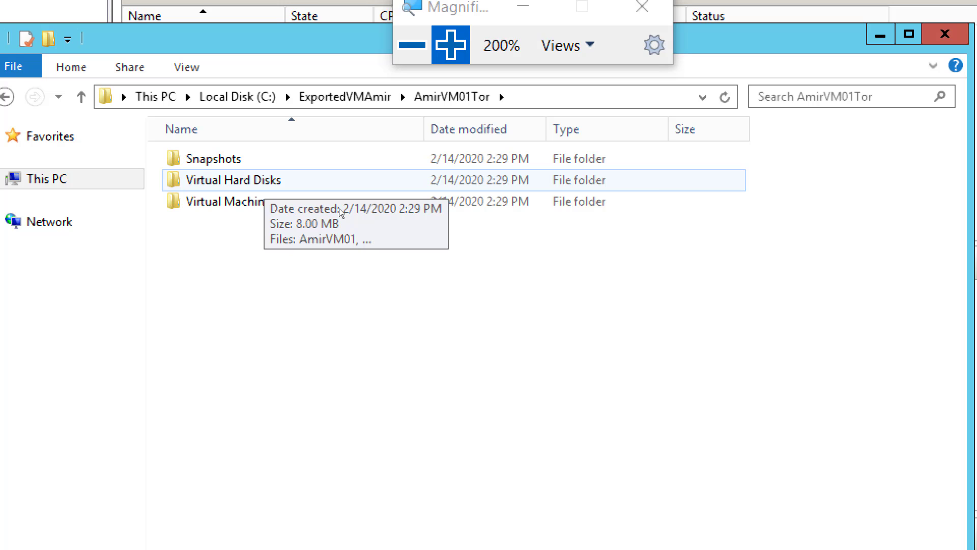
key(Return)
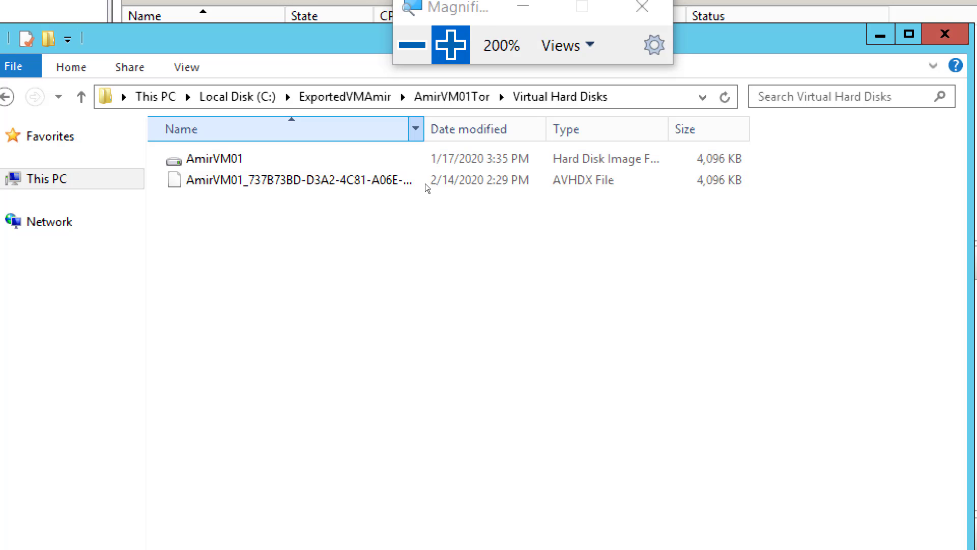
drag(427, 183, 483, 192)
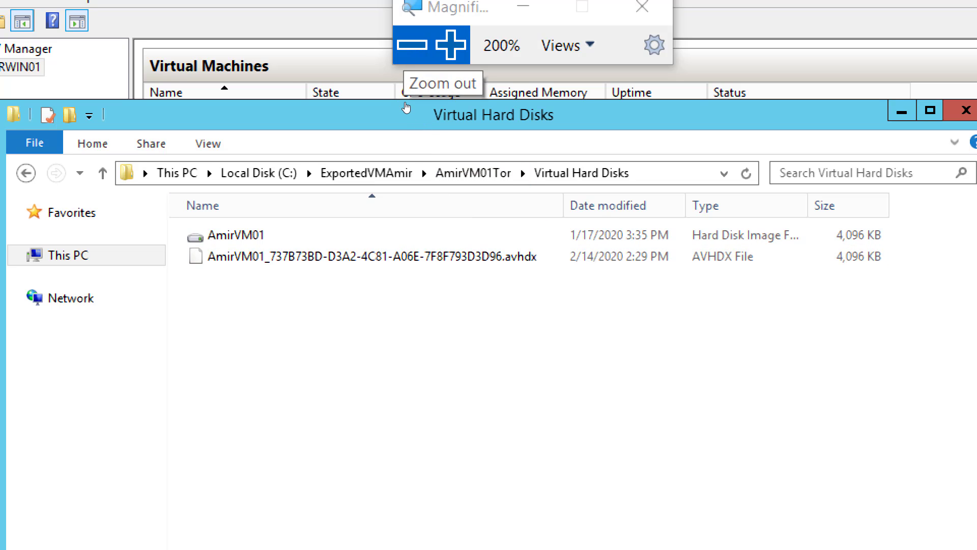
click(412, 44)
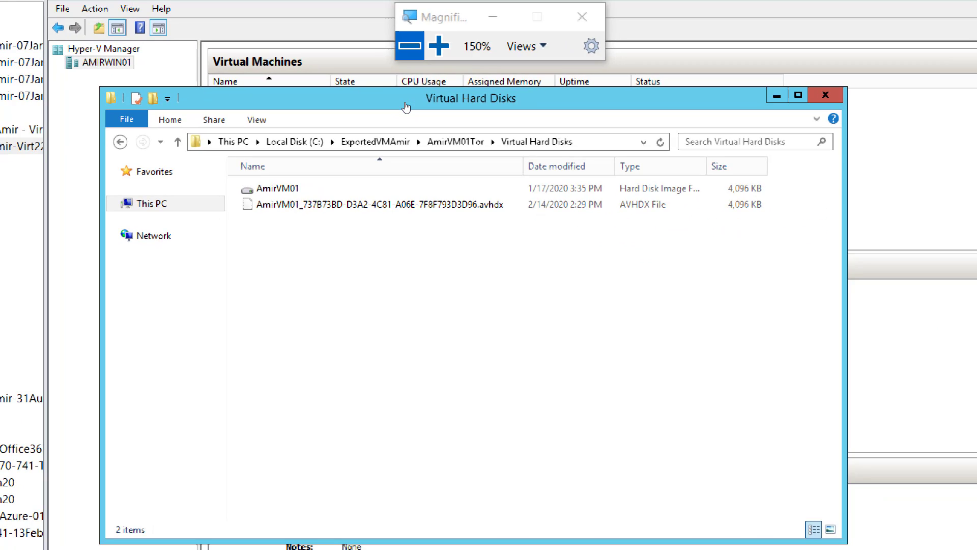
click(409, 47)
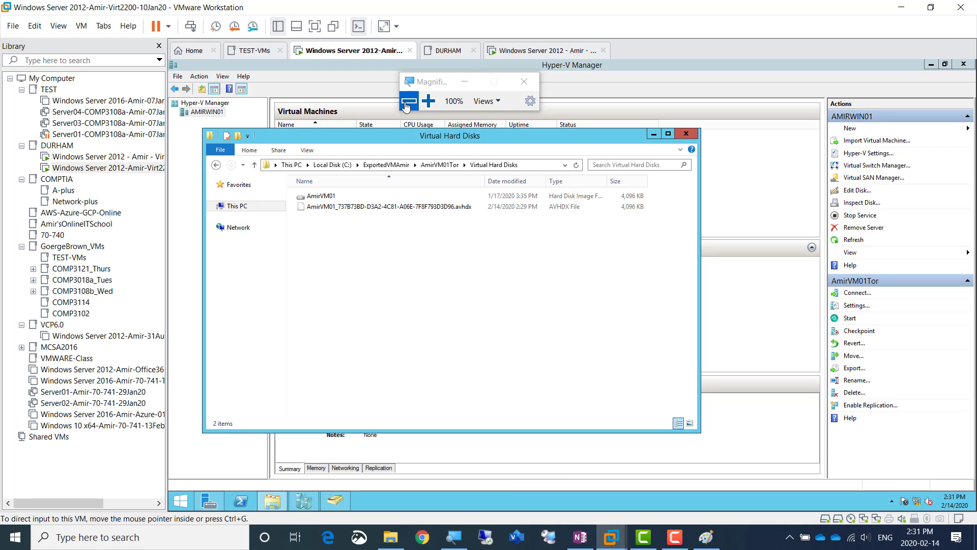
Switch to the OneNote lab notes and insert a blank line between the last lab step and the Hyper-V Replica item
click(577, 543)
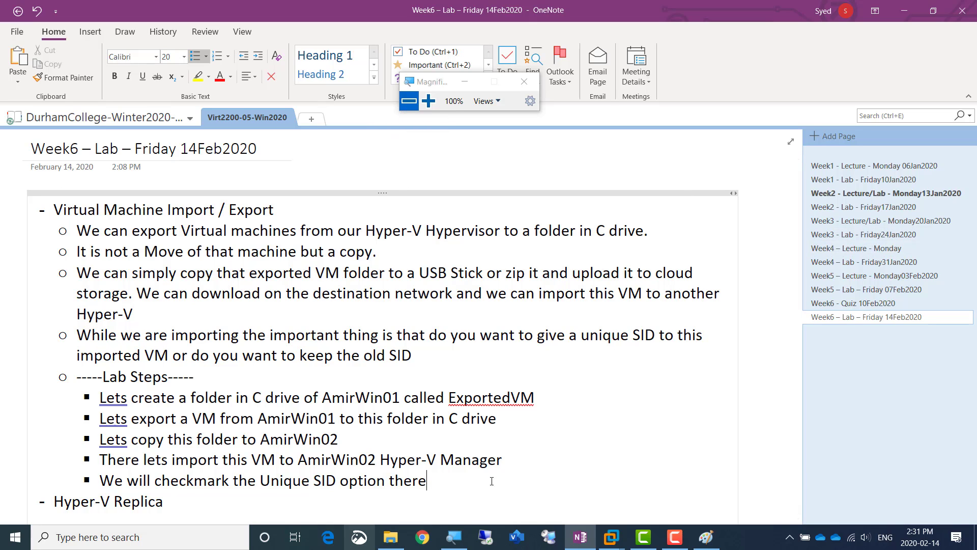
scroll(375, 509, down, 1)
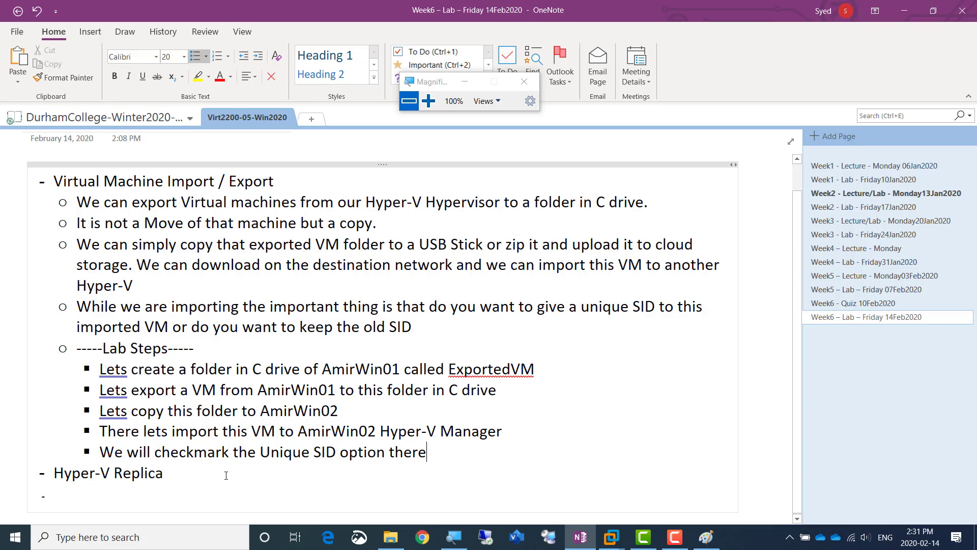
key(Return)
key(shift+Tab)
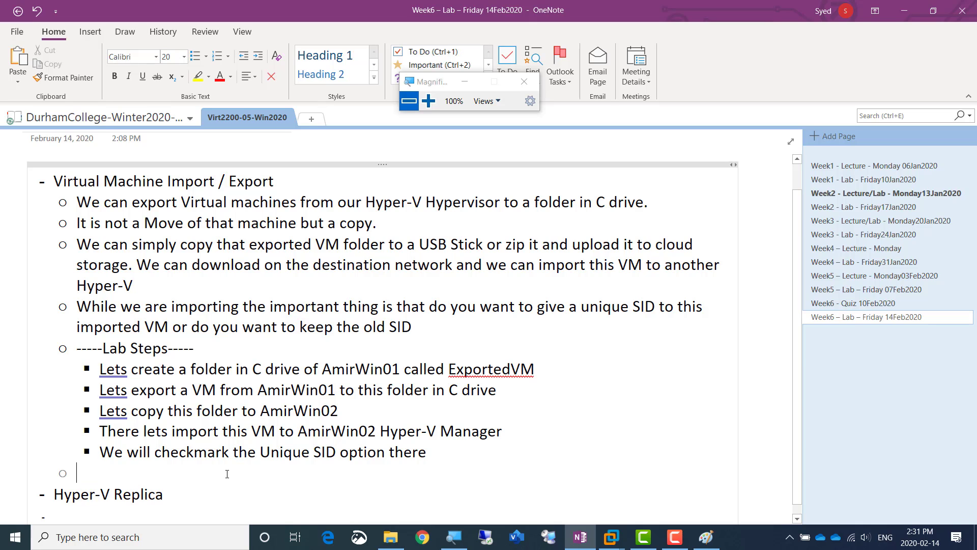
key(Down)
key(Down)
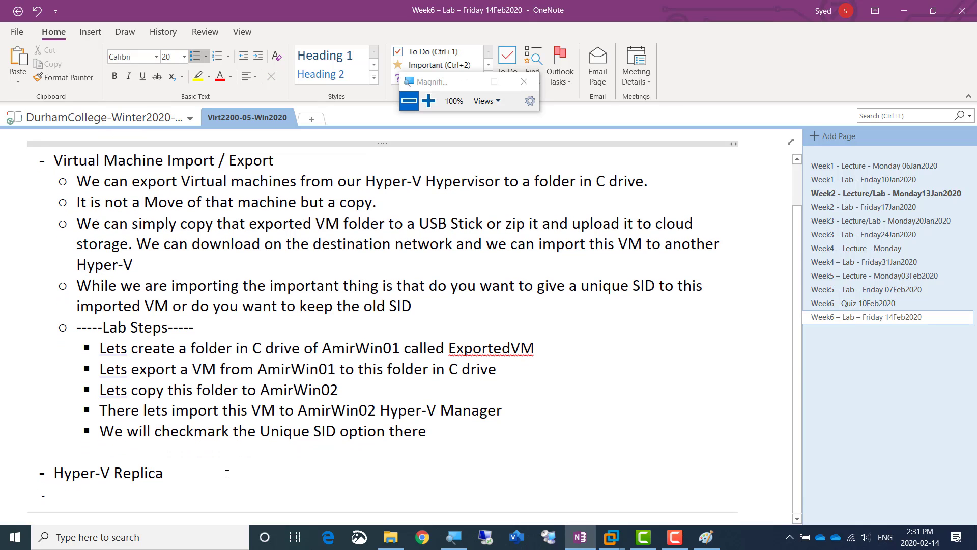
Add the caption "-- Screenshot 1 = VM Exported" several lines below the Hyper-V Replica item, followed by blank lines
key(Return)
key(Return)
key(Return)
key(Return)
key(Return)
key(Return)
text(--)
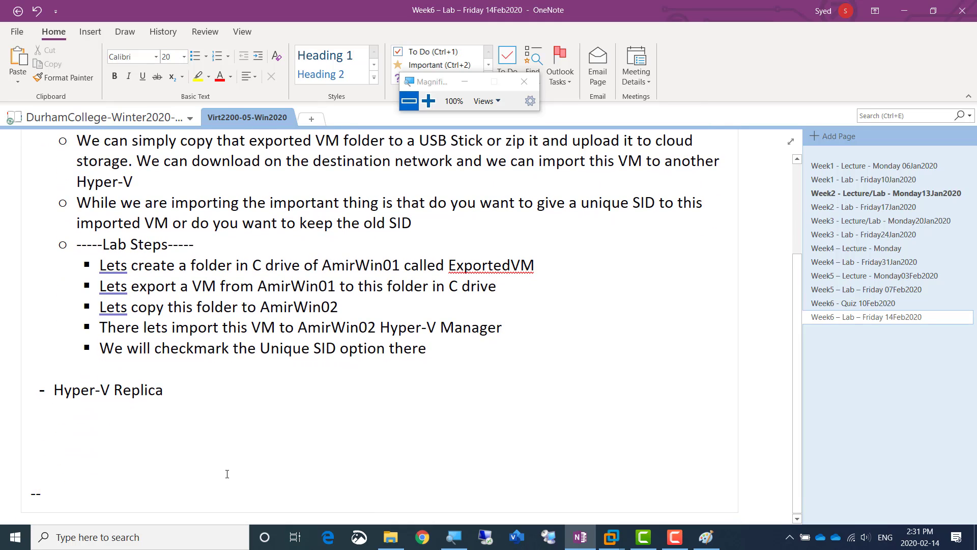
text( Screenshot)
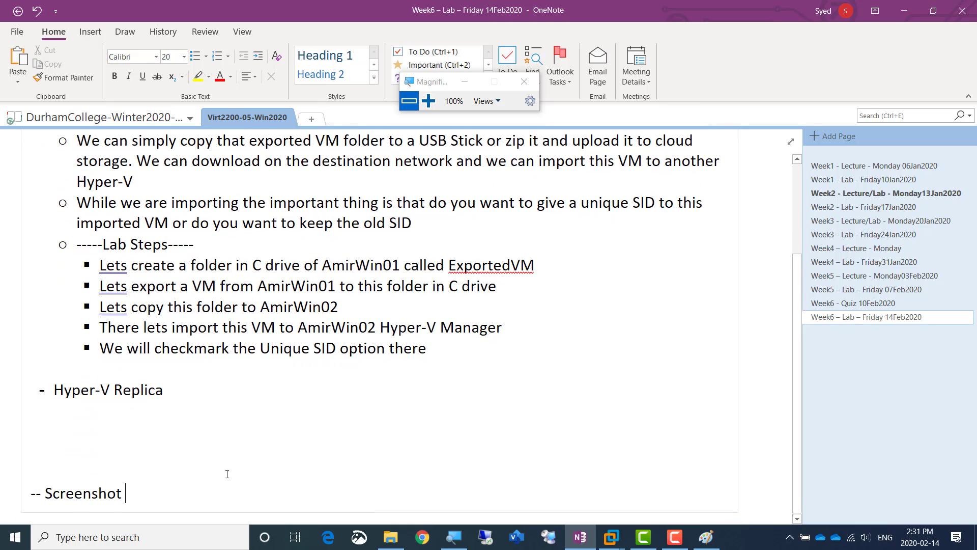
text( 1 = 1)
key(BackSpace)
text(V)
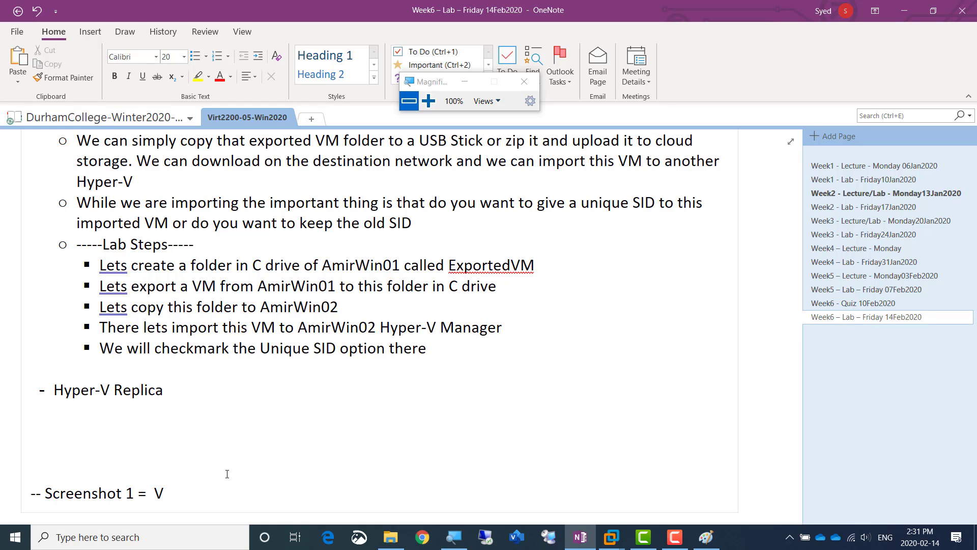
text(M Exported)
key(Return)
key(Return)
key(Return)
key(Return)
key(Return)
key(Return)
key(Return)
key(Return)
key(Return)
key(Return)
key(Return)
key(Return)
key(Return)
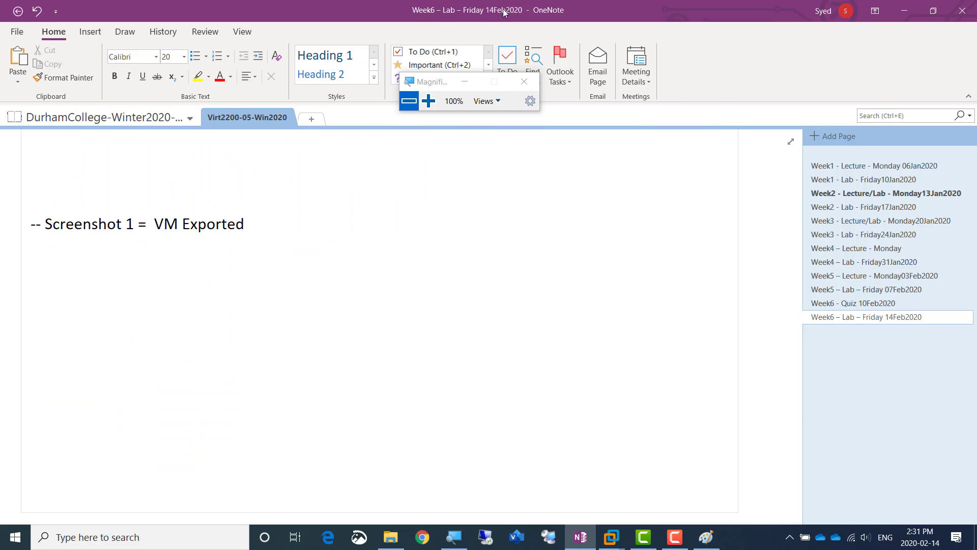
Switch back to VMware Workstation and go to the root of Local Disk (C:) on AMIRWIN01
key(alt+Tab)
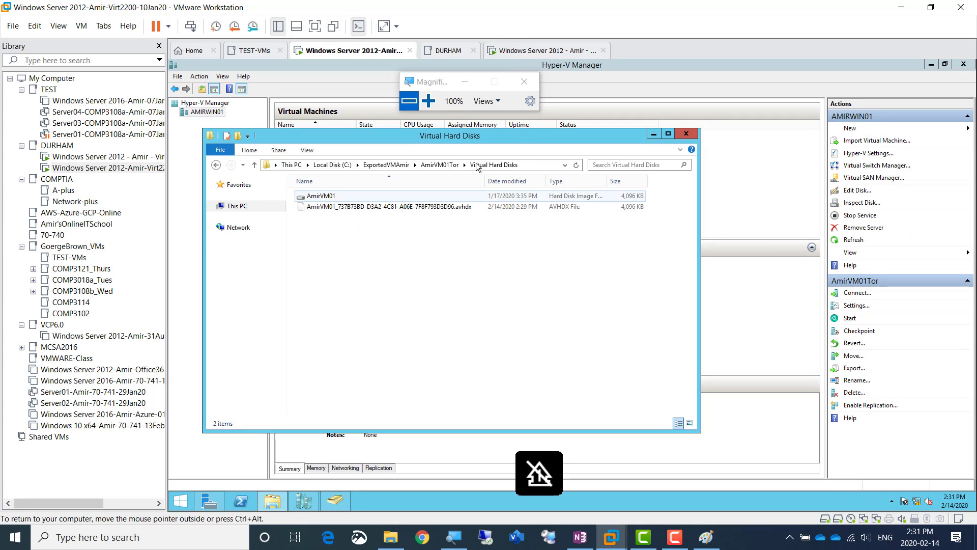
click(428, 101)
click(428, 100)
click(429, 101)
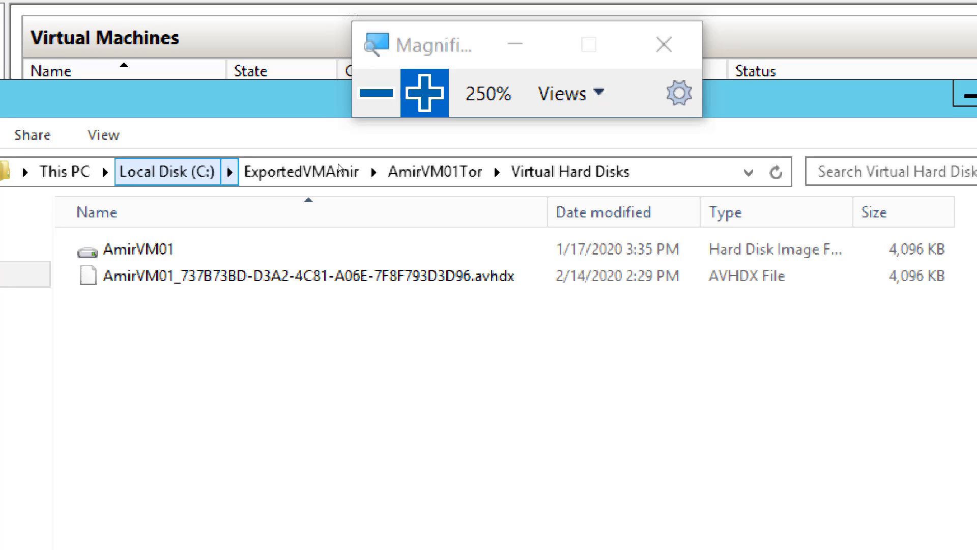
click(168, 171)
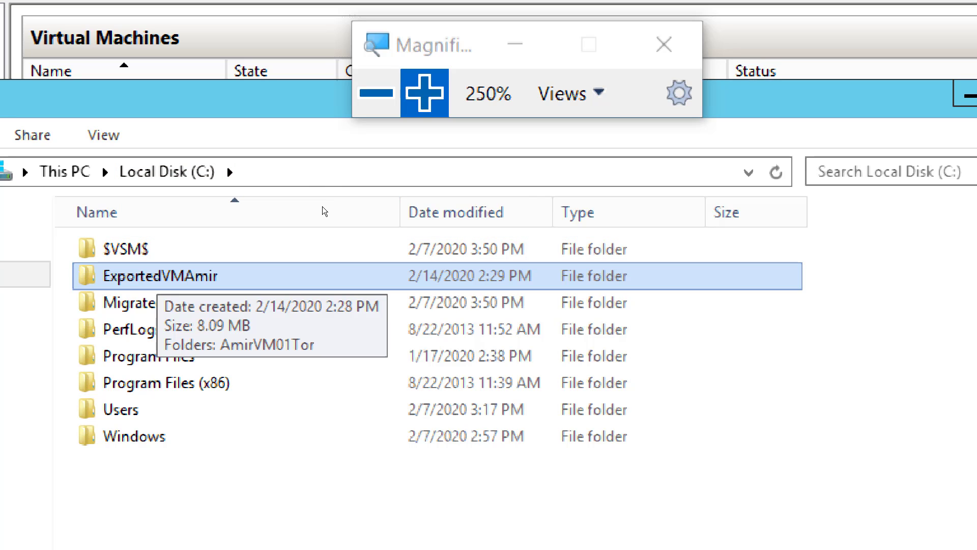
Copy the ExportedVMAmir folder from Local Disk (C:)
key(shift+F10)
key(Down)
key(Down)
key(Down)
key(Down)
key(Down)
key(Down)
key(Down)
key(Down)
key(Down)
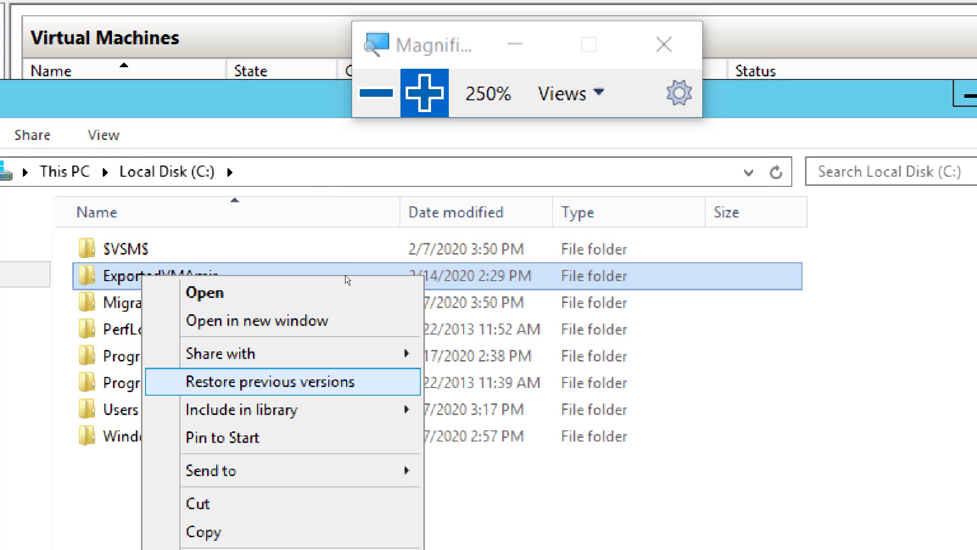
key(Return)
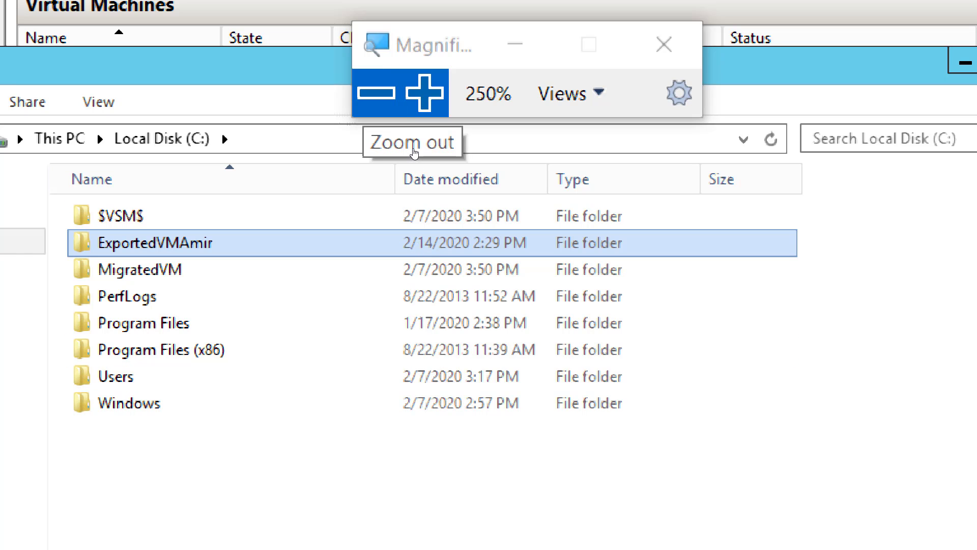
click(415, 153)
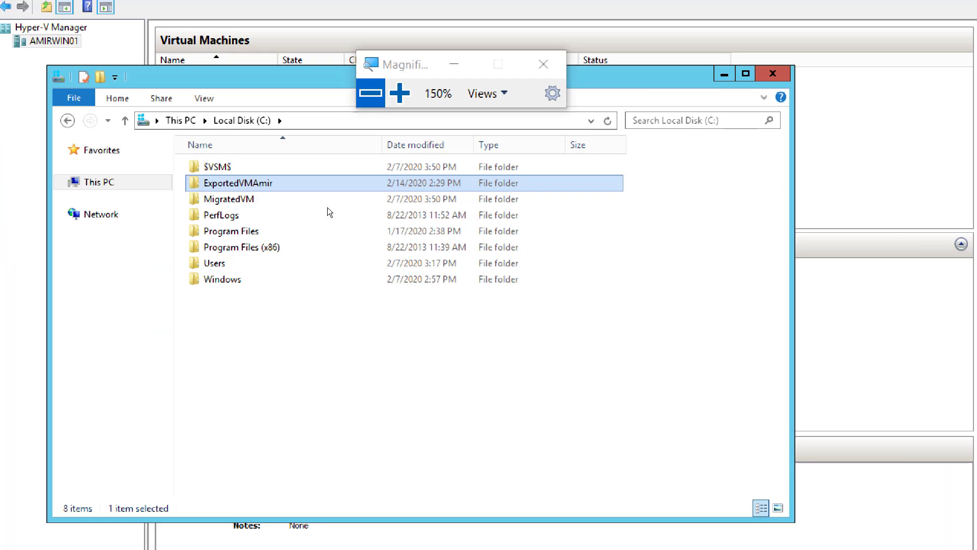
right_click(235, 183)
click(350, 337)
click(419, 147)
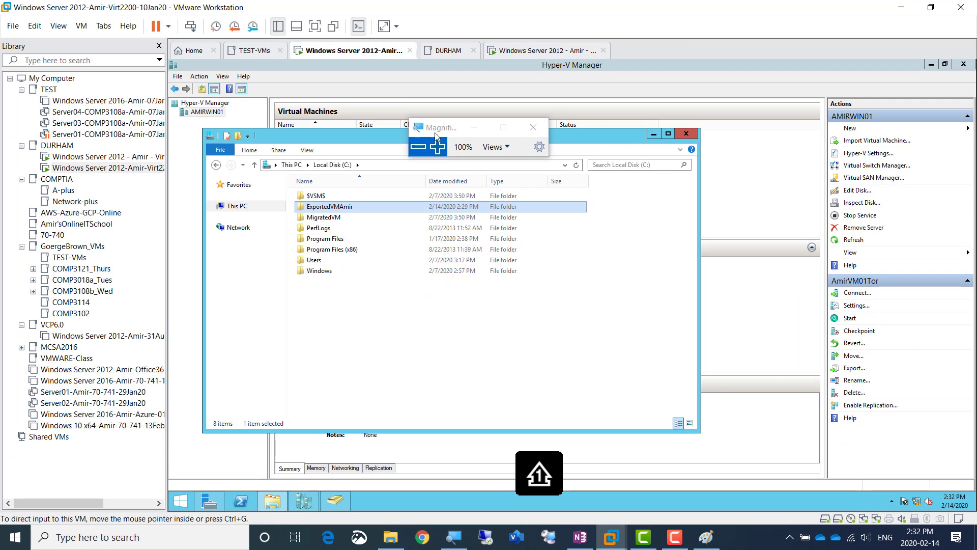
Switch to the AMIRWIN02 virtual machine and unlock its Windows session with the account password
click(533, 53)
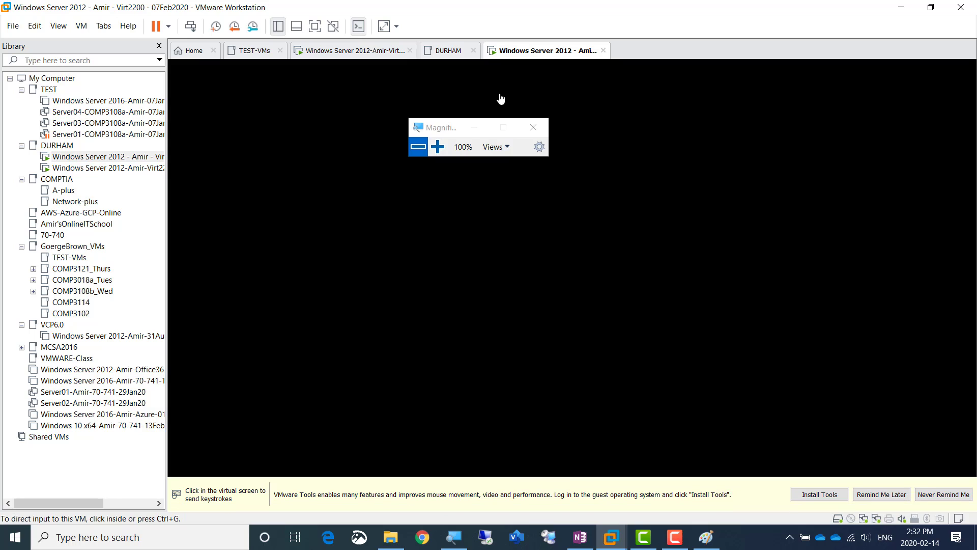
click(490, 214)
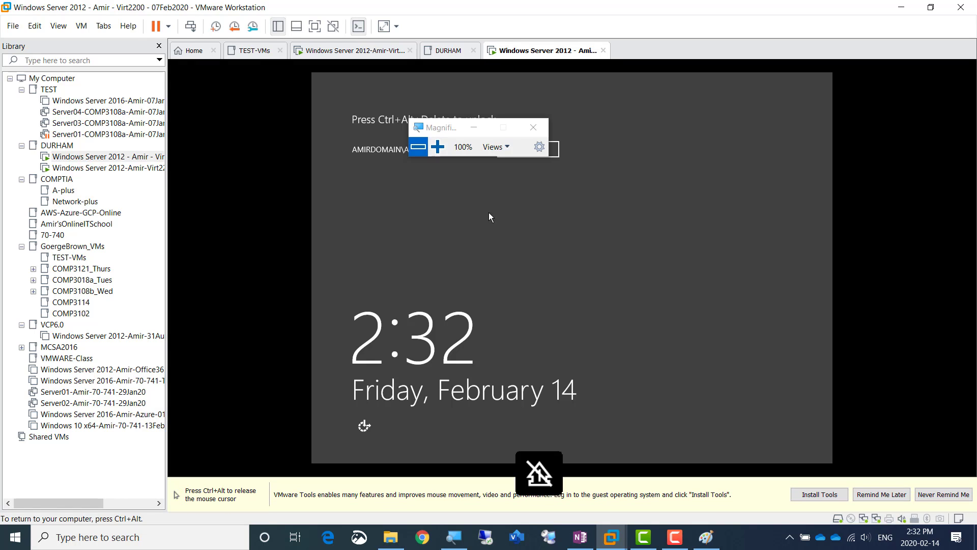
key(ctrl+alt)
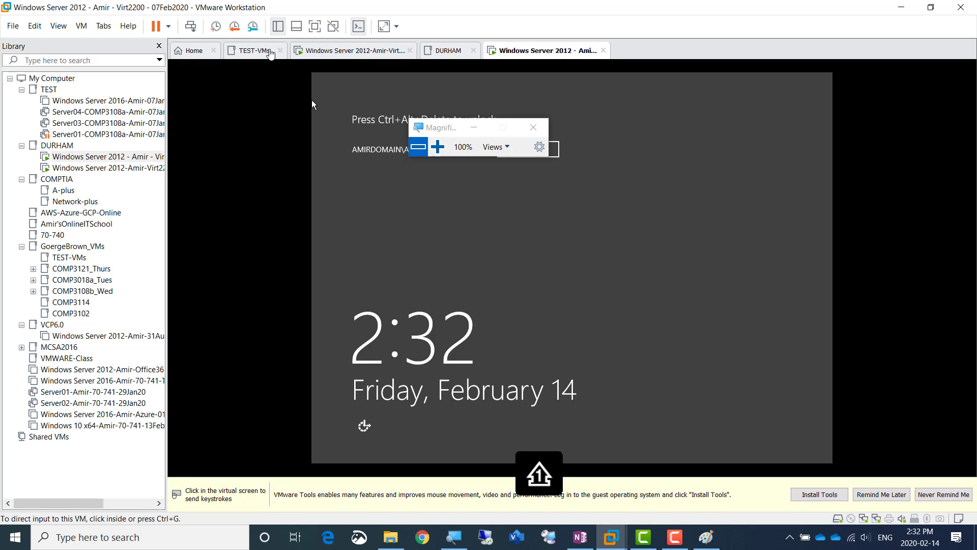
click(190, 26)
drag(446, 129, 721, 96)
click(614, 211)
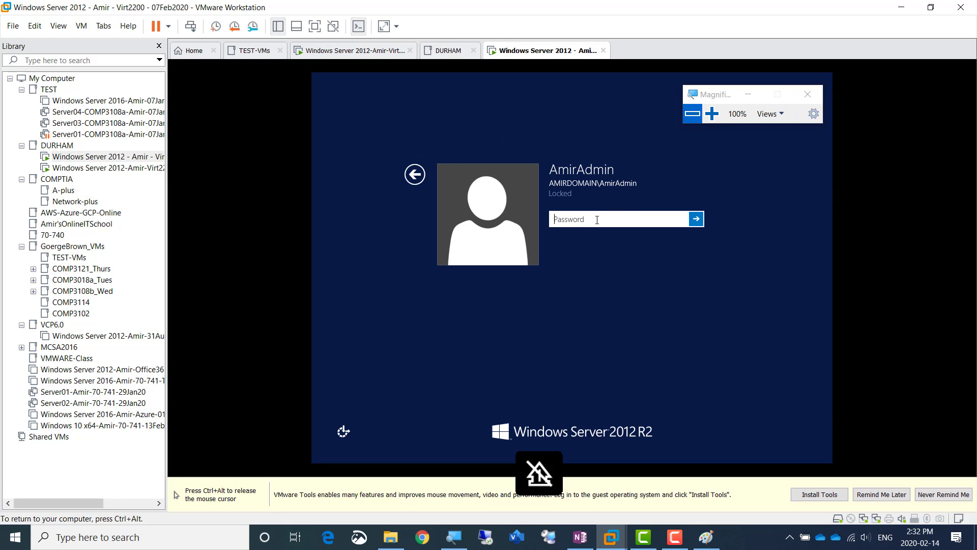
text(Pa$$w0rd)
key(Return)
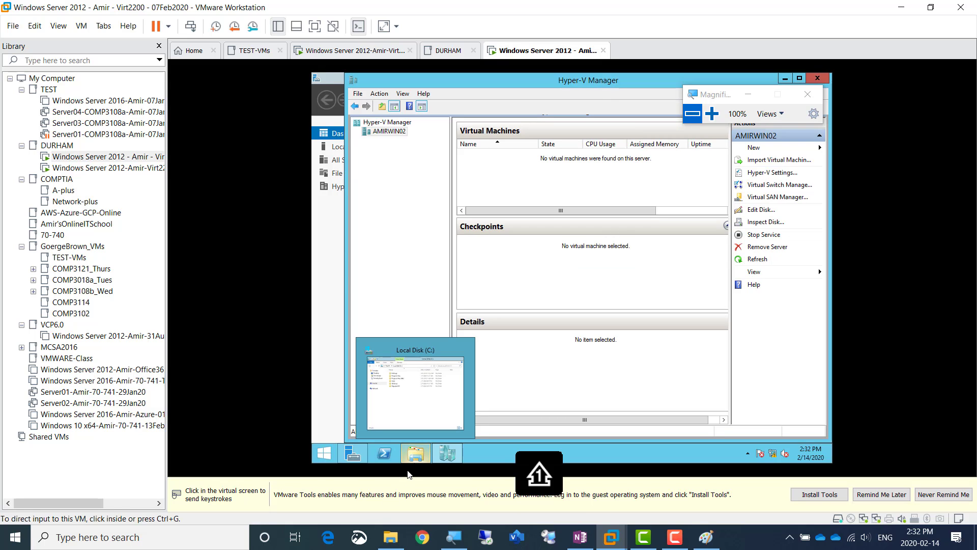
Open the Downloads folder on AMIRWIN02 and try to paste the copied ExportedVMAmir folder into it
click(416, 453)
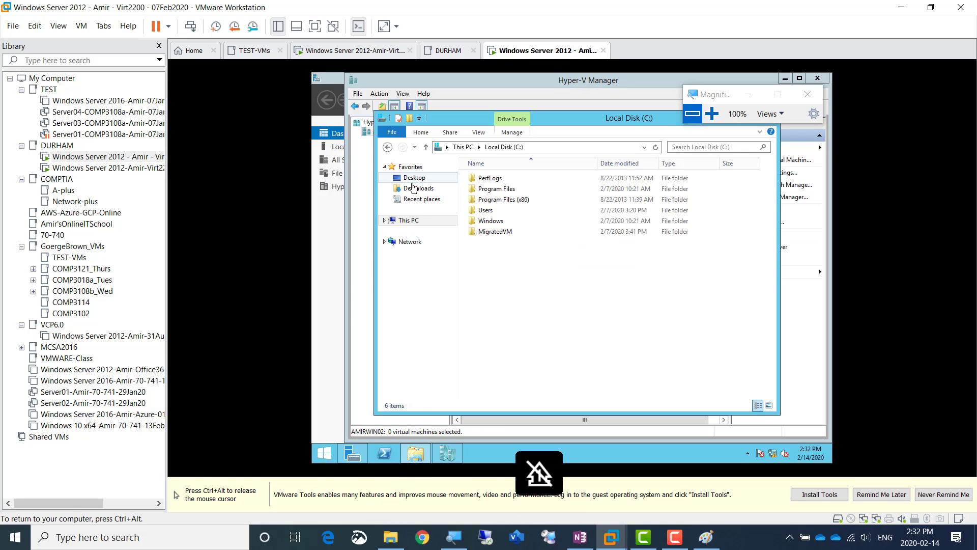
click(413, 190)
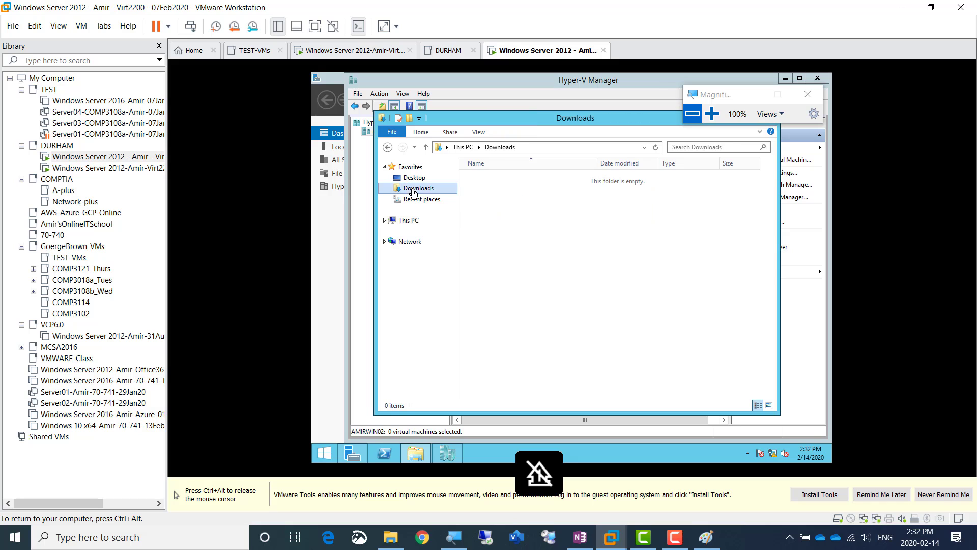
right_click(489, 210)
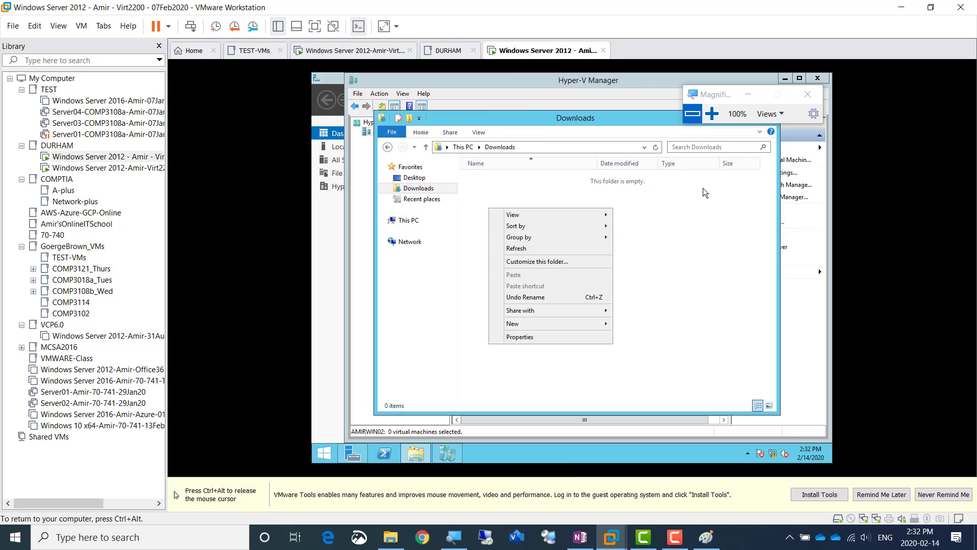
key(ctrl+alt)
click(711, 114)
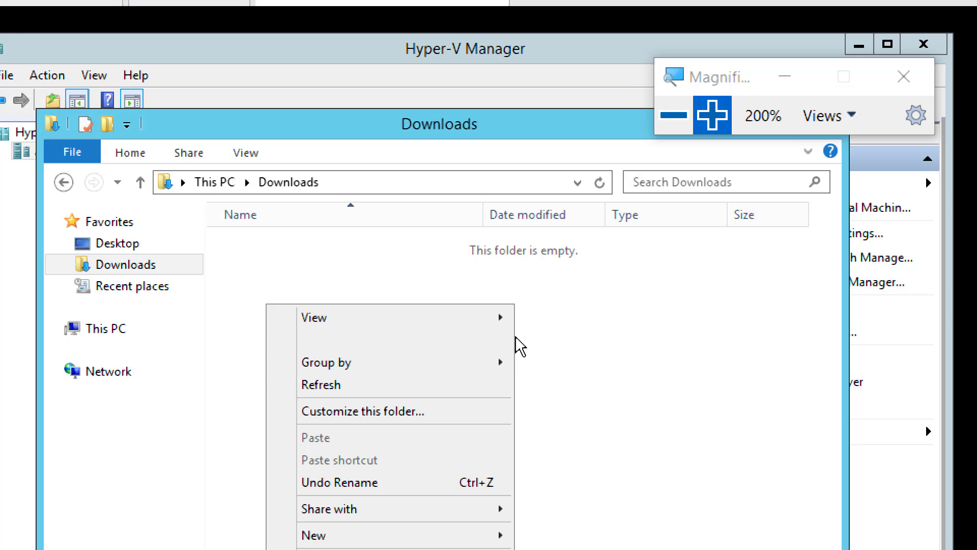
click(673, 115)
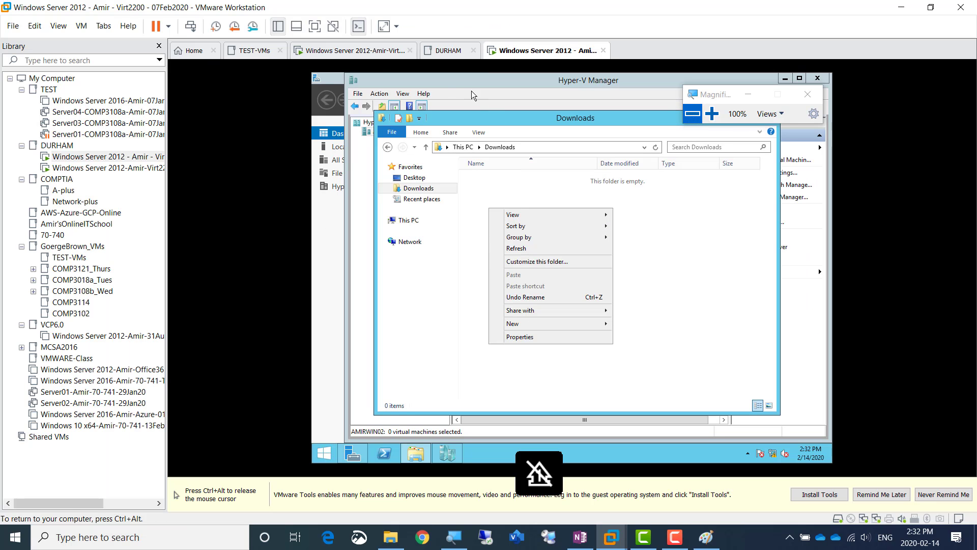
Copy the ExportedVMAmir folder from Local Disk (C:) on AMIRWIN01 and paste it onto the host computer's desktop
click(351, 50)
click(335, 209)
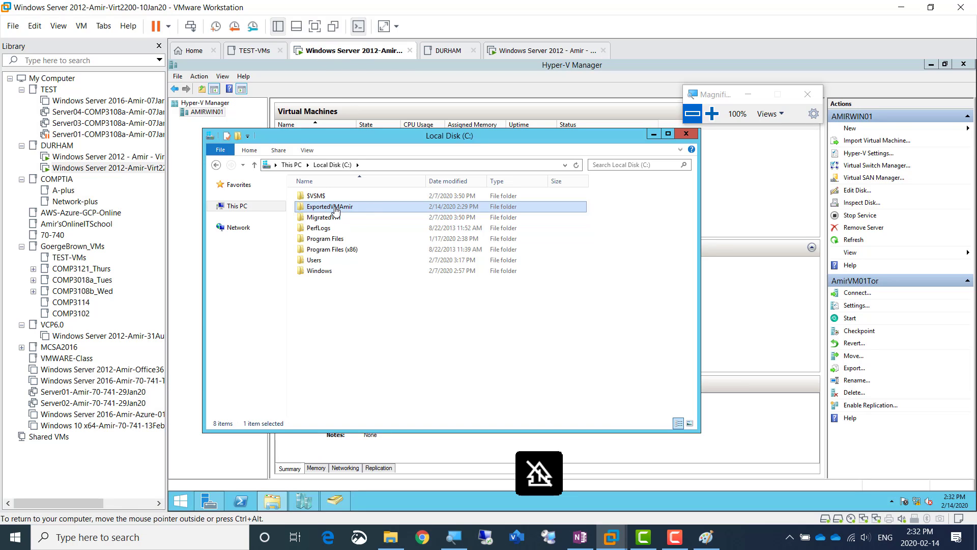
right_click(335, 209)
click(379, 308)
click(903, 6)
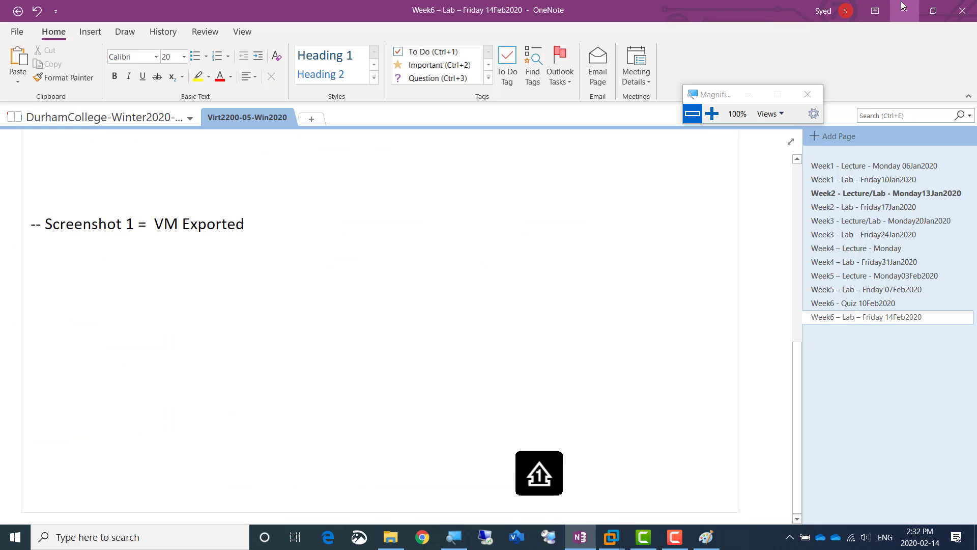
click(902, 6)
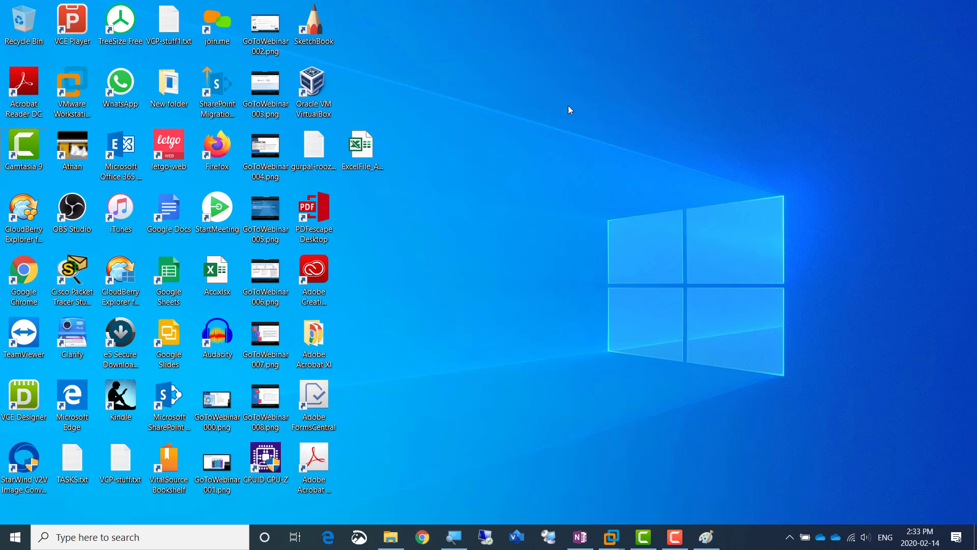
right_click(519, 84)
click(549, 142)
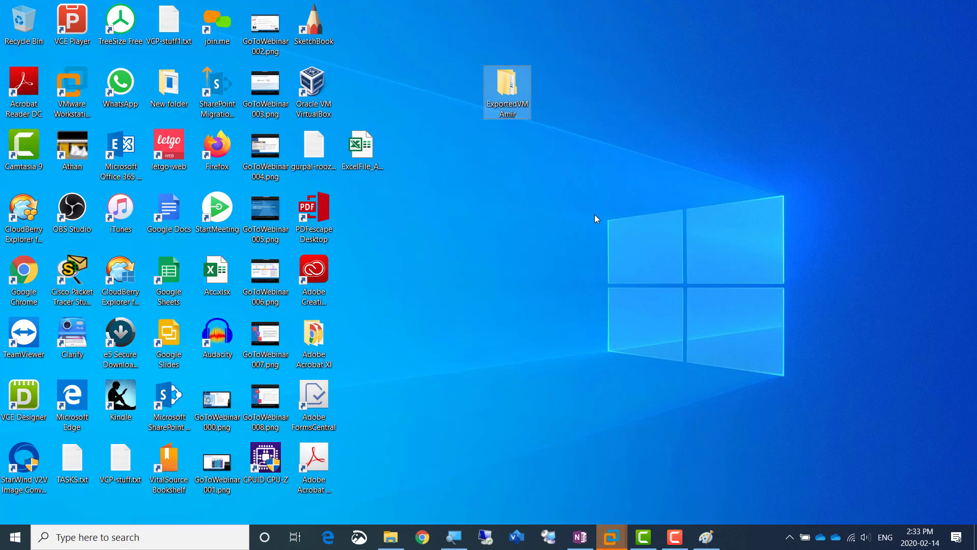
Copy the ExportedVMAmir folder from the host desktop and try to paste it into Downloads on AMIRWIN02
right_click(512, 96)
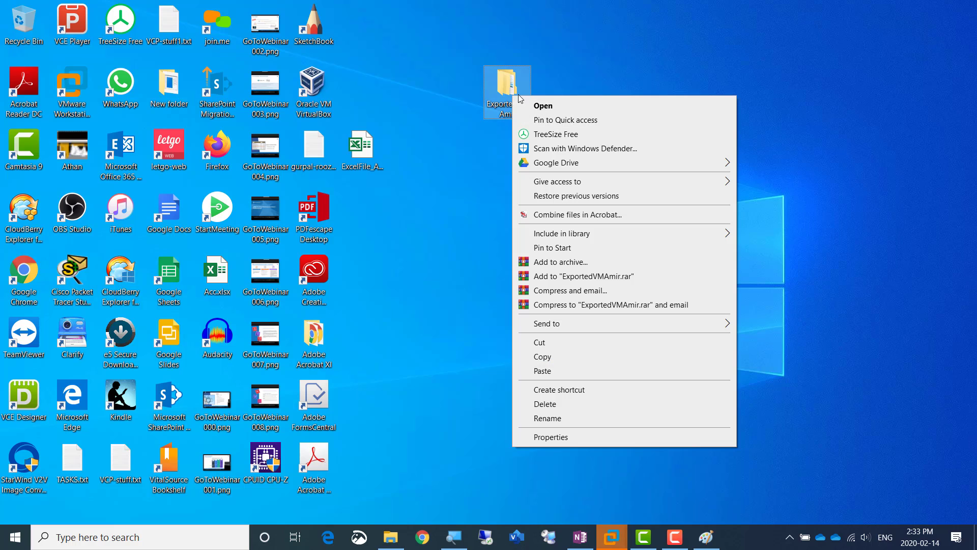
click(552, 358)
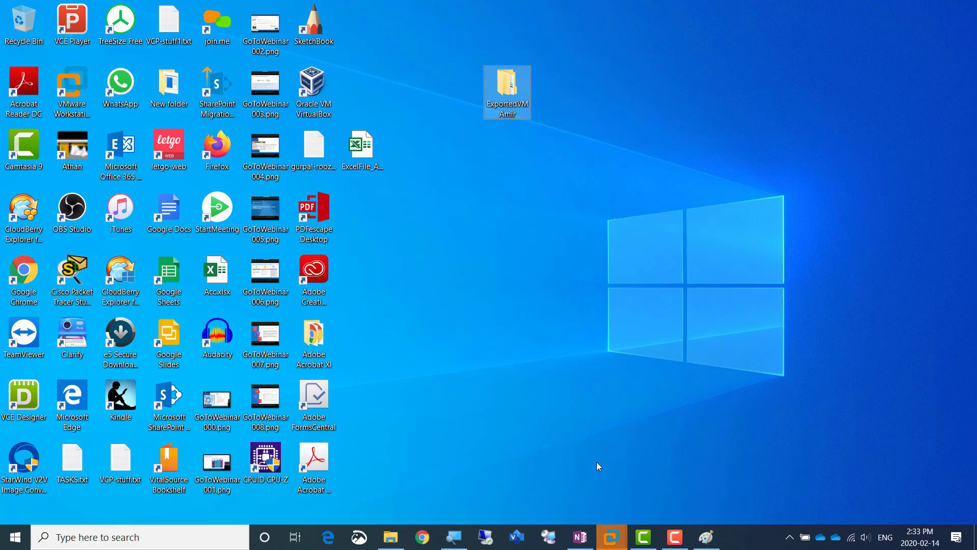
click(614, 538)
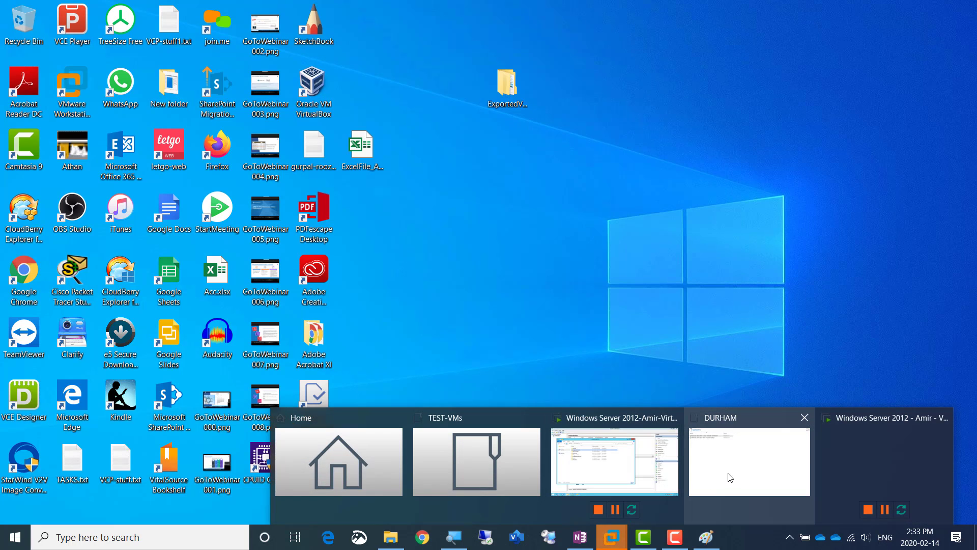
click(824, 452)
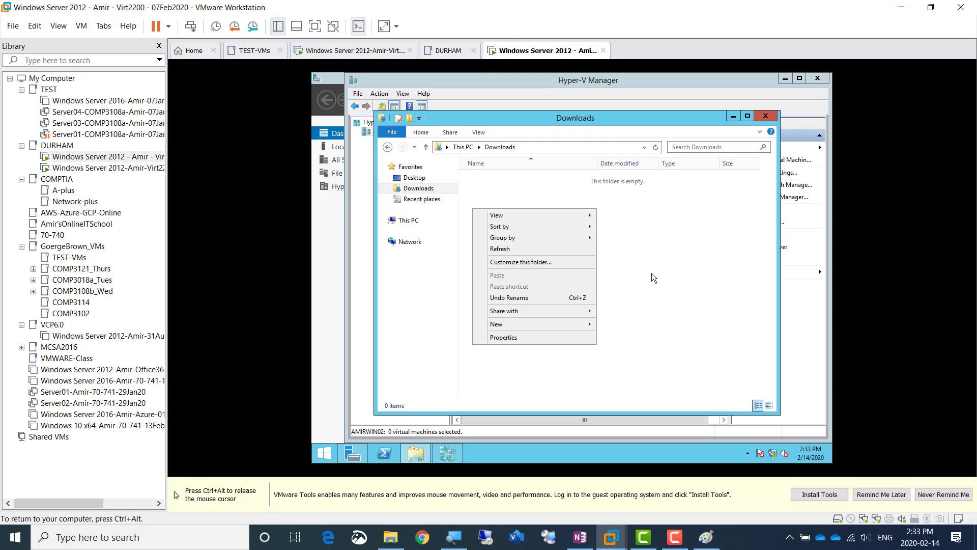
Examine the commands available for the AMIRWIN02 virtual machine, including Install VMware Tools
key(ctrl+alt)
right_click(523, 53)
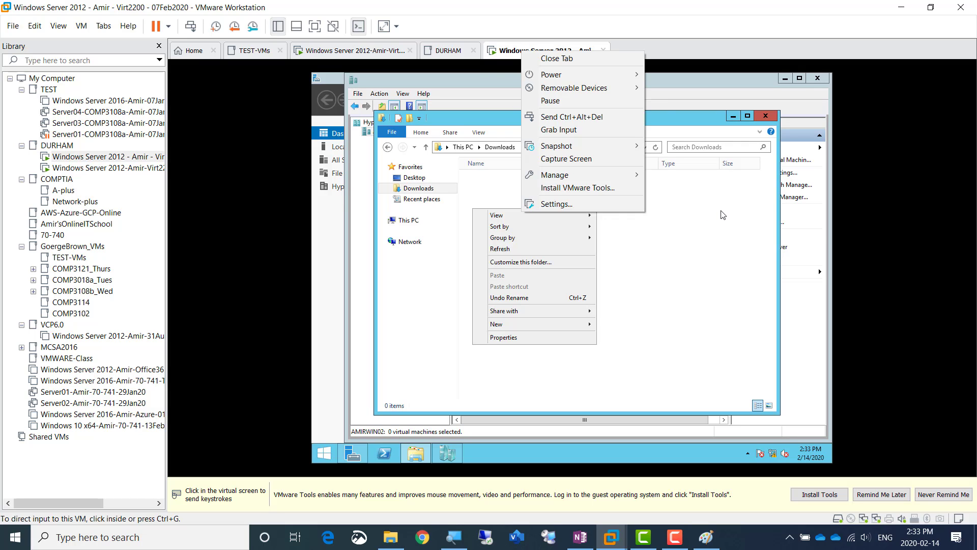
click(704, 285)
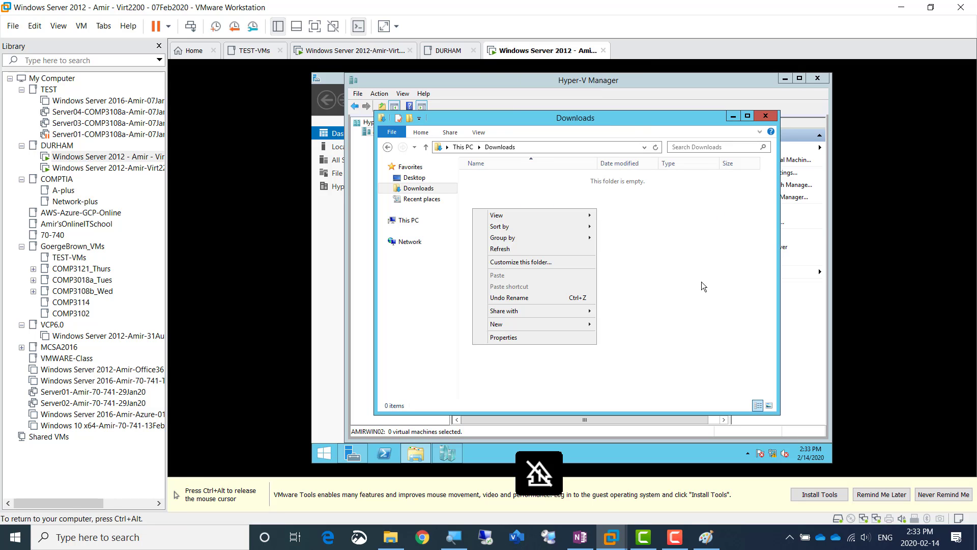
key(ctrl+alt)
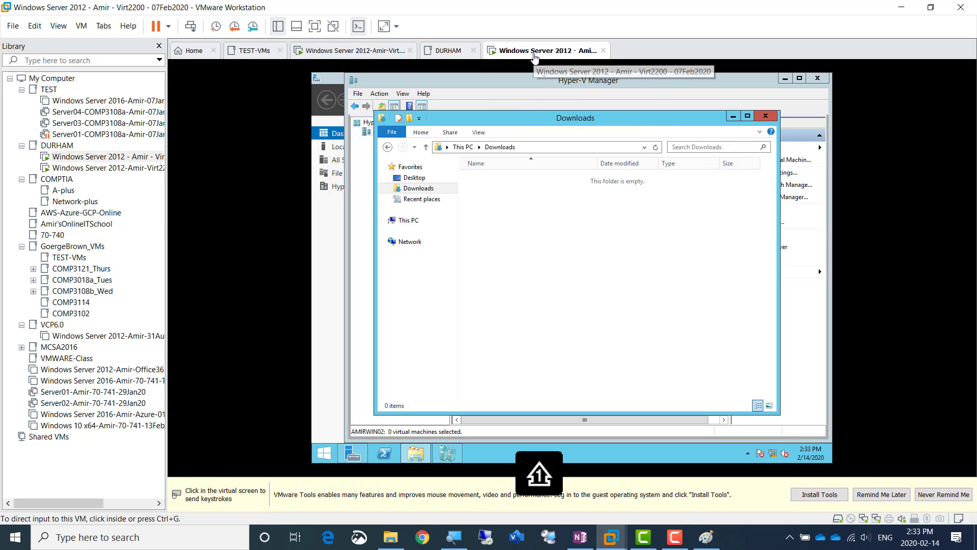
right_click(534, 57)
click(534, 261)
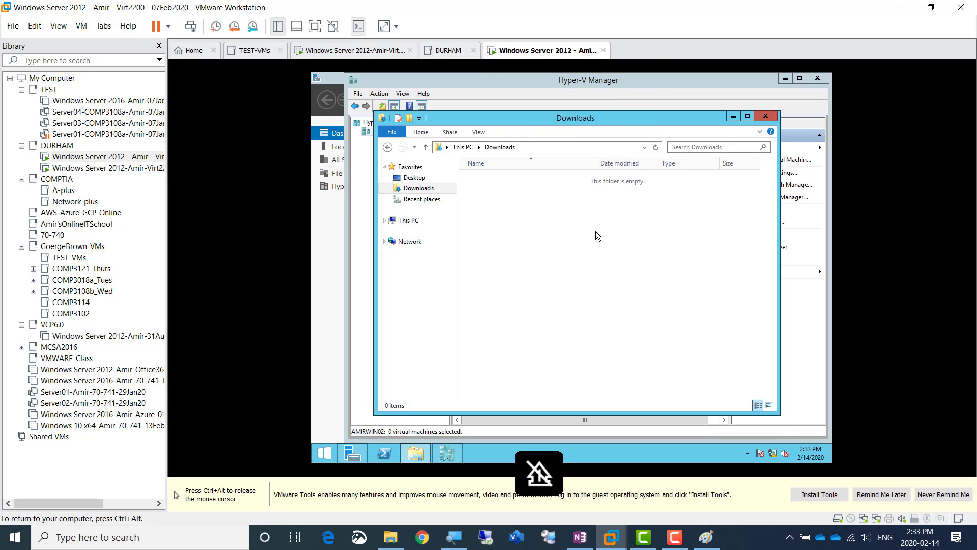
key(ctrl+alt)
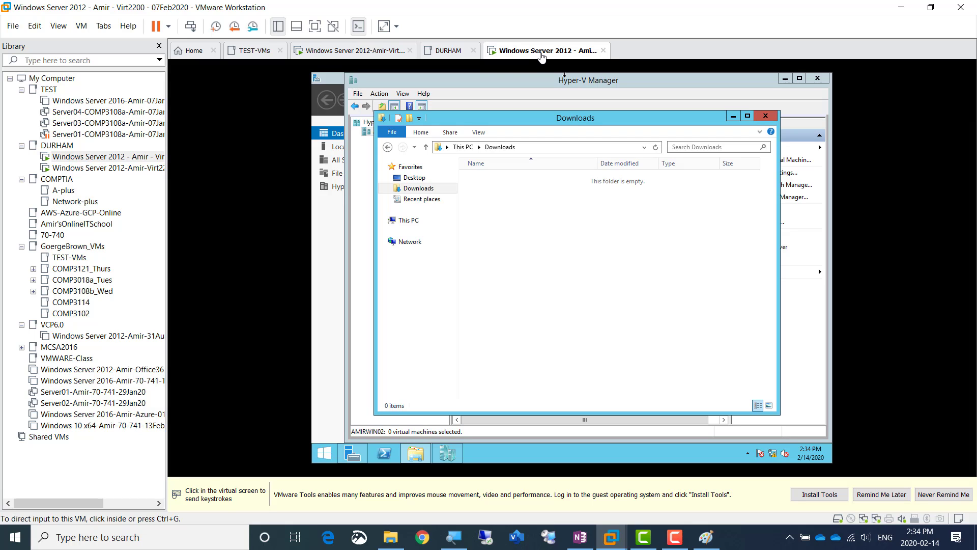
right_click(541, 56)
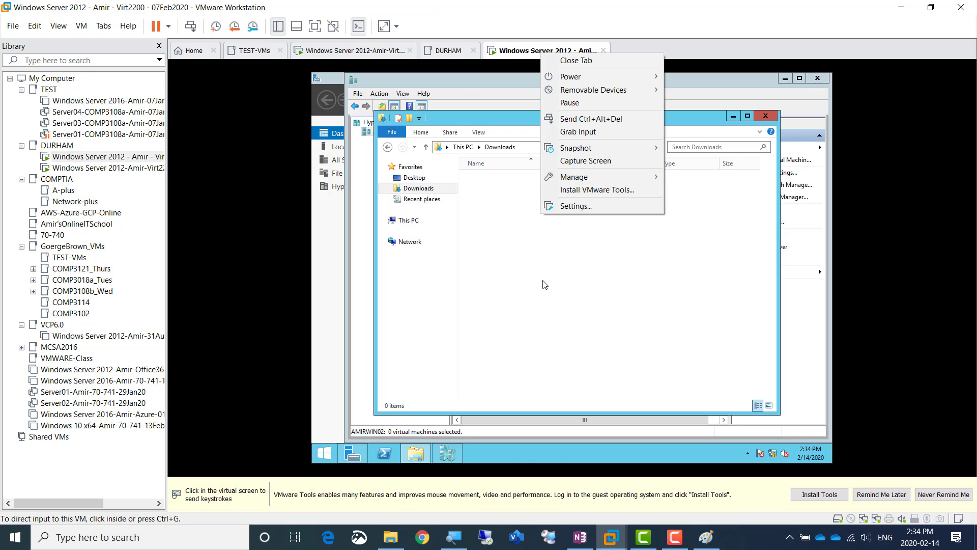
click(578, 283)
key(ctrl+alt)
right_click(523, 54)
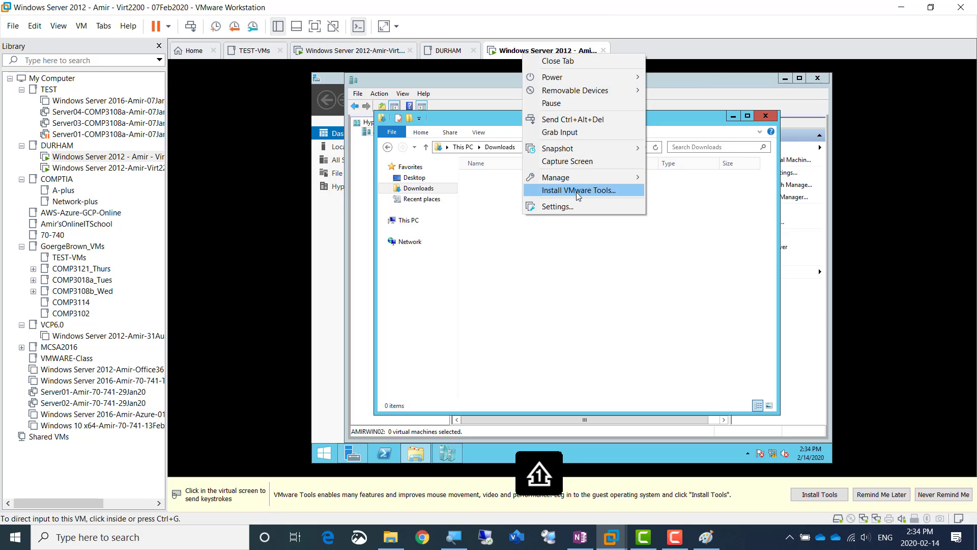
click(563, 301)
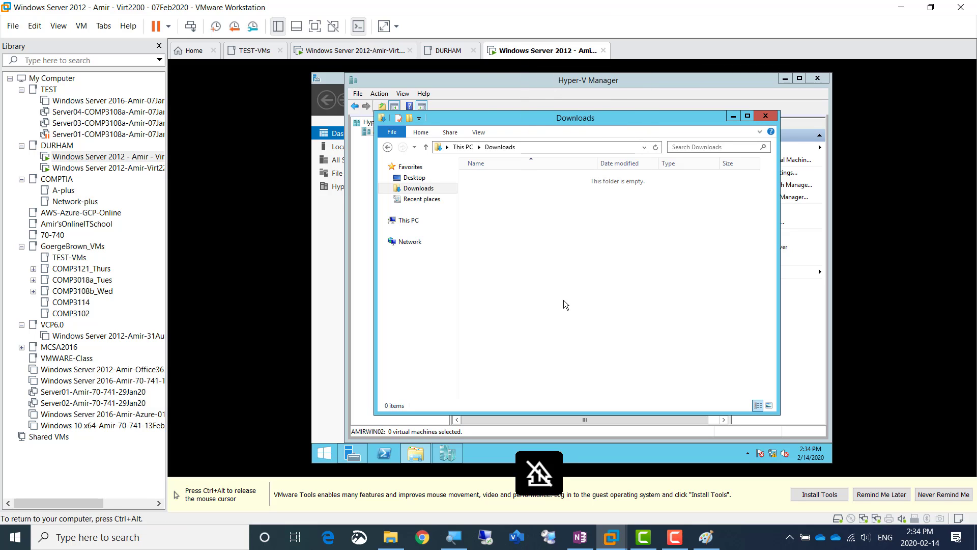
Switch back to the AMIRWIN01 virtual machine and its Local Disk (C:) window
key(ctrl+alt)
click(357, 53)
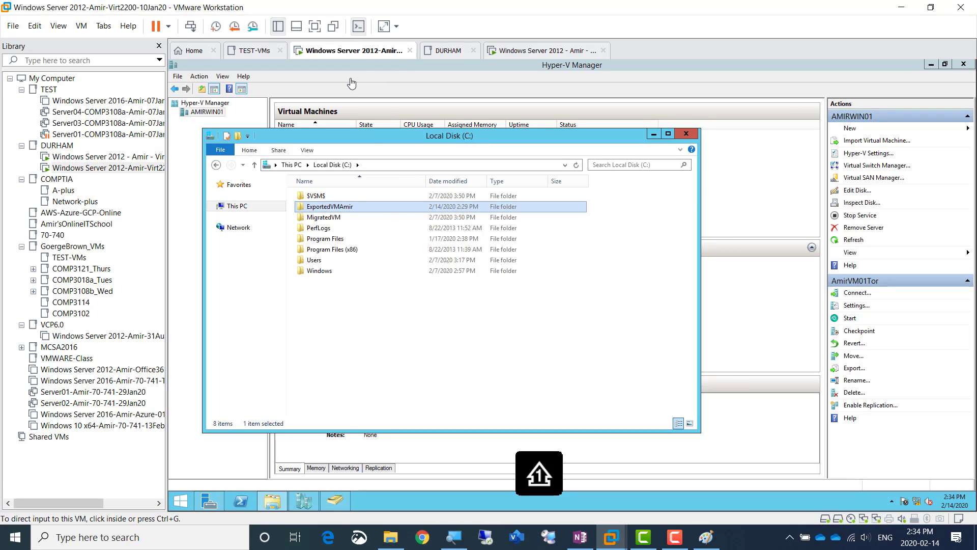
click(397, 139)
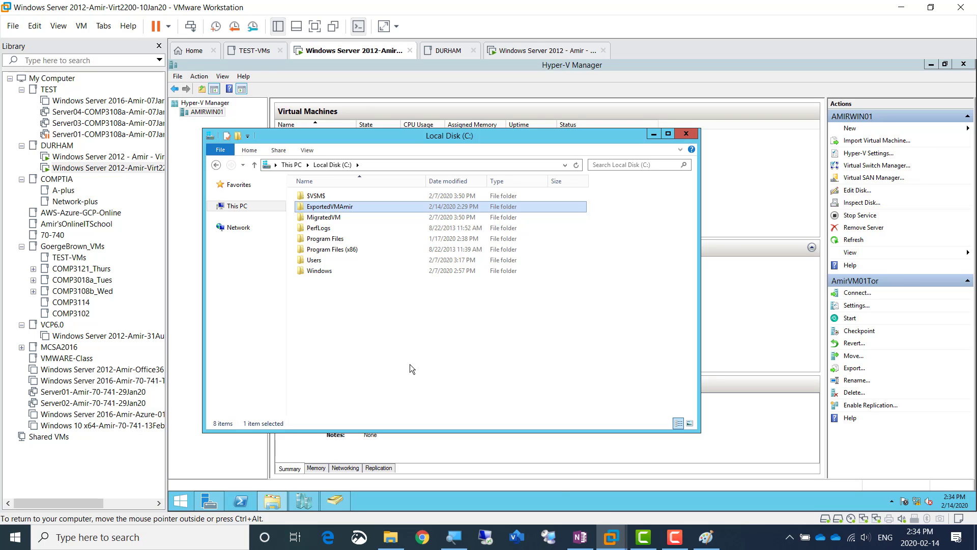
Switch to the Paint diagram and draw a freehand line from the Tor.Durham.local triangle to the Ny.Tor.Durham.local triangle
click(705, 537)
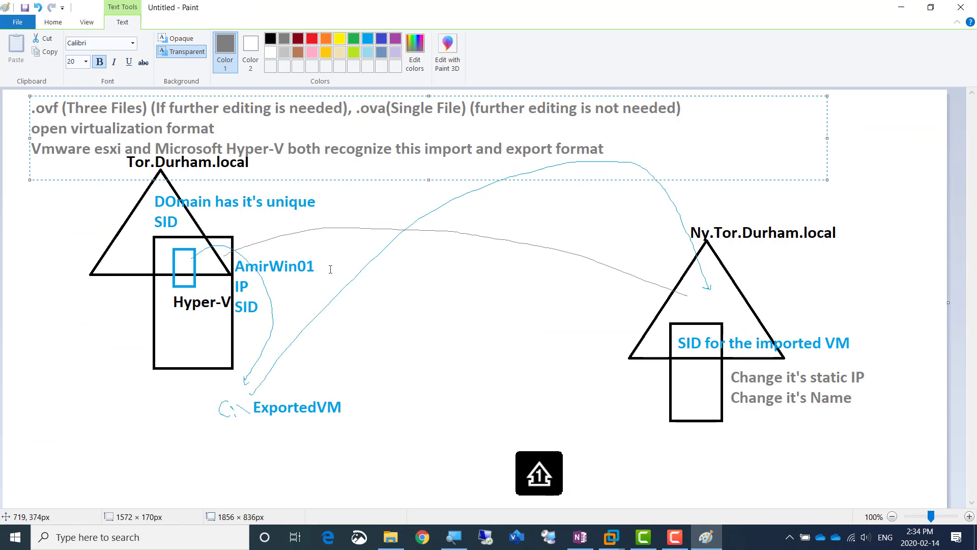
click(258, 266)
click(145, 43)
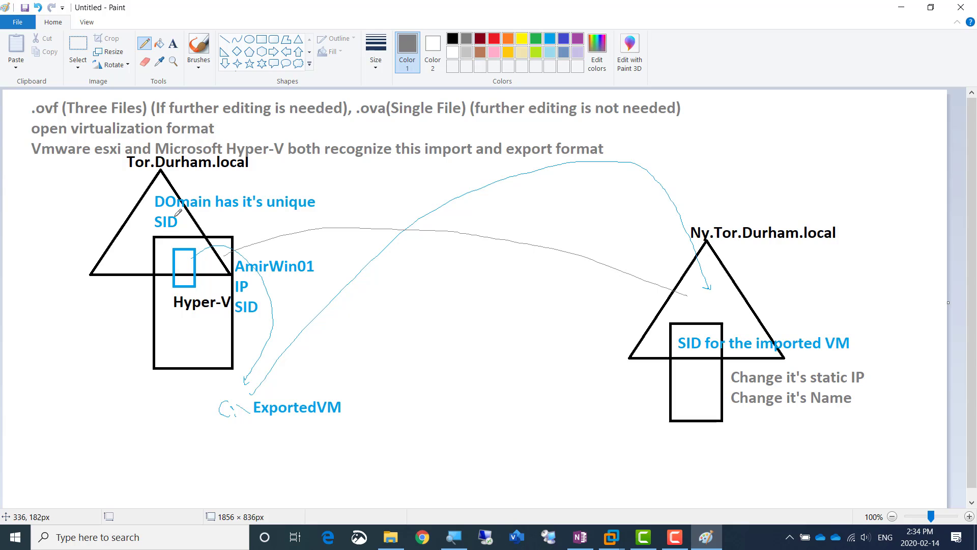
mouse_move(176, 225)
mouse_down()
mouse_move(357, 173)
mouse_move(510, 199)
mouse_move(704, 273)
mouse_move(693, 277)
mouse_up()
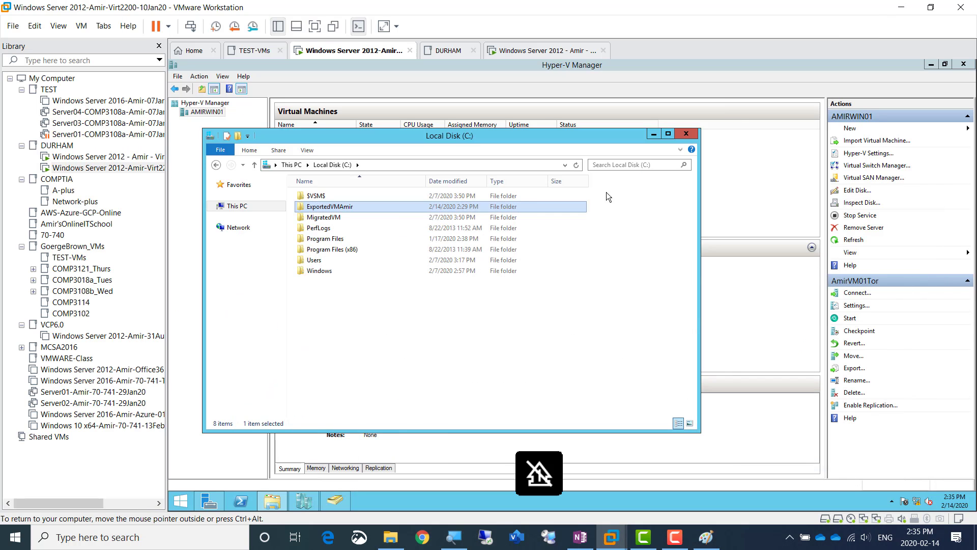
click(901, 7)
Return to Hyper-V Manager on AMIRWIN01 and start the Import Virtual Machine wizard for that server
click(653, 135)
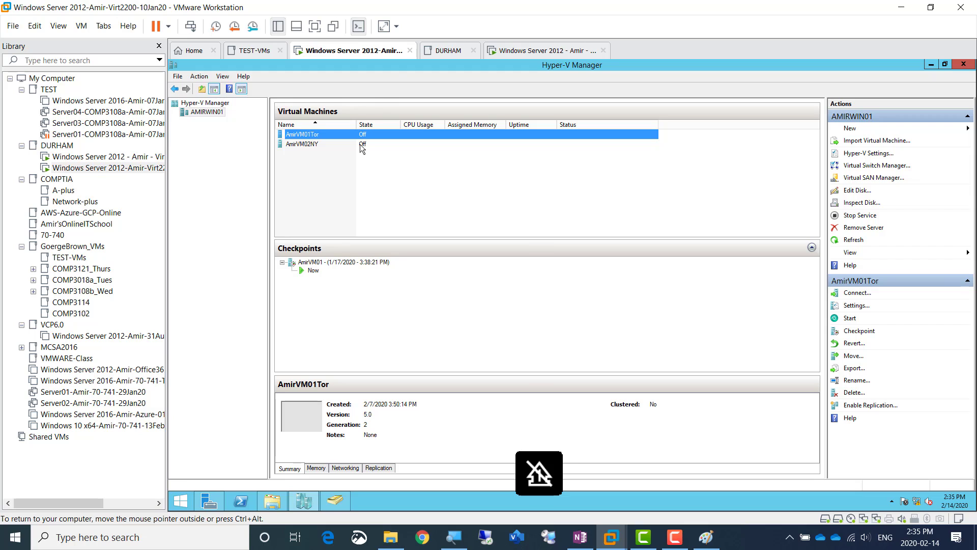
click(453, 537)
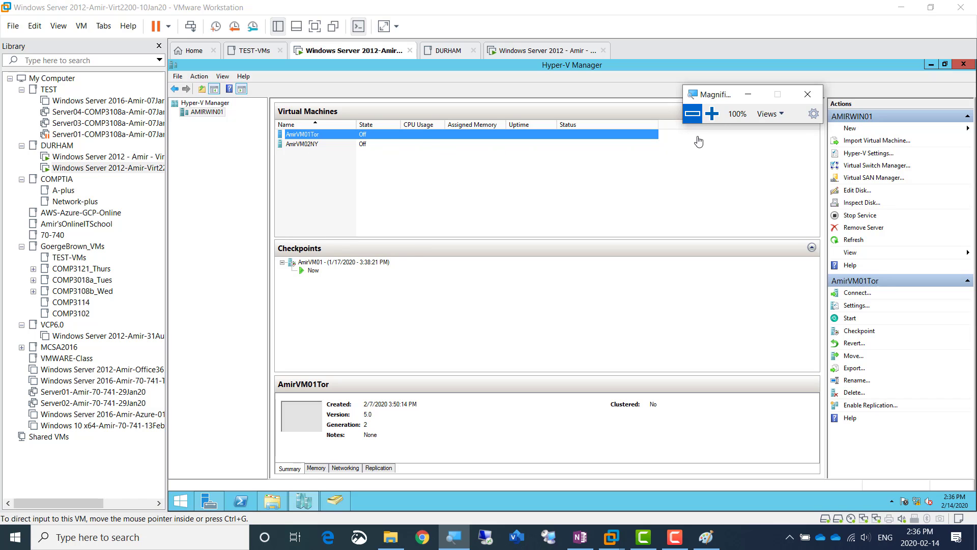
click(711, 113)
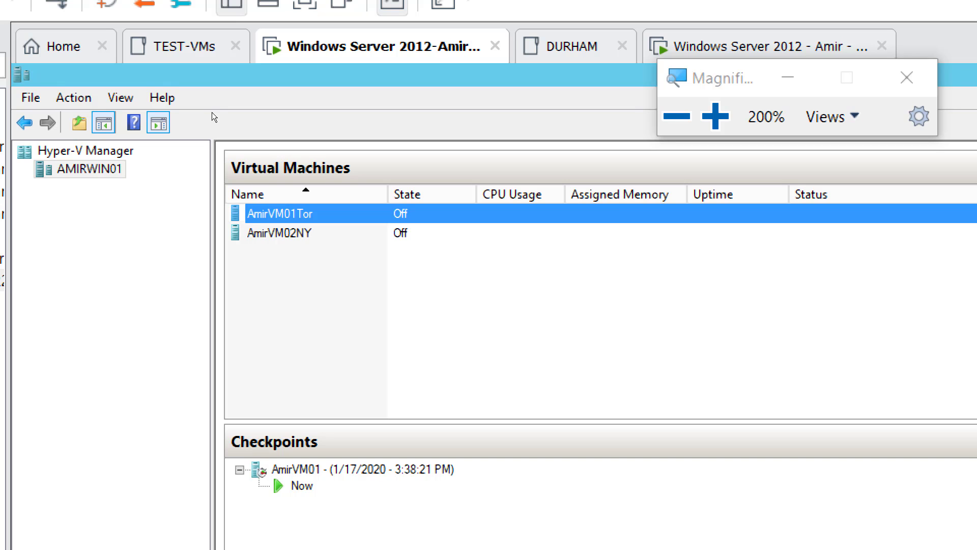
right_click(101, 169)
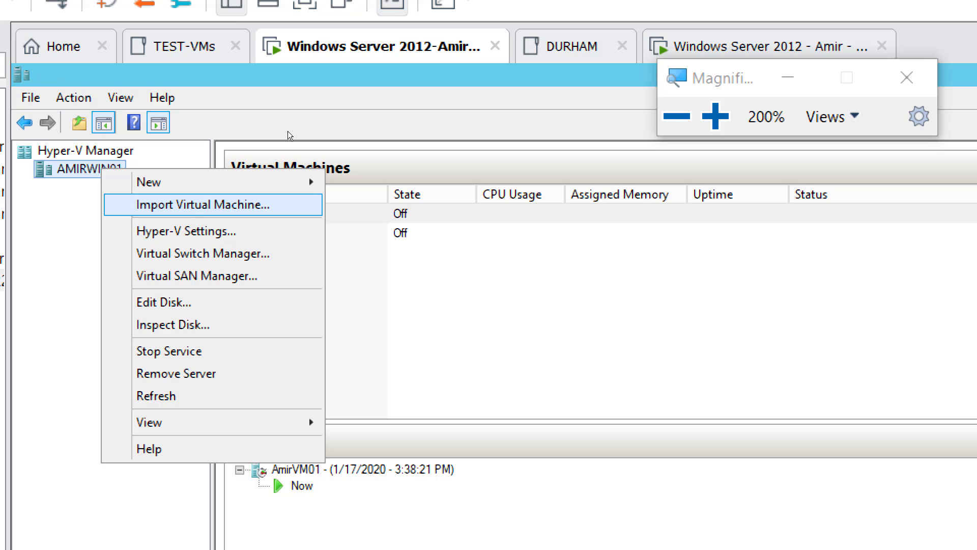
key(Return)
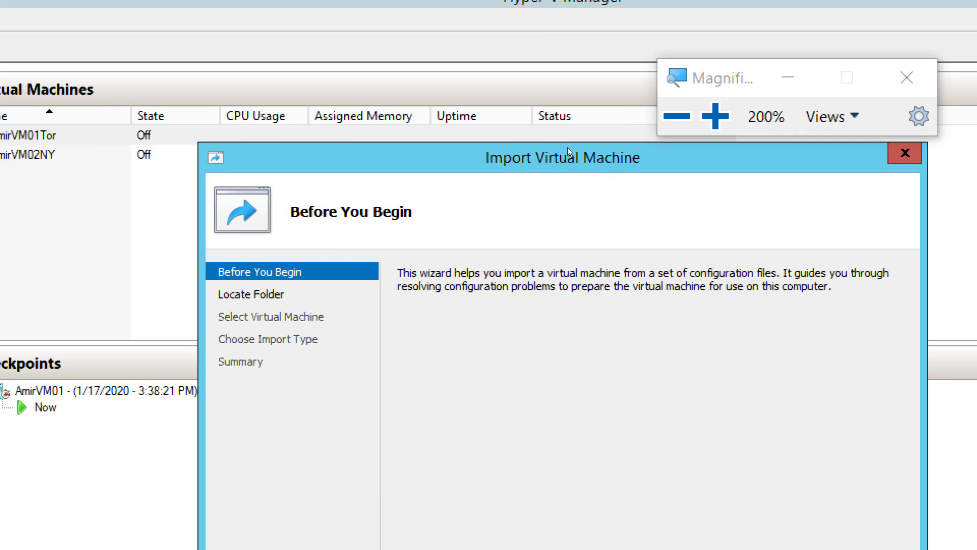
drag(567, 147, 458, 77)
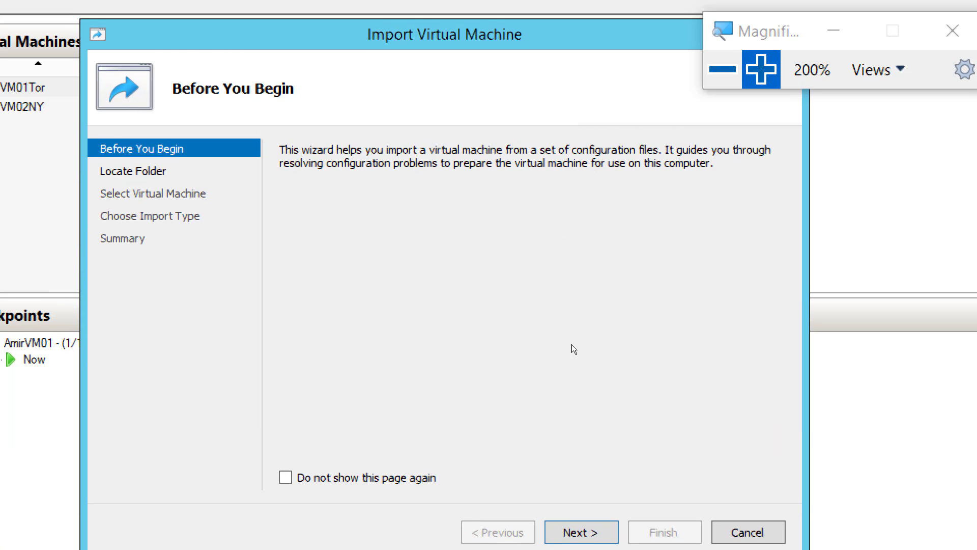
Choose C:\ExportedVMAmir\AmirVM01Tor as the folder containing the virtual machine to import
click(582, 359)
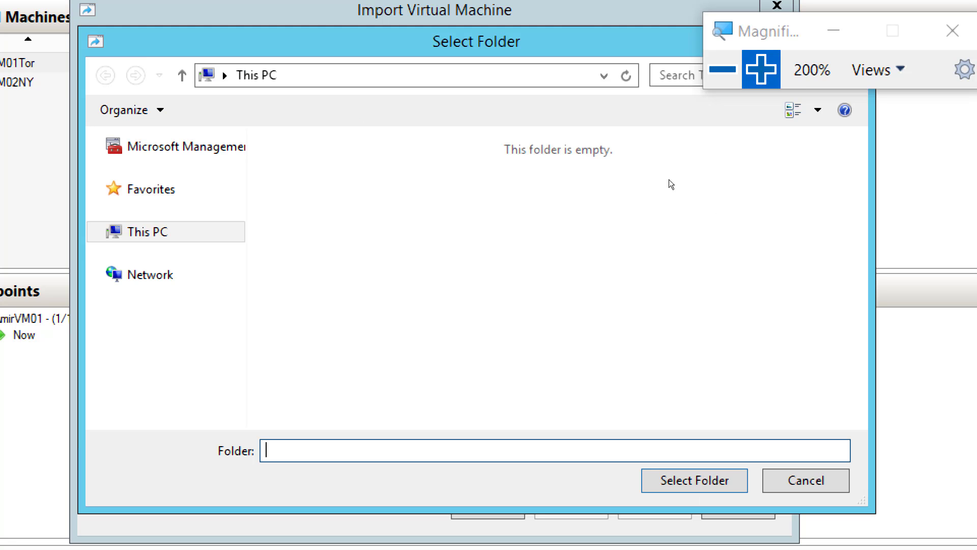
double_click(458, 383)
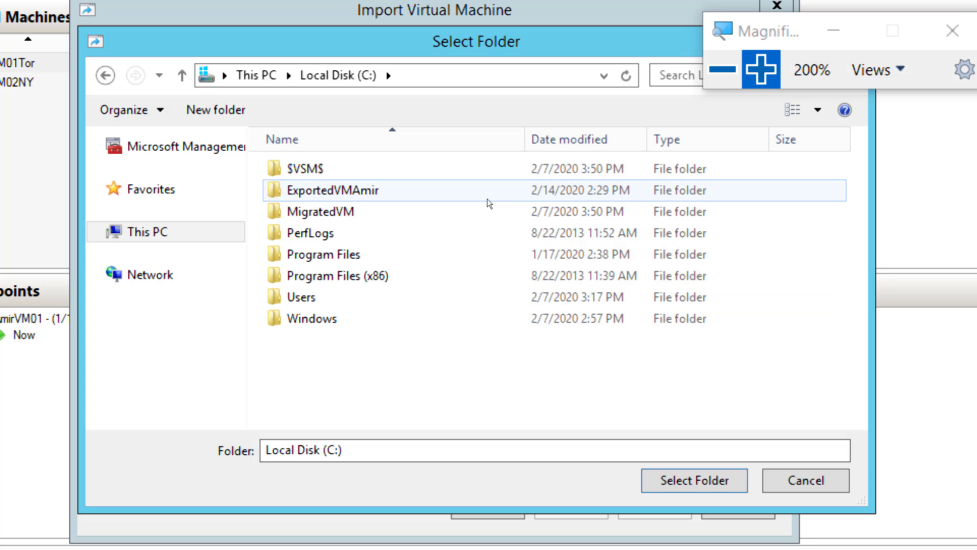
click(486, 202)
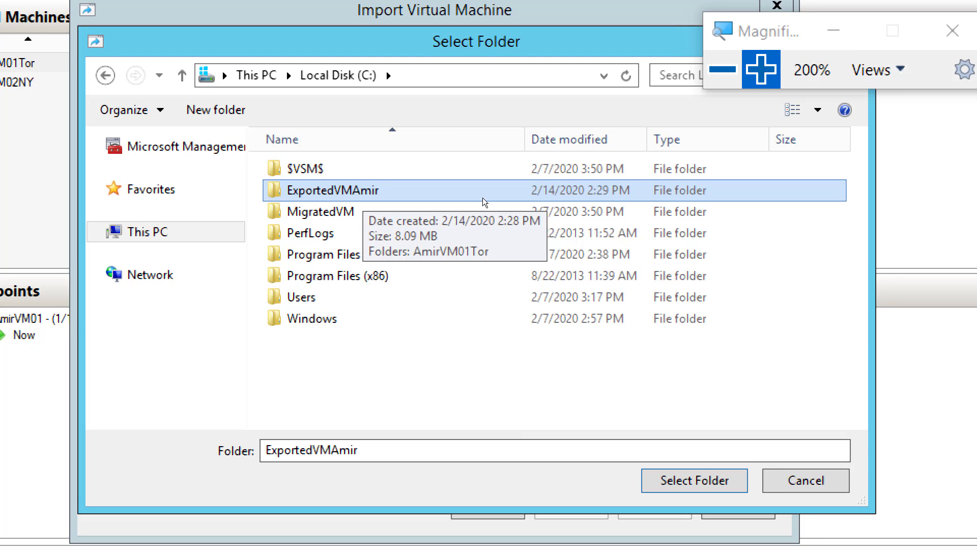
double_click(483, 202)
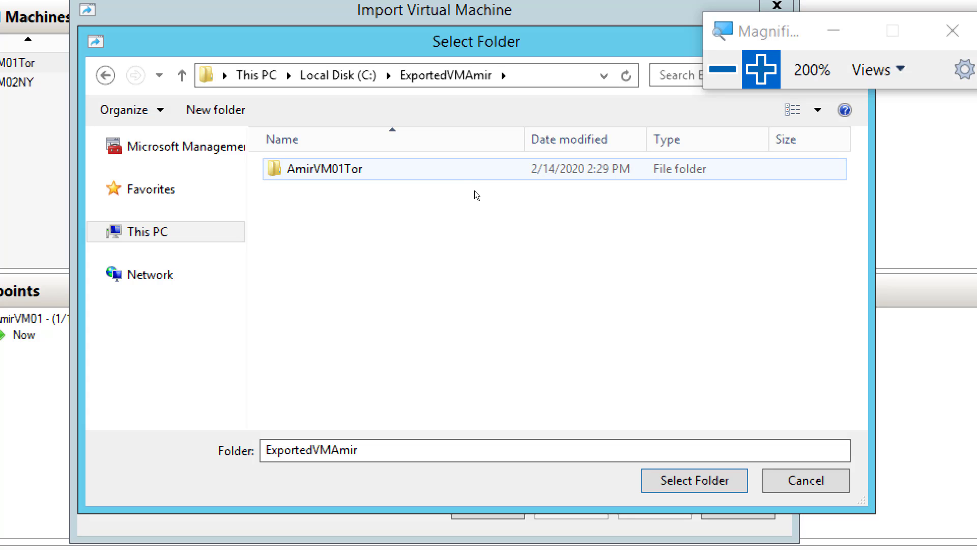
click(469, 179)
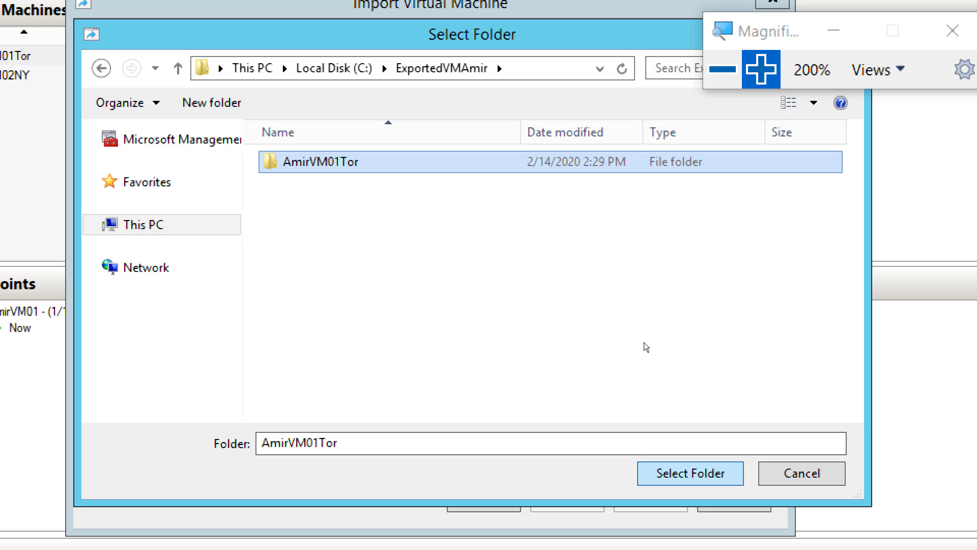
key(Return)
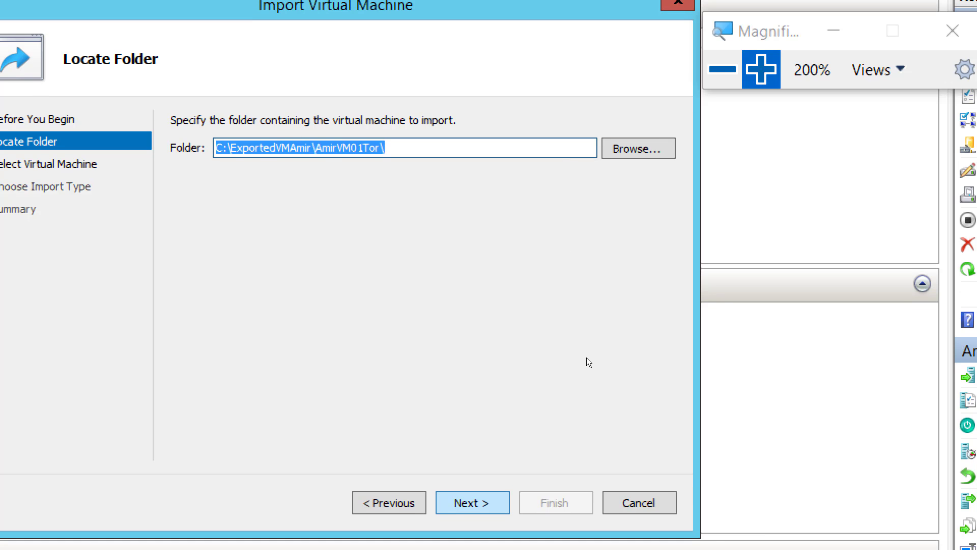
Accept the folder, select AmirVM01Tor as the machine to import, and set the import type to Copy the virtual machine (create a new unique ID)
key(Return)
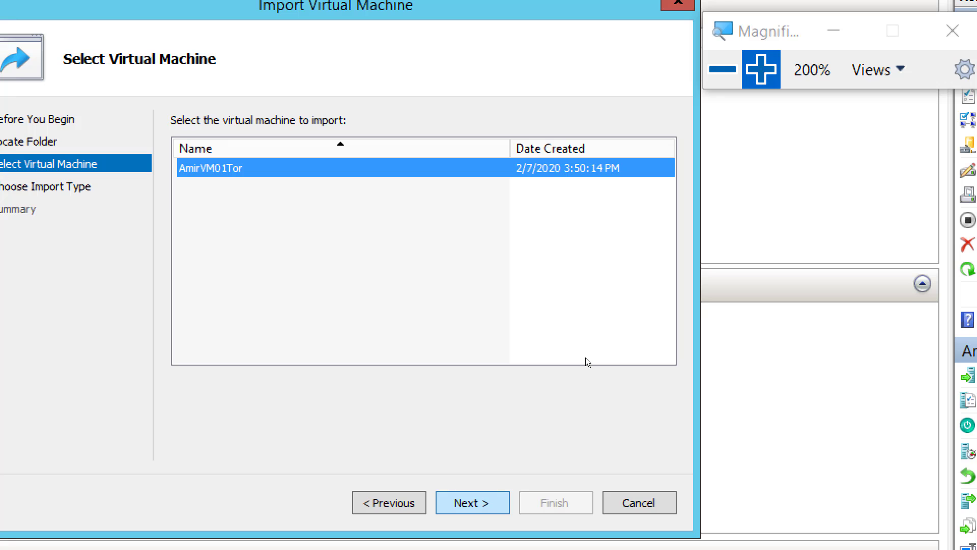
key(Return)
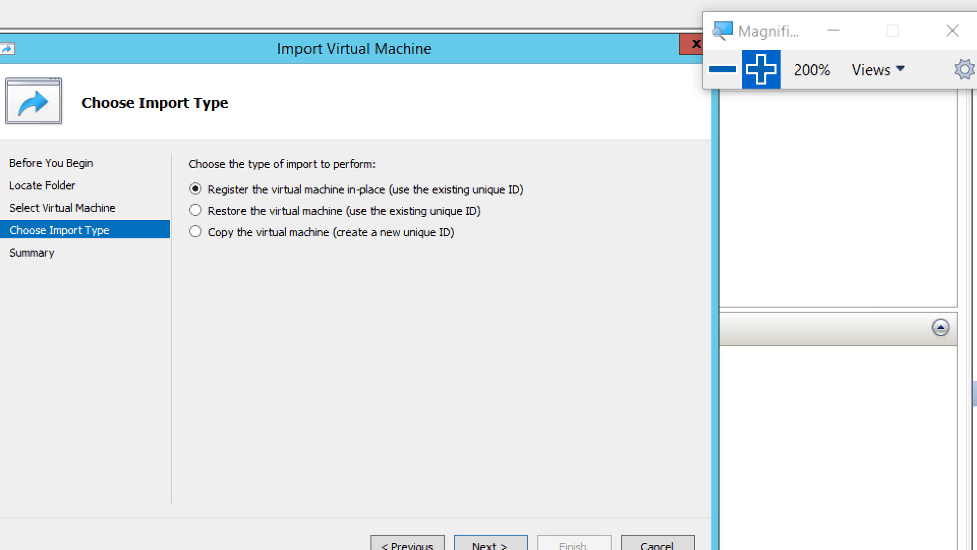
drag(234, 55, 491, 70)
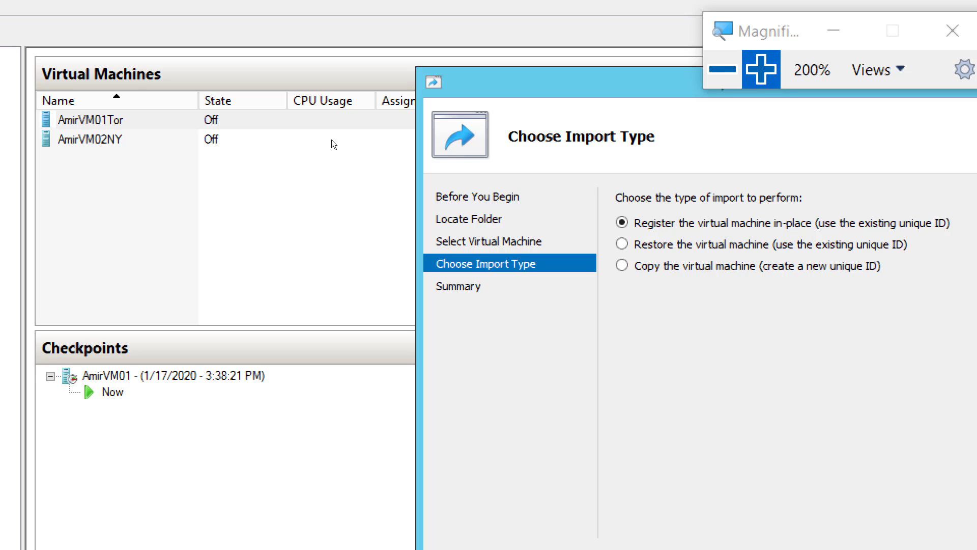
drag(601, 87, 361, 61)
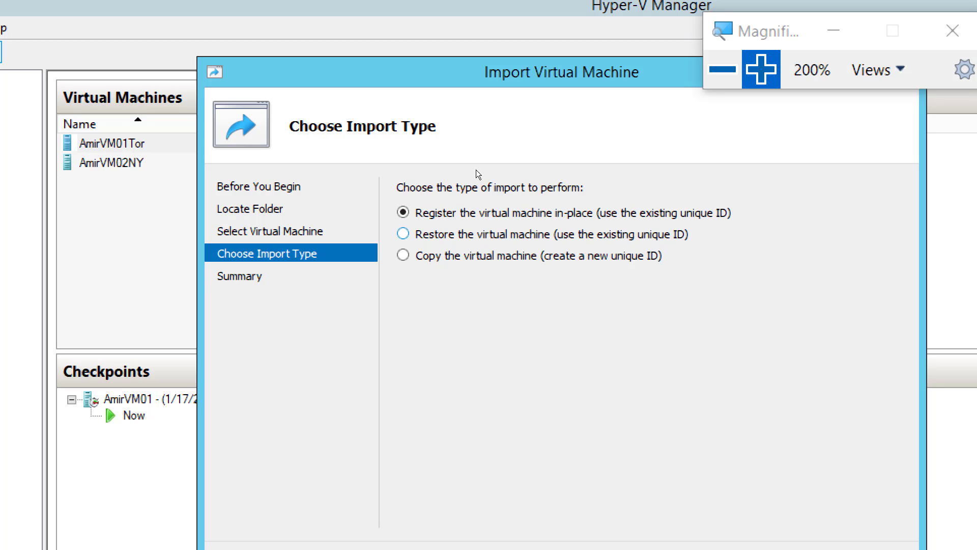
key(Down)
key(Down)
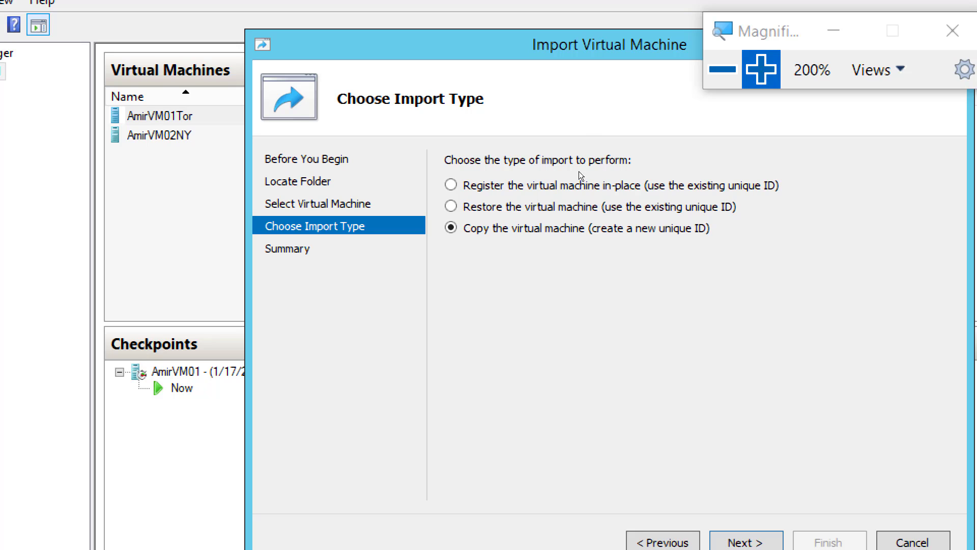
Switch to the OneNote lab page and duplicate the "-- Screenshot 1 = VM Exported" line directly below the original
click(722, 68)
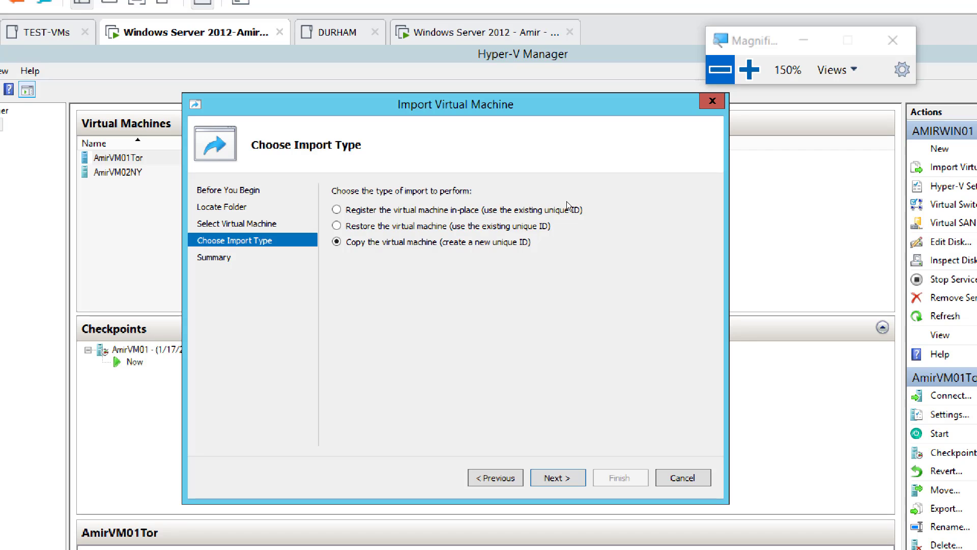
click(702, 80)
key(Caps_Lock)
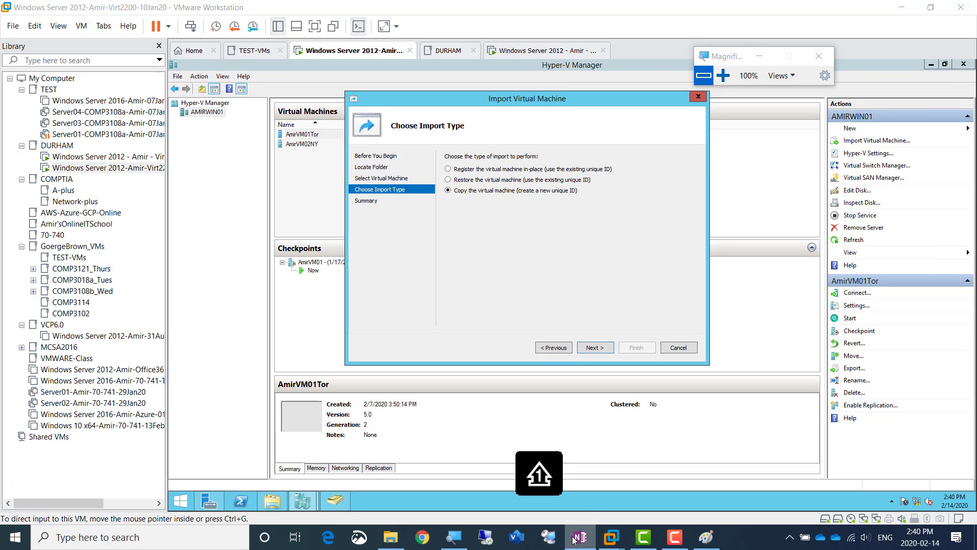
click(580, 537)
click(275, 228)
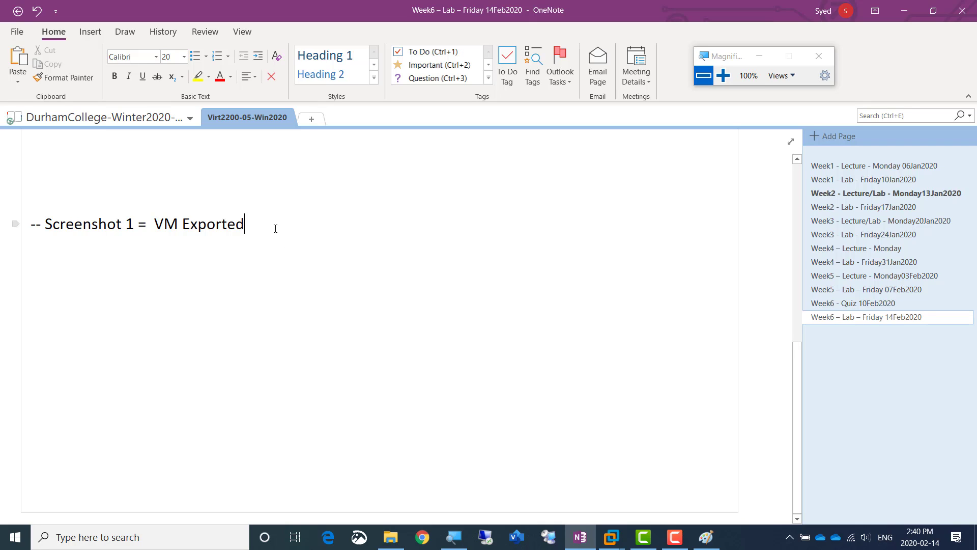
key(shift+Home)
key(ctrl+c)
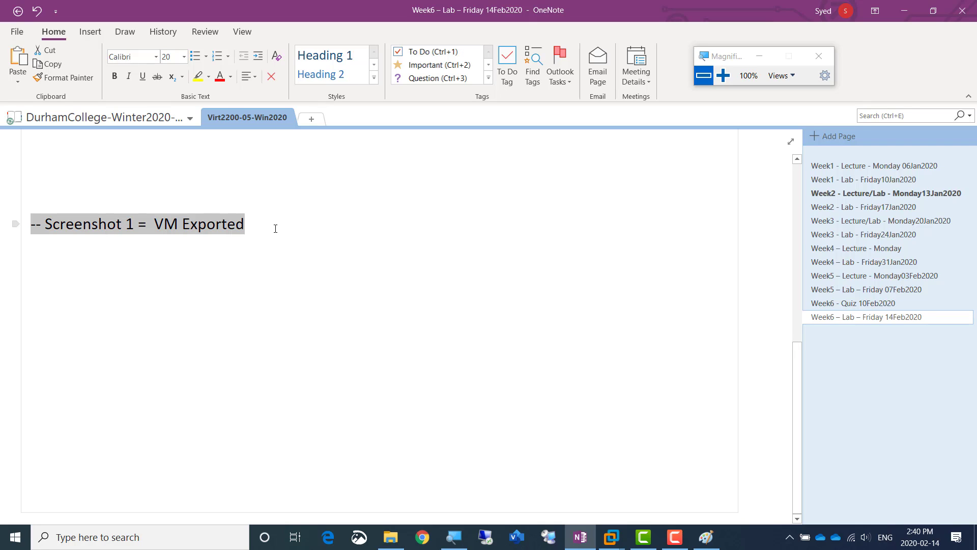
key(End)
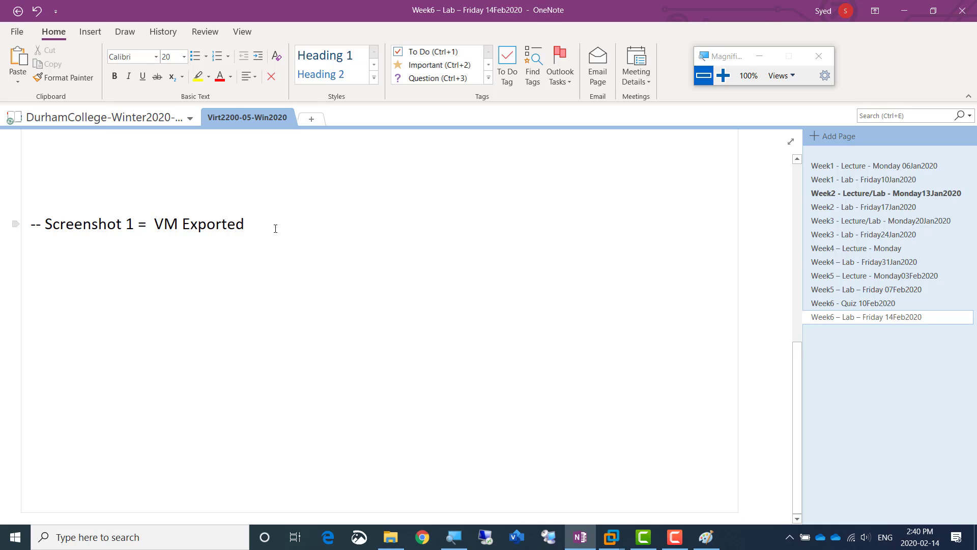
key(Return)
key(ctrl+v)
key(Home)
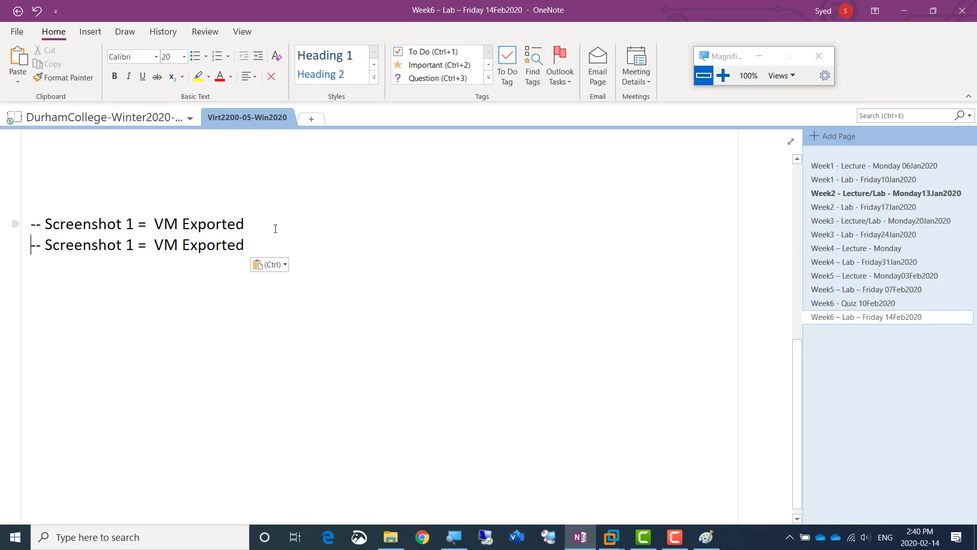
Change the screenshot number in the duplicated line to 2
key(Right)
key(Right)
key(ctrl+Right)
key(ctrl+Right)
key(ctrl+Right)
key(Left)
key(shift+Left)
text(2)
Replace "VM Exported" in the Screenshot 2 line with "Selecting Unique SID"
key(ctrl+Right)
key(shift+Right)
key(shift+Right)
key(shift+Right)
key(shift+Right)
key(shift+Right)
key(shift+Right)
key(shift+Right)
key(shift+Right)
key(shift+Right)
key(shift+Right)
key(shift+Right)
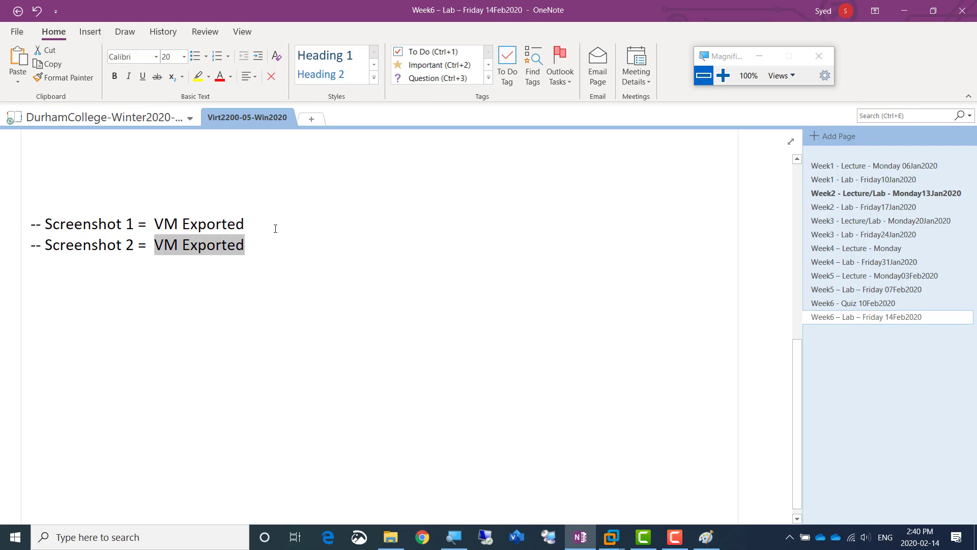
text(Se)
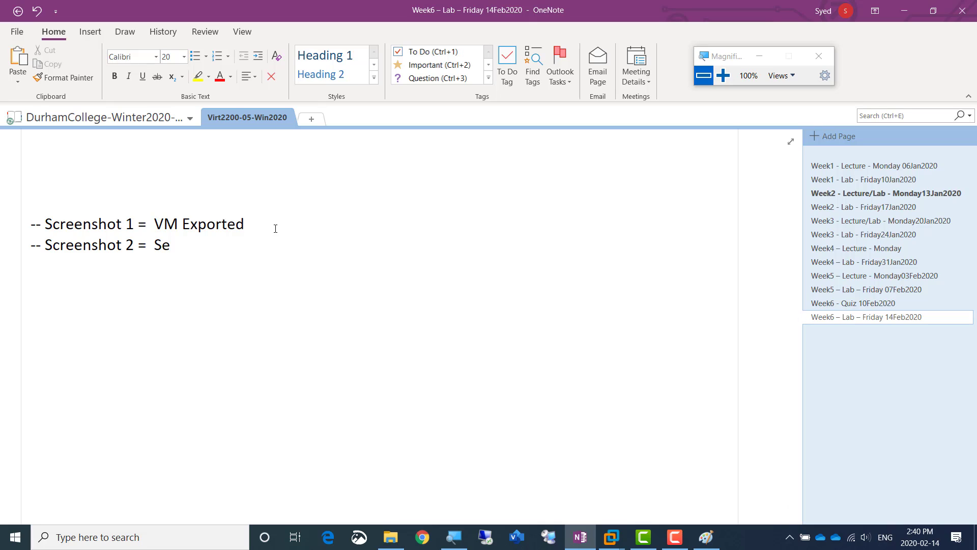
text(lecting Un)
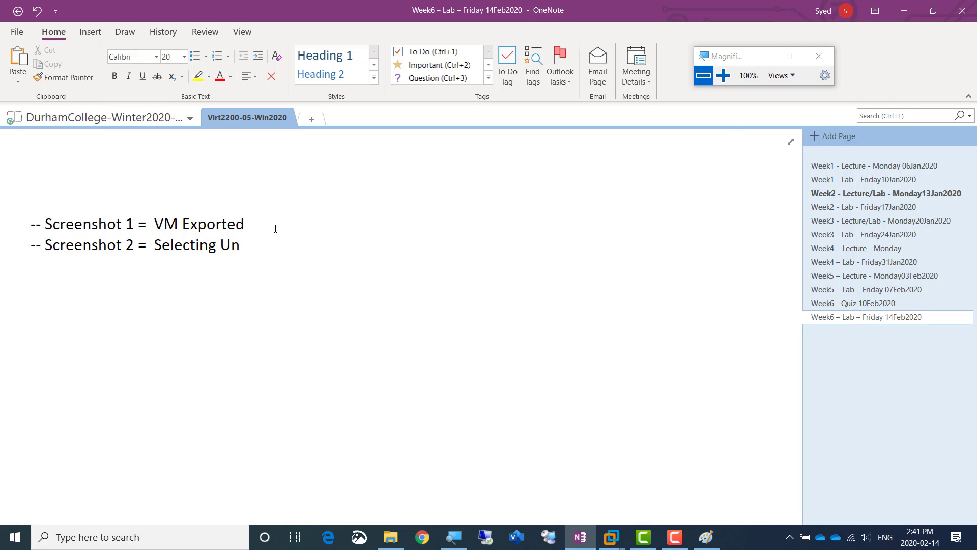
text(ique SID)
Switch to the AMIRWIN02 virtual machine in VMware Workstation and open the network path \\192.168.200.1\c$ with Run
click(903, 13)
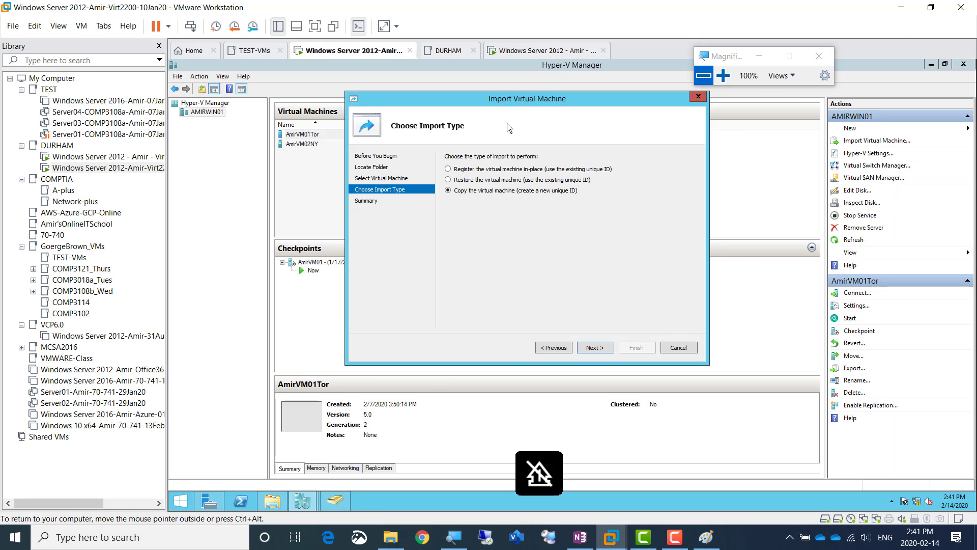
click(521, 52)
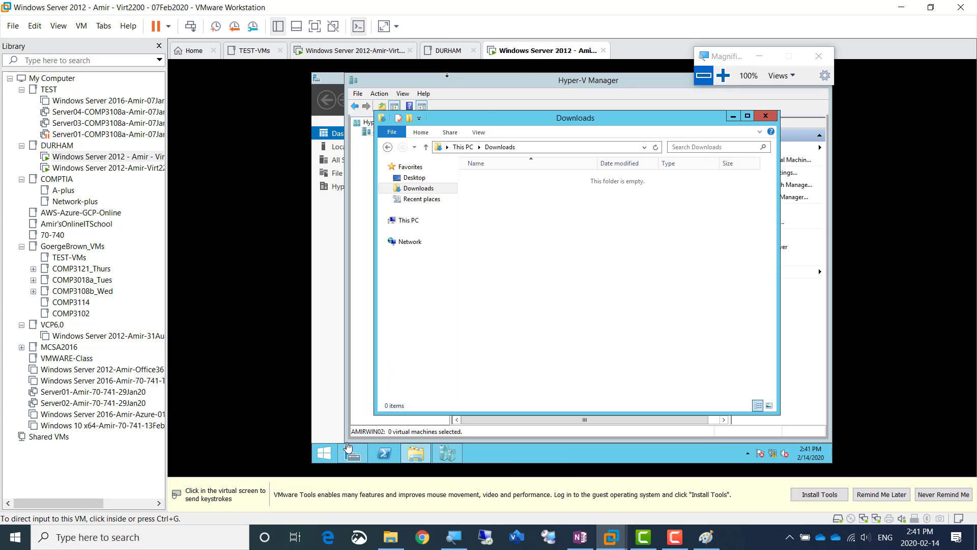
click(324, 453)
right_click(324, 453)
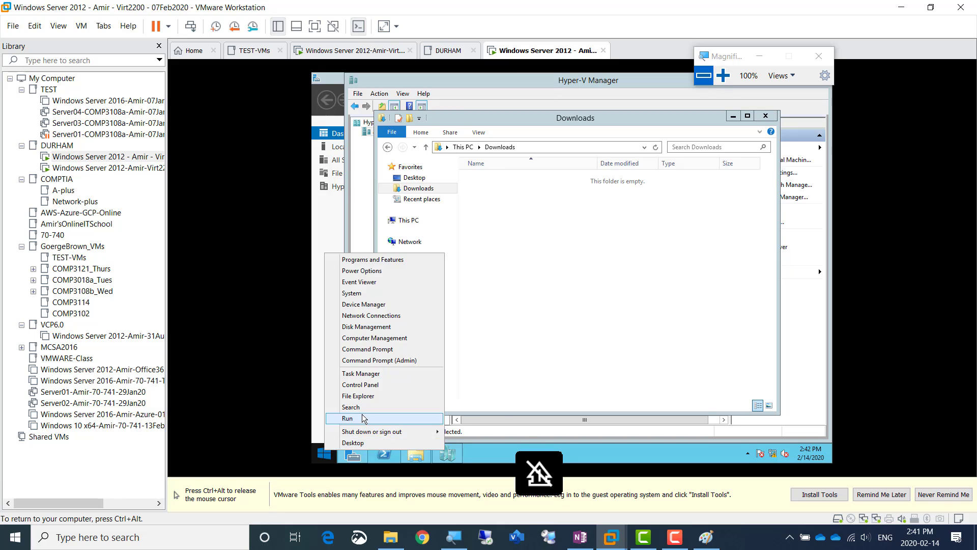
click(433, 419)
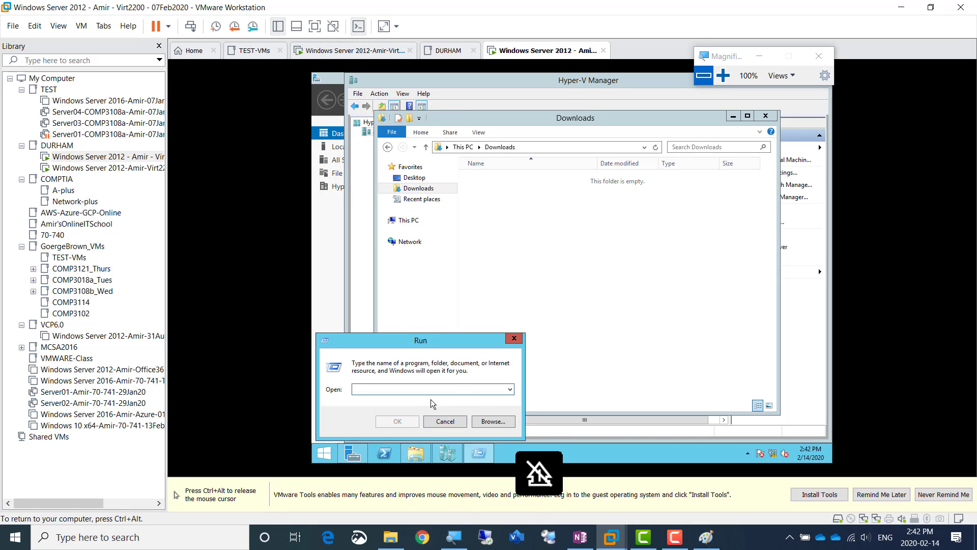
text(\\)
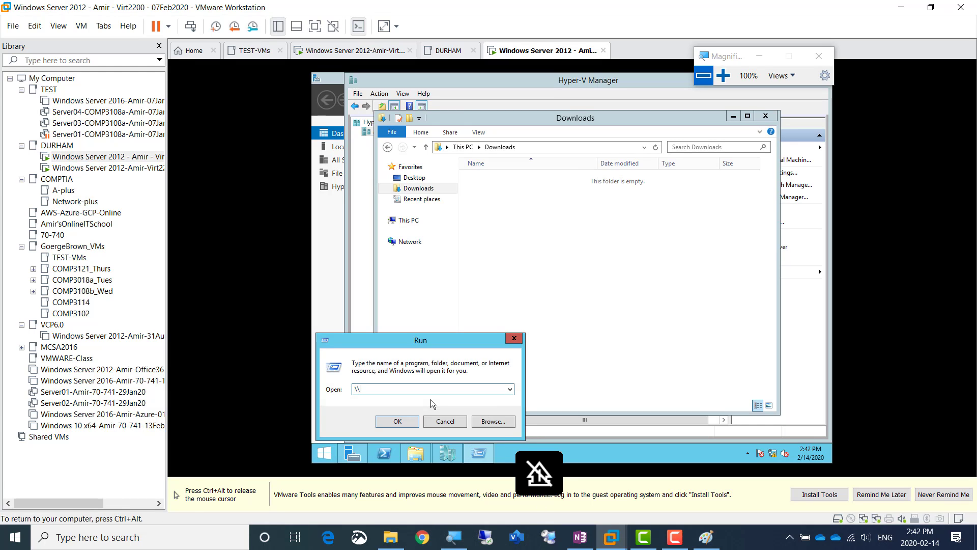
text(192.1)
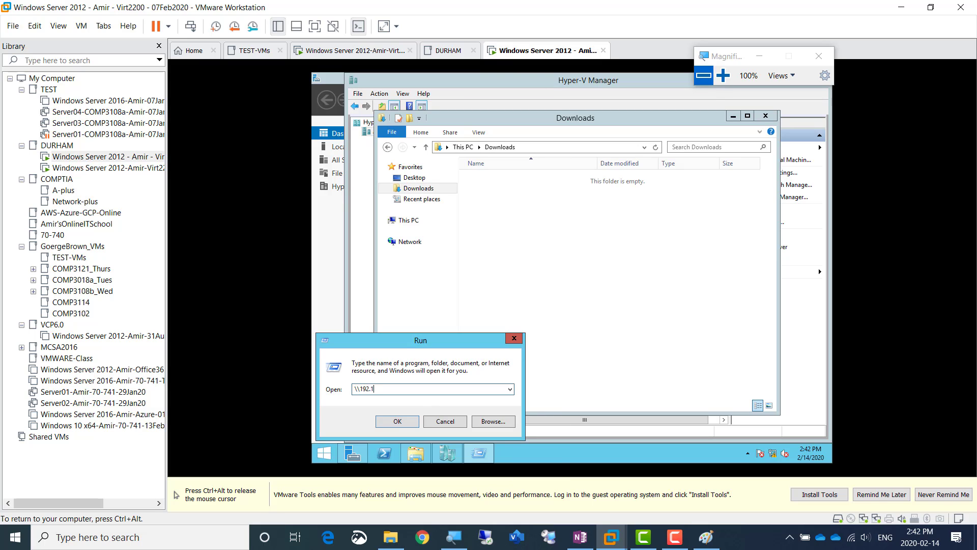
text(68.200.1\c$)
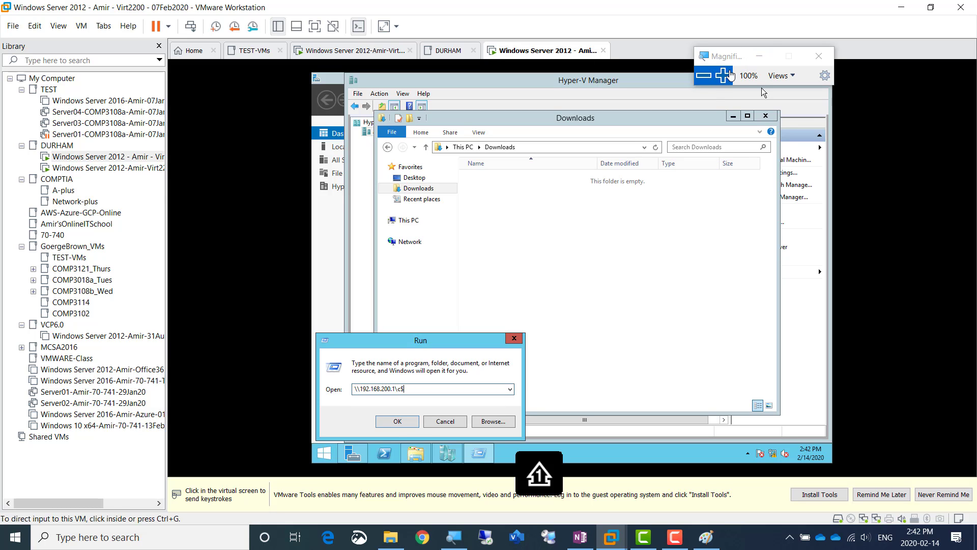
click(723, 75)
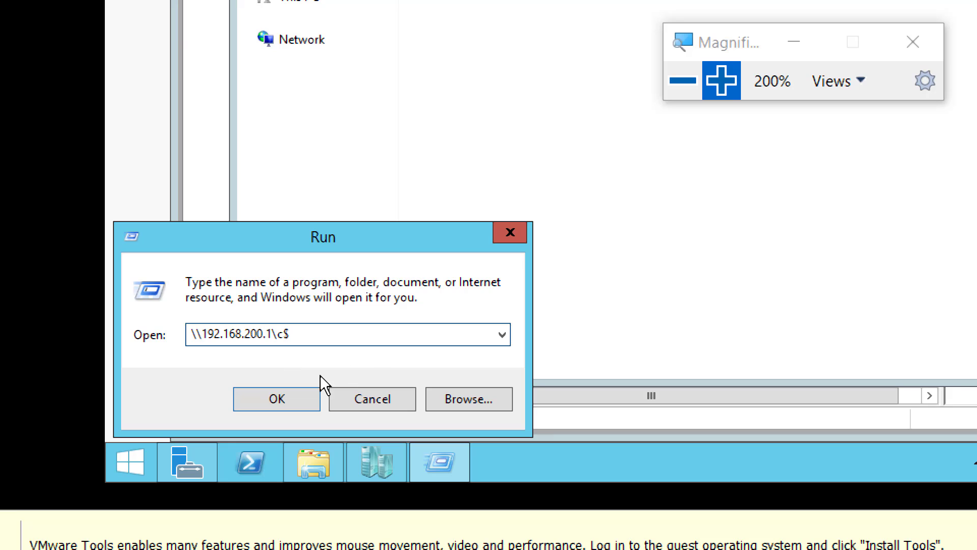
click(265, 398)
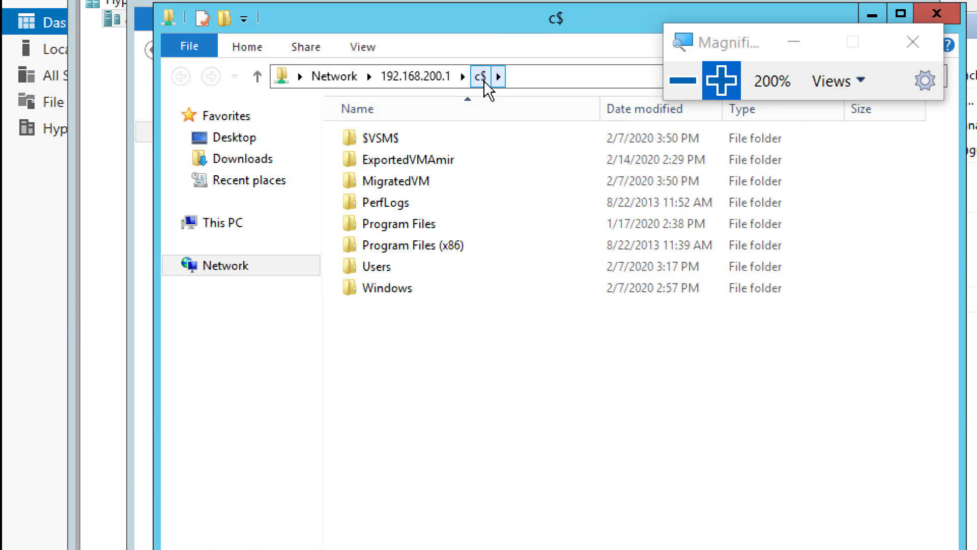
Copy the ExportedVMAmir folder from the c$ share into the Downloads folder on AMIRWIN02
right_click(411, 162)
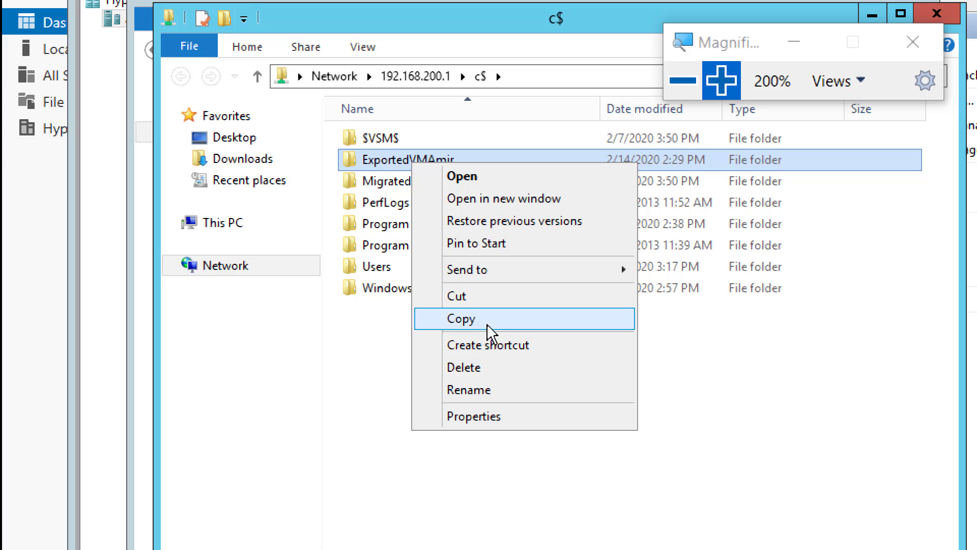
click(487, 329)
click(218, 162)
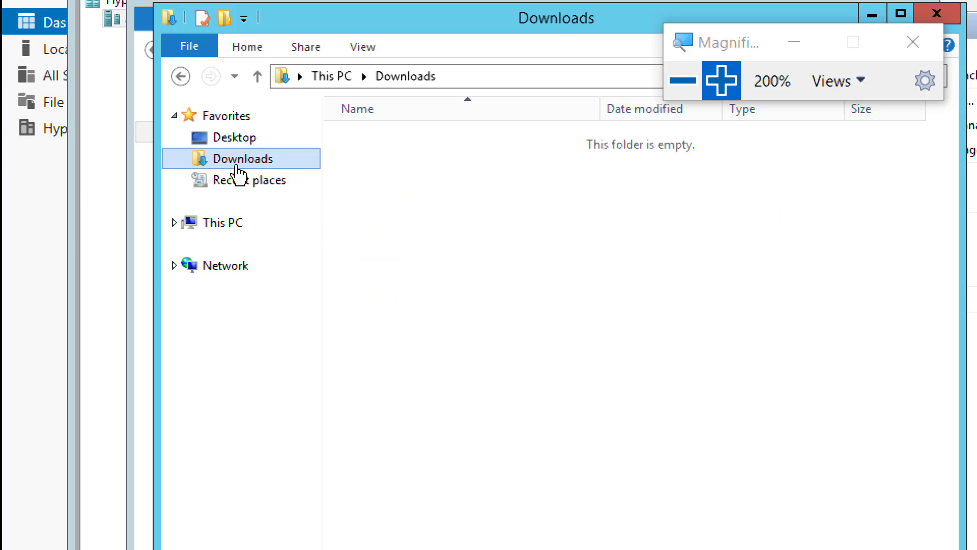
right_click(371, 200)
click(420, 332)
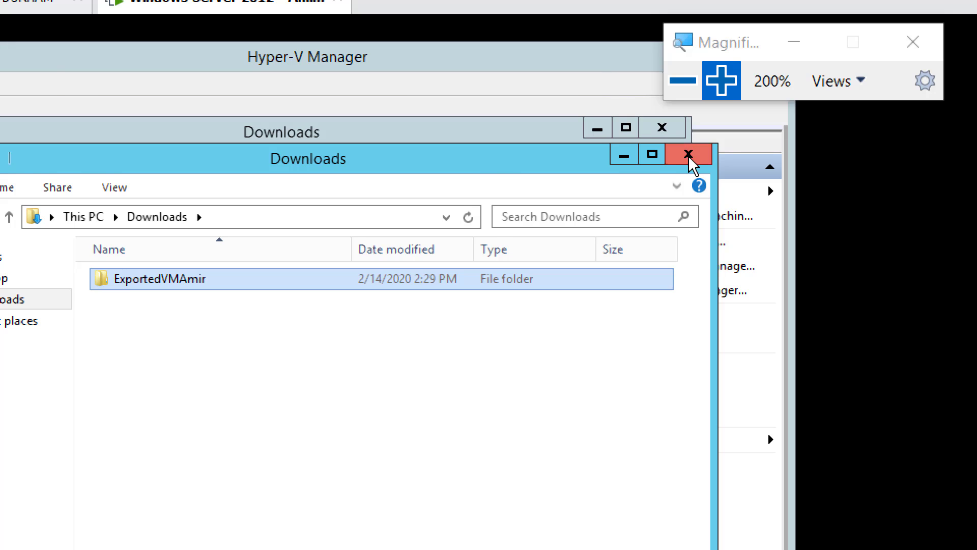
click(688, 154)
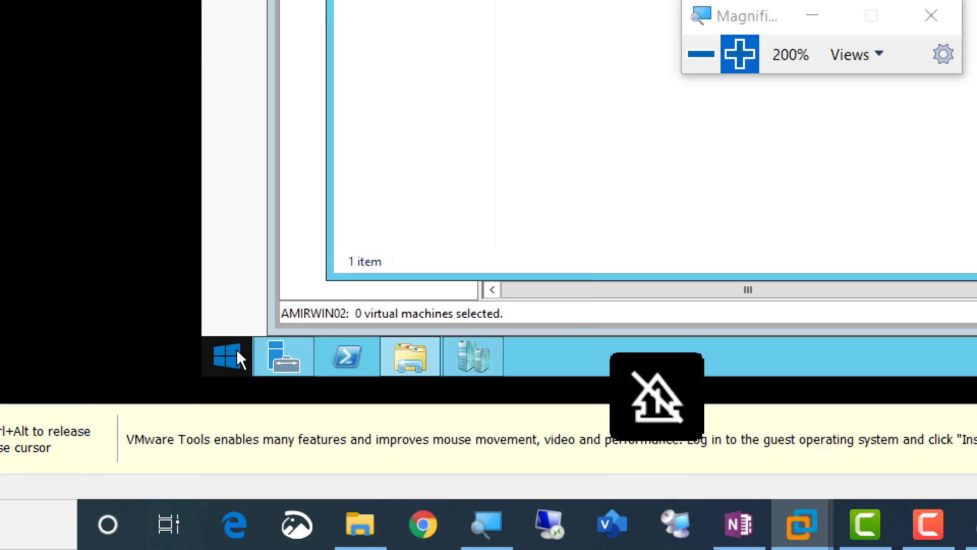
Reopen the Run dialog on AMIRWIN02 and examine the network path used to reach the share
right_click(236, 351)
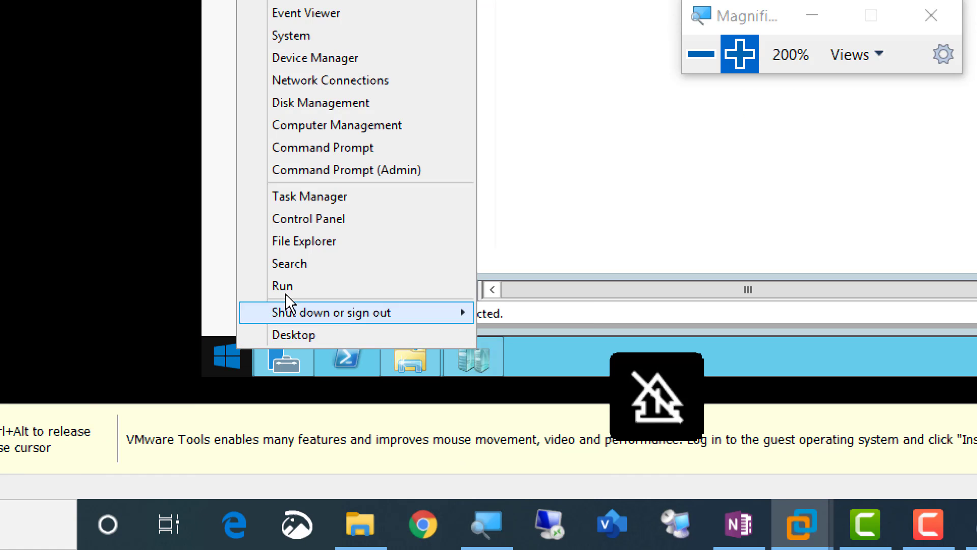
click(299, 286)
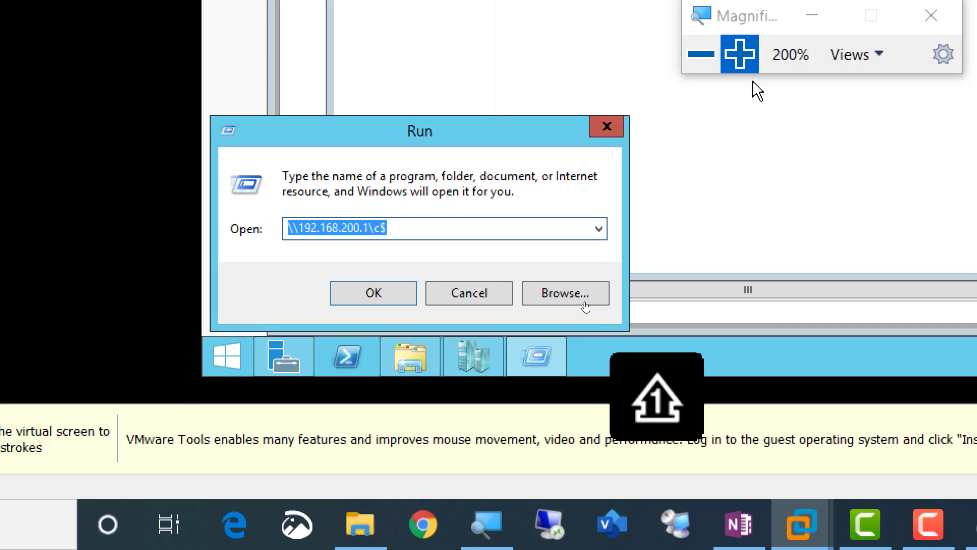
click(749, 54)
click(749, 55)
click(749, 54)
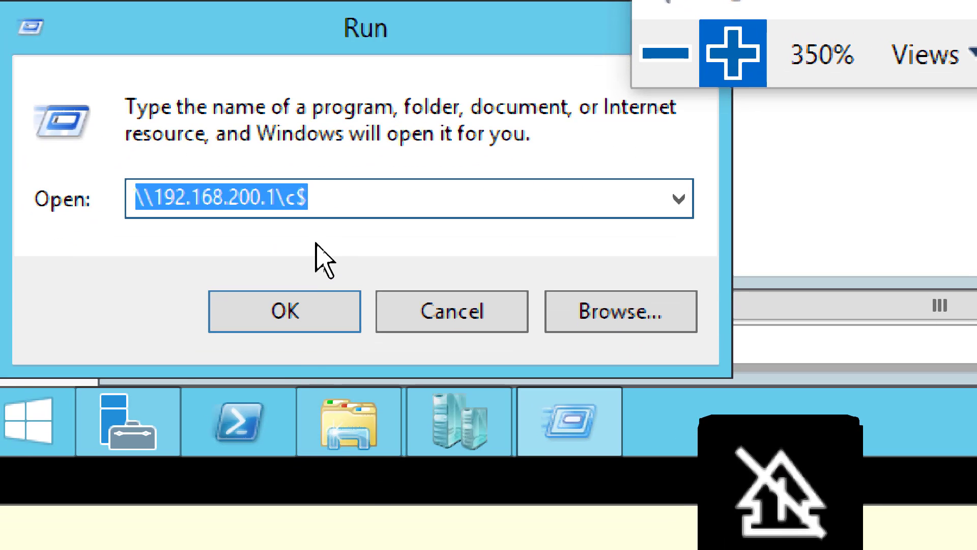
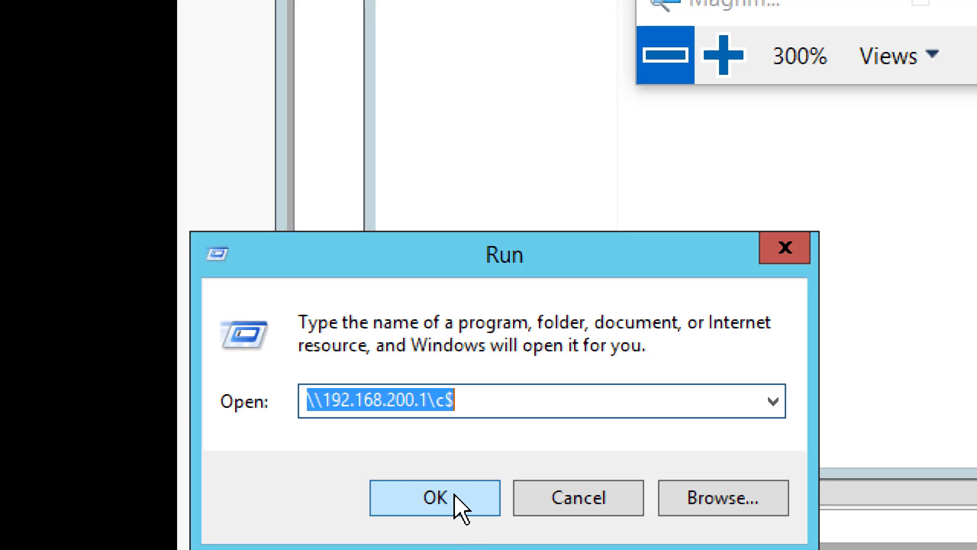
Copy the ExportedVMAmir folder from \\192.168.200.1\c$ to the root of the local C: drive on AMIRWIN02
click(446, 500)
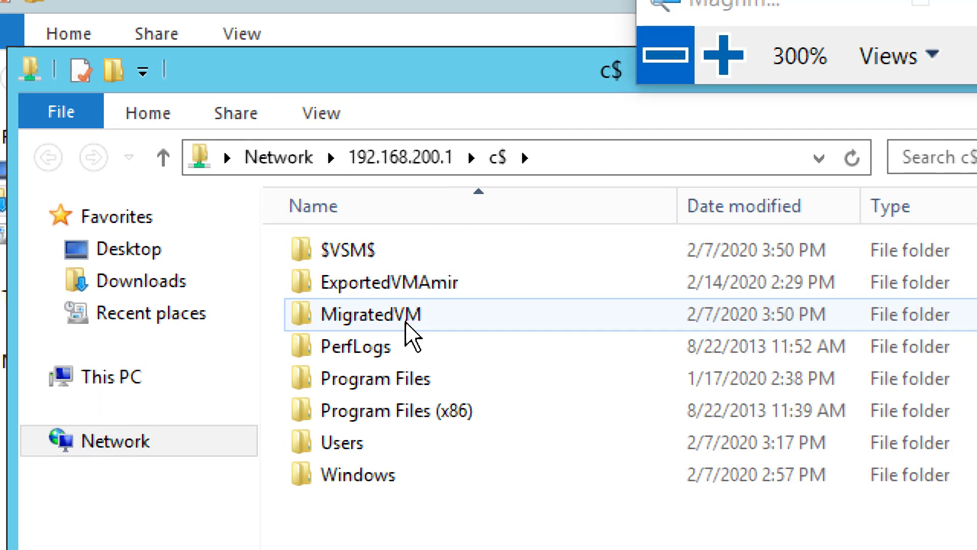
right_click(393, 289)
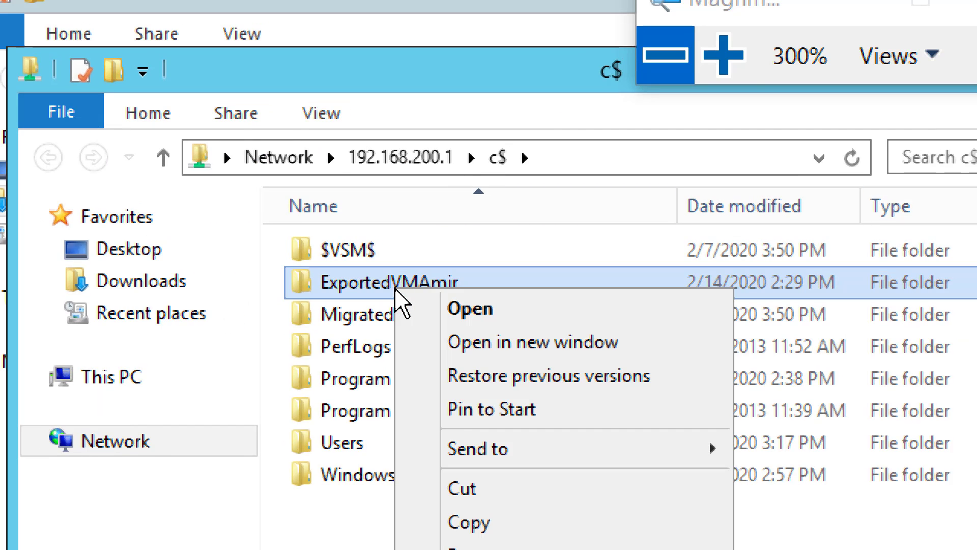
click(467, 509)
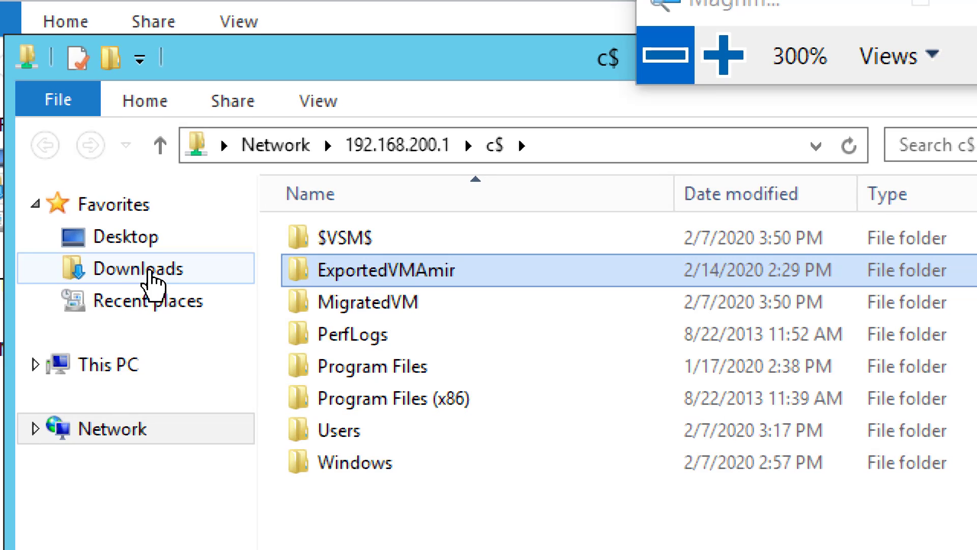
click(133, 371)
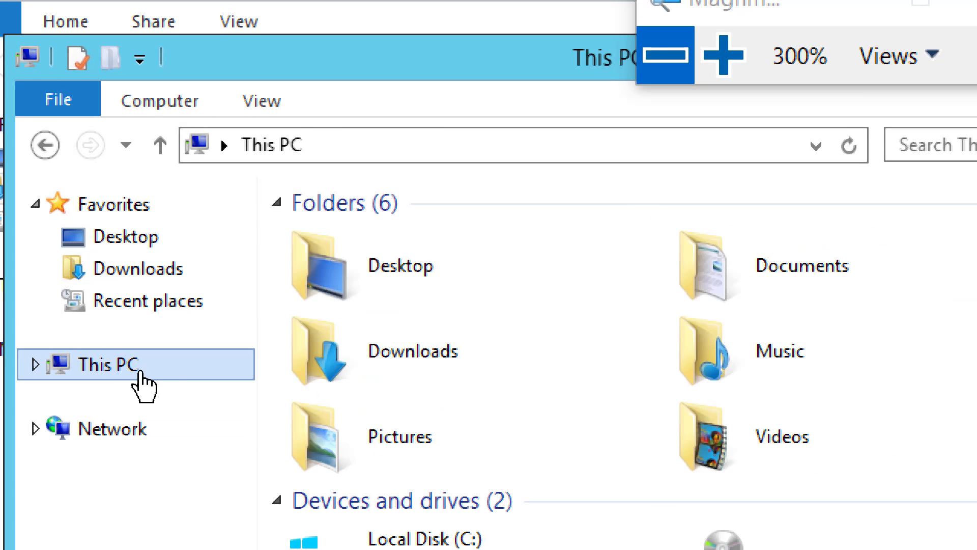
double_click(371, 391)
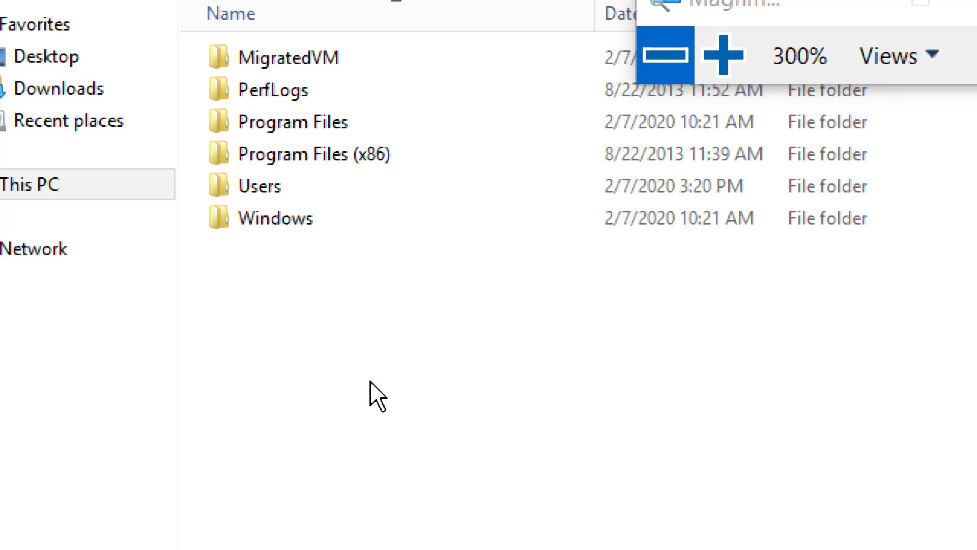
right_click(272, 267)
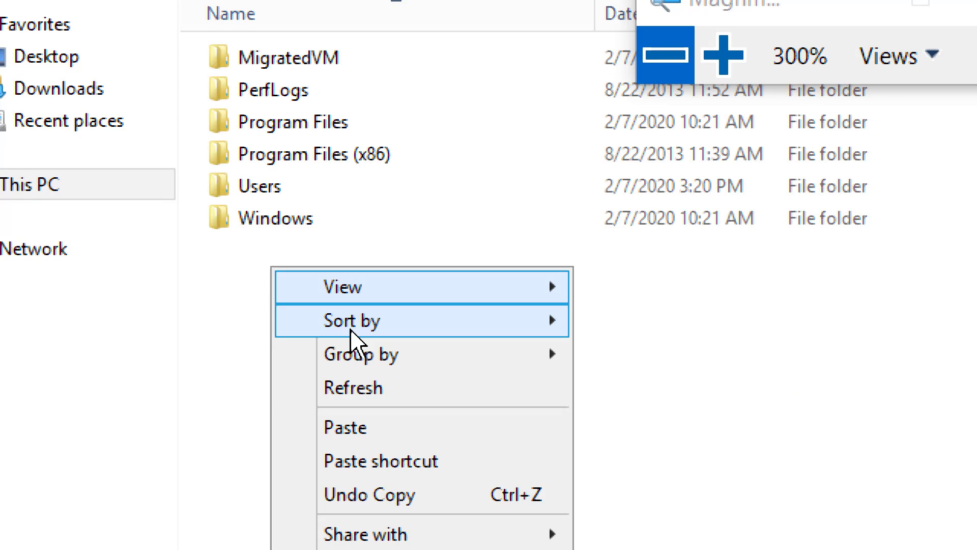
click(388, 427)
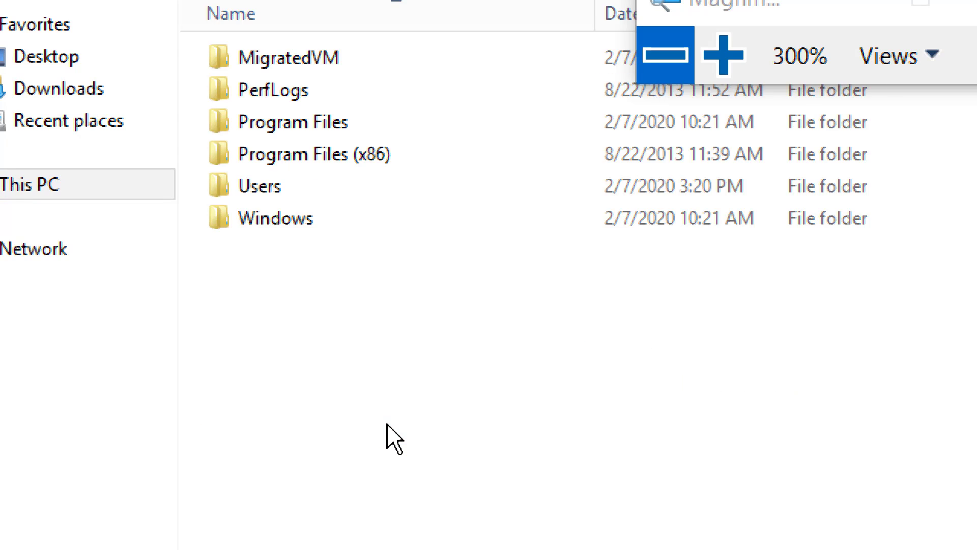
click(329, 323)
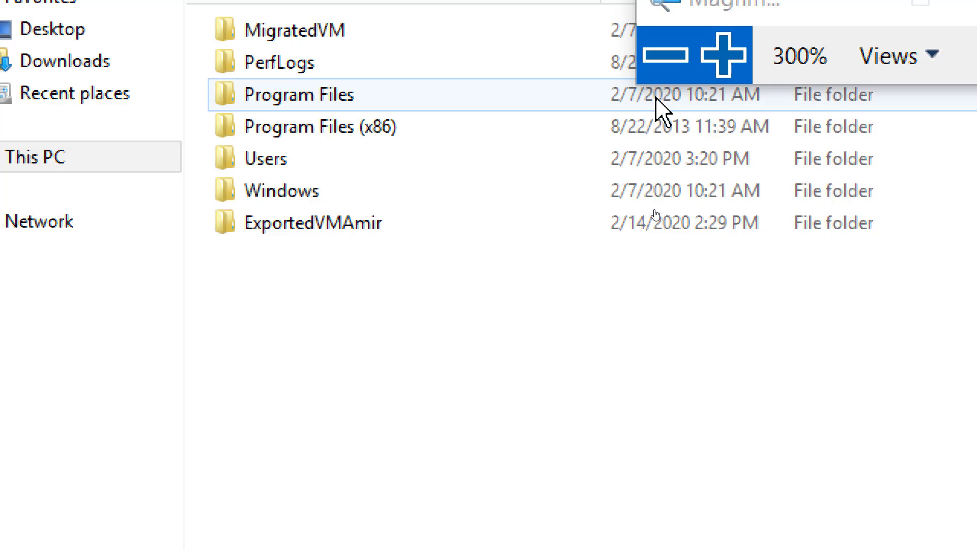
Bring Hyper-V Manager to the front, start importing a virtual machine on AMIRWIN02 and proceed to the folder location page
click(665, 54)
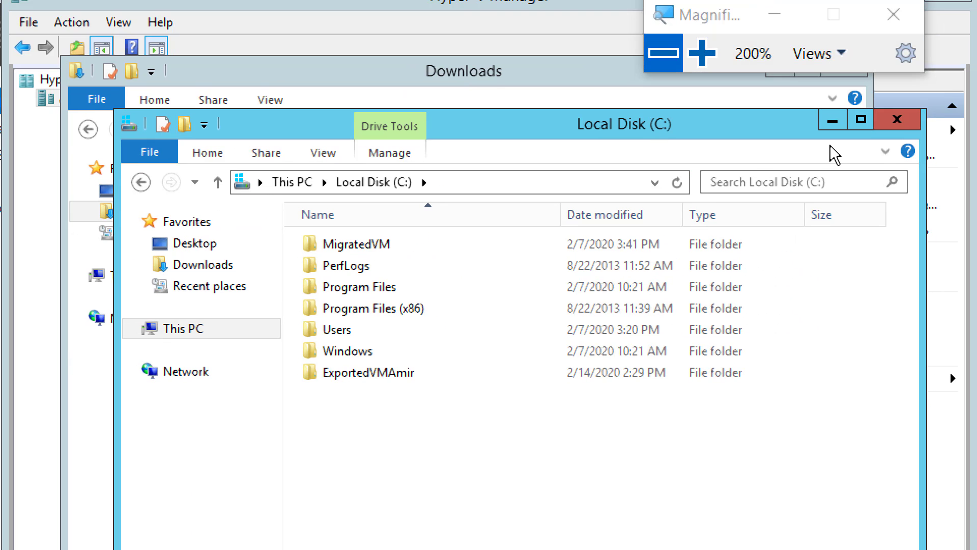
click(831, 122)
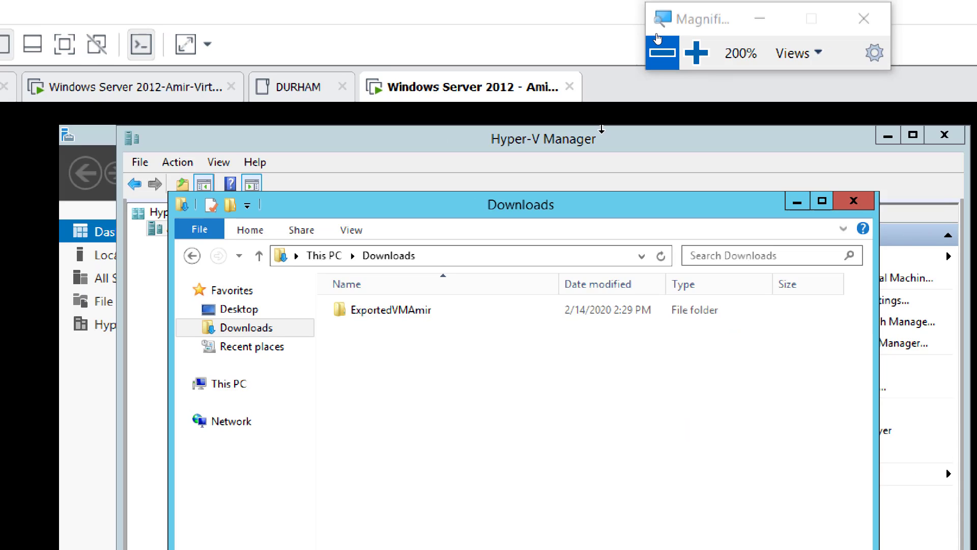
click(657, 38)
click(606, 82)
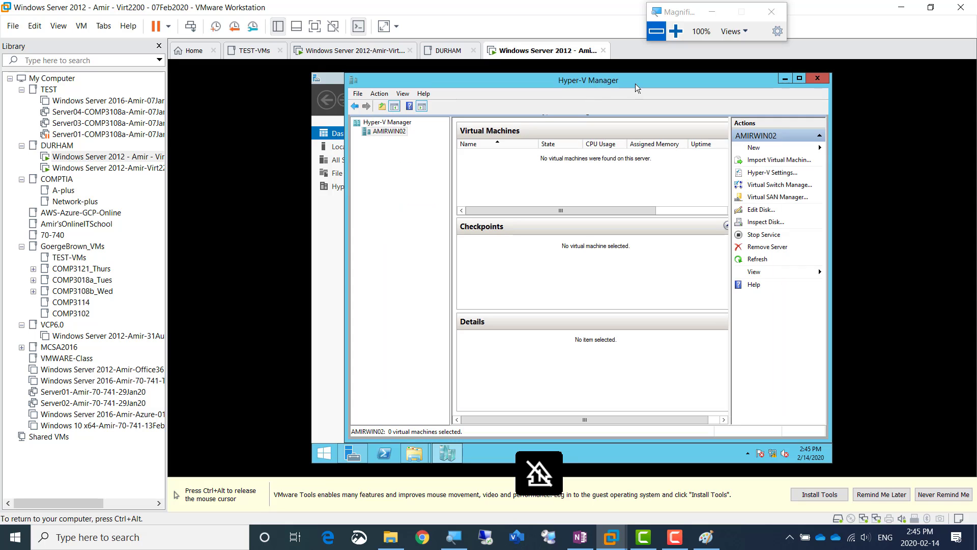
click(676, 31)
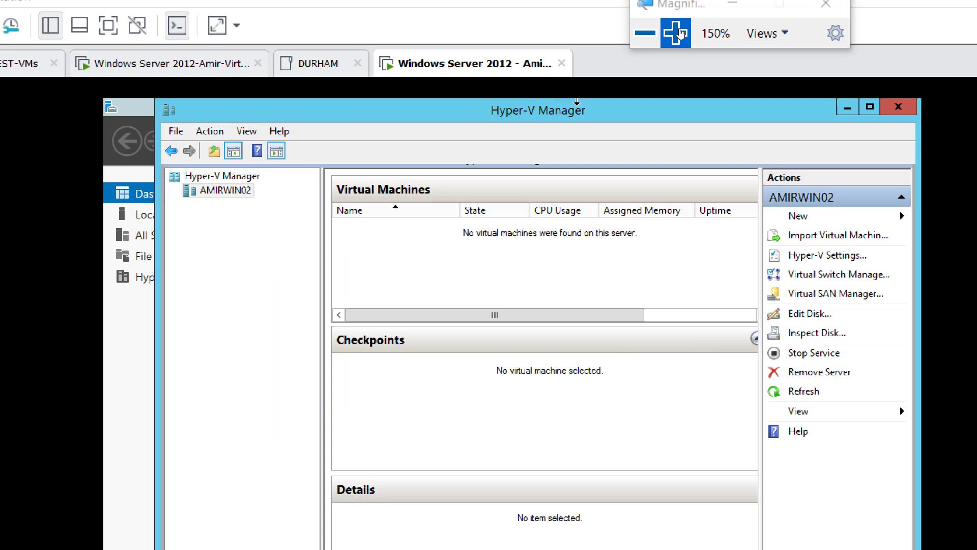
click(676, 31)
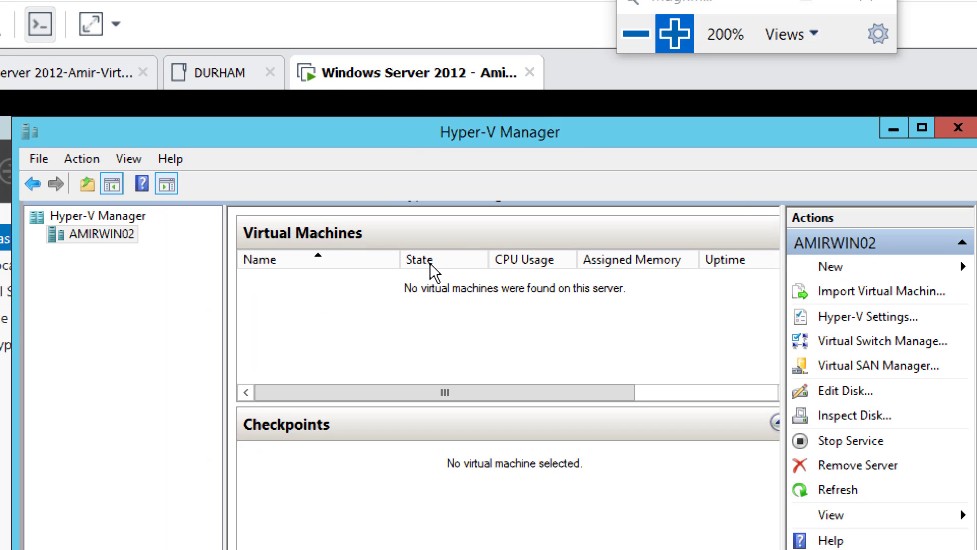
right_click(111, 248)
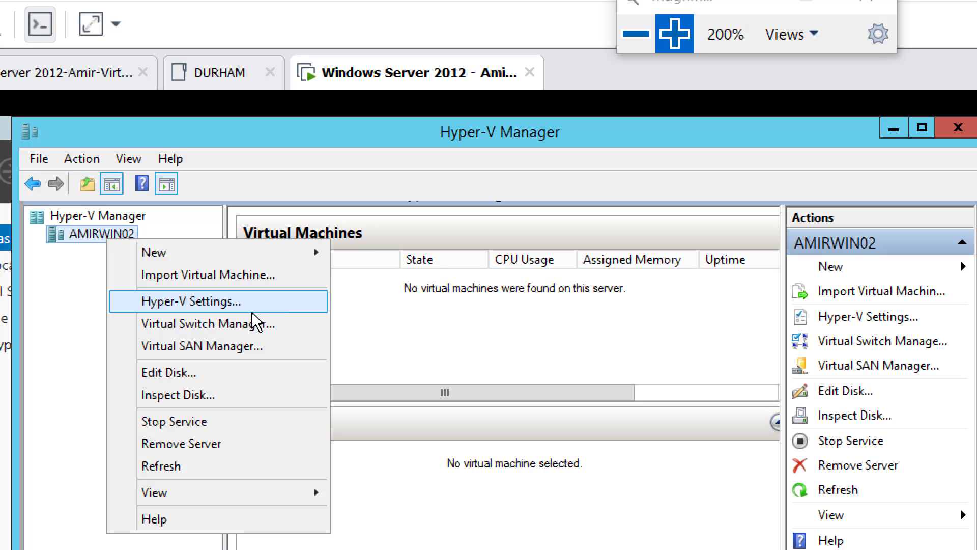
click(236, 280)
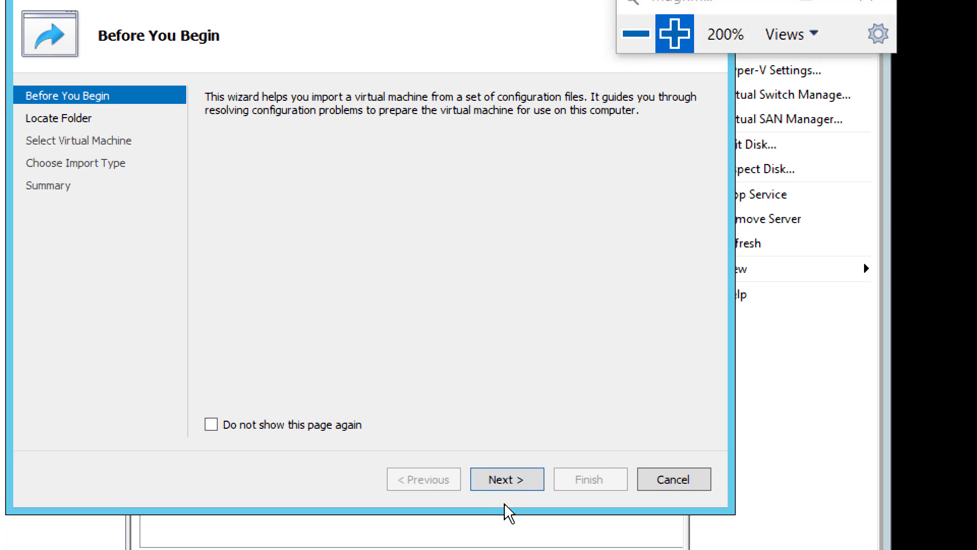
click(519, 491)
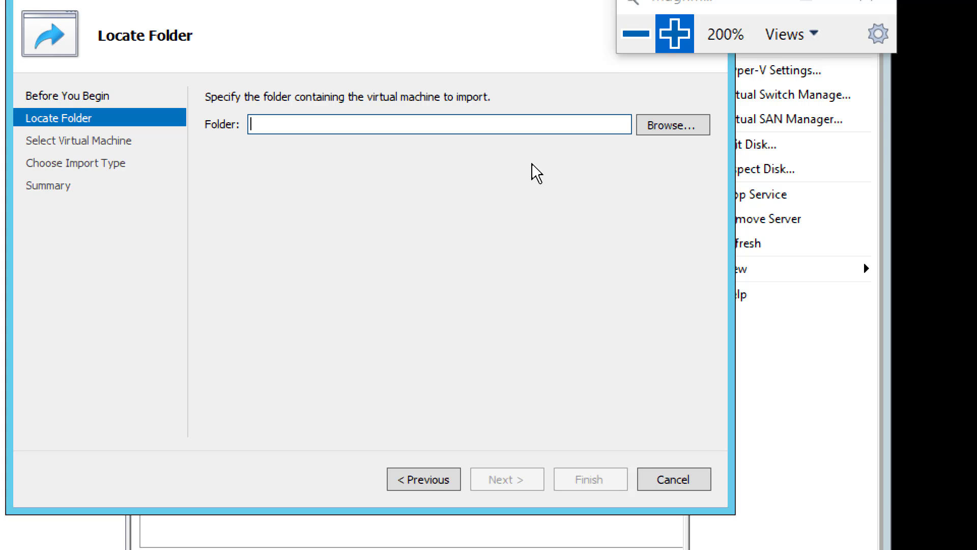
Set the import folder to C:\ExportedVMAmir\AmirVM01Tor\ and proceed to the virtual machine selection
click(671, 127)
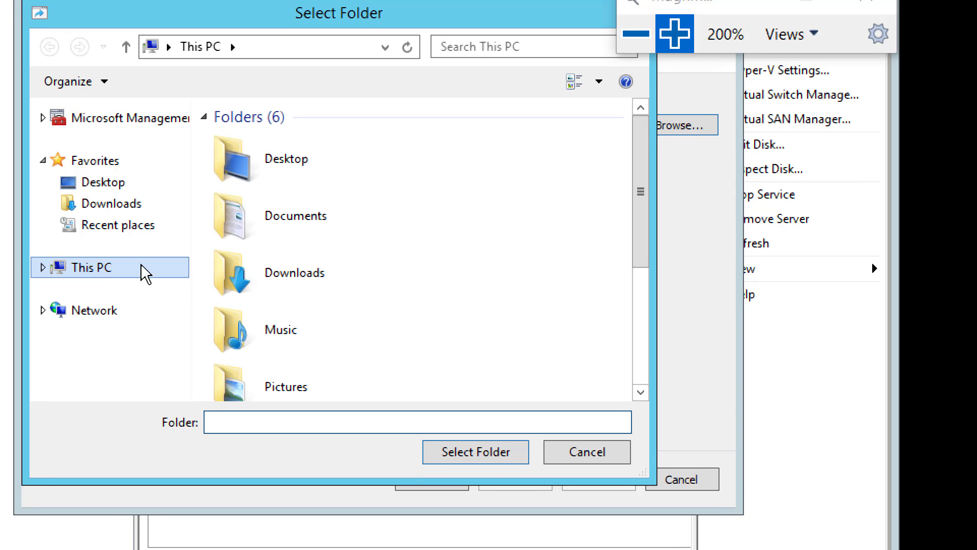
click(587, 452)
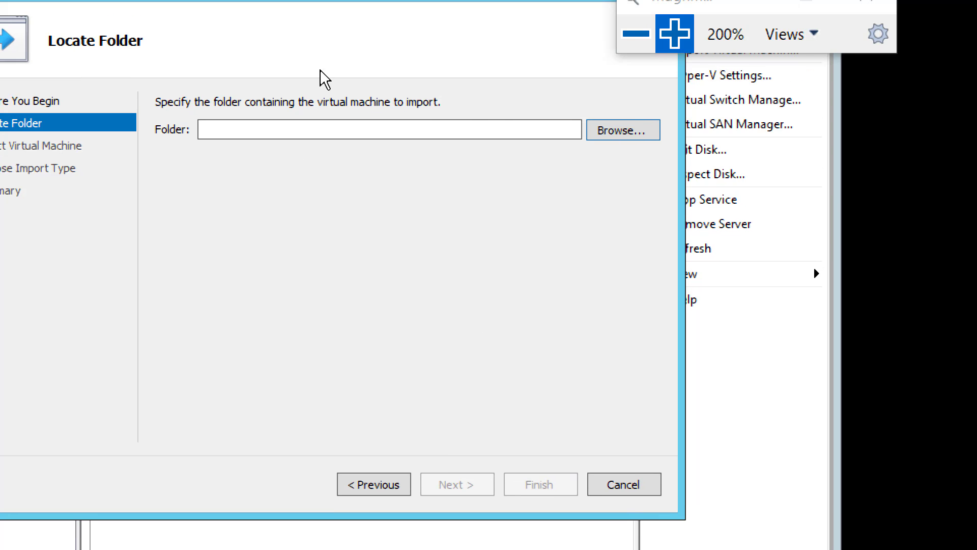
click(626, 136)
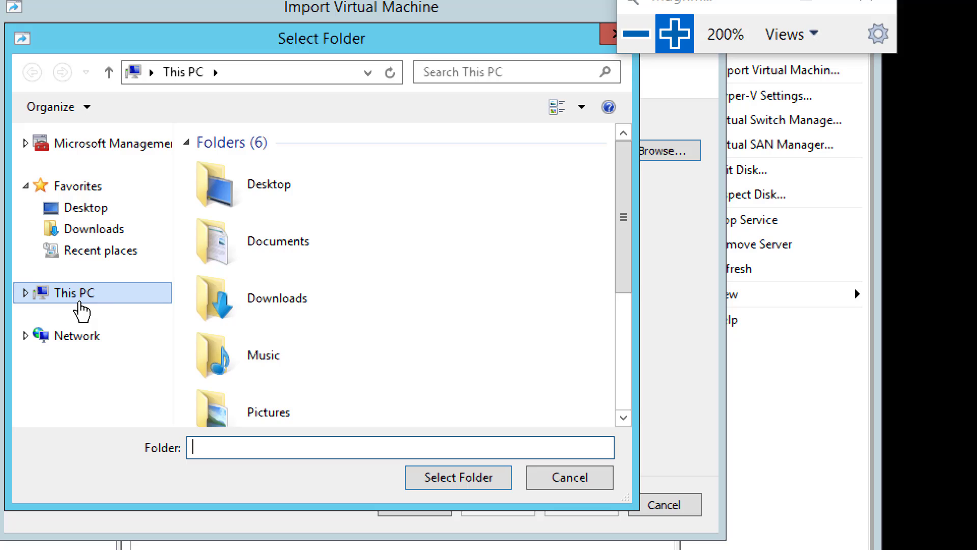
click(35, 278)
click(628, 331)
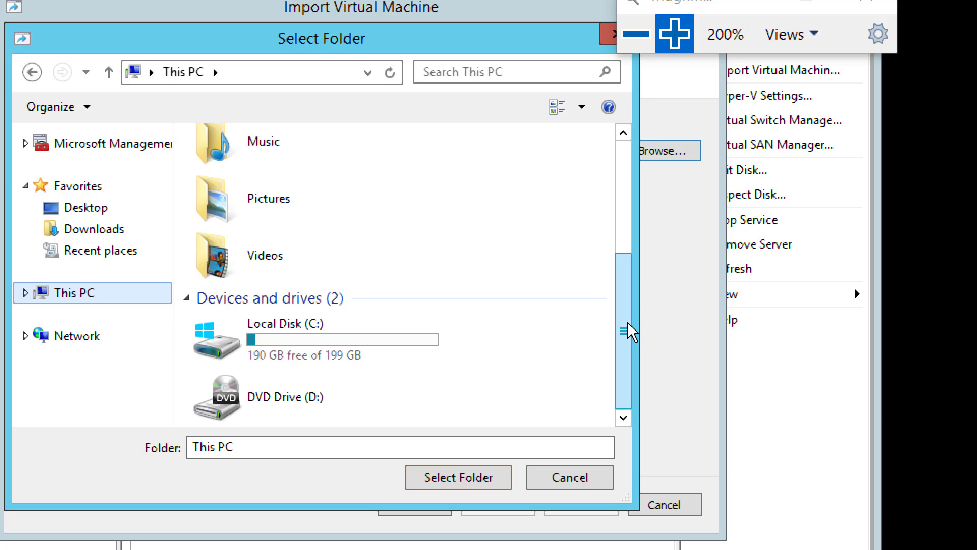
double_click(311, 351)
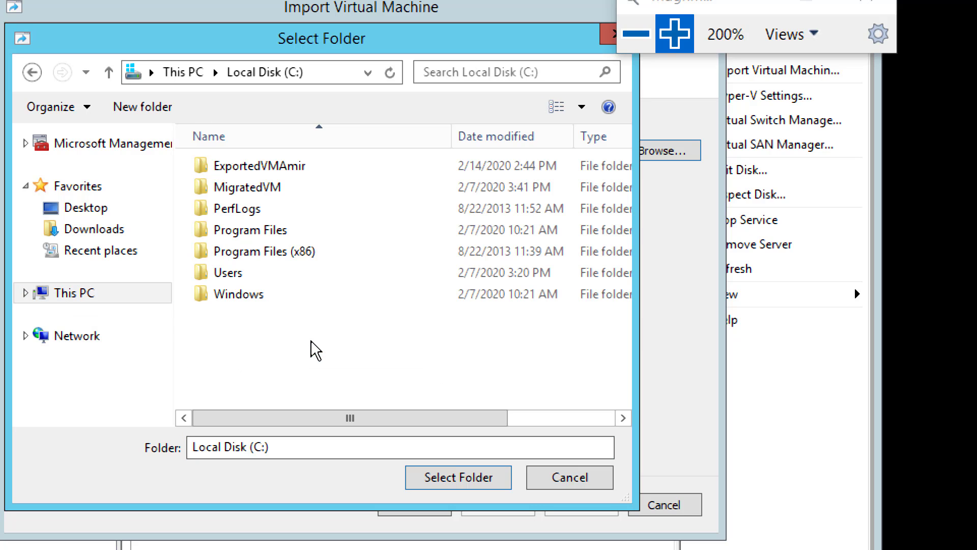
click(269, 172)
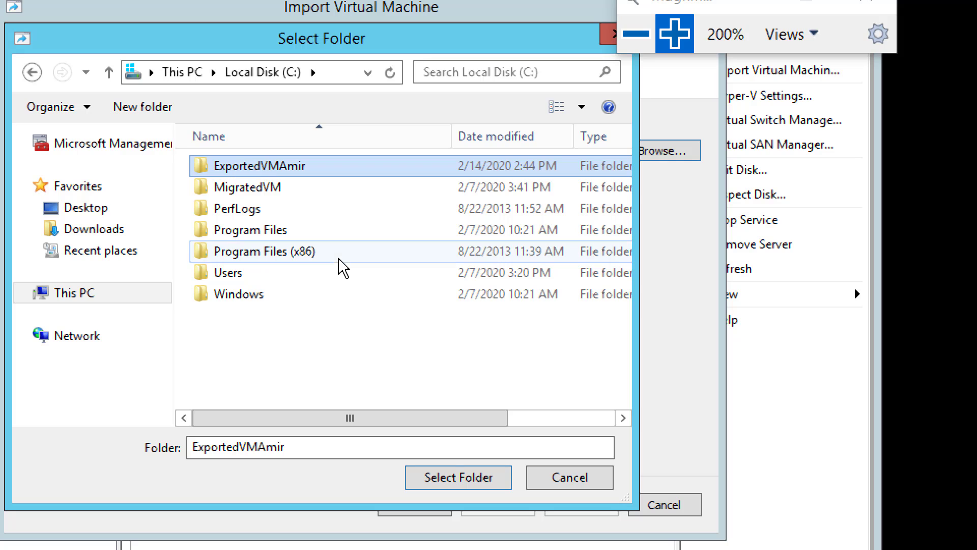
double_click(262, 168)
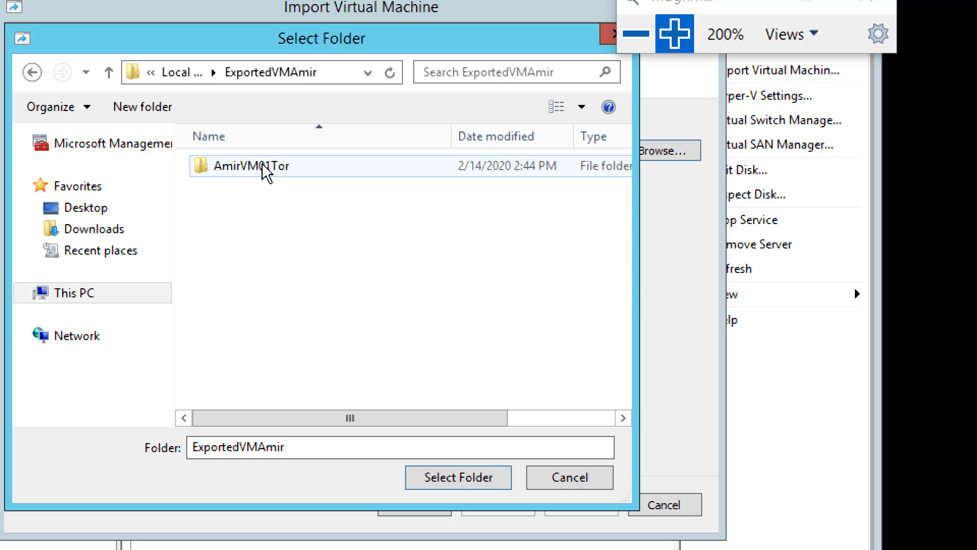
click(270, 171)
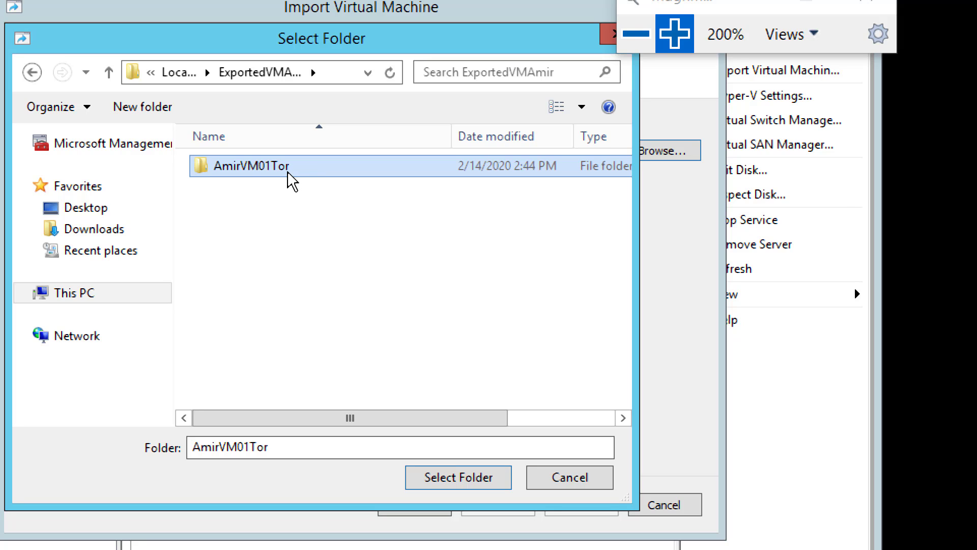
click(461, 481)
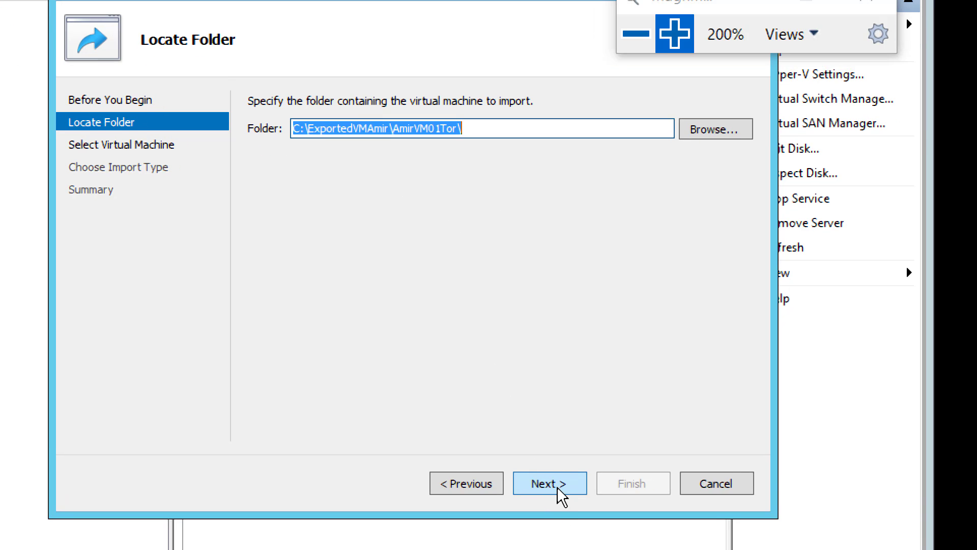
click(562, 489)
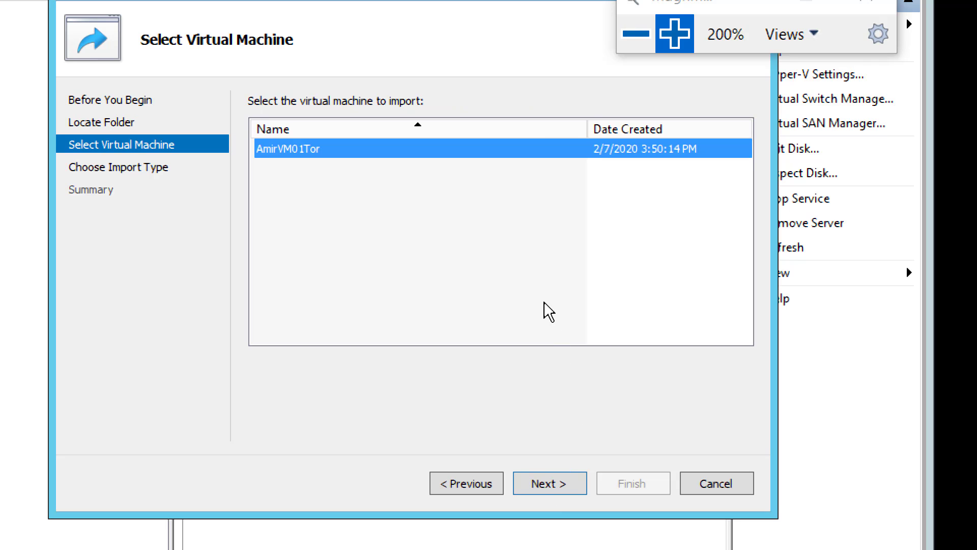
Accept AmirVM01Tor as the machine to import and choose to copy it with a new unique ID
click(552, 493)
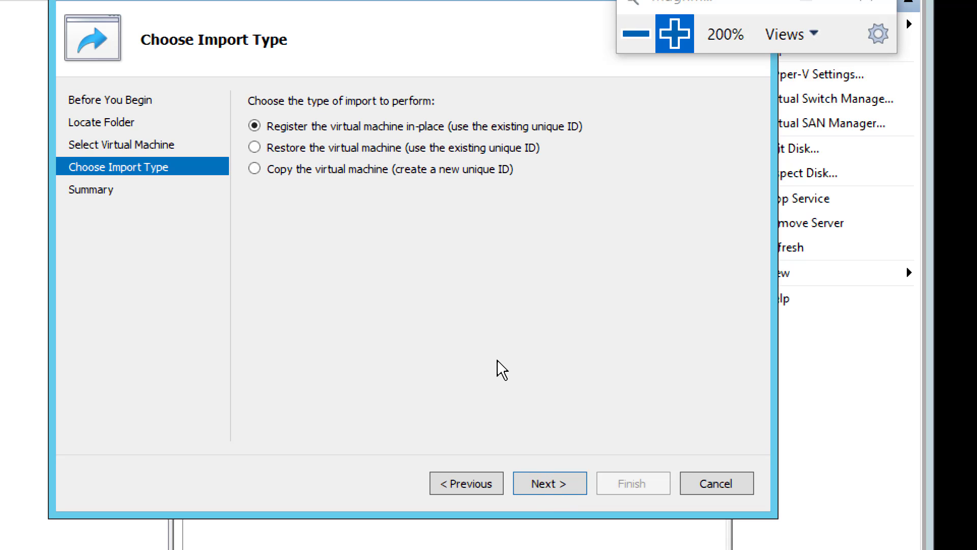
click(316, 171)
click(553, 490)
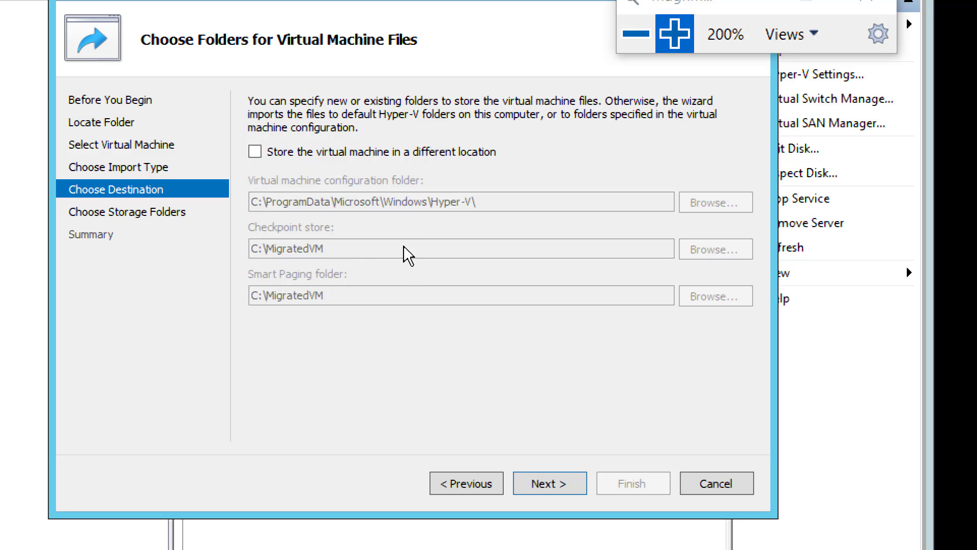
Enable storing the virtual machine in a different location and accept the proposed configuration, checkpoint, Smart Paging and virtual hard disk folders
click(265, 154)
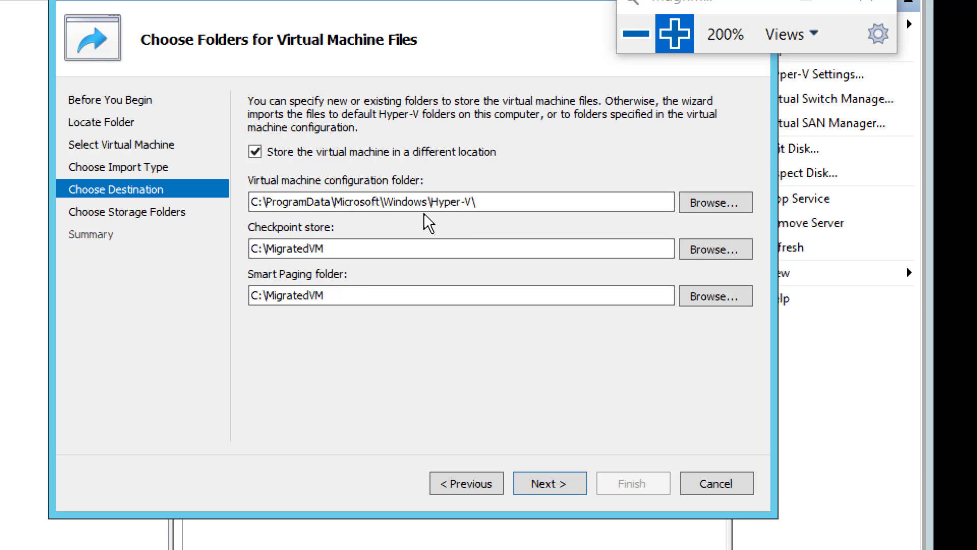
drag(481, 202, 223, 210)
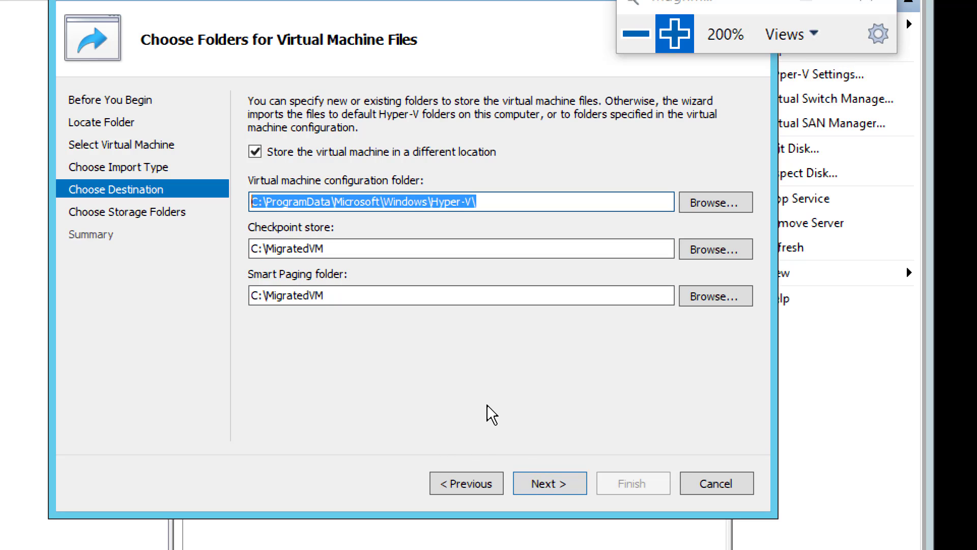
click(556, 487)
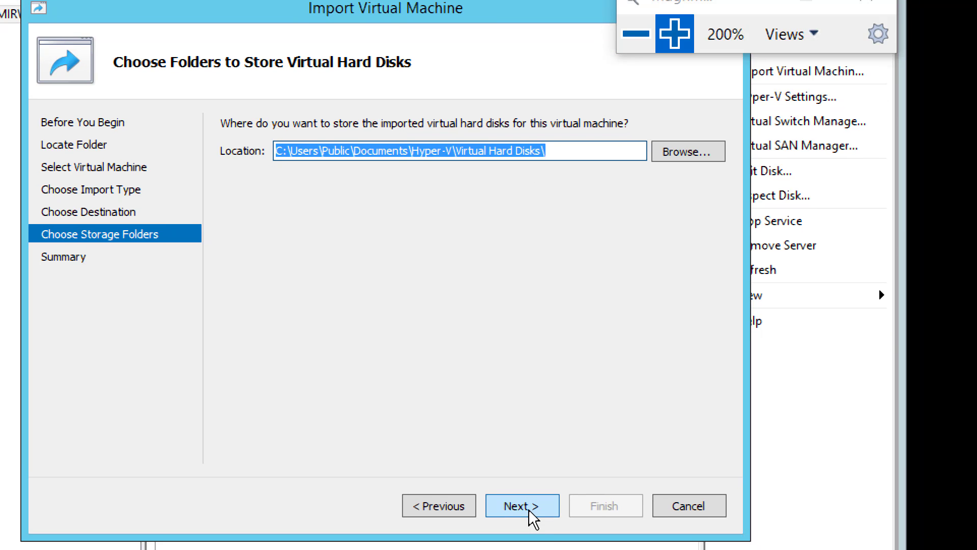
click(528, 513)
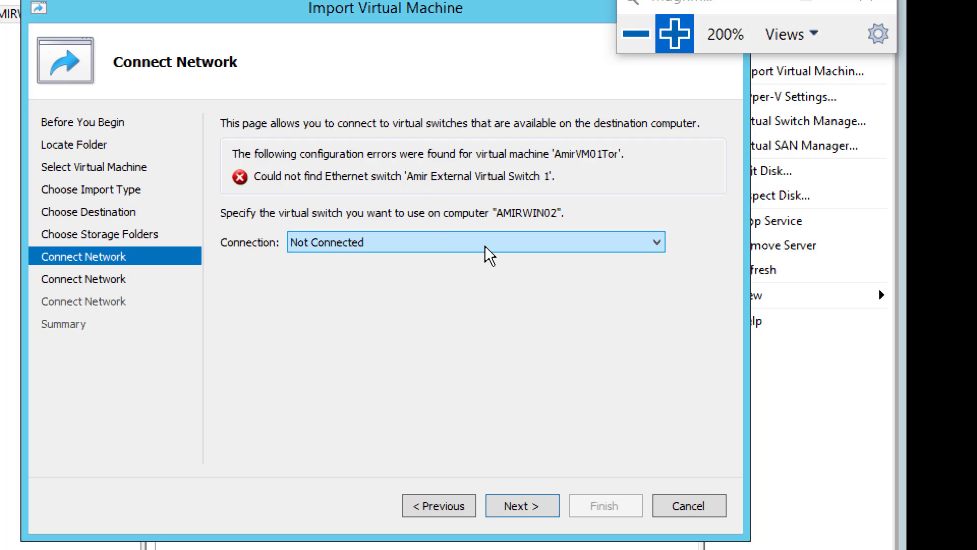
Connect AmirVM01Tor's first network adapter to the Intel(R) 82574L Gigabit Network Connection - Virtual Switch and proceed to the second connection
click(521, 244)
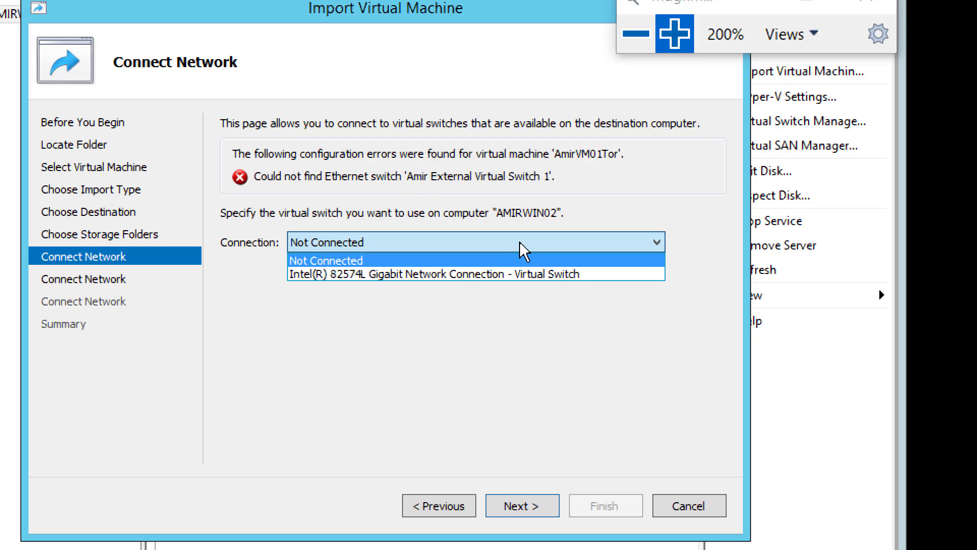
click(494, 280)
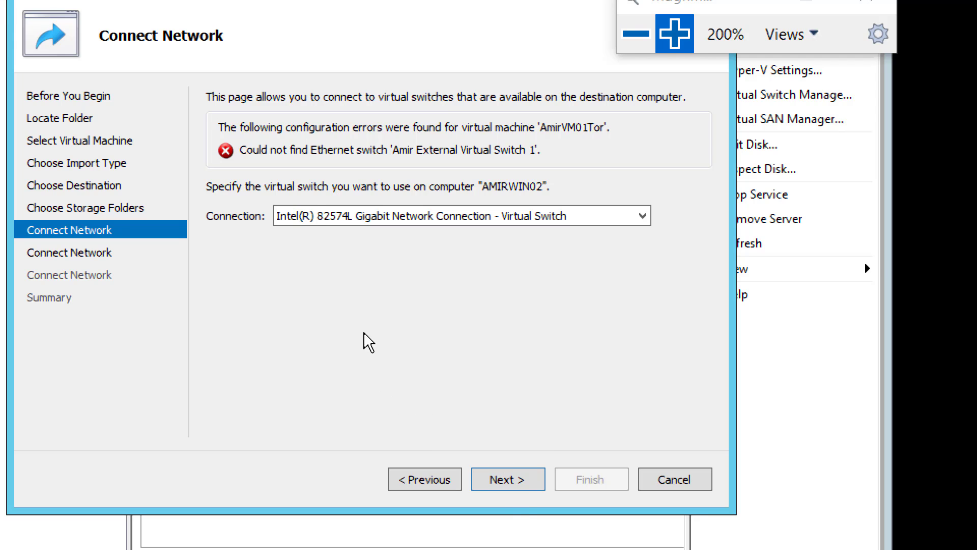
click(311, 216)
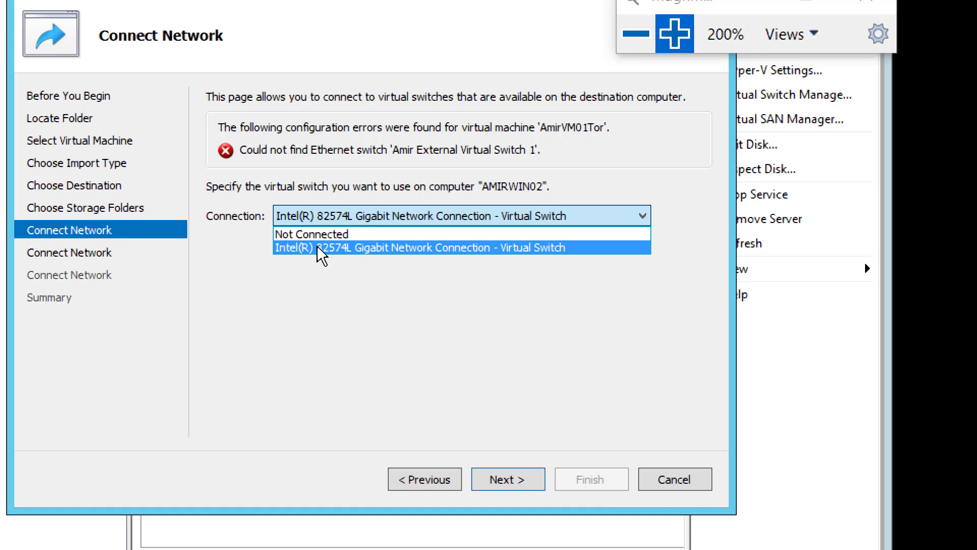
click(349, 249)
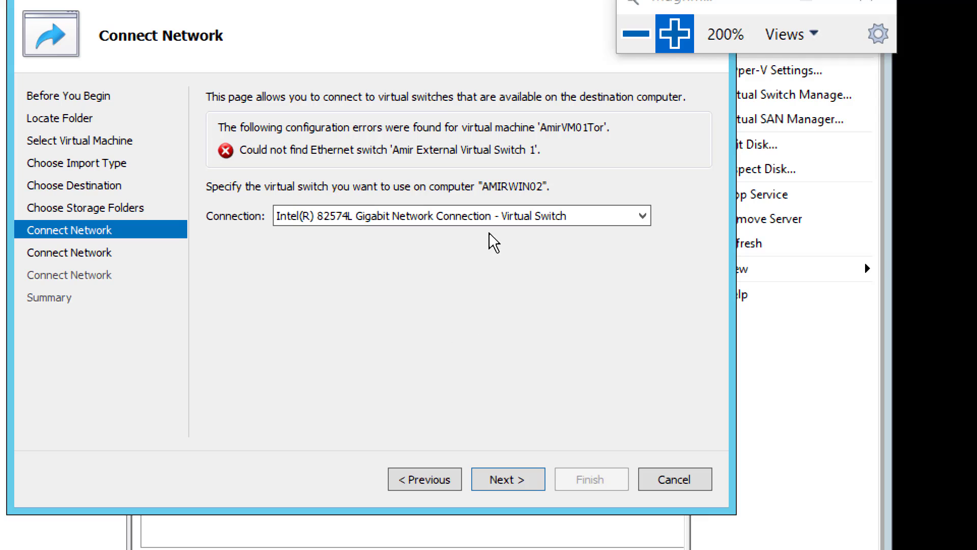
click(511, 484)
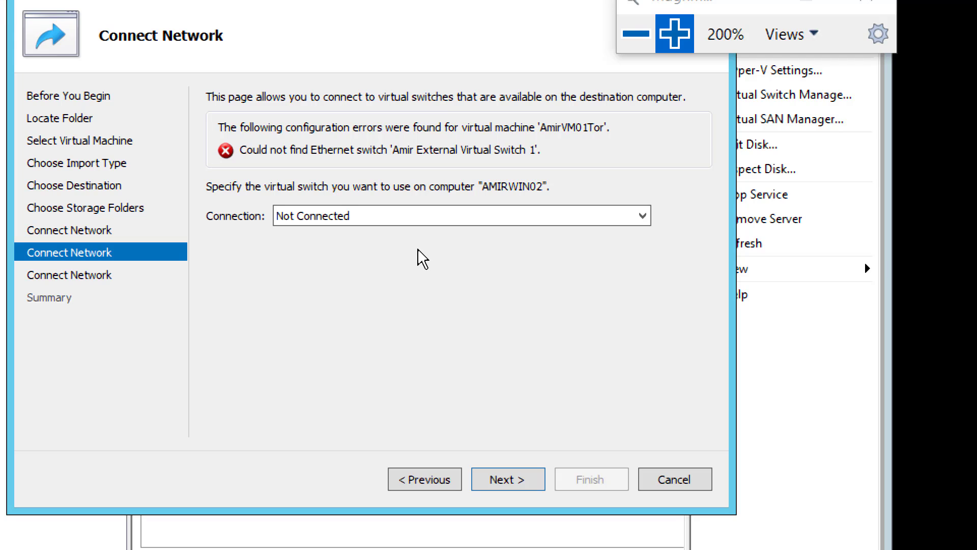
Assign the Intel(R) 82574L Gigabit Network Connection - Virtual Switch to the virtual machine's second missing connection and proceed
click(412, 221)
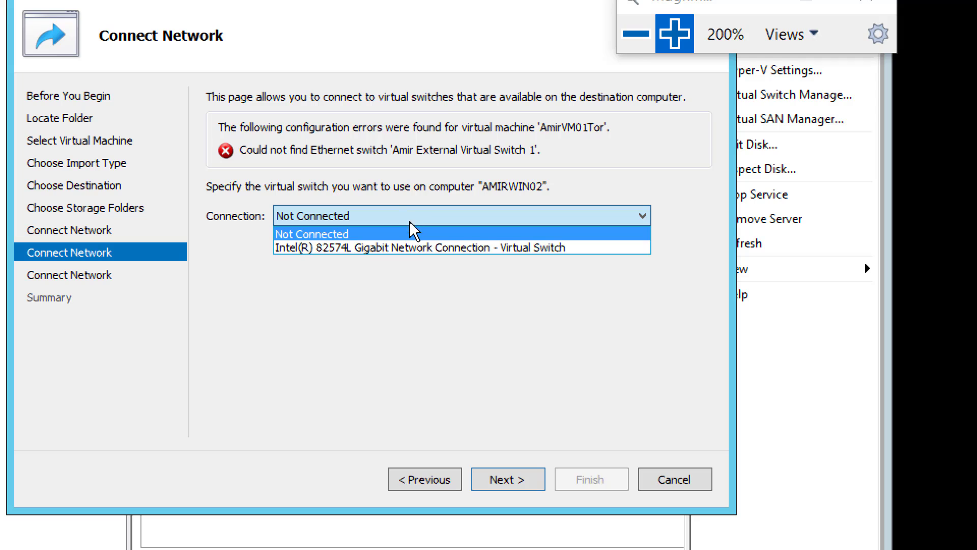
click(416, 248)
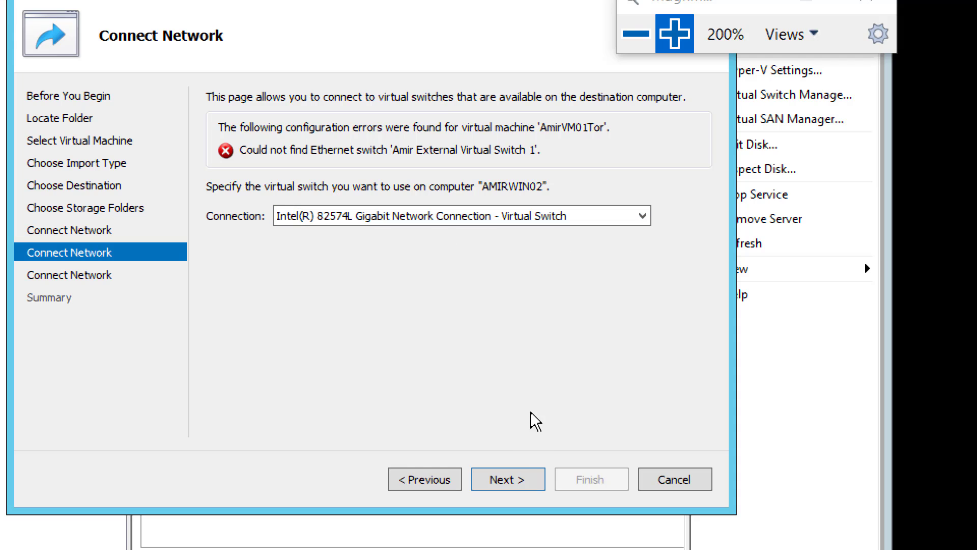
click(512, 481)
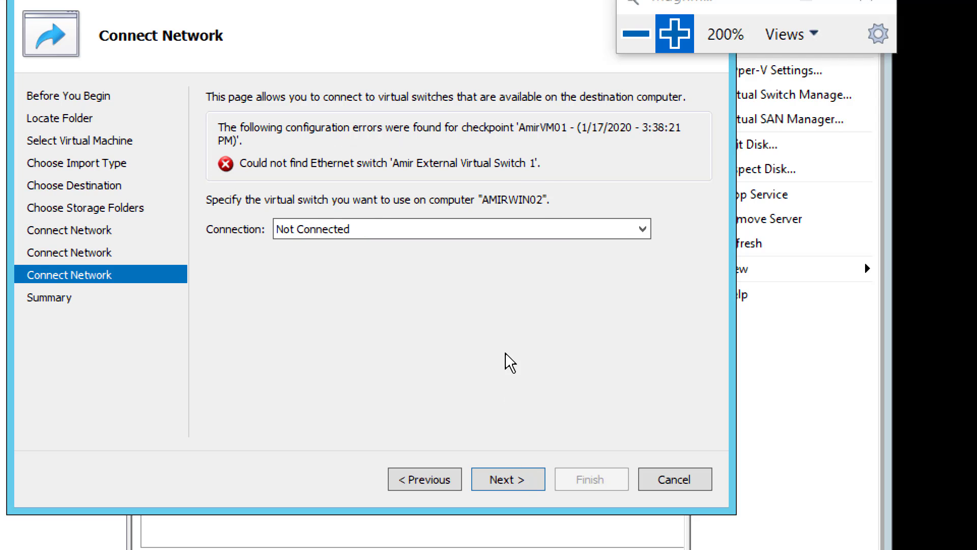
Assign the Intel(R) 82574L Gigabit Network Connection - Virtual Switch to the AmirVM01 checkpoint's connection and proceed to the import summary
click(460, 230)
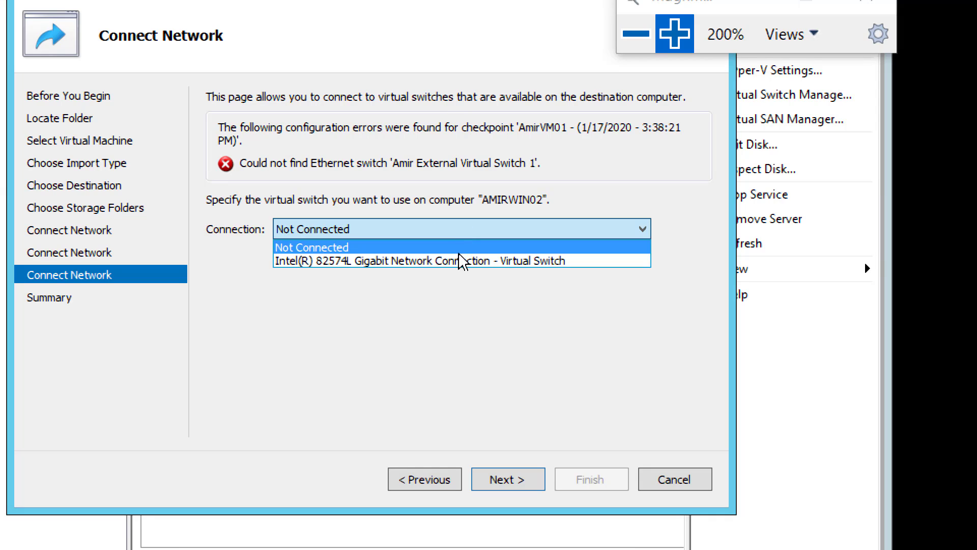
click(466, 275)
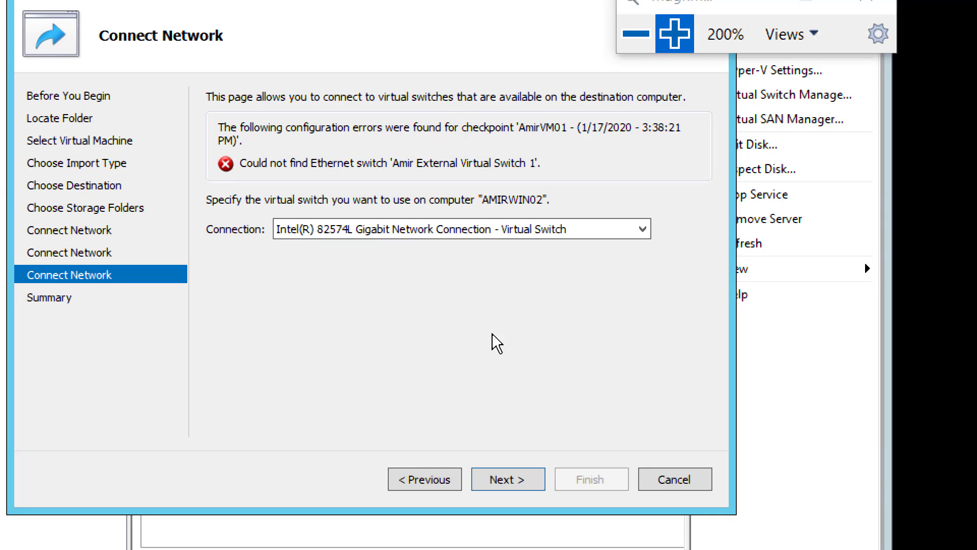
click(517, 491)
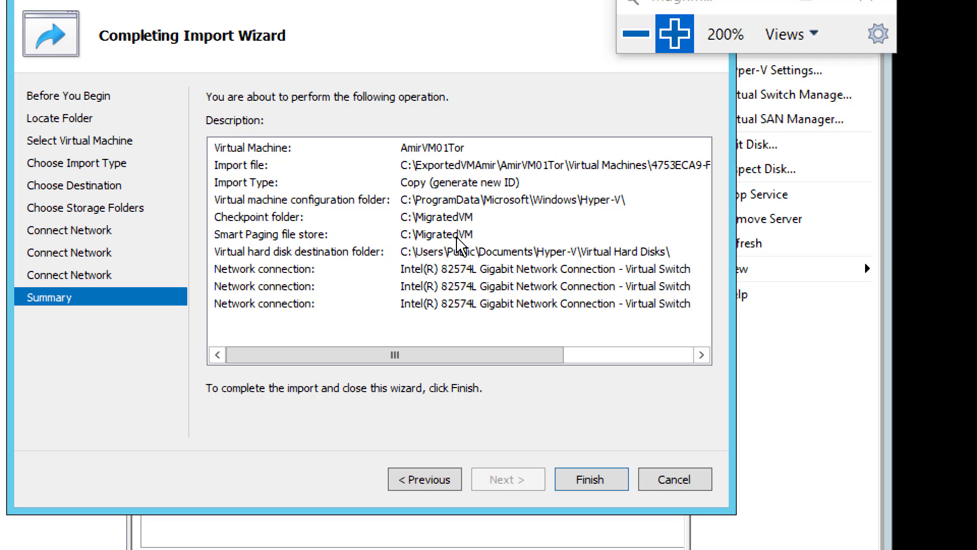
Switch to the OneNote lab page and add a copy of the Screenshot 2 line beneath it
click(621, 49)
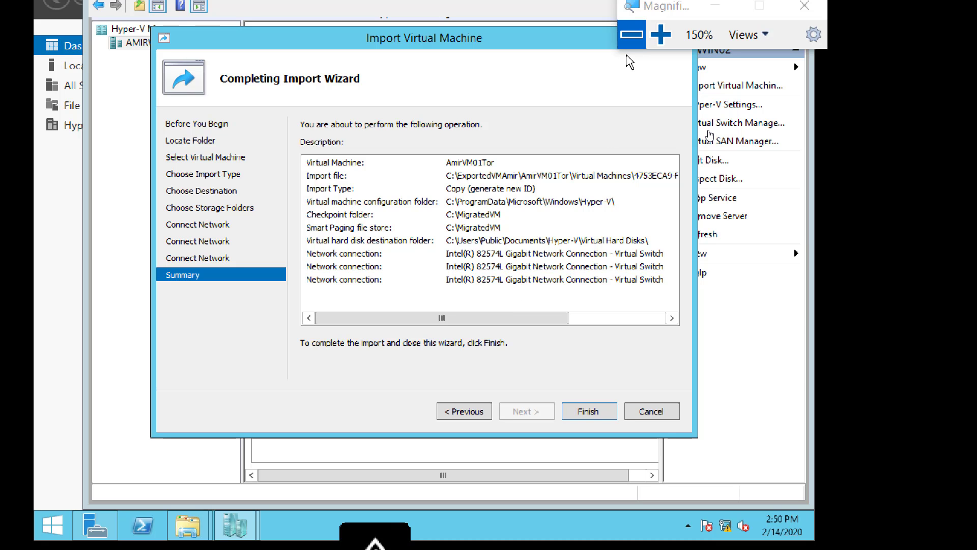
click(631, 35)
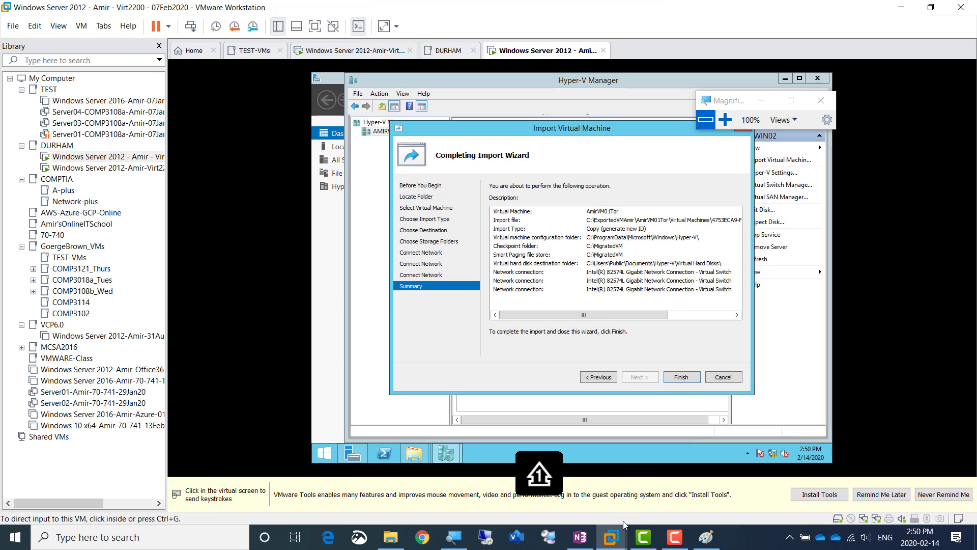
click(580, 537)
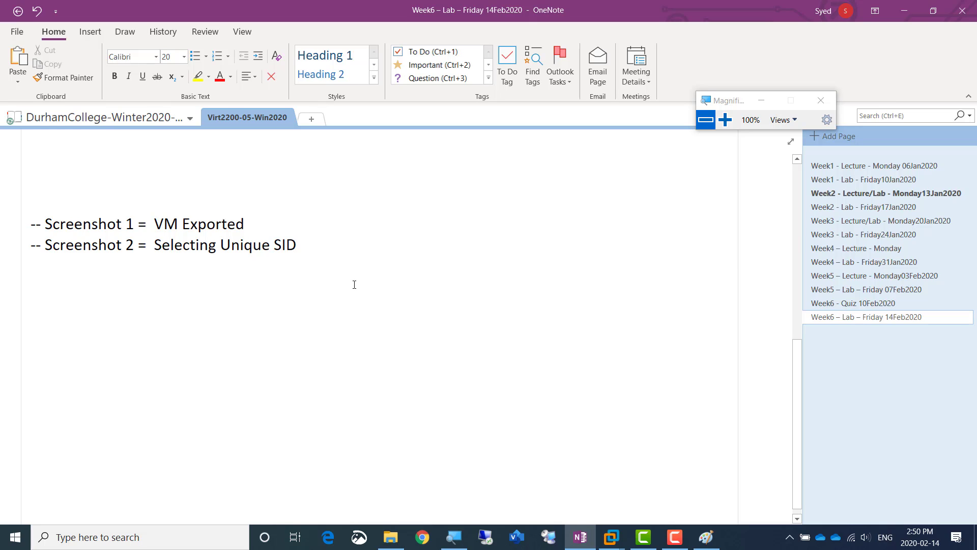
key(shift+Home)
key(ctrl+c)
key(End)
key(Return)
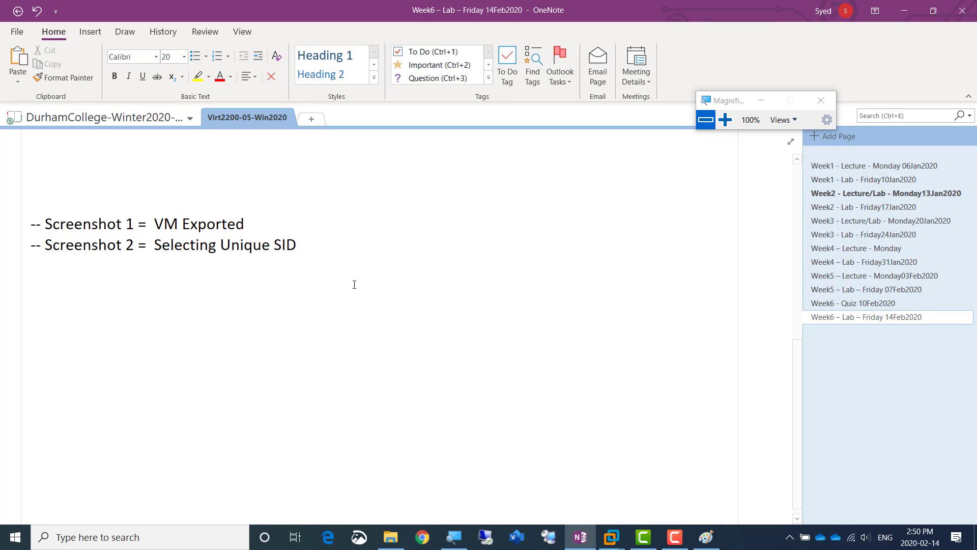
key(ctrl+v)
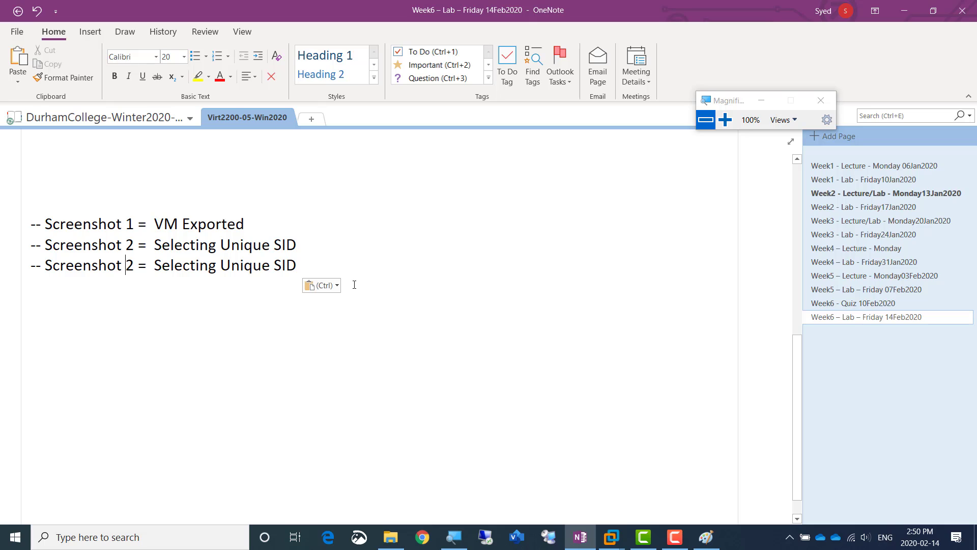
Edit the copied line to read "-- Screenshot 3 = VM about to be imported"
key(shift+Right)
text(3)
key(shift+Right)
key(shift+Right)
key(shift+Right)
key(shift+Right)
key(shift+Right)
key(shift+Right)
key(shift+Right)
key(shift+Right)
key(shift+Right)
key(shift+Right)
key(shift+Right)
key(shift+Right)
key(shift+Right)
key(shift+Right)
key(shift+Right)
key(shift+Right)
key(shift+Right)
key(shift+Right)
key(shift+Right)
key(shift+Right)
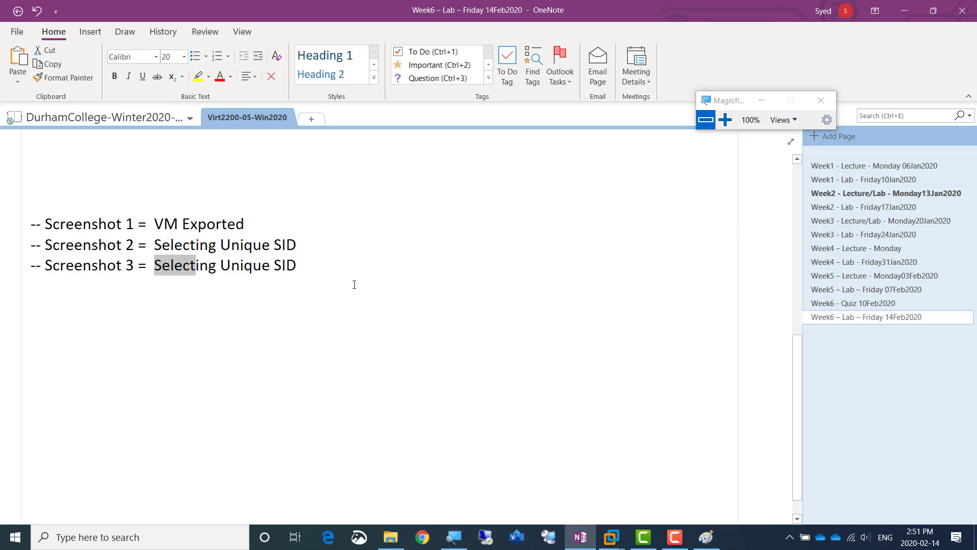
text(VM a)
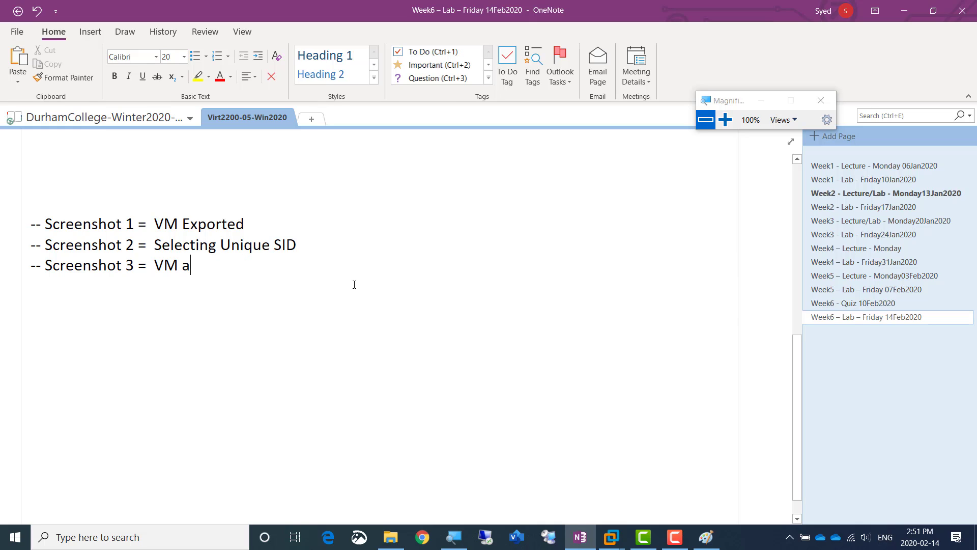
text(bout to be imported)
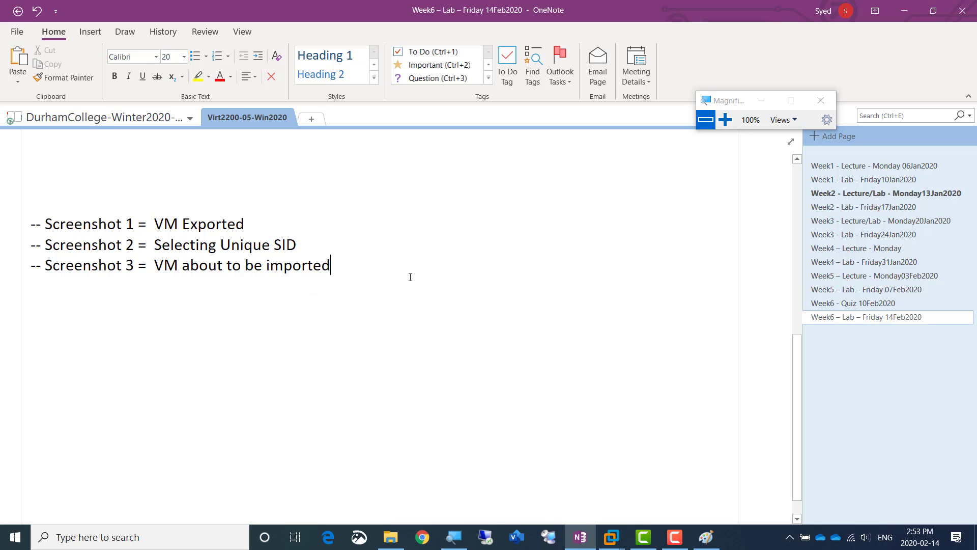
Switch back to the VMware Workstation virtual machine and finish the import of AmirVM01Tor
key(alt+Tab)
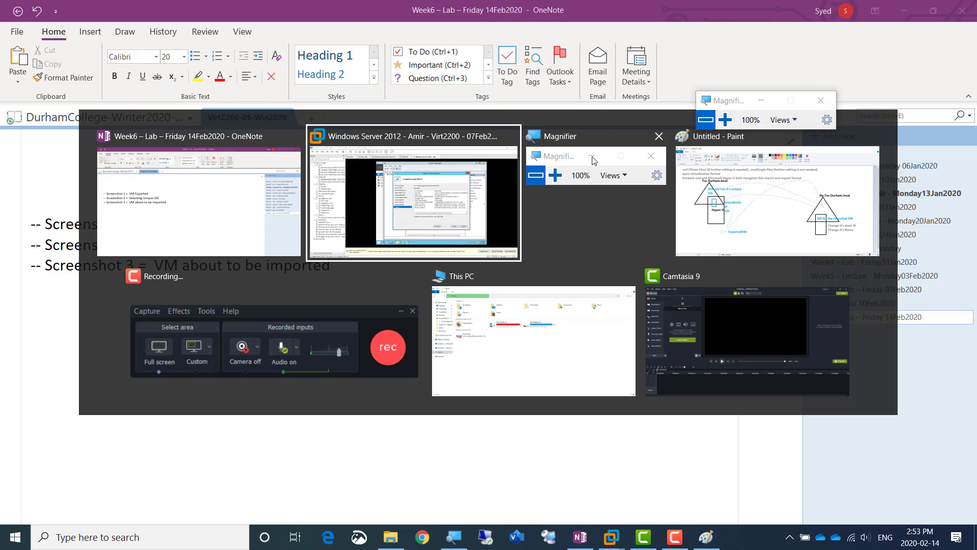
key(super+plus)
key(super+plus)
key(super+plus)
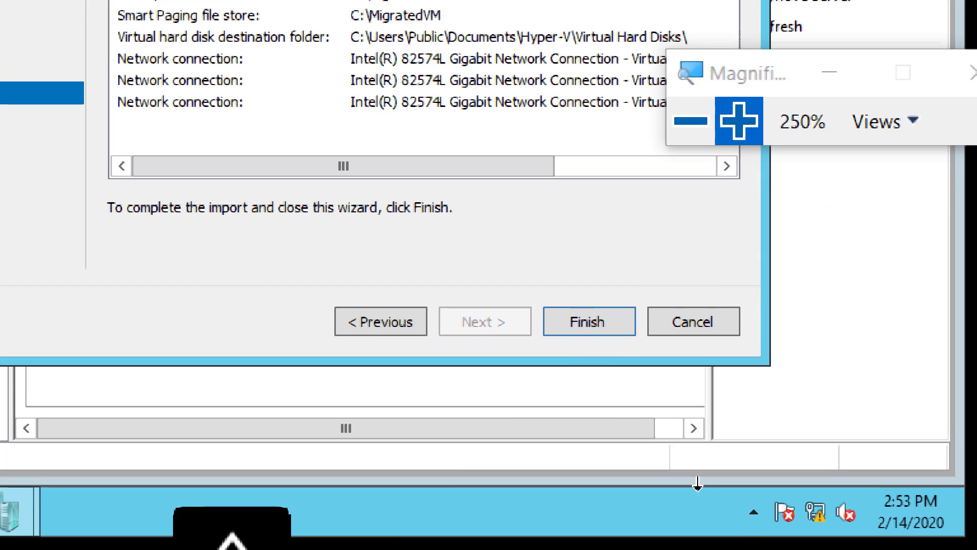
click(569, 325)
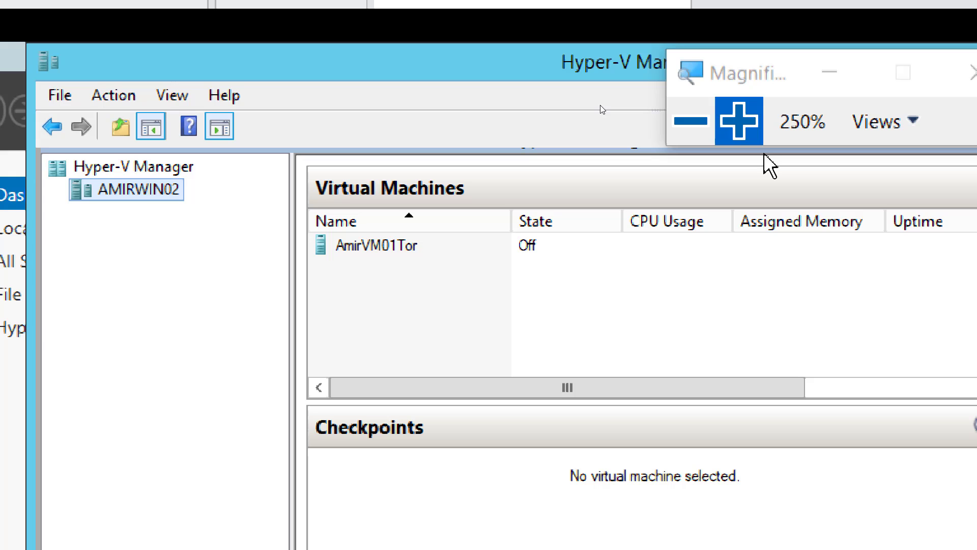
Start the imported virtual machine AmirVM01Tor on AMIRWIN02
key(super+minus)
key(super+minus)
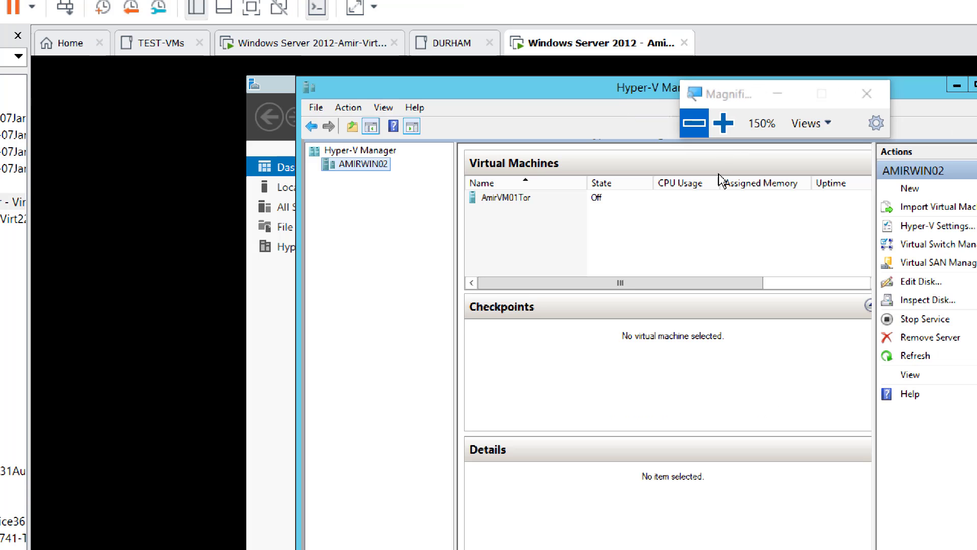
key(super+plus)
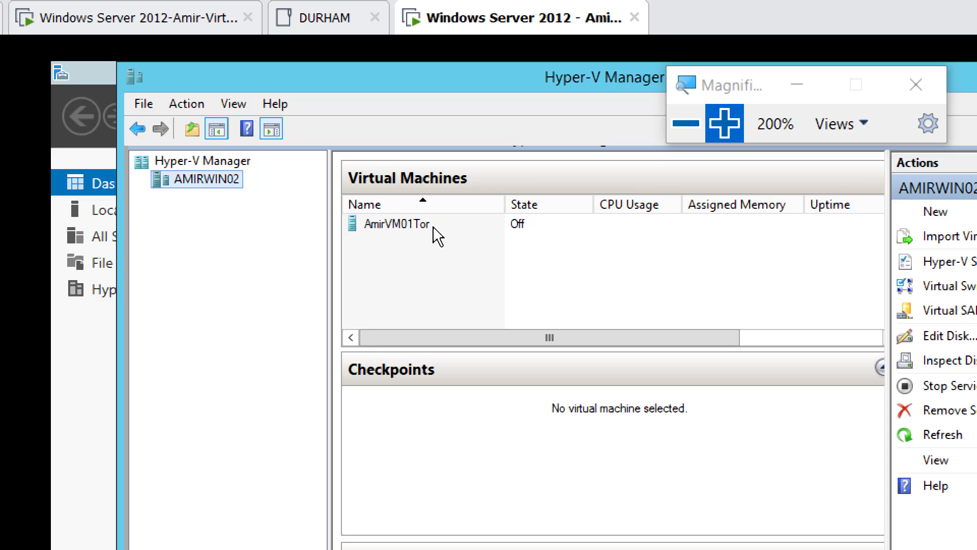
right_click(419, 224)
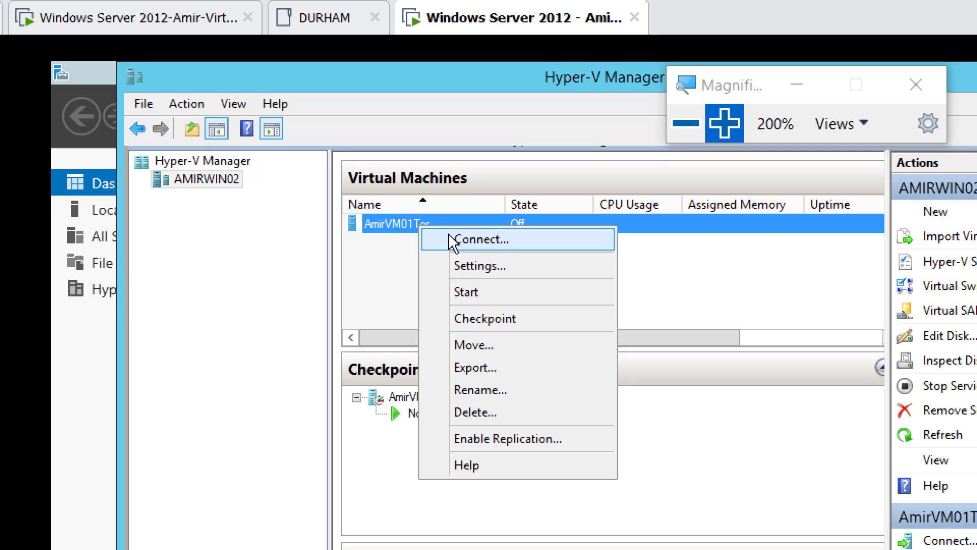
click(495, 293)
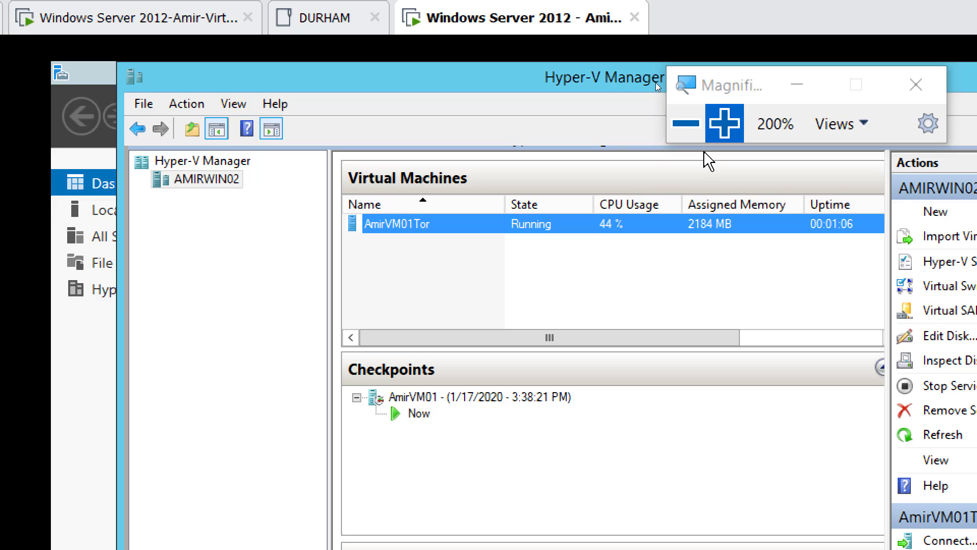
drag(726, 85, 678, 77)
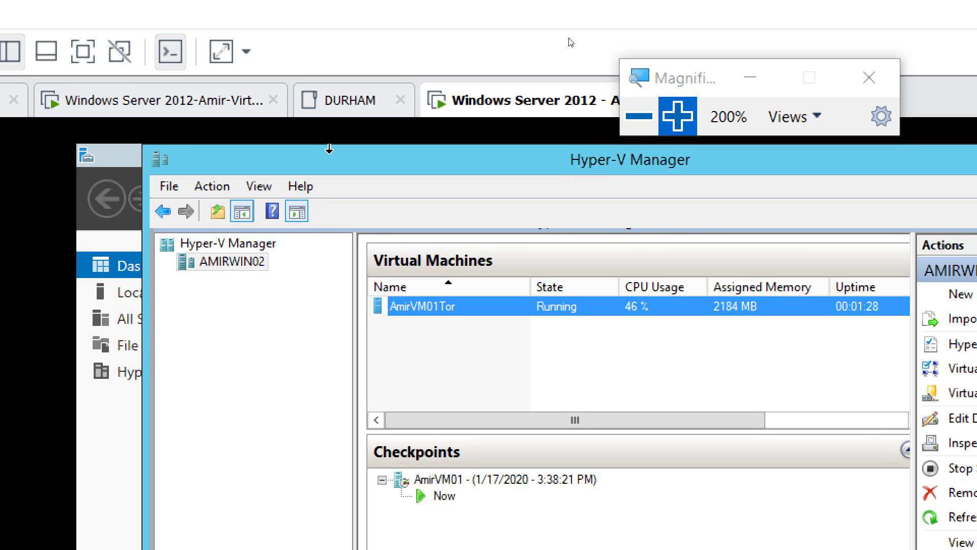
click(639, 116)
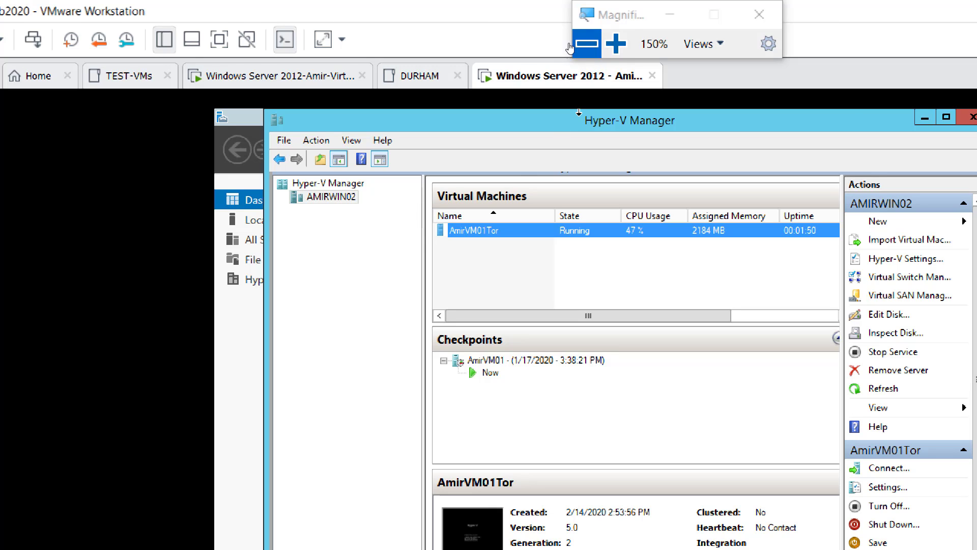
drag(589, 10, 677, 10)
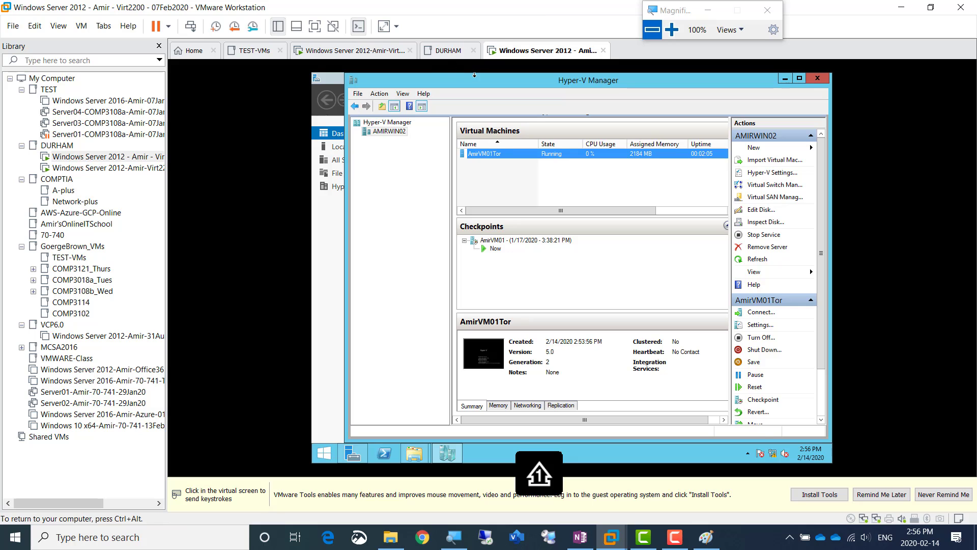
key(ctrl+alt)
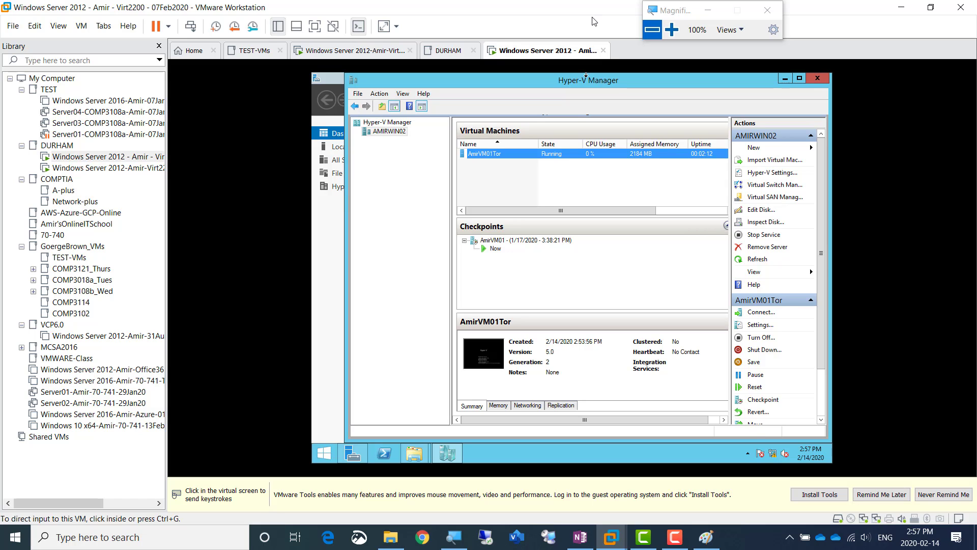
click(542, 202)
key(ctrl+alt)
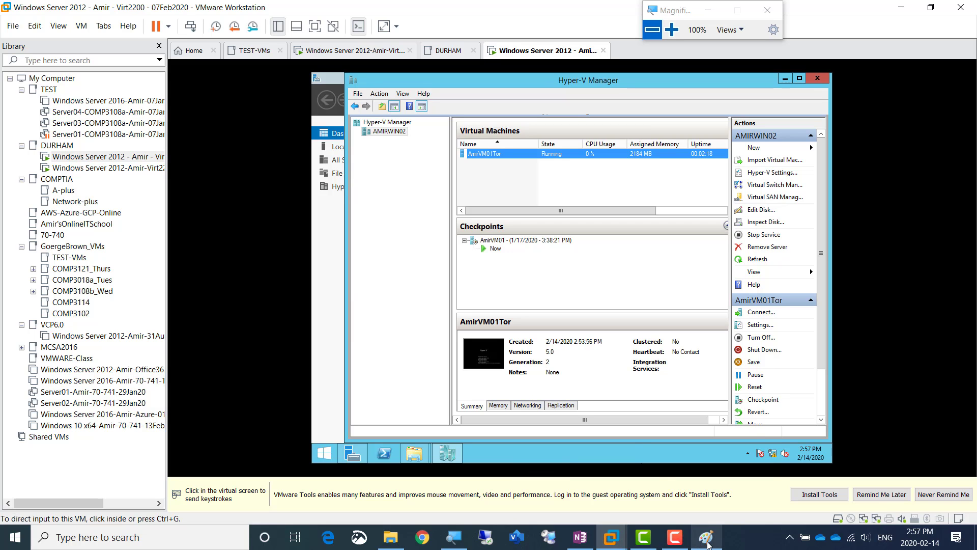
Switch to the OneNote lab page and start a sub-bullet under the Hyper-V Replica heading
click(707, 541)
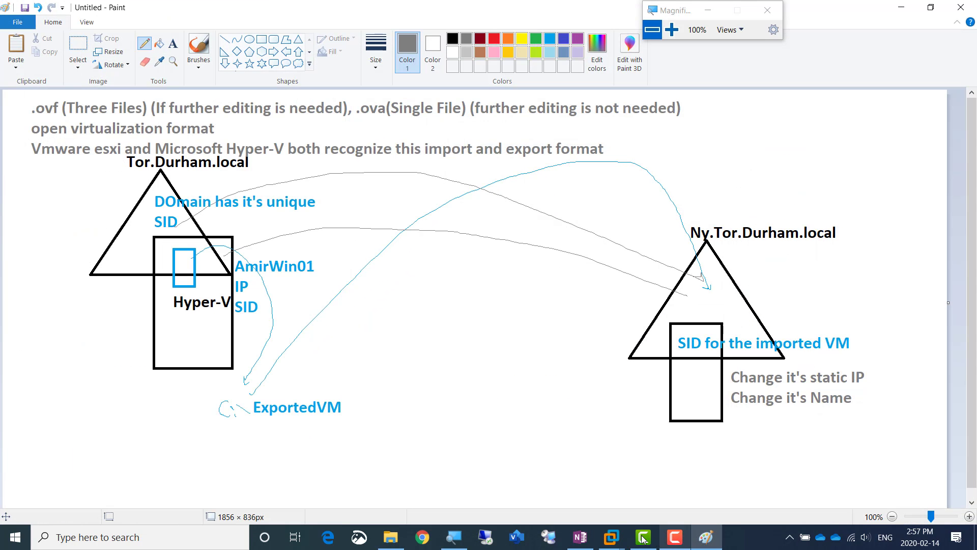
click(580, 537)
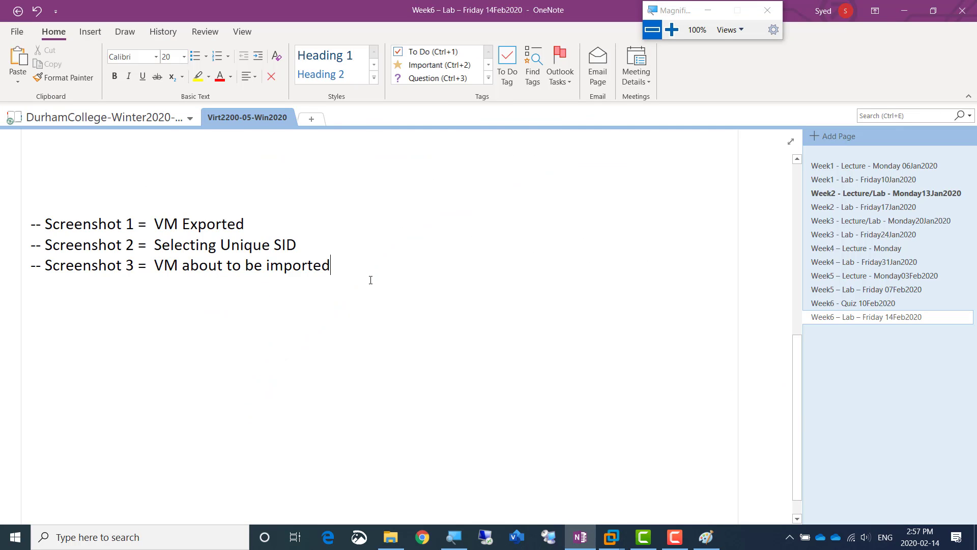
scroll(371, 277, up, 5)
scroll(159, 349, down, 1)
scroll(159, 349, down, 2)
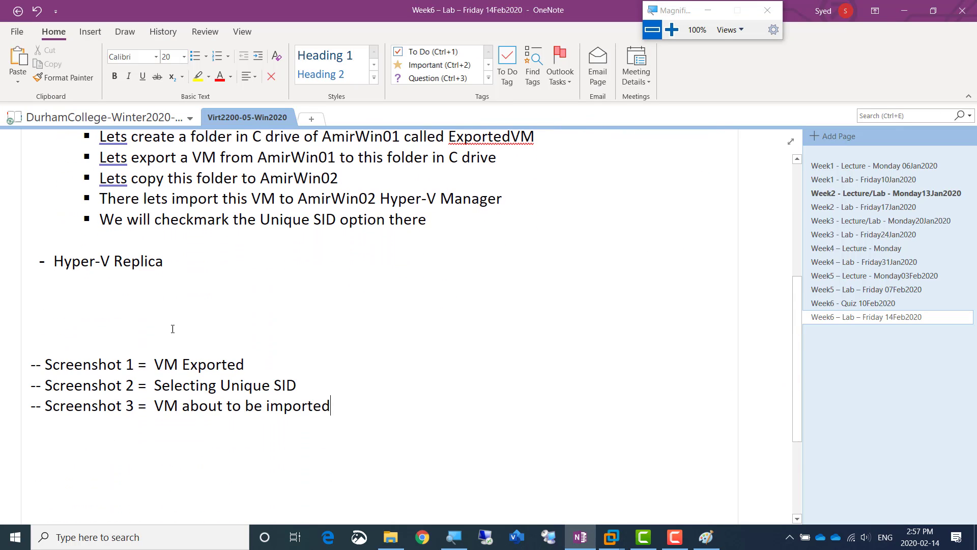
click(170, 263)
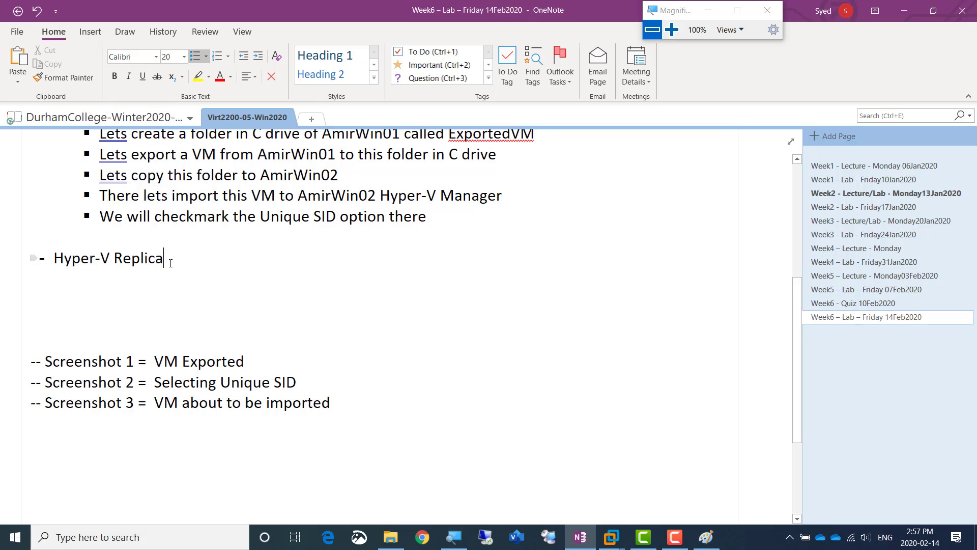
key(Return)
key(Tab)
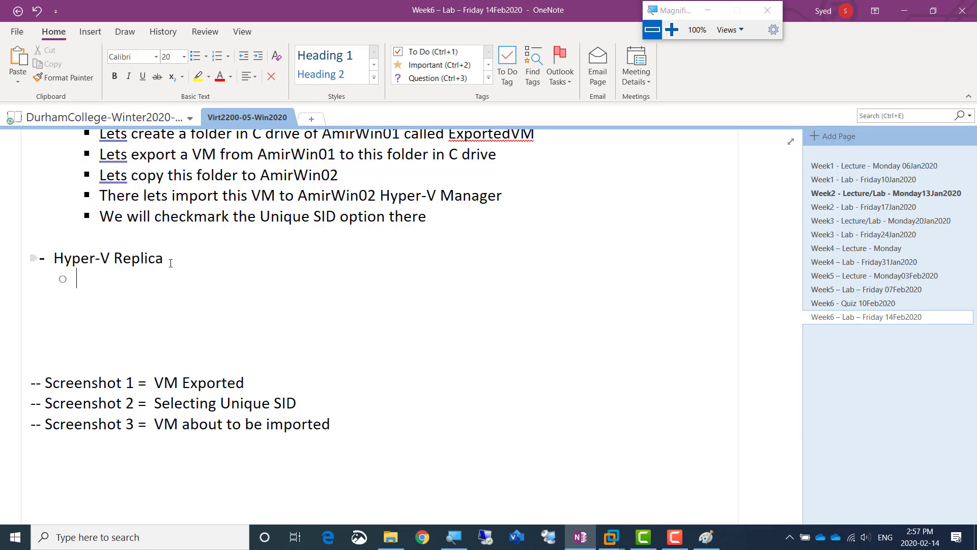
key(BackSpace)
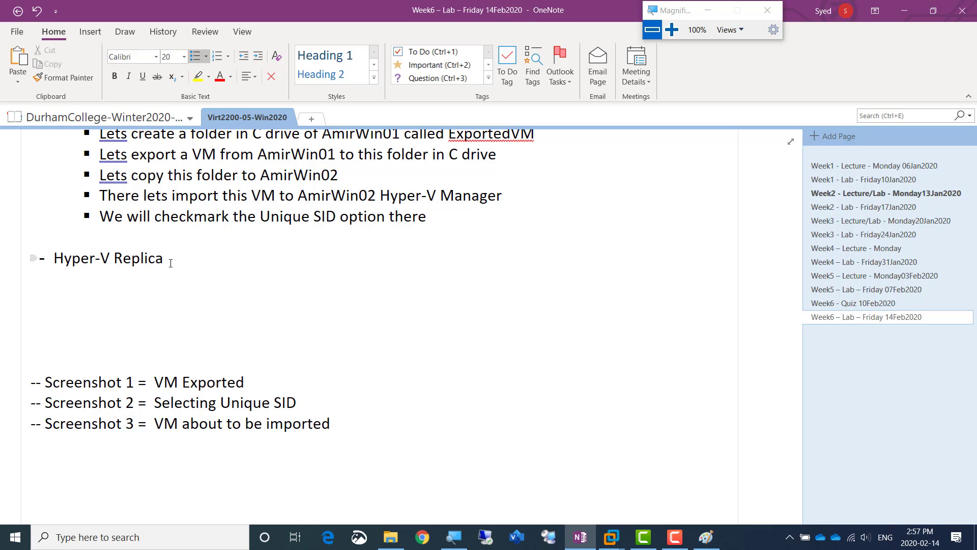
key(Return)
key(Tab)
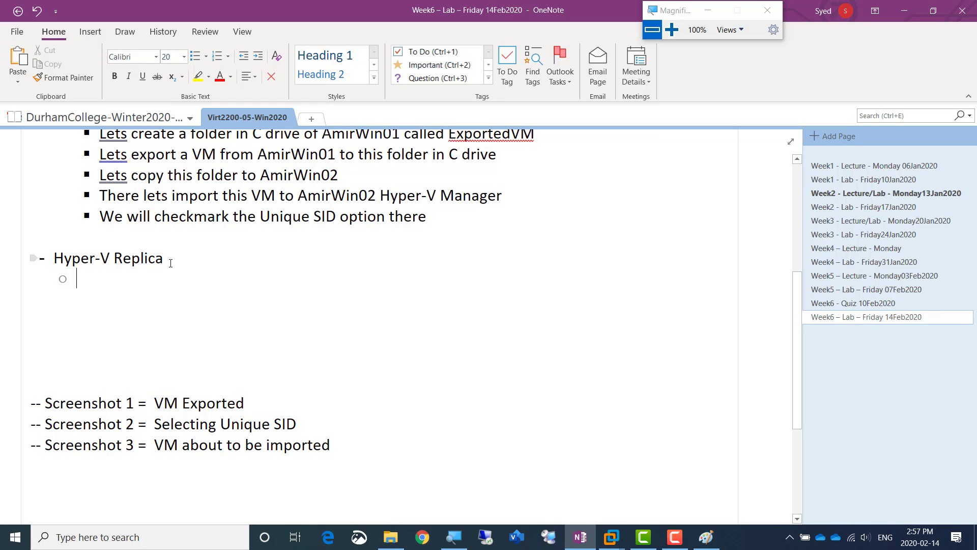
Write the sub-bullet "If we want to have a an Active and Passive VM on two different Hypervisors then we setup Hyper-V Replica"
text(If we w)
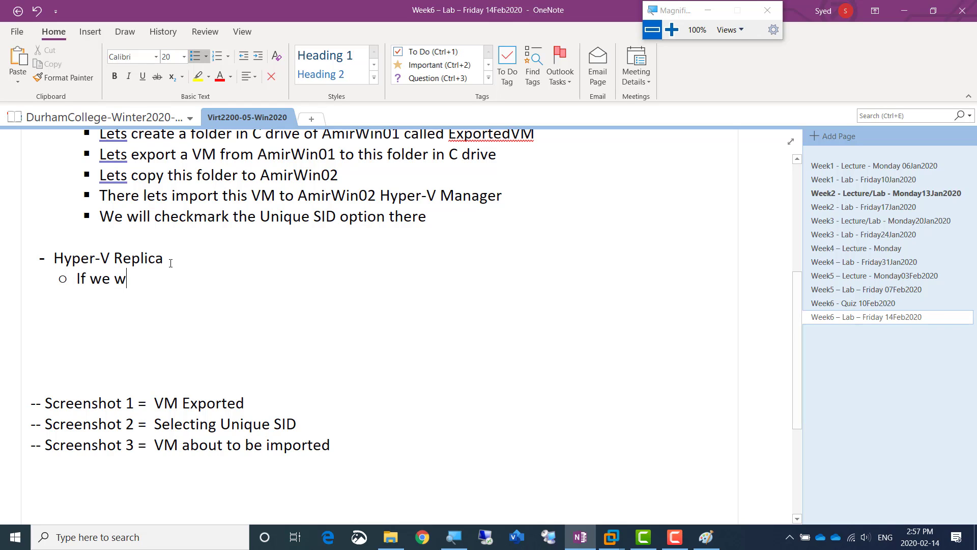
text(ant t)
text(o)
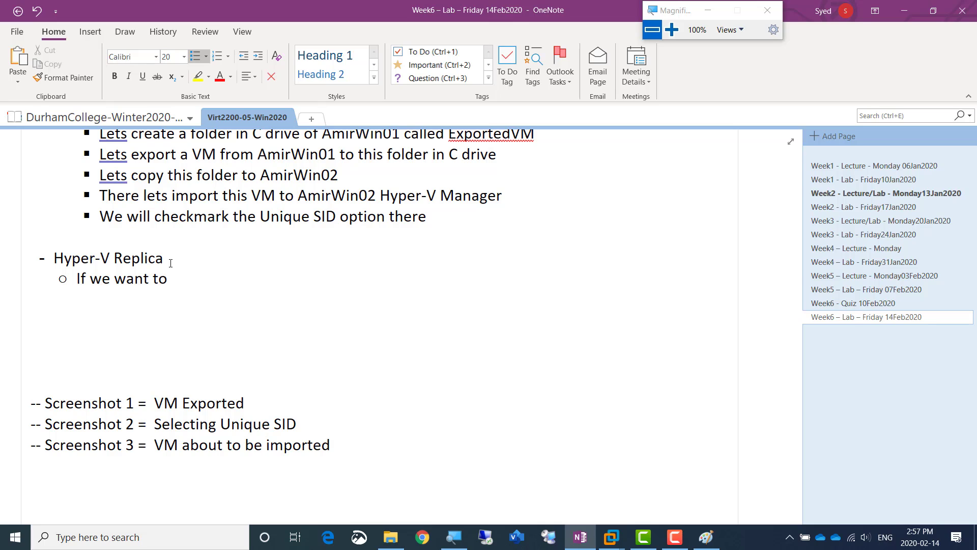
text( have a an Active and )
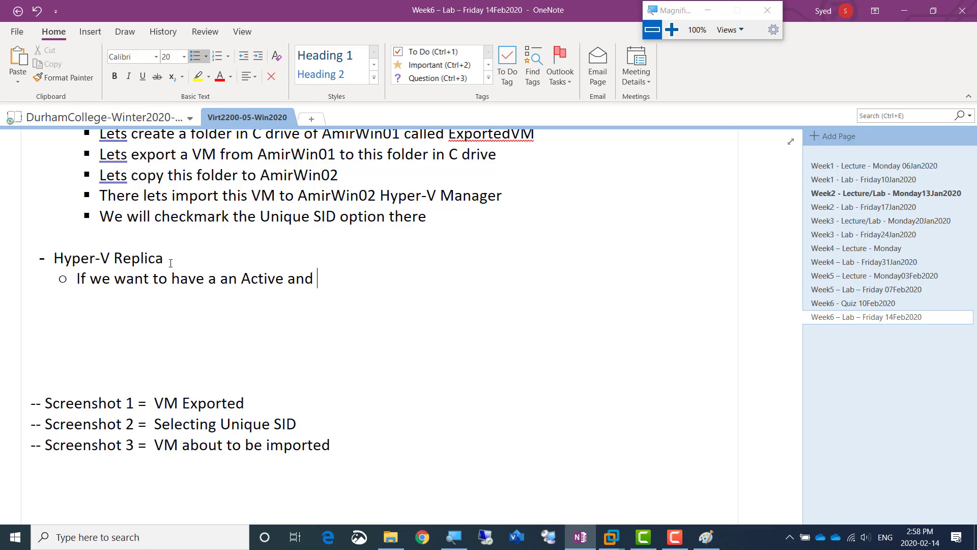
text(Passive VM )
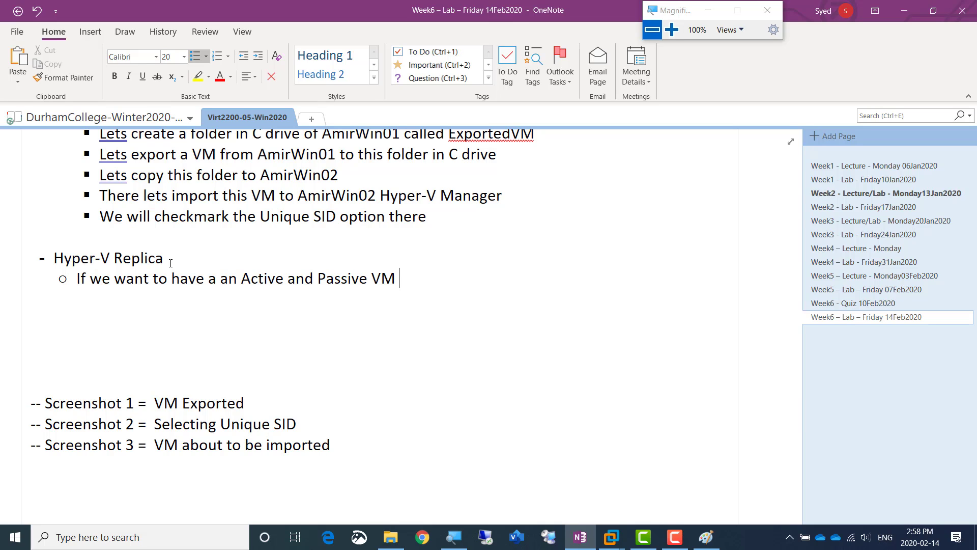
text(on two different Hyperv)
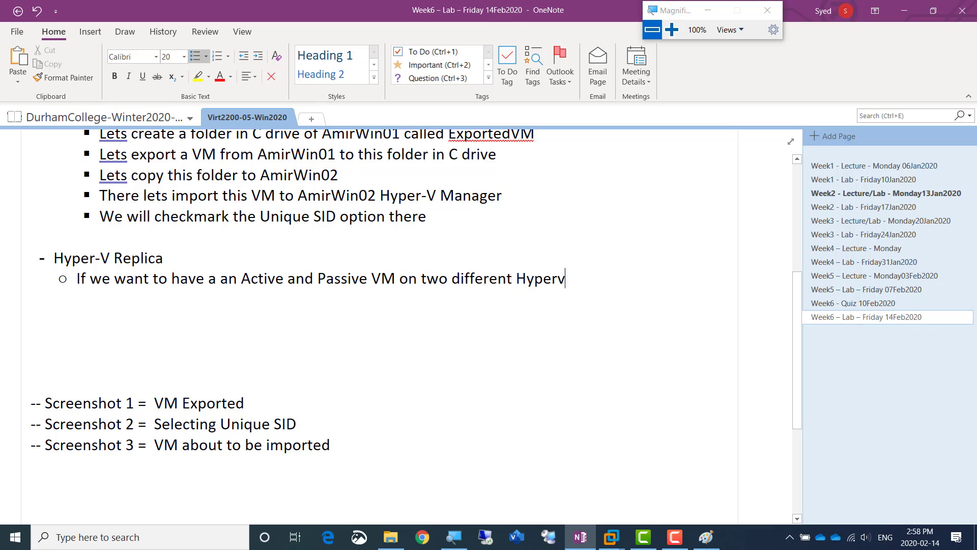
text(isors then we set)
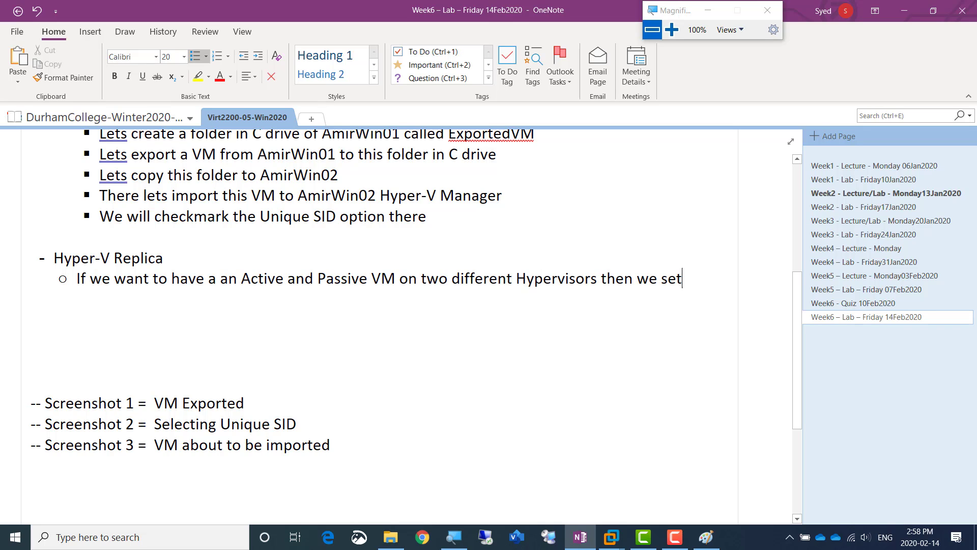
text(up H)
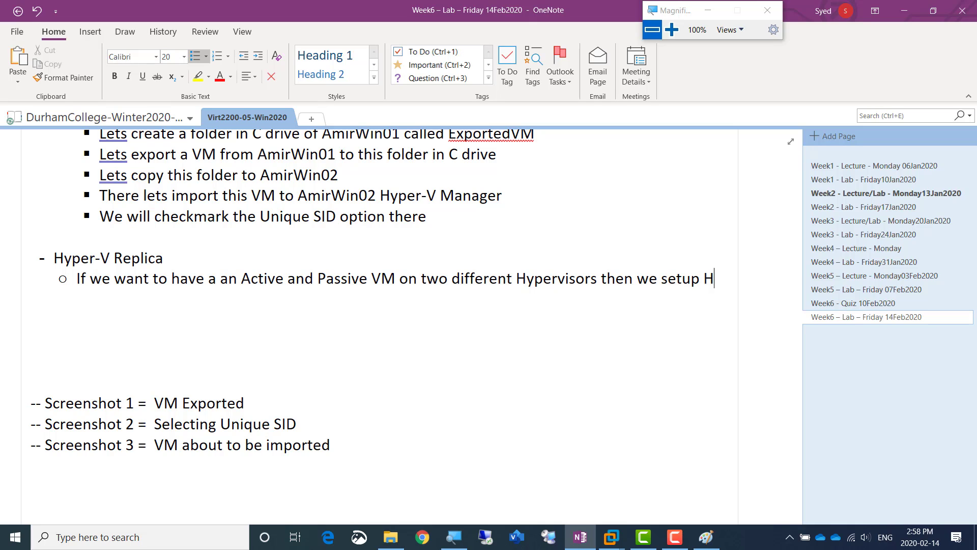
text(yper-V Replica)
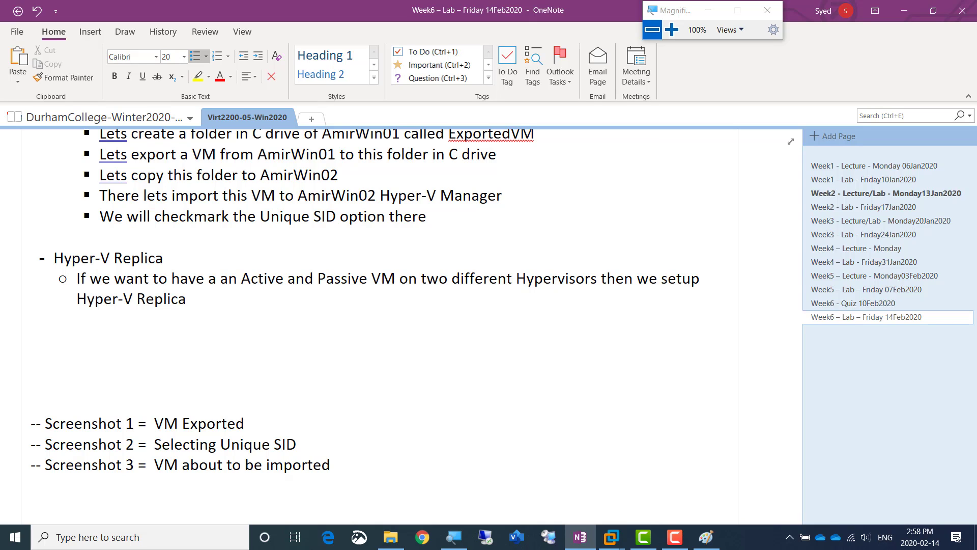
Add a second sub-bullet reading "There is not supposed to be any downtime when the Active VM hosting Hypervisor goes down"
key(Return)
text(The)
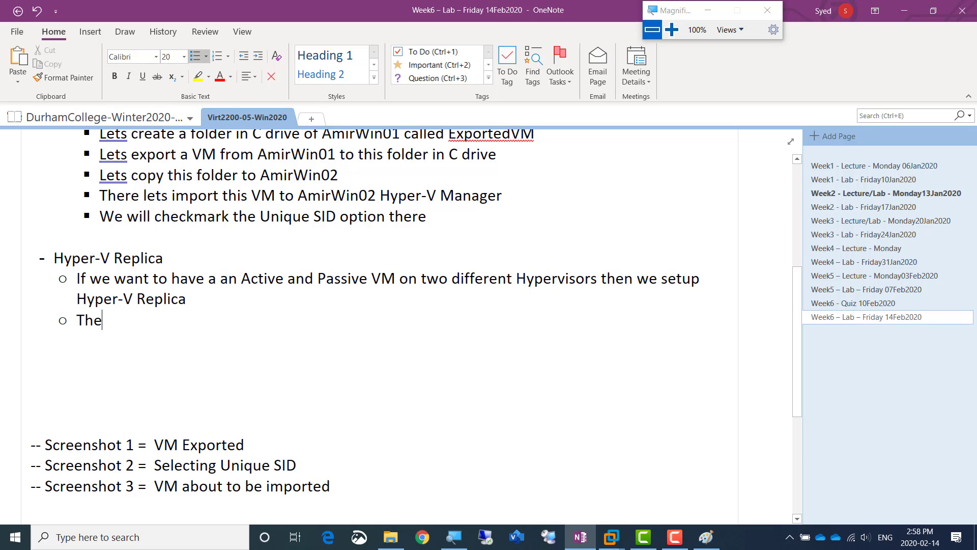
text(re is not supposed to be any)
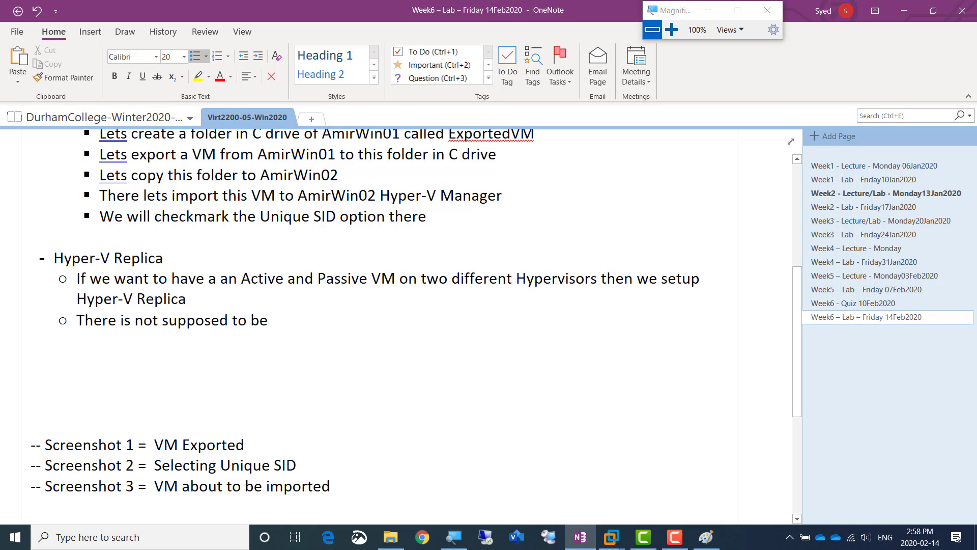
text( downtime when o)
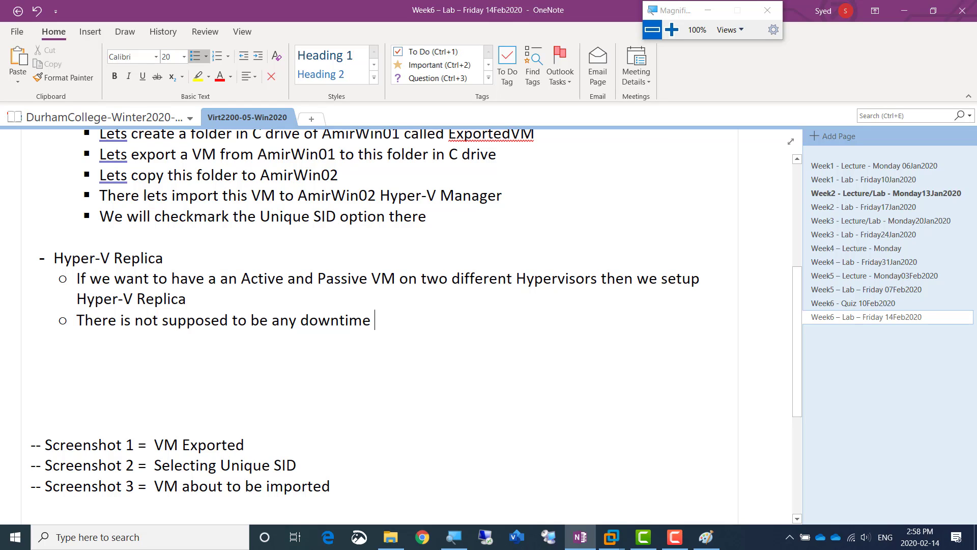
key(BackSpace)
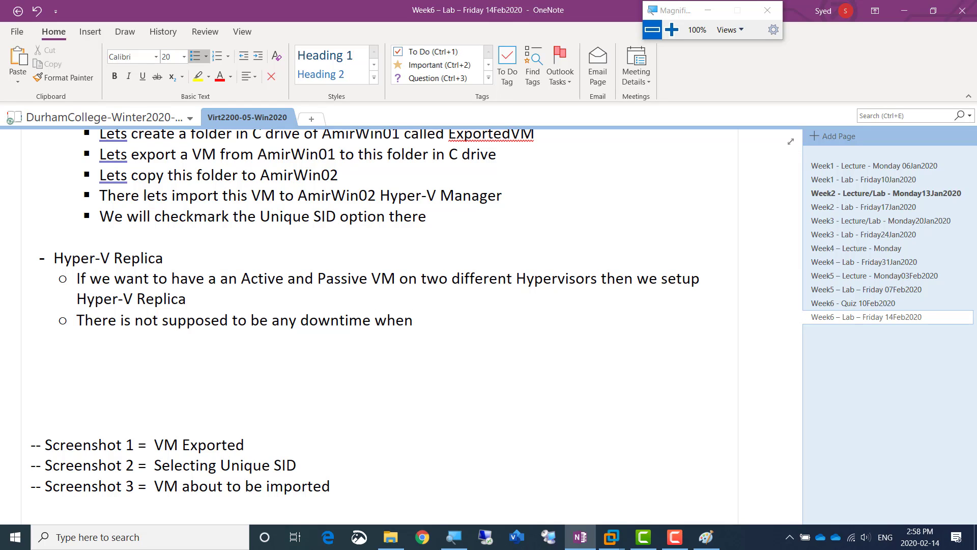
text(the Active VM)
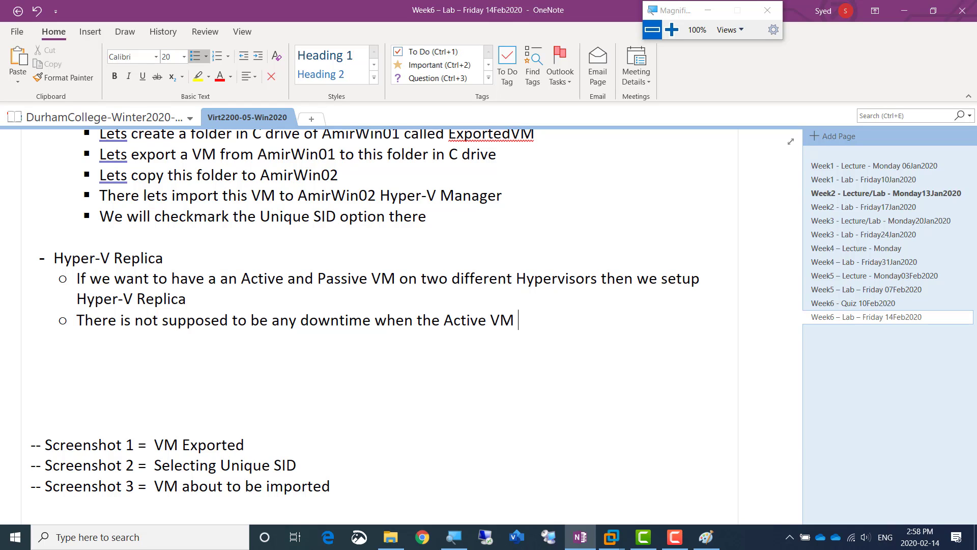
text( hosting Hyper)
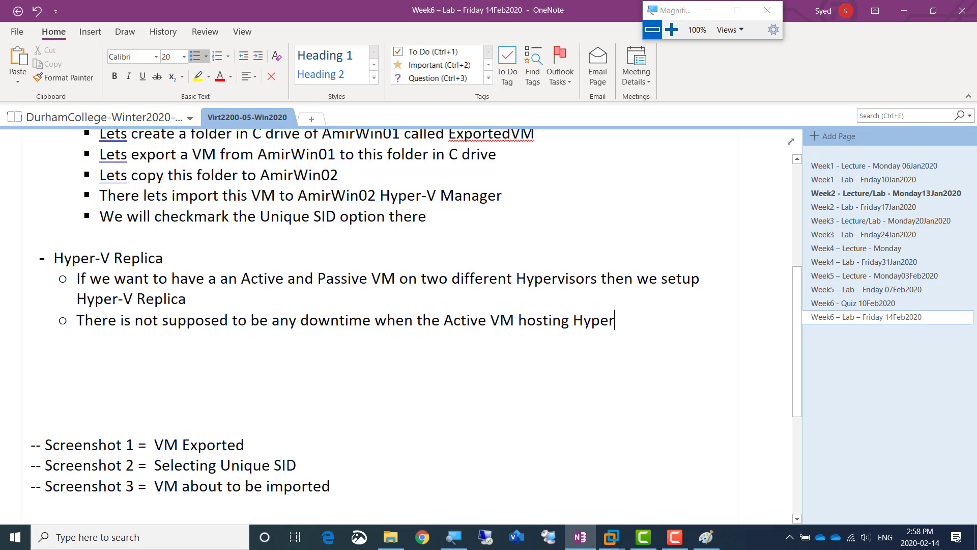
text(visor goes down)
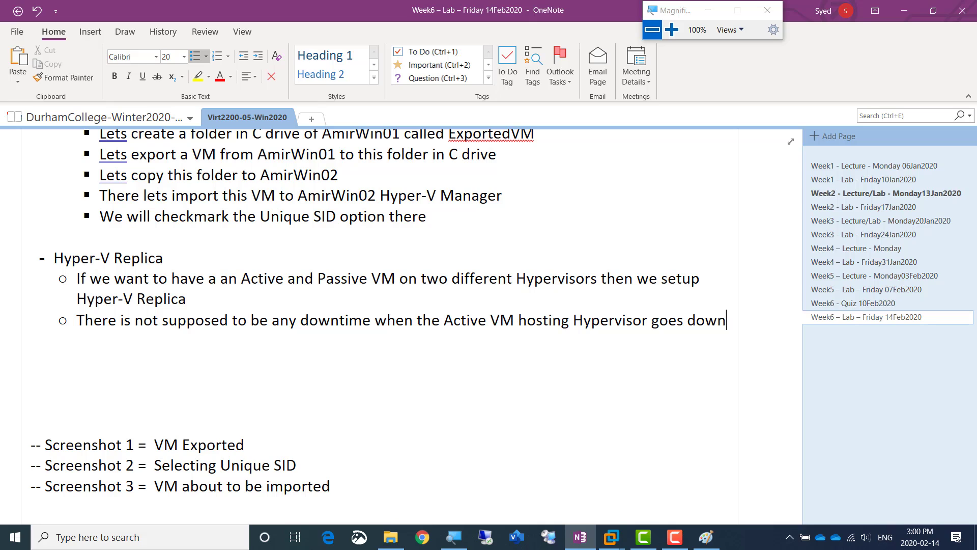
Pin Paint to the taskbar and open a new blank Paint window
click(704, 533)
drag(703, 533, 688, 492)
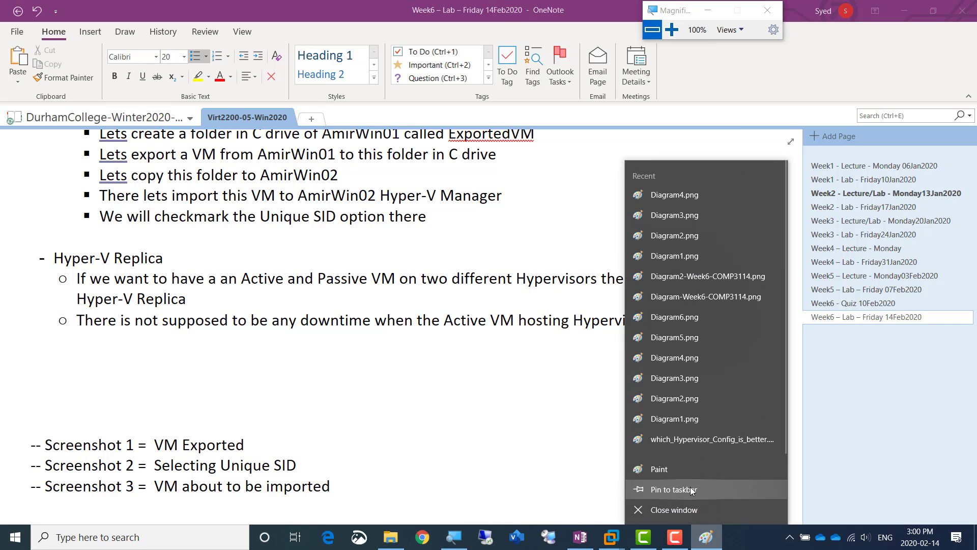
click(437, 221)
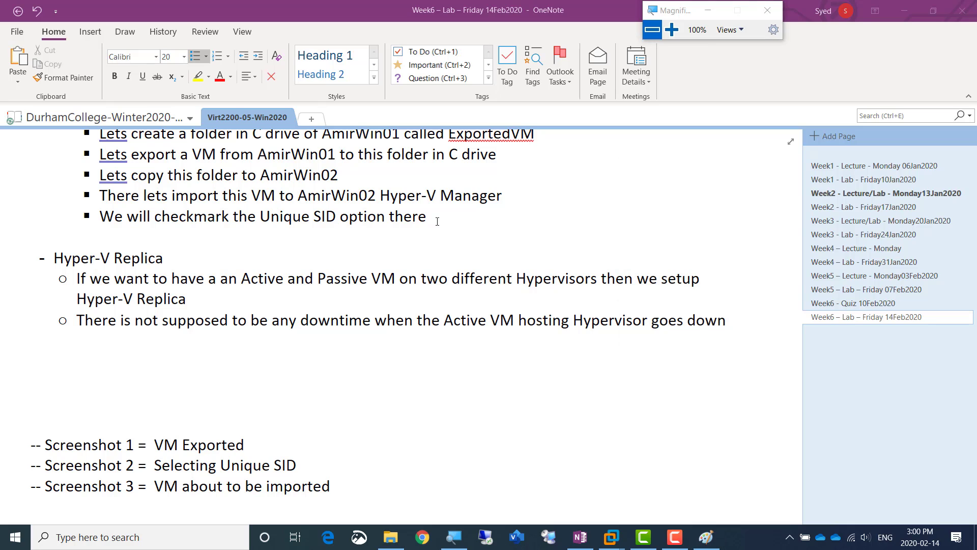
right_click(703, 530)
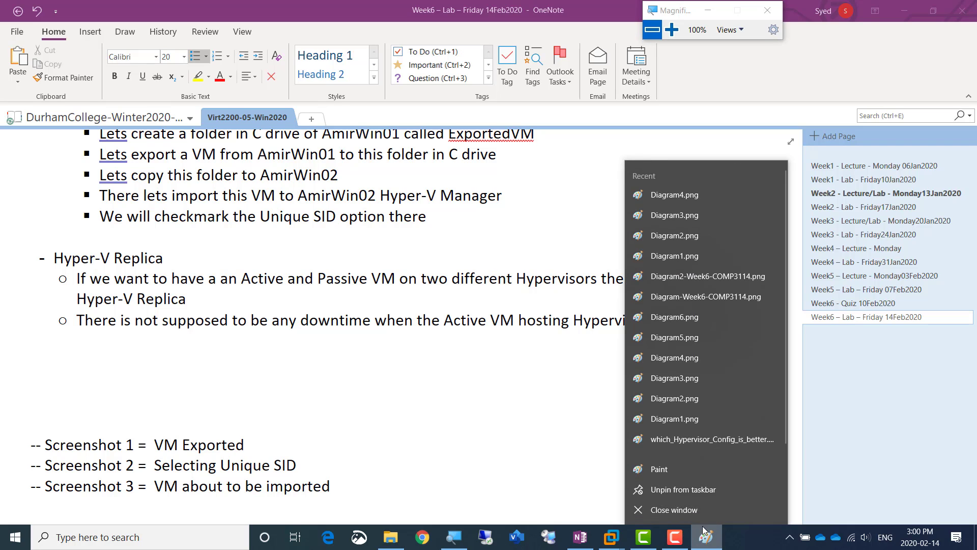
click(679, 473)
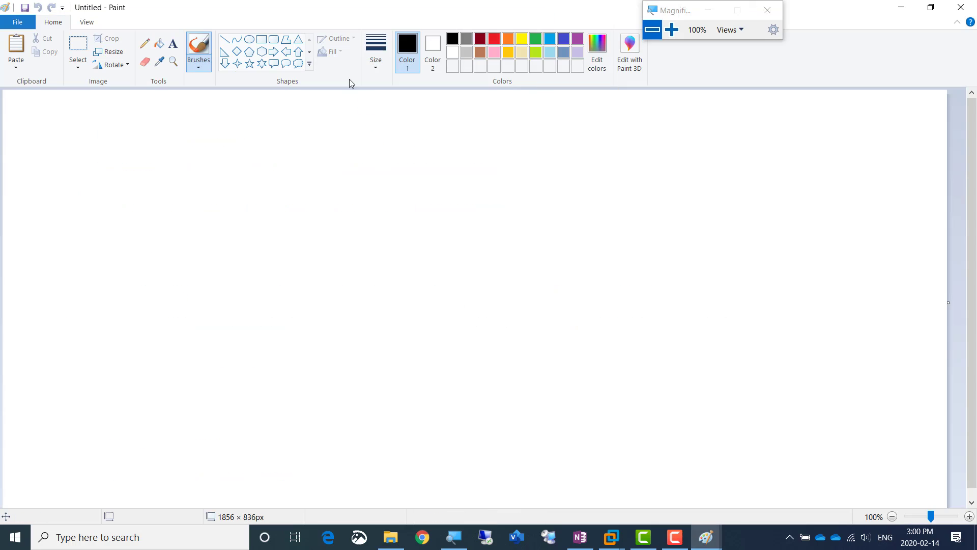
Draw two large black-outlined rectangles side by side on the canvas, the right-hand one about 375 × 574 px
click(261, 40)
drag(121, 132, 347, 420)
drag(462, 131, 652, 424)
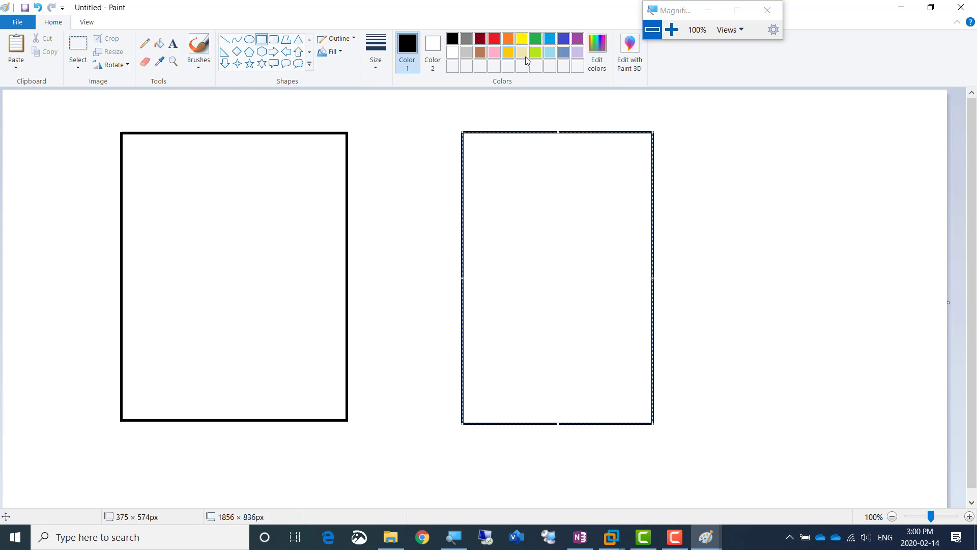
click(550, 39)
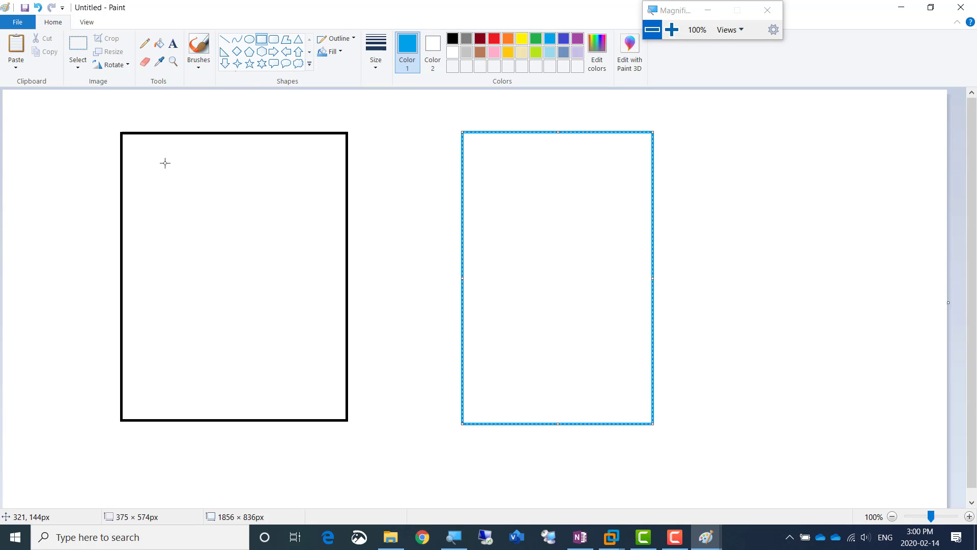
click(451, 43)
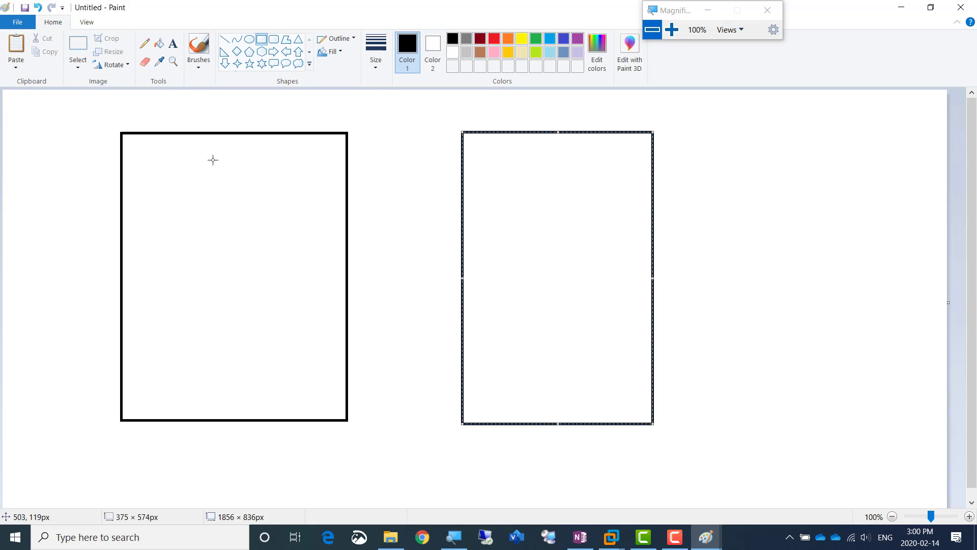
click(154, 172)
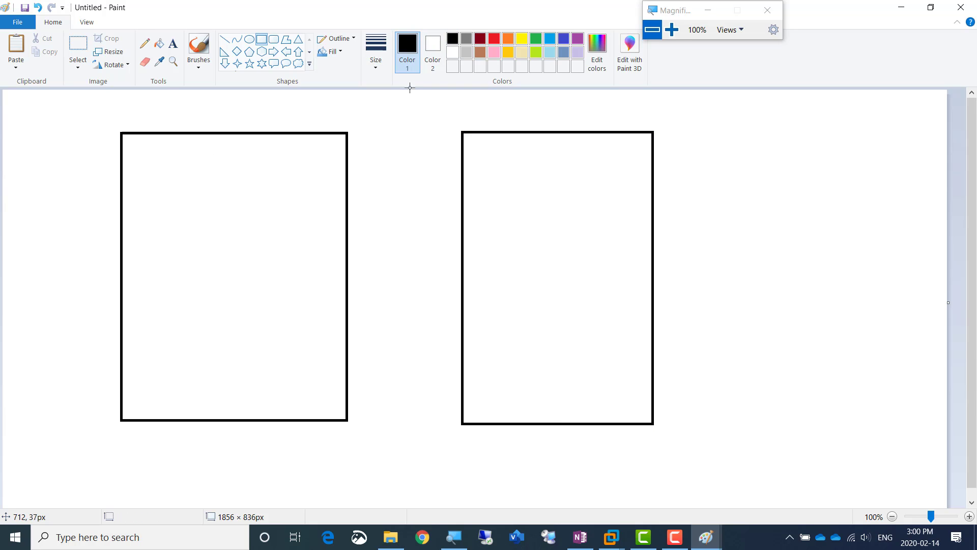
Draw a small upright blue-outlined rectangle inside the upper left area of the left-hand black rectangle
click(550, 39)
drag(152, 179, 207, 303)
click(231, 264)
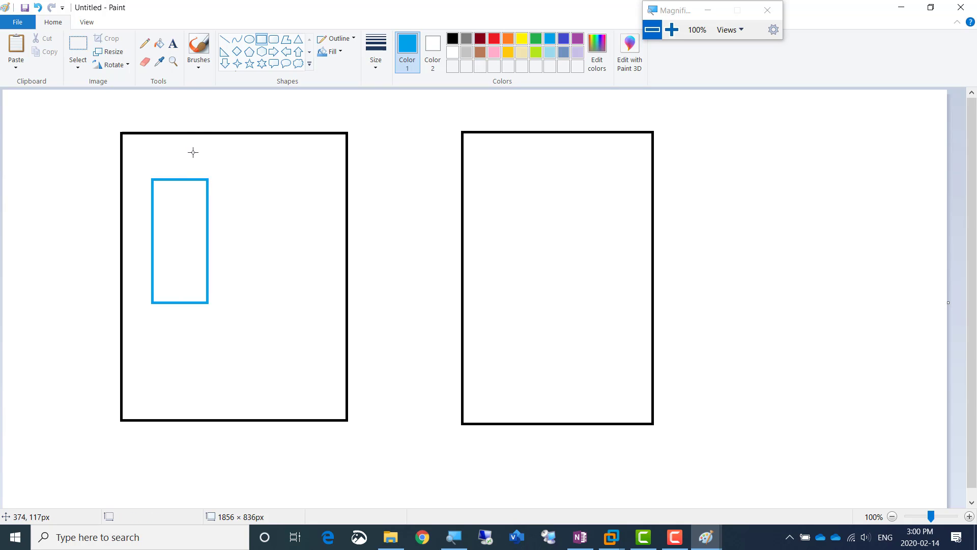
Draw a curved blue pencil arrow from the small blue rectangle into the right-hand box, and add a blue rectangle about 176 × 276 px there
click(145, 45)
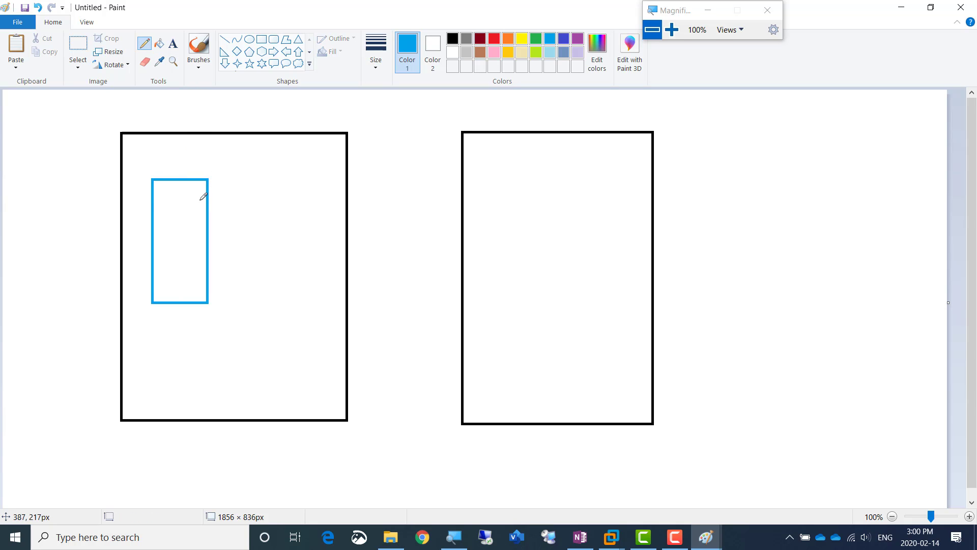
mouse_move(197, 204)
mouse_down()
mouse_move(359, 147)
mouse_move(504, 217)
mouse_up()
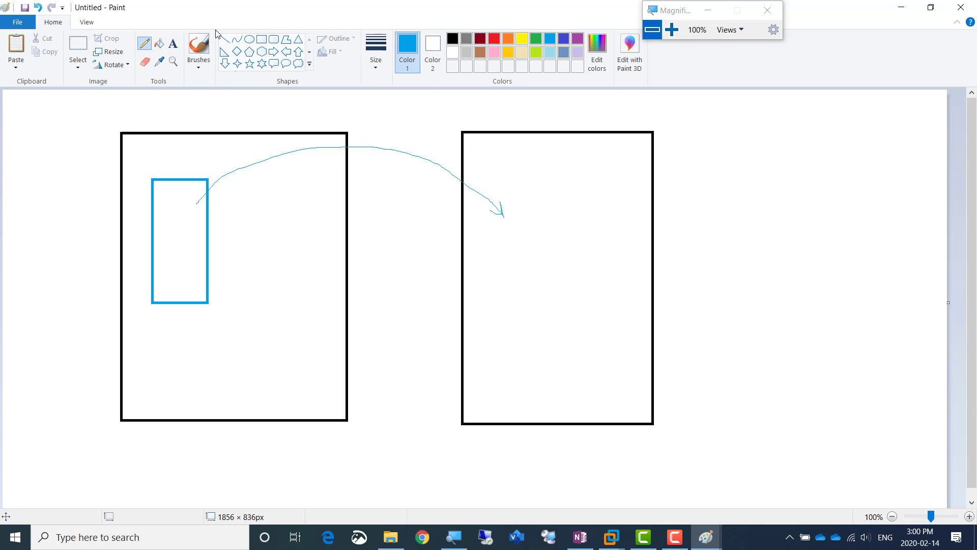
click(261, 39)
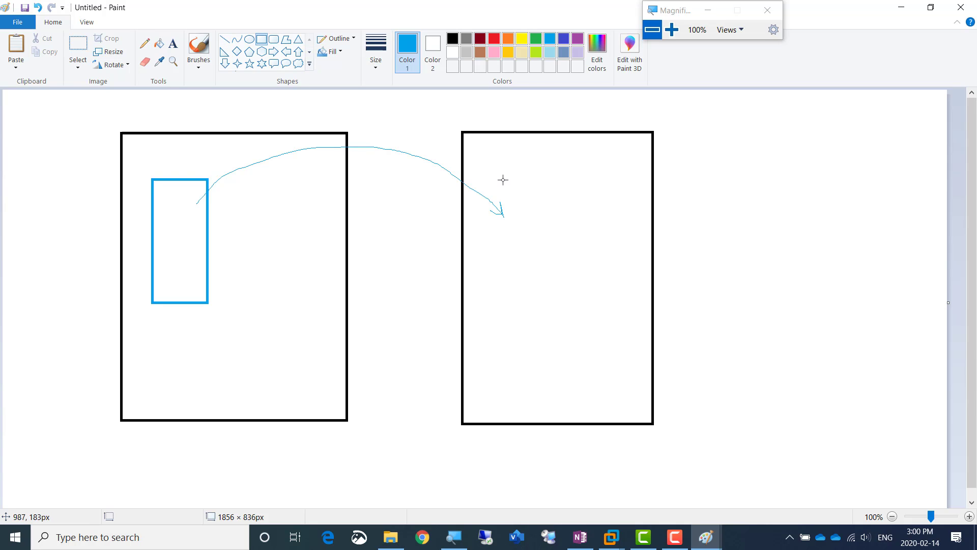
drag(502, 179, 592, 320)
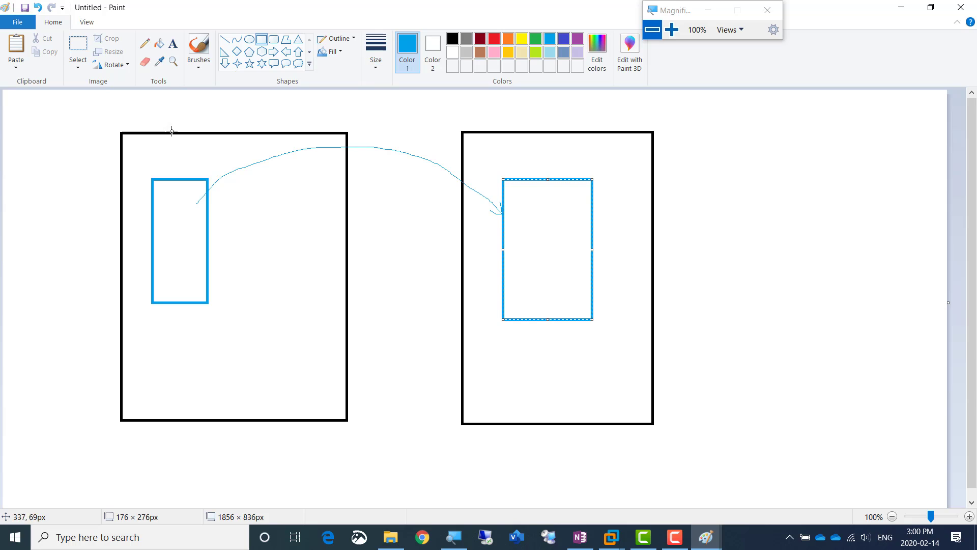
Add the text label "Active VM" above the small blue rectangle in the left-hand black box
click(173, 44)
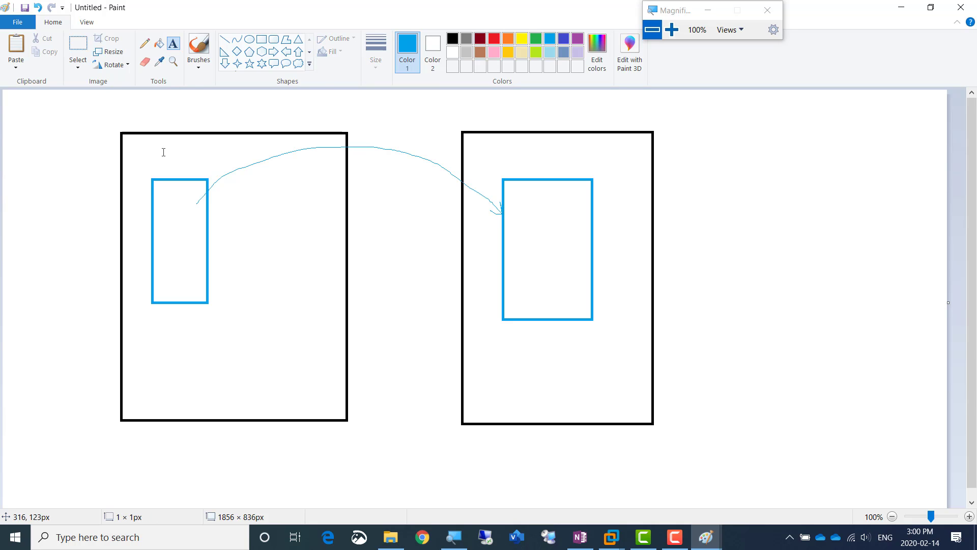
click(163, 145)
text(Active VM)
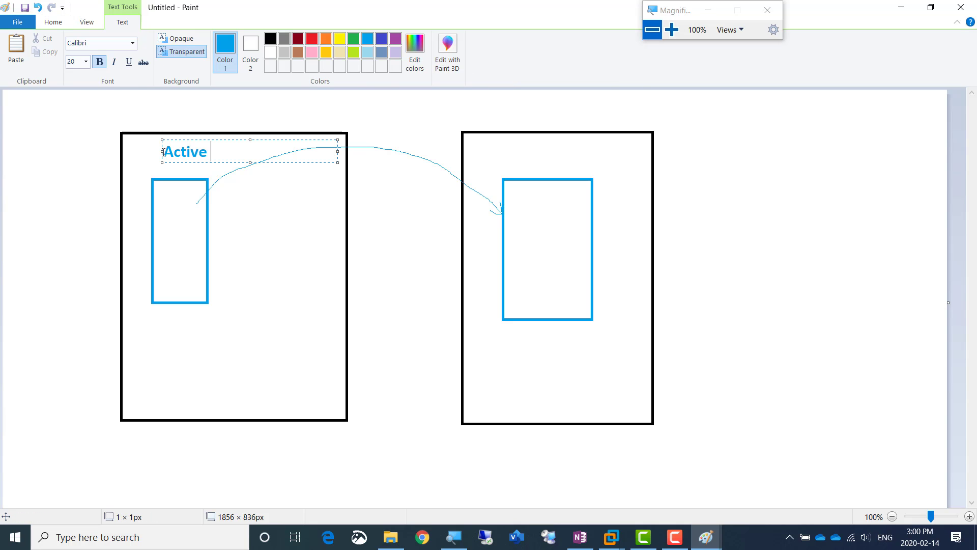
drag(163, 151, 251, 178)
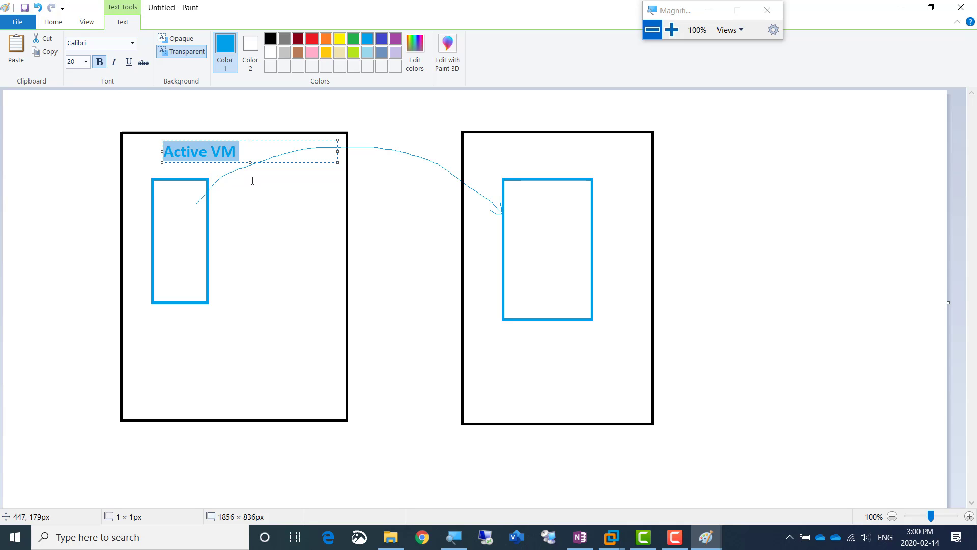
Add the text label "Passive / Standby VM" above the blue rectangle in the right-hand black box
click(509, 162)
click(511, 160)
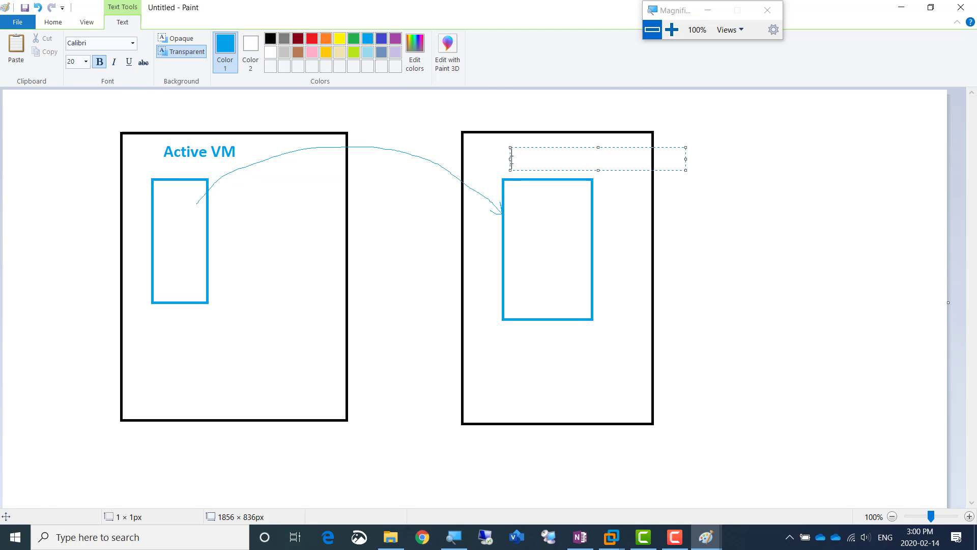
text(Passive / S)
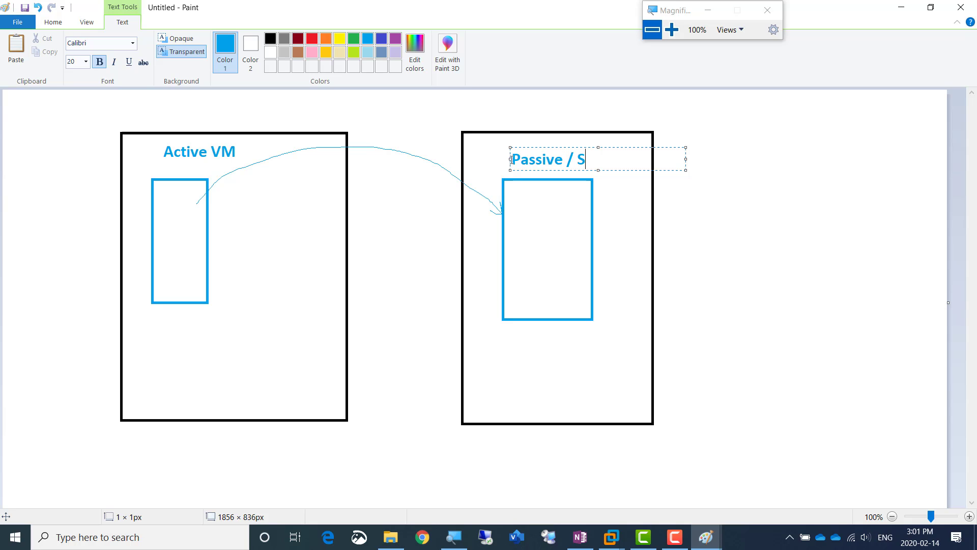
text(tandby VM)
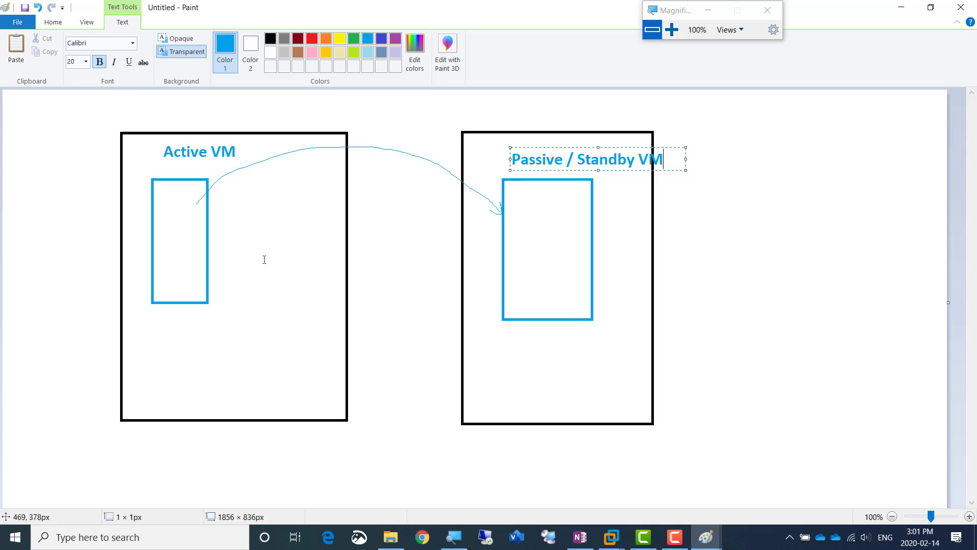
Add the text label "End User Connection" beside the left-hand black box and shift it further left, near the canvas edge
click(55, 23)
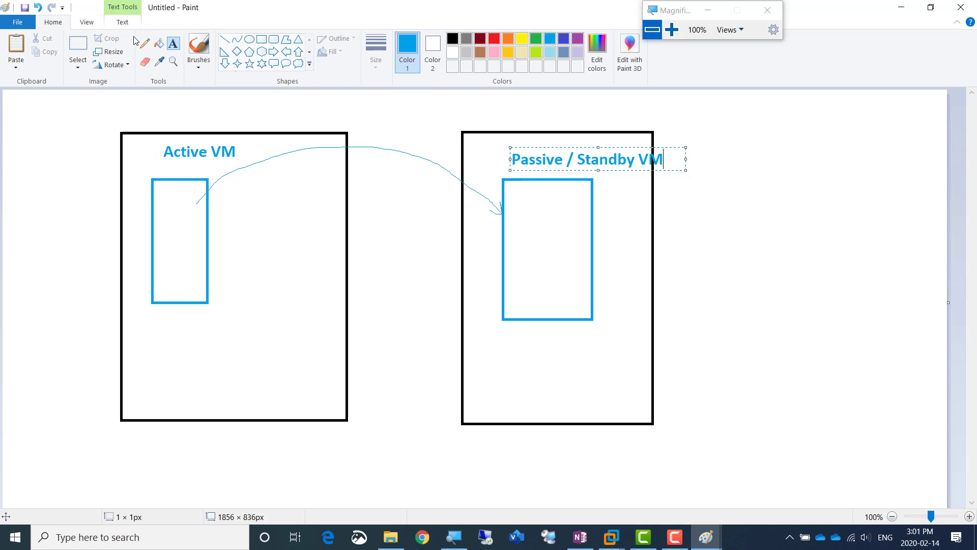
click(145, 44)
click(173, 44)
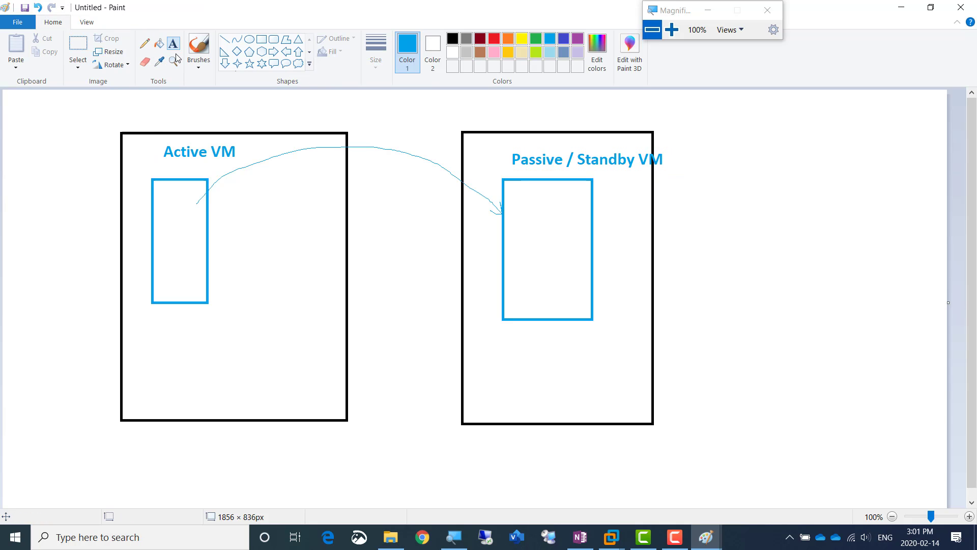
text(E)
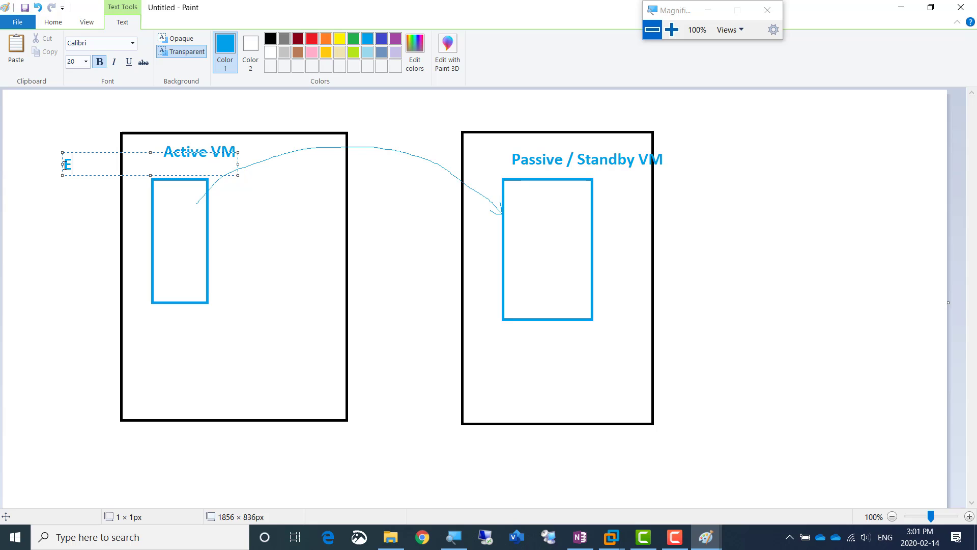
text(nd User Connection)
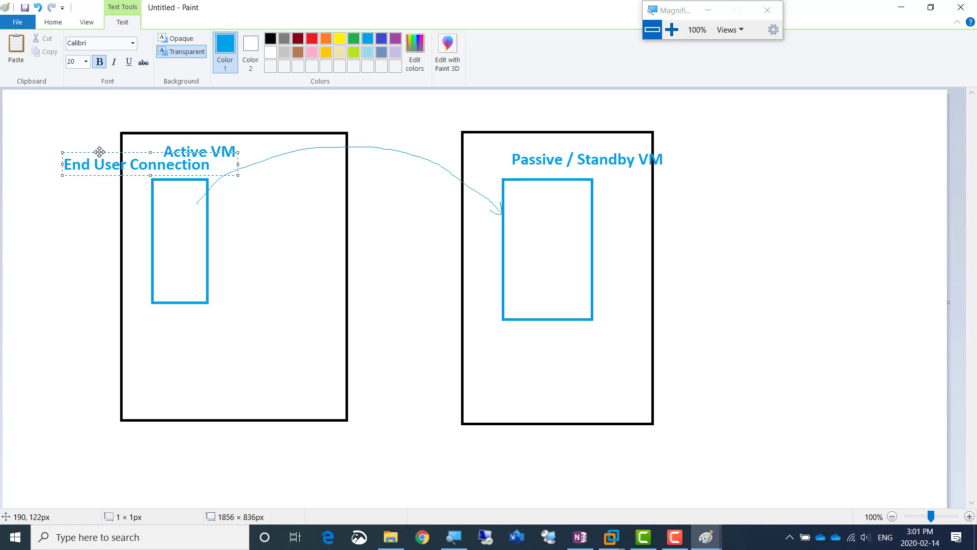
drag(100, 151, 55, 152)
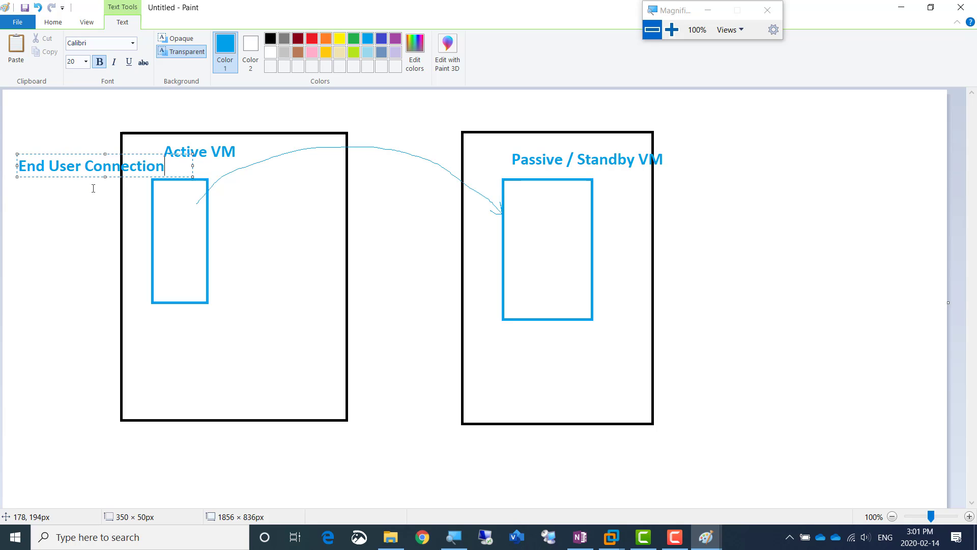
Draw a freehand blue pencil arrow from the "End User Connection" label into the active VM's rectangle
click(53, 24)
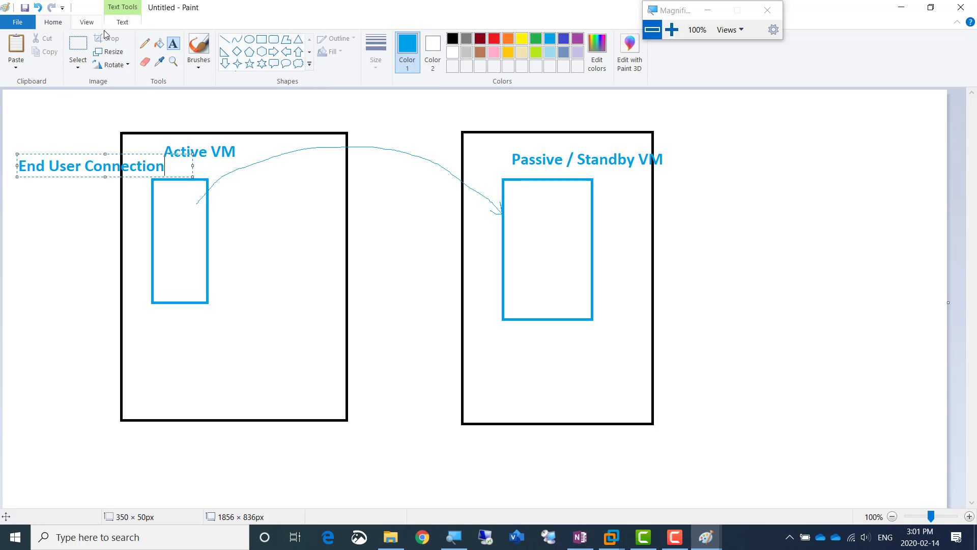
click(144, 43)
mouse_move(42, 182)
mouse_down()
mouse_move(158, 218)
mouse_move(175, 243)
mouse_up()
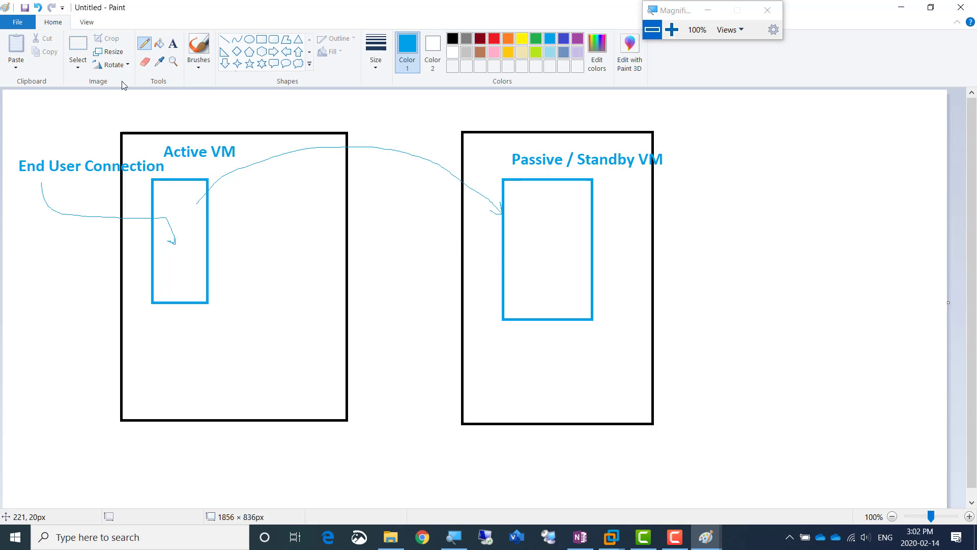
Add the text "All Changes are being replicated to passive Vm till the last second" from inside the active VM's rectangle
click(172, 46)
click(168, 230)
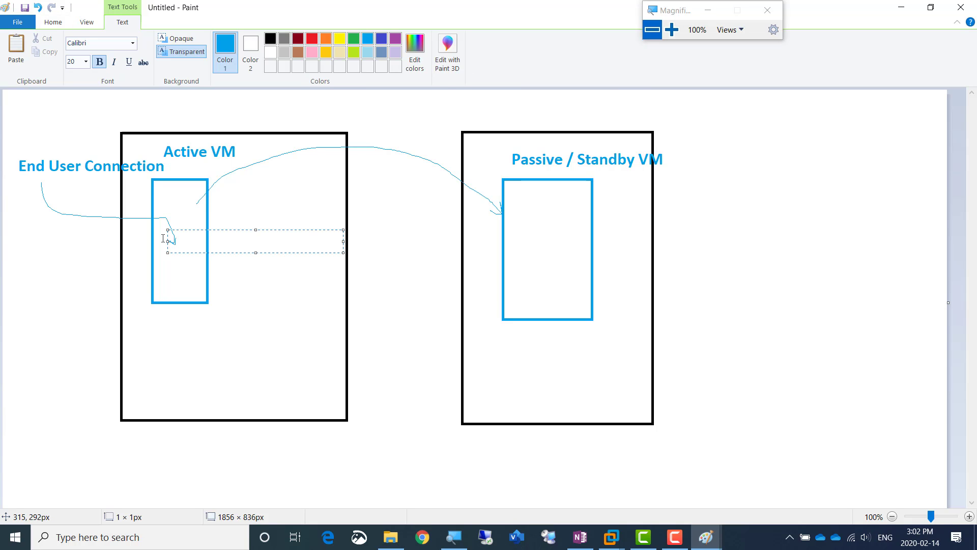
text(All Change)
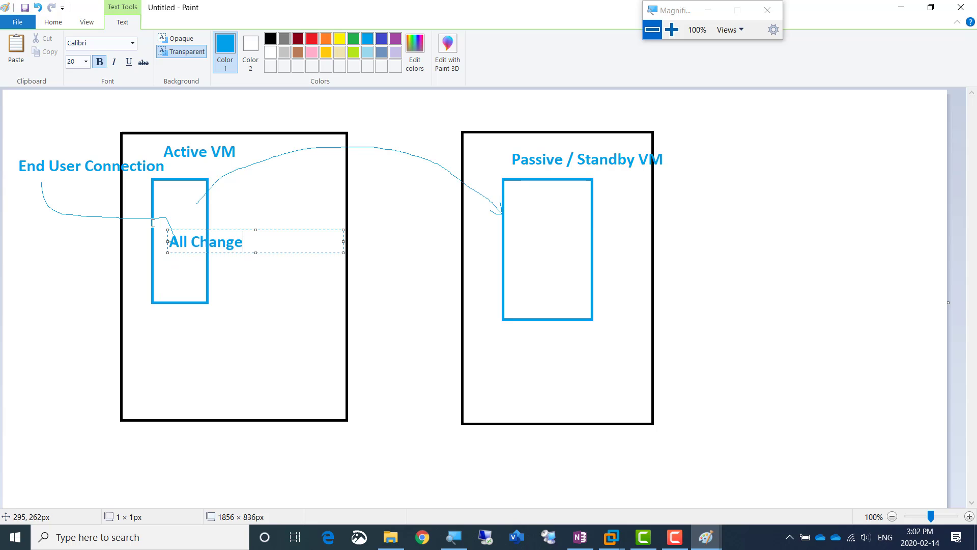
text(s are being )
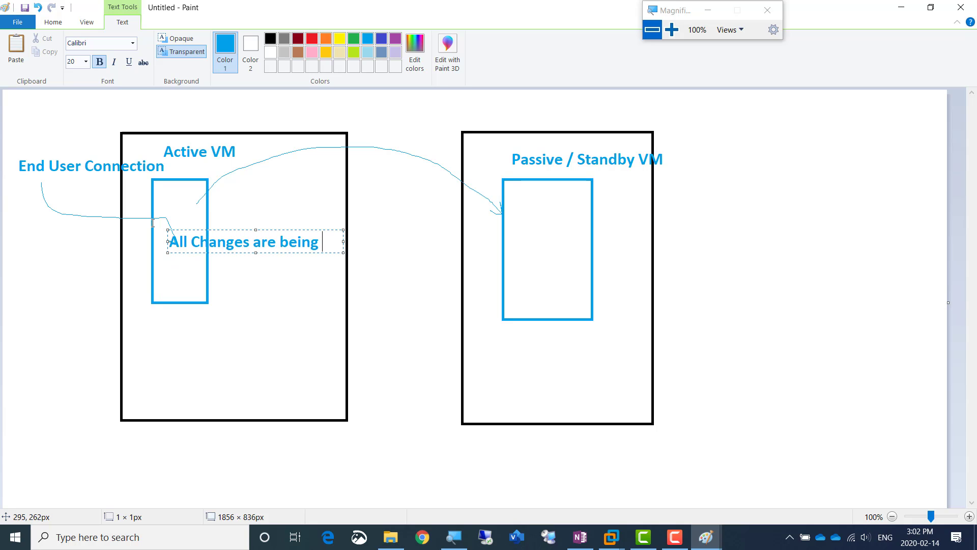
text(replicated to)
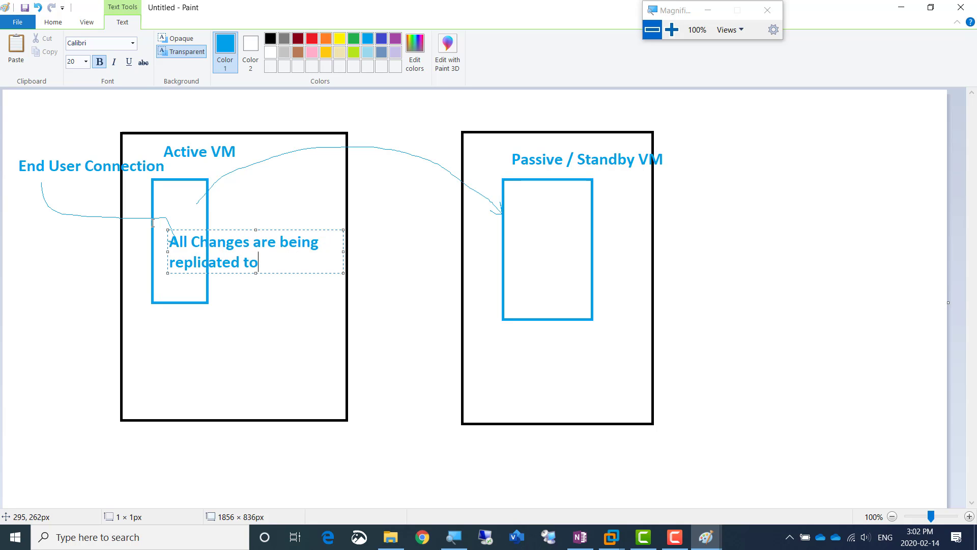
text( passive Vm)
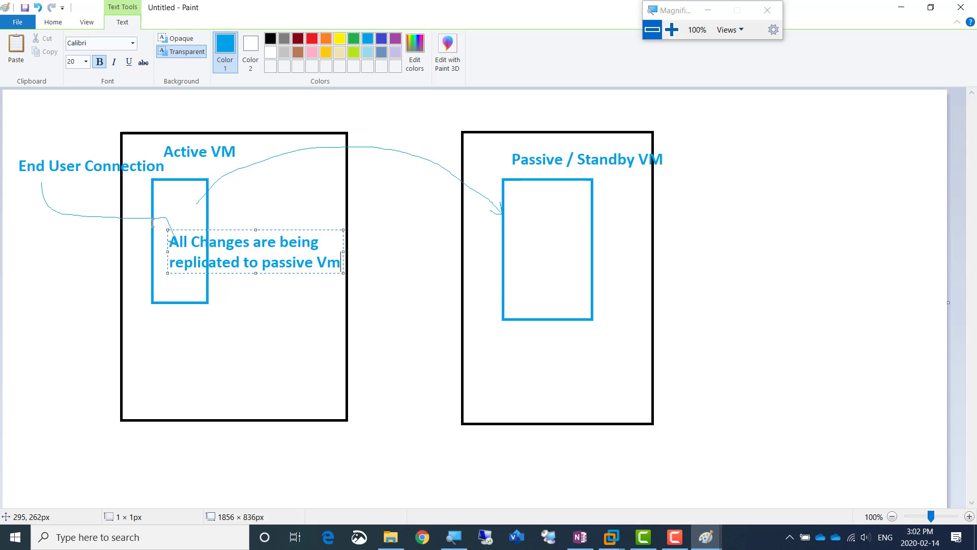
text( till the last second)
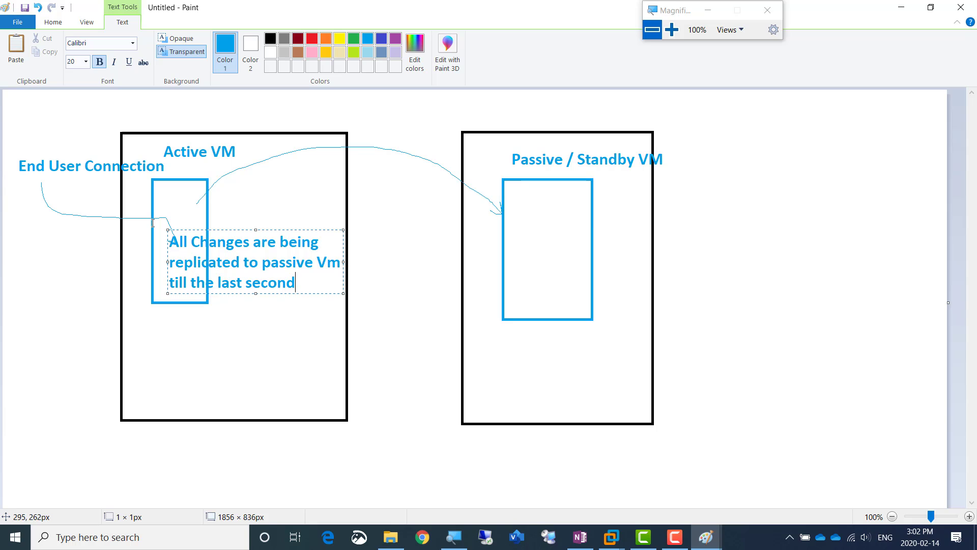
Recolor the whole replication note indigo and commit the text to the canvas
key(ctrl+a)
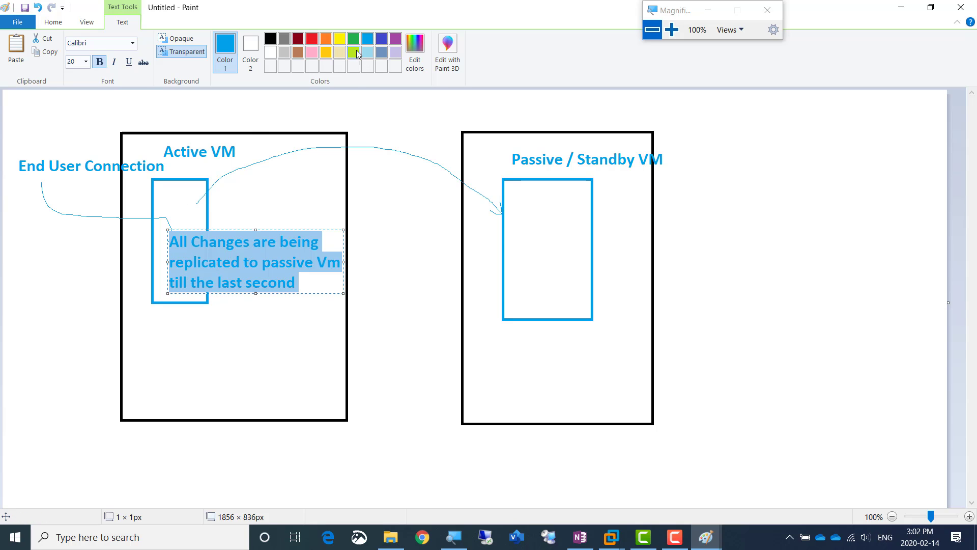
click(381, 39)
click(304, 210)
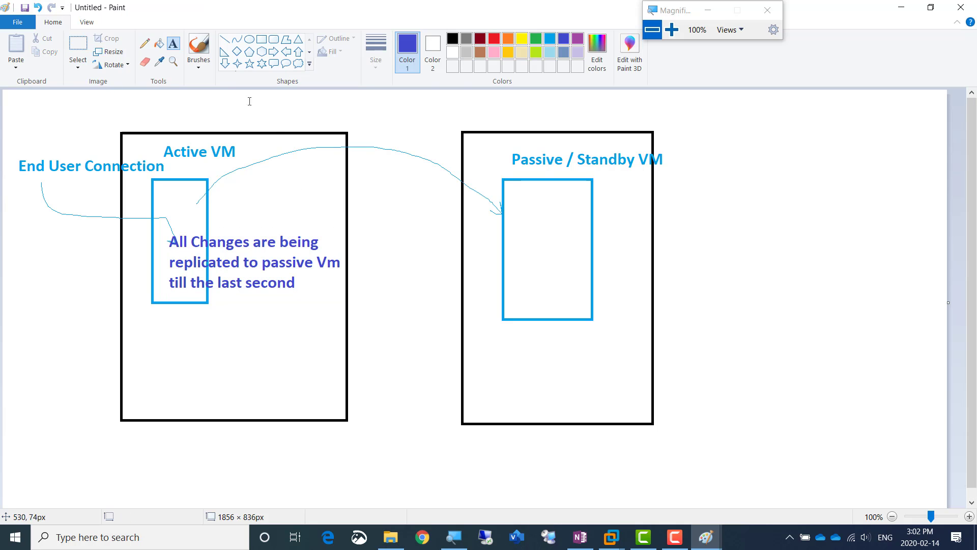
Draw an indigo right-pointing block arrow about 450 × 55 px from the left-hand box toward the passive VM's rectangle
click(278, 52)
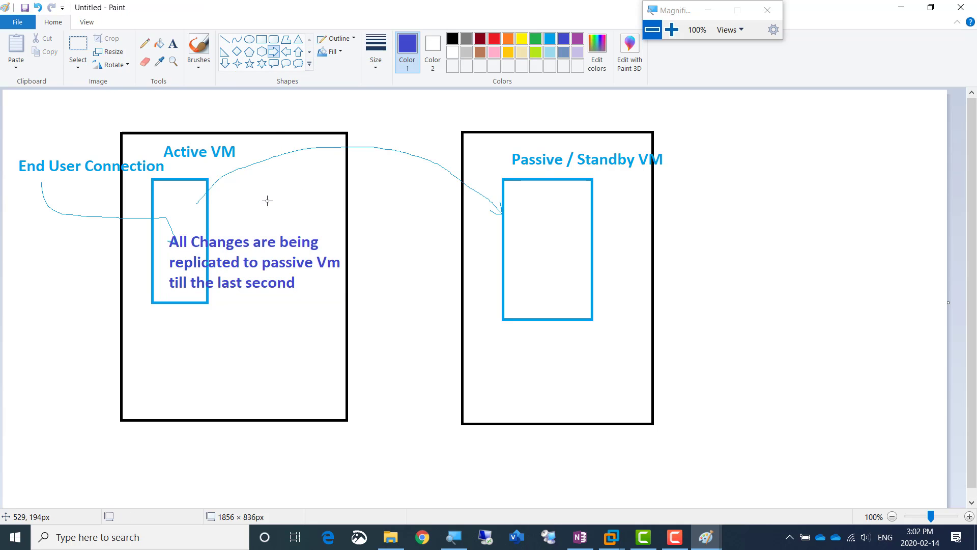
drag(252, 196, 481, 223)
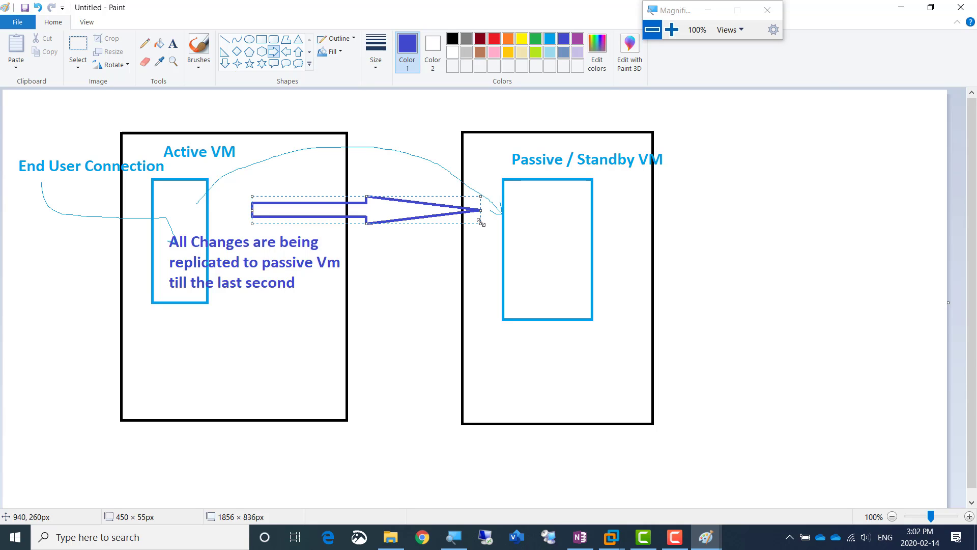
click(618, 215)
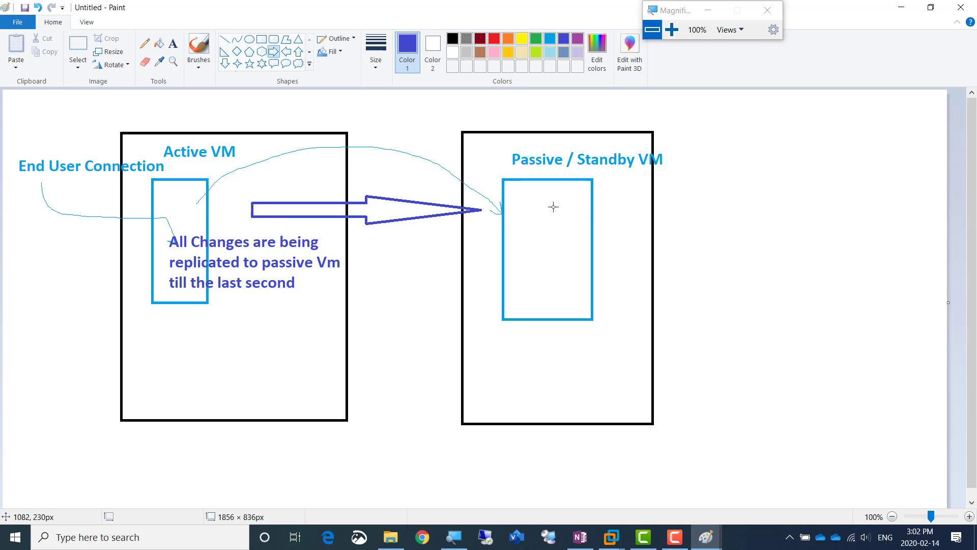
Add the indigo text "synchronous replication" just above the block arrow
click(173, 43)
click(304, 177)
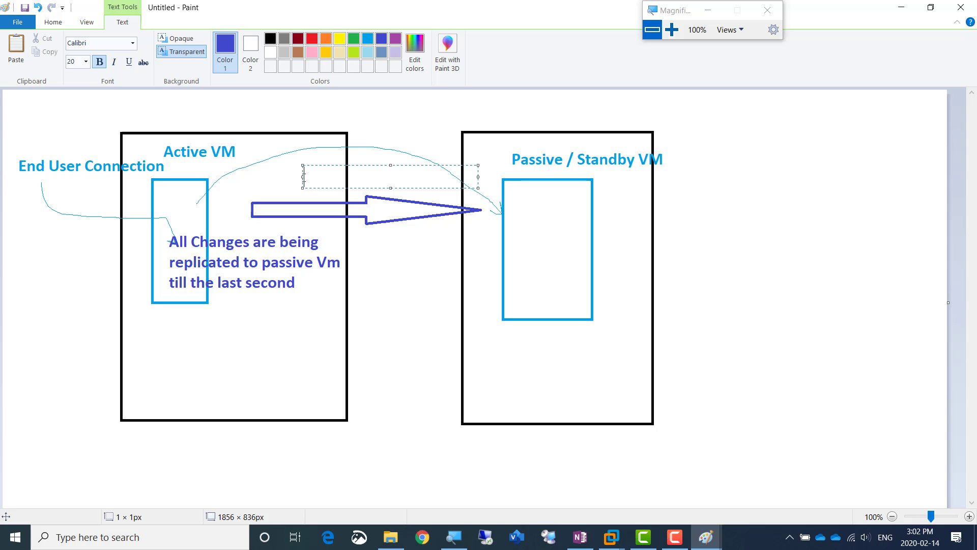
text(synchronous)
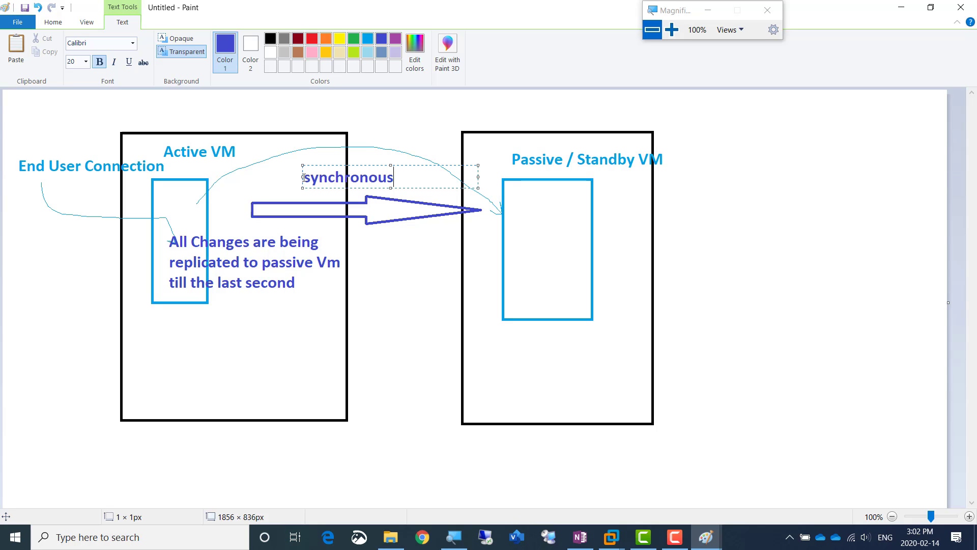
text( replication)
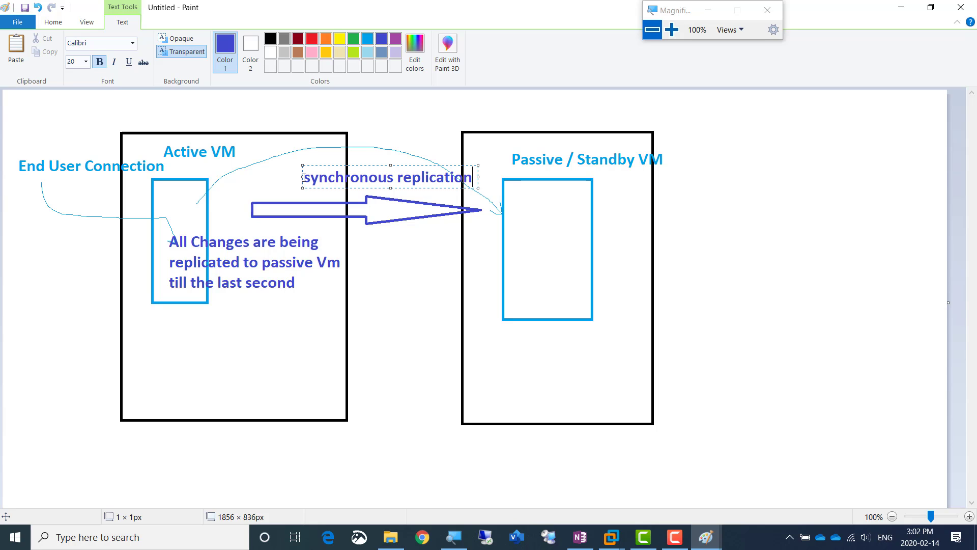
Add "ASyncronous Rpelication" to the same text six lines below, and widen the text box to about 425 px
key(Return)
key(Return)
key(Return)
key(Return)
key(Return)
key(Return)
key(Return)
key(Return)
key(Return)
key(Return)
key(Return)
key(Return)
key(Return)
text(ASync)
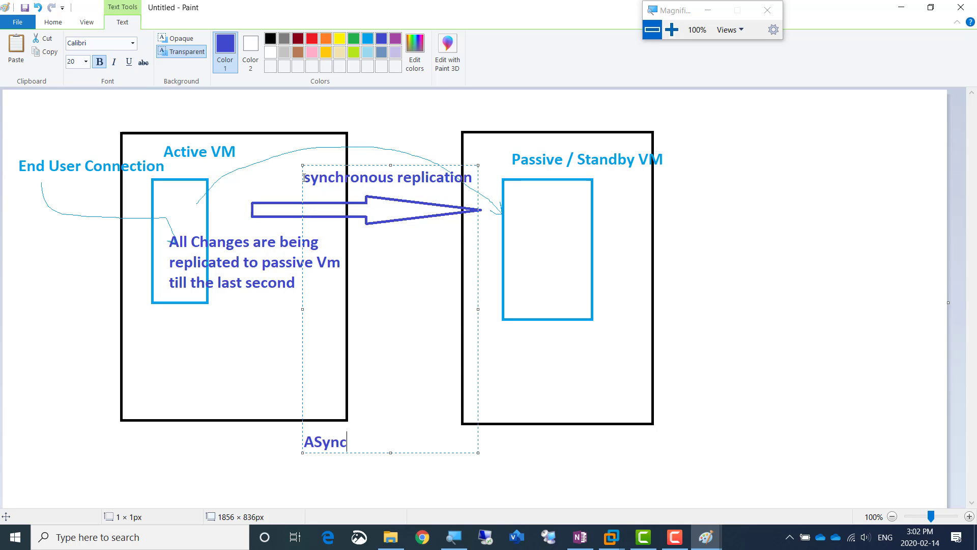
text(ronous Rpel)
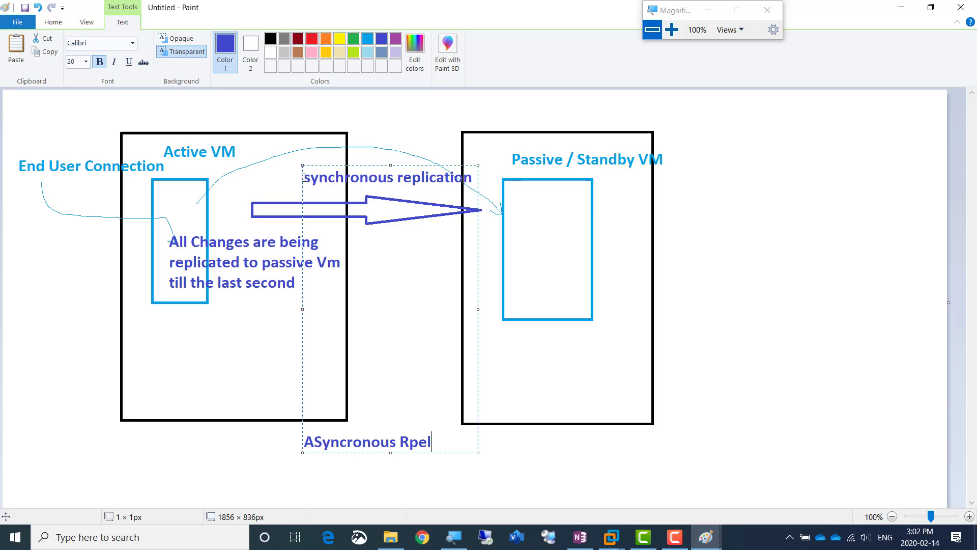
text(ication)
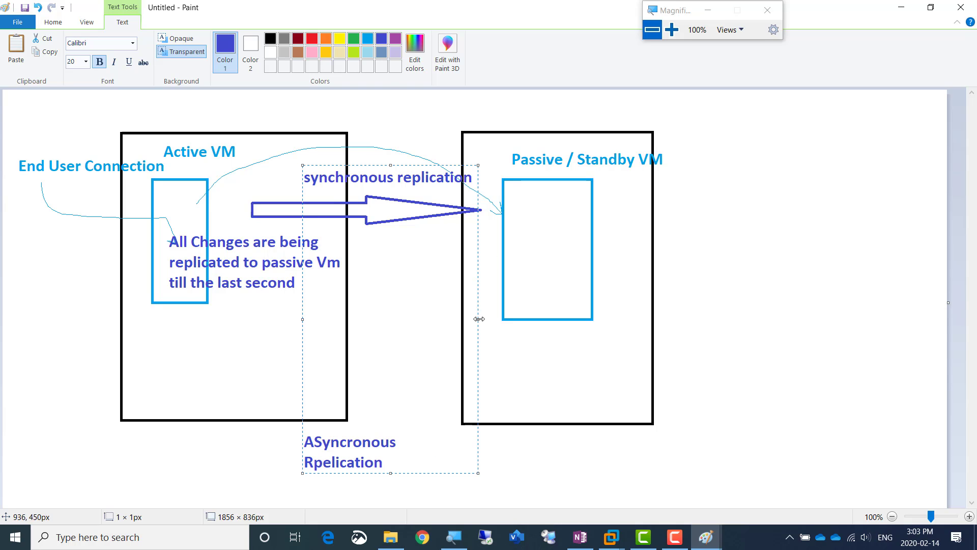
drag(486, 318, 516, 318)
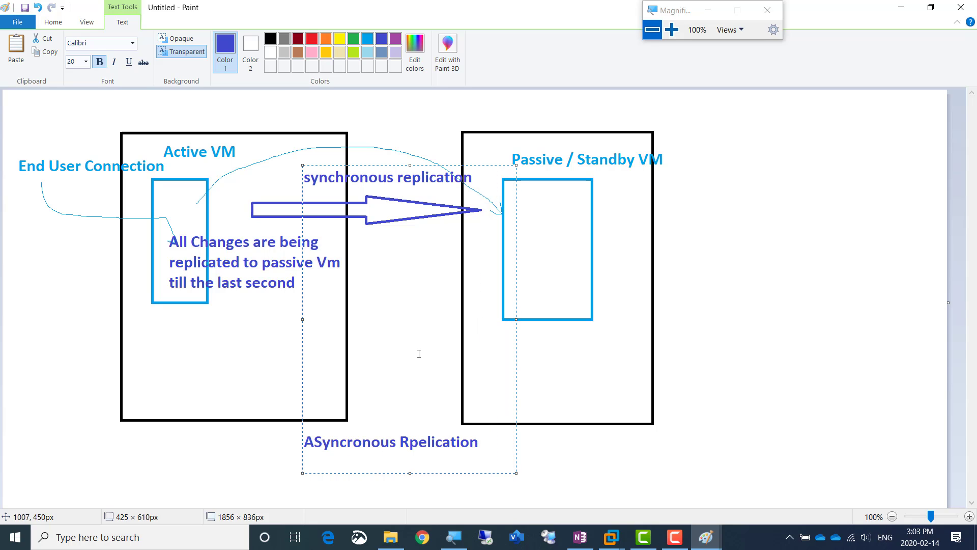
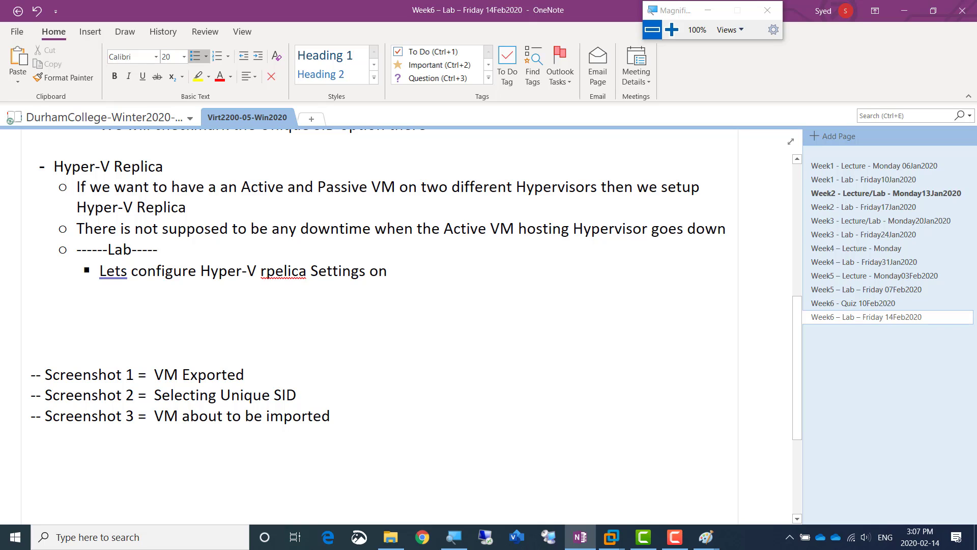
Complete the replica settings bullet with "Both Hypervisors" and correct the misspelled "rpelica" to "replica"
text(Both Hypervisors)
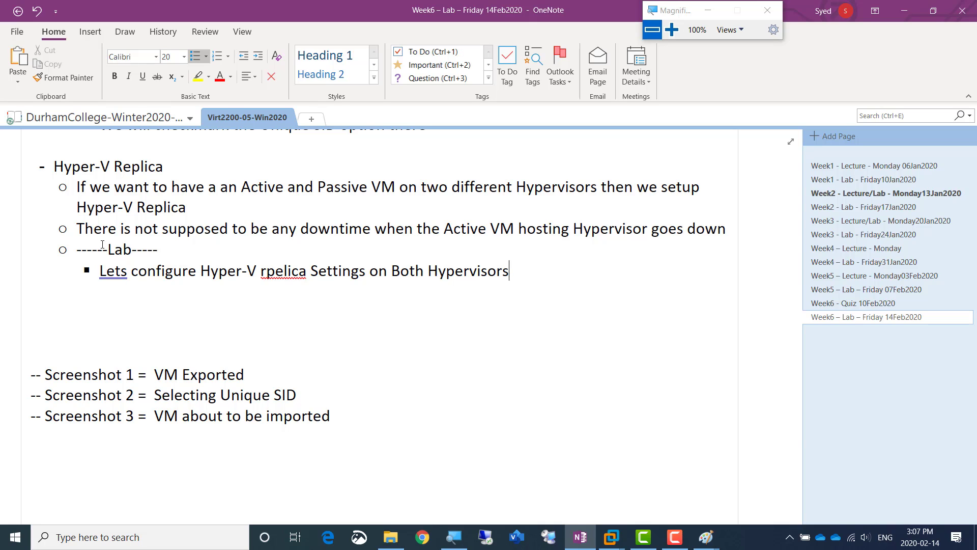
right_click(272, 277)
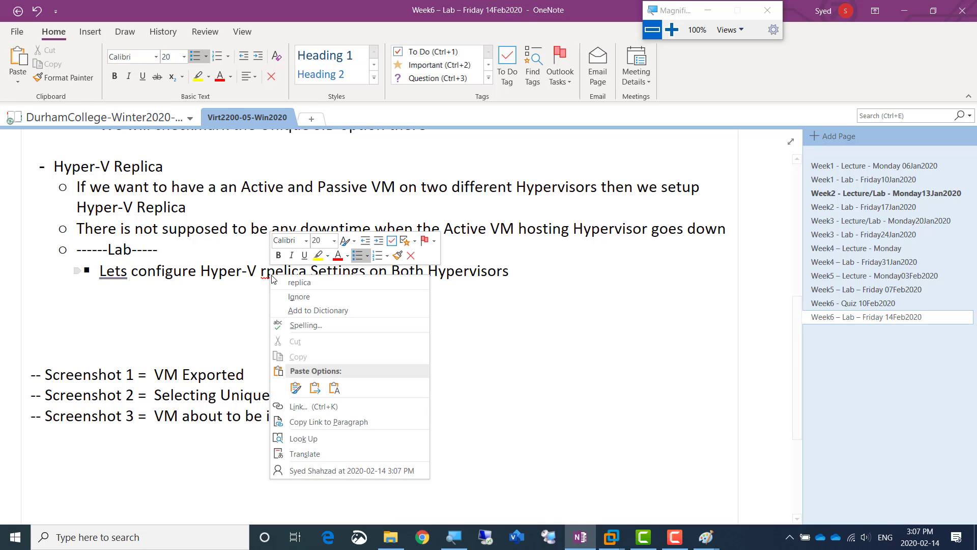
click(300, 282)
Add the lab bullet "Lets create a folder in C drive of both Hypervisors called ReplicaVmAmir"
click(544, 274)
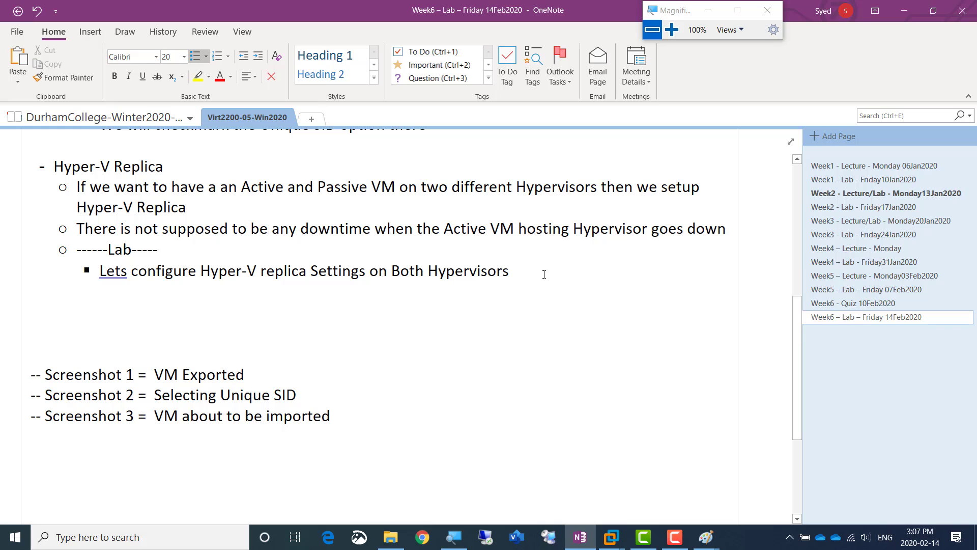
key(Return)
text(Lets cr)
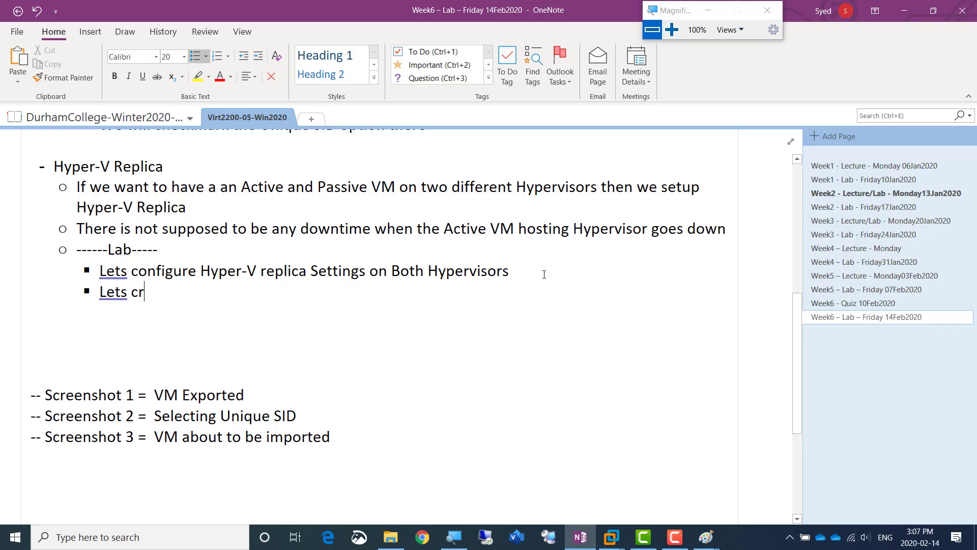
text(eate afolder)
key(BackSpace)
key(BackSpace)
key(BackSpace)
key(BackSpace)
key(BackSpace)
key(BackSpace)
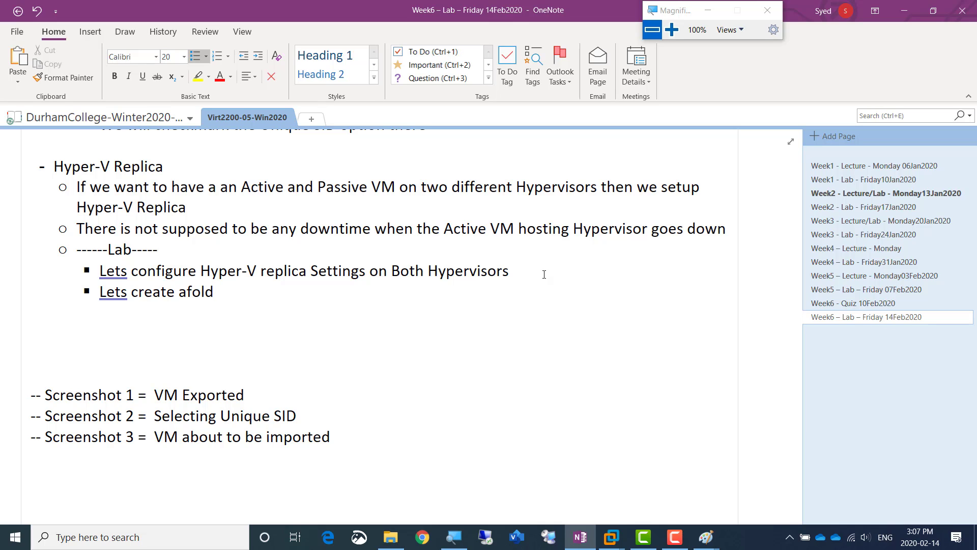
text(folder in)
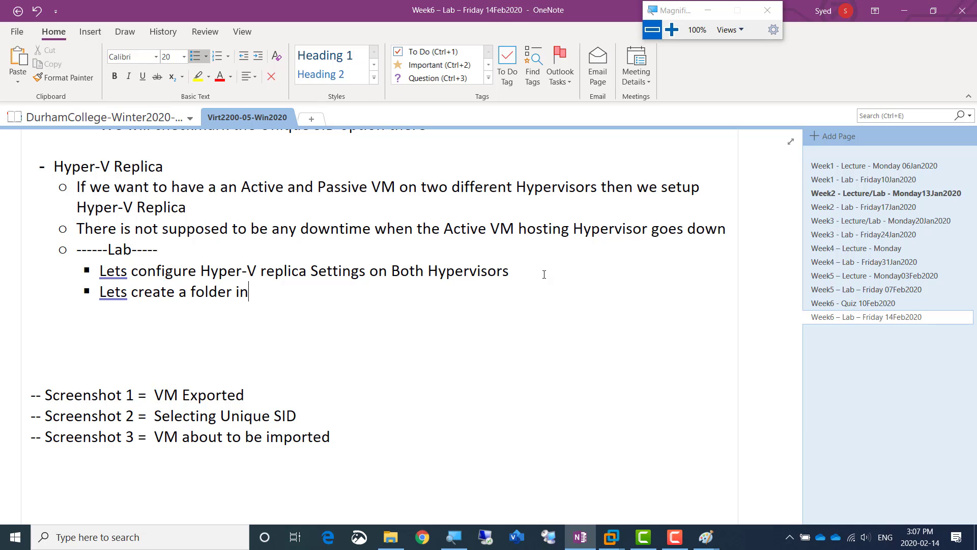
text( C erive)
key(BackSpace)
key(BackSpace)
key(BackSpace)
key(BackSpace)
key(BackSpace)
text(drive of both)
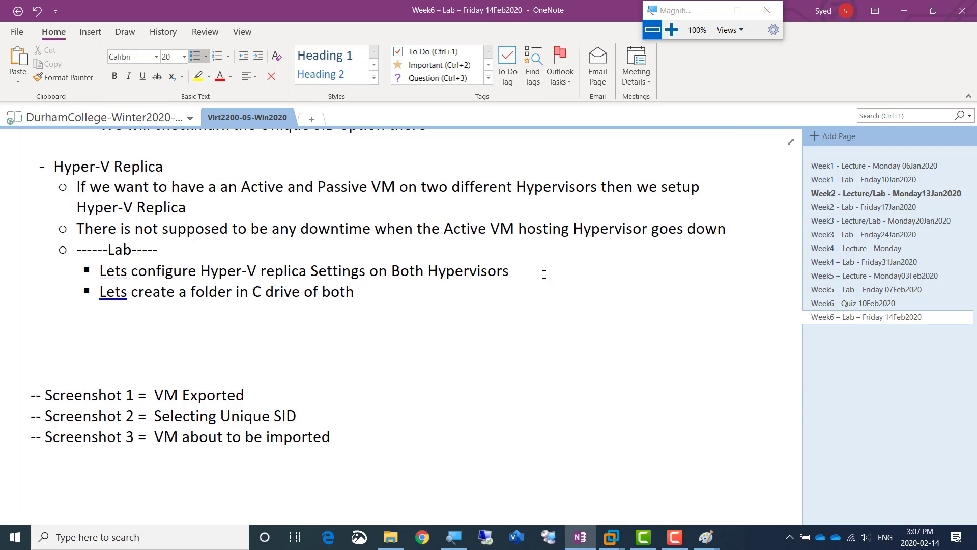
text( Hypervisors called)
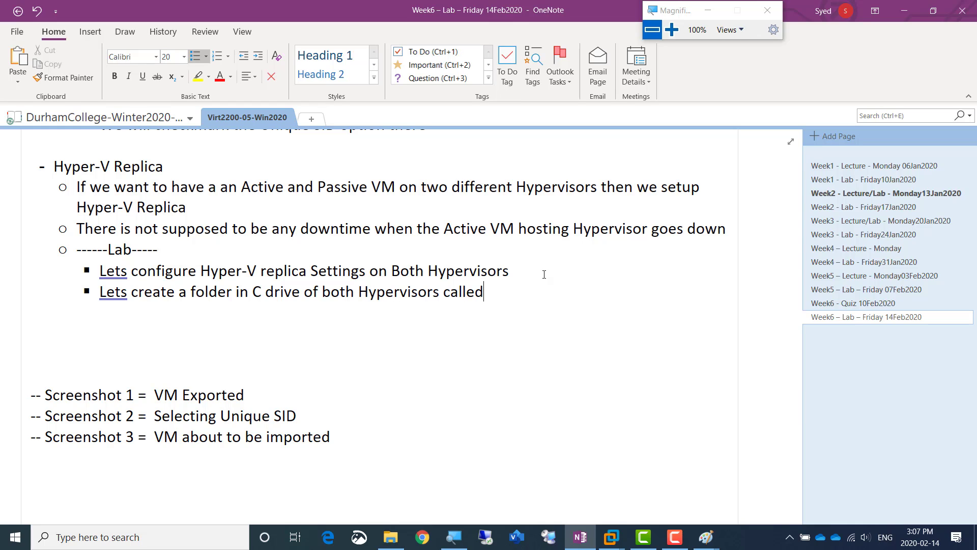
text( ReplicaVmAmir)
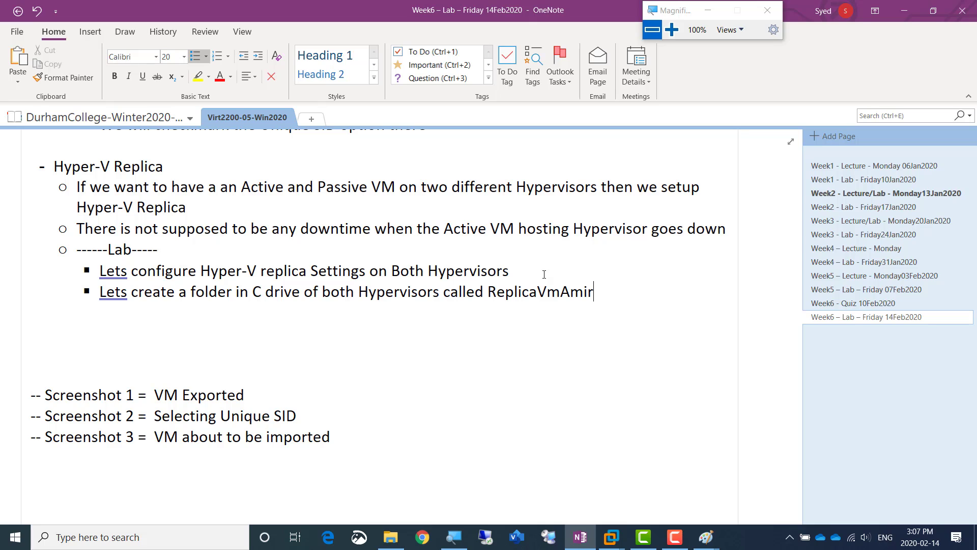
Add the lab bullet "We will try to explore the features of Hyper-v replica" below the folder bullet
key(Return)
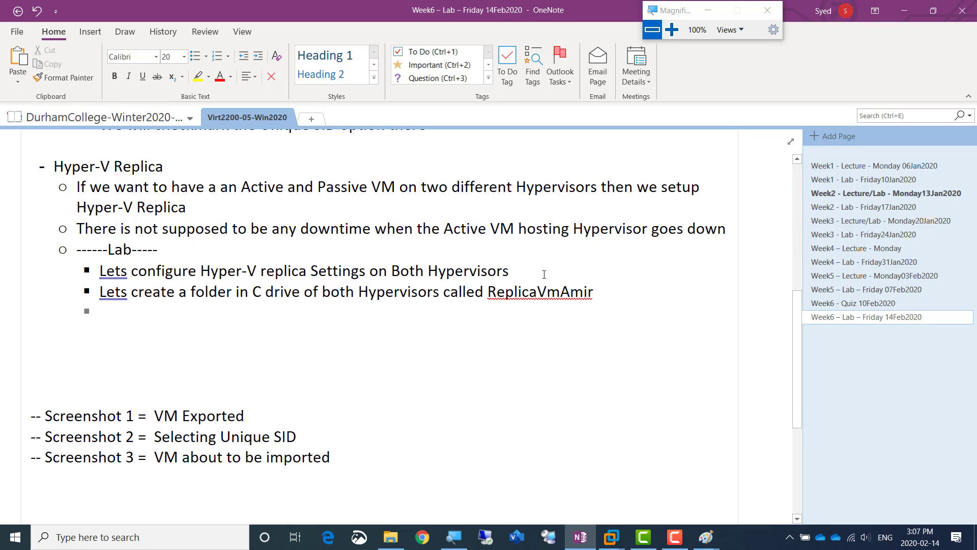
text(We wi)
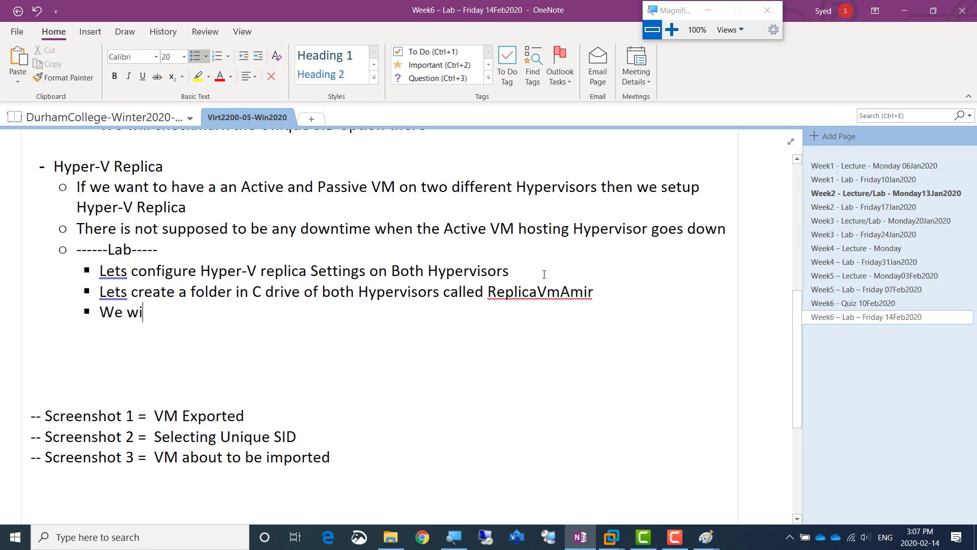
text(ll try to expl)
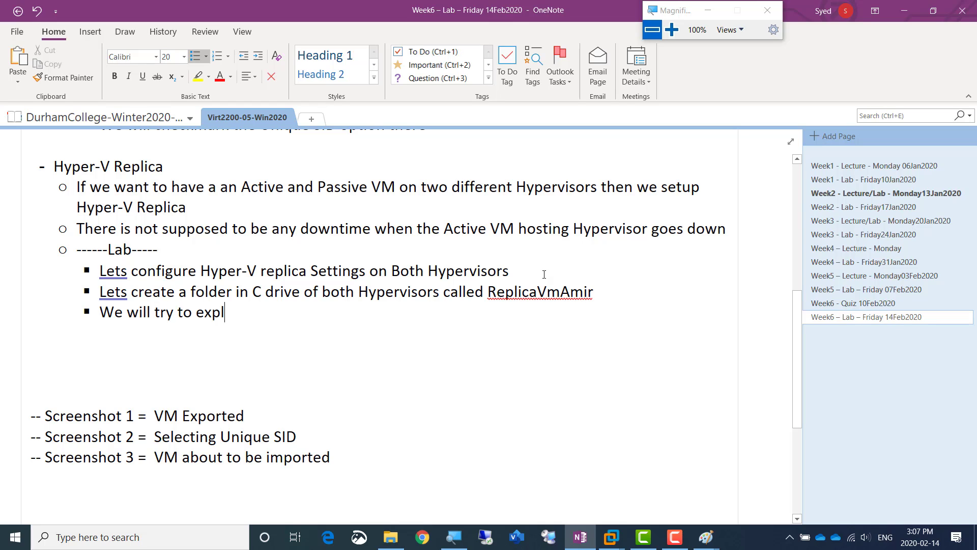
text(ore the featu)
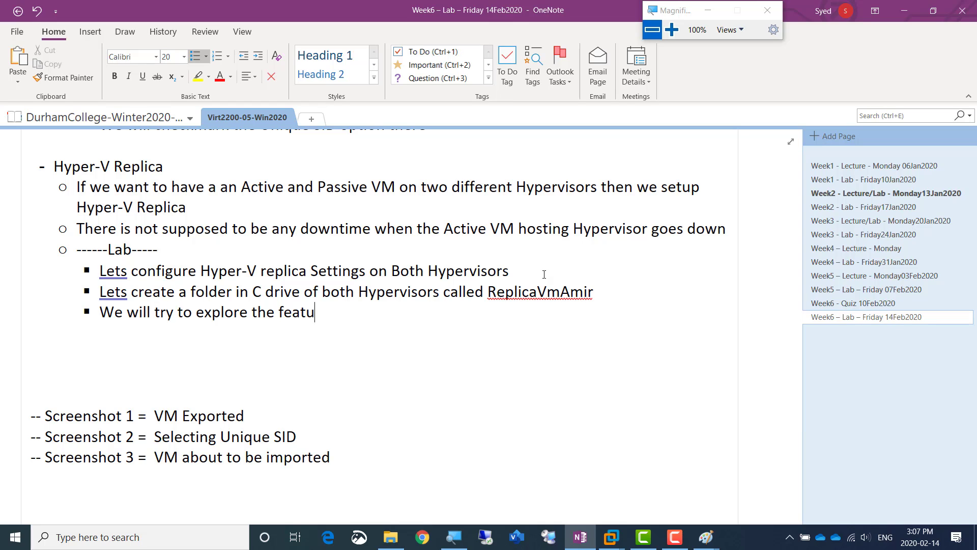
text(res of Hyper)
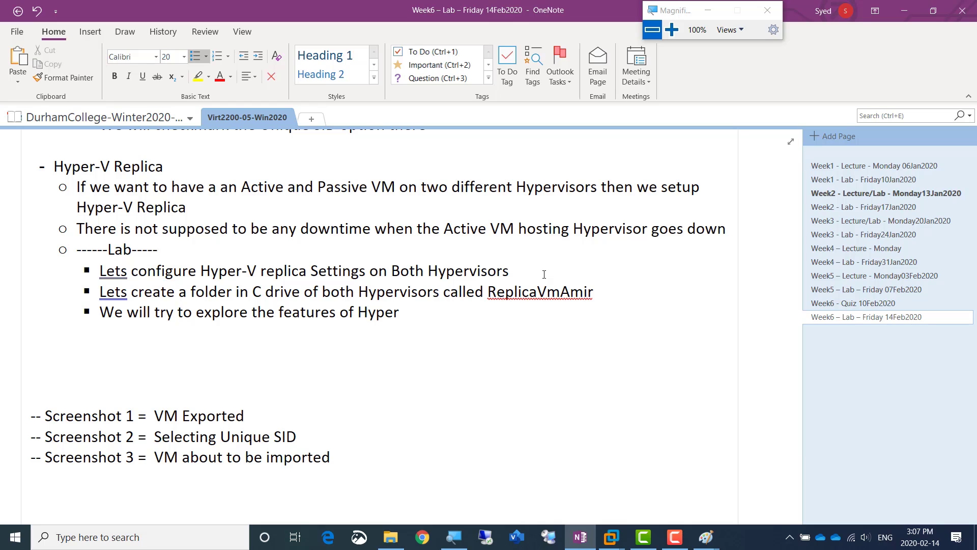
text(-v replica)
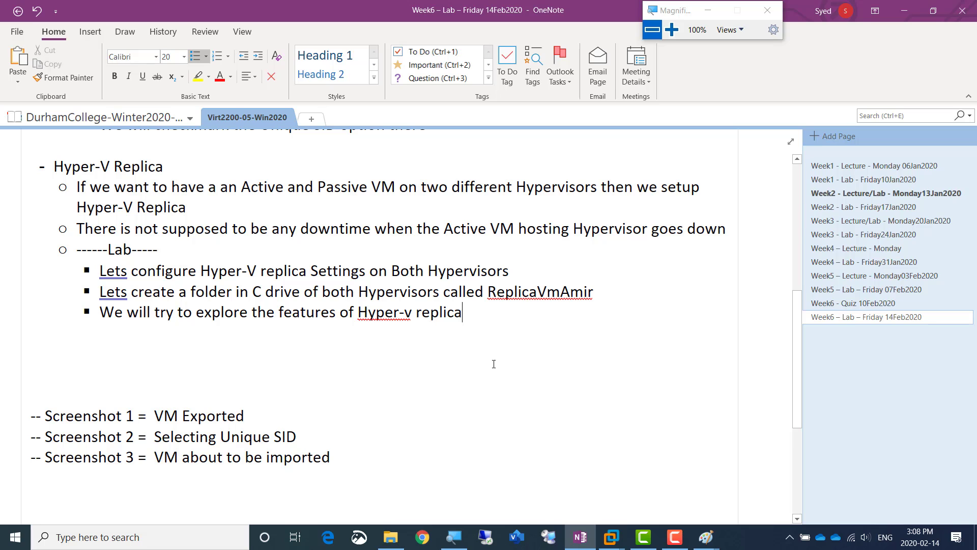
Switch to the Windows Server 2012 VM ending in Virt2200-10Jan20 in VMware Workstation and unlock it with the account password
key(alt+Tab)
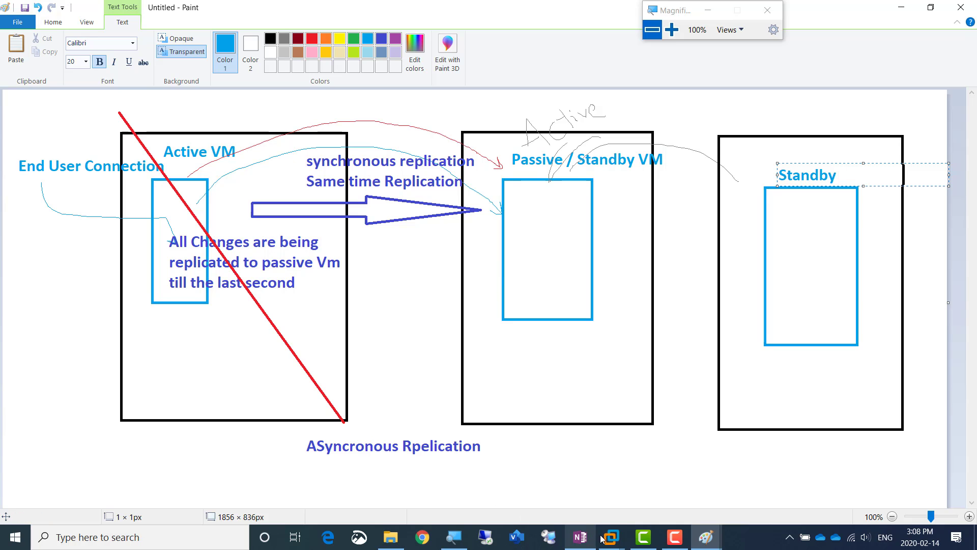
click(615, 543)
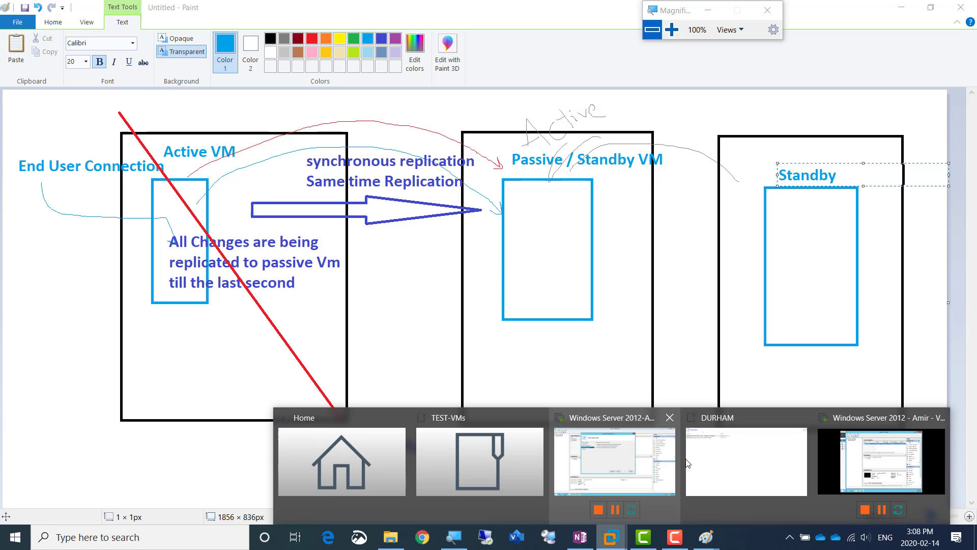
click(626, 460)
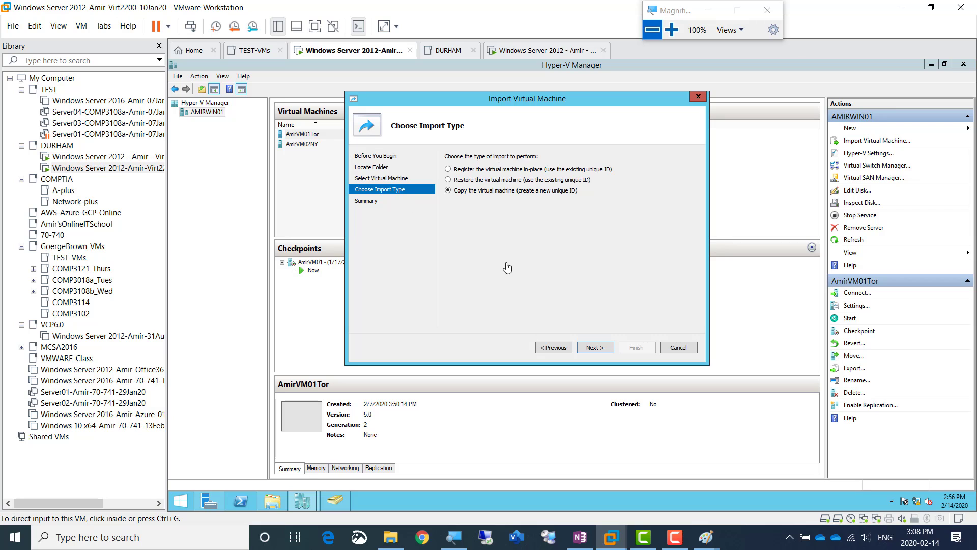
click(687, 350)
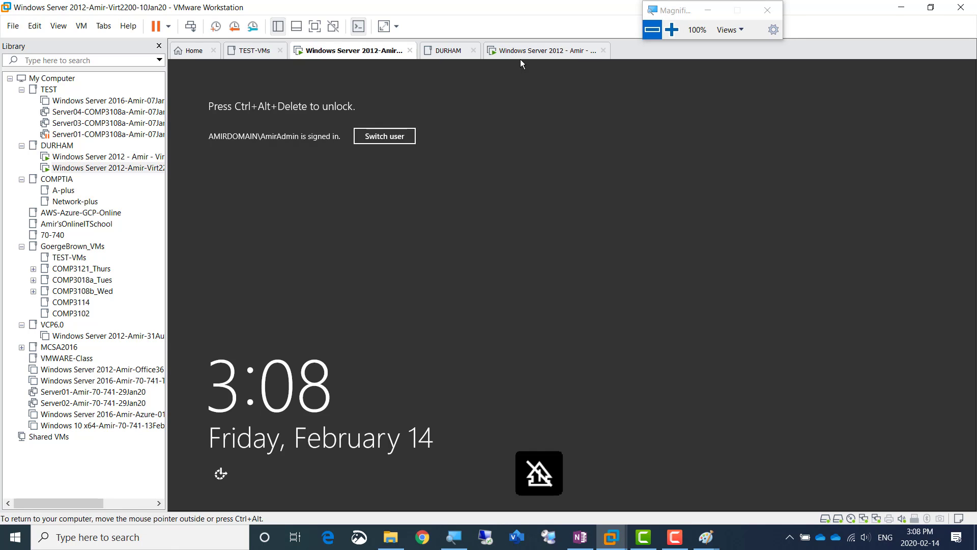
click(190, 26)
click(568, 236)
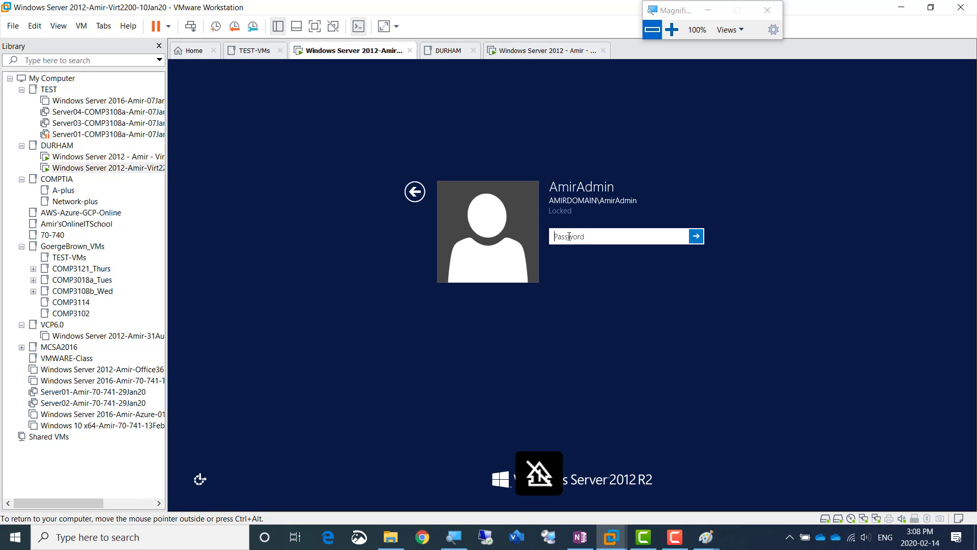
text(•••••••••)
key(Return)
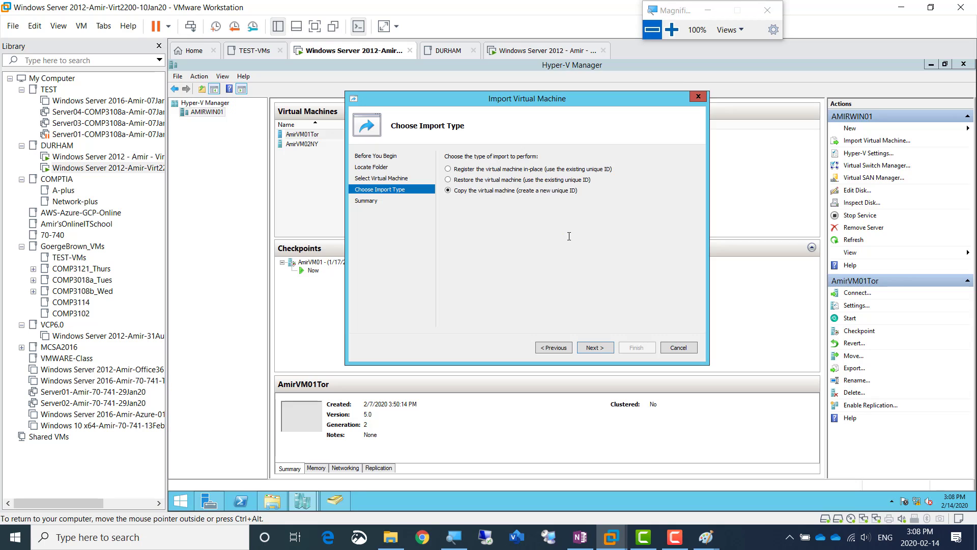
Cancel the Import Virtual Machine wizard and view the Hyper-V Settings of the AMIRWIN01 host
click(671, 31)
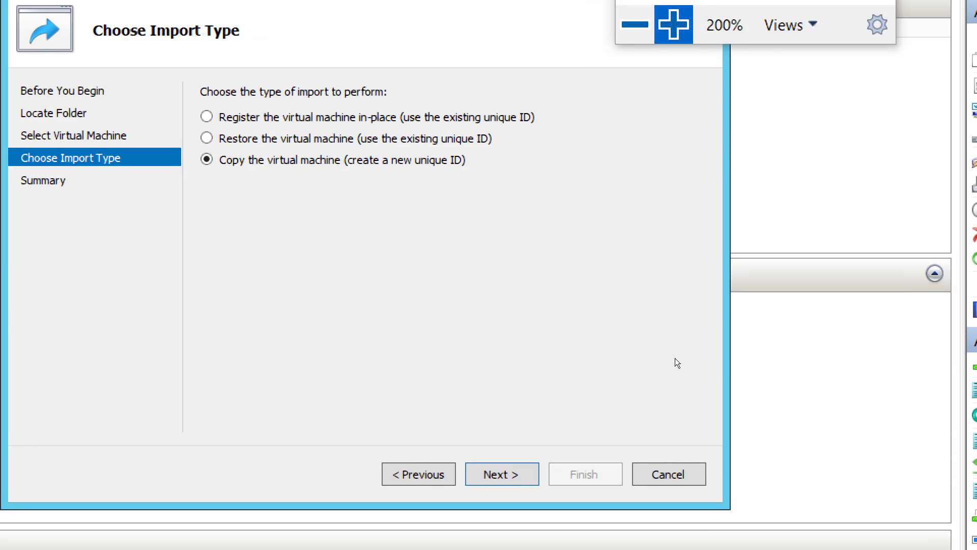
click(668, 474)
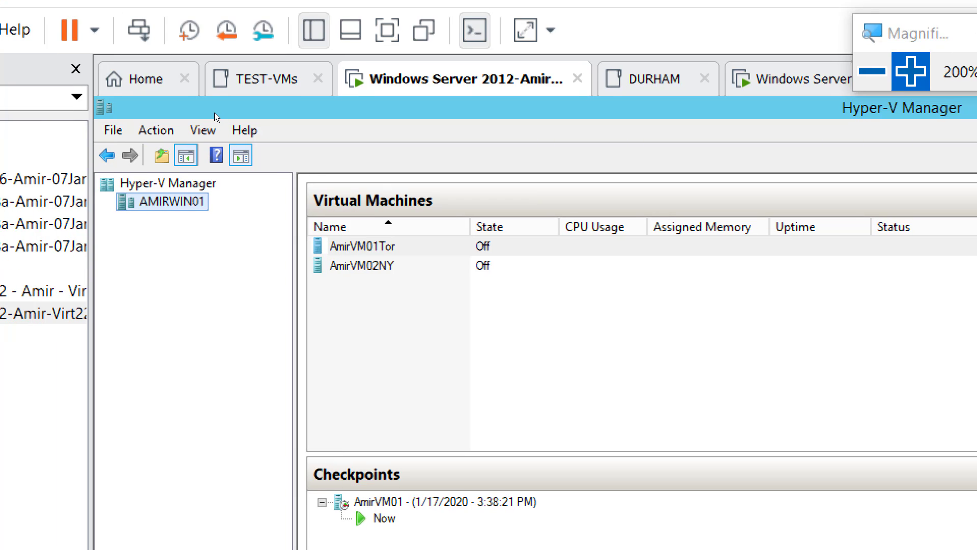
right_click(187, 203)
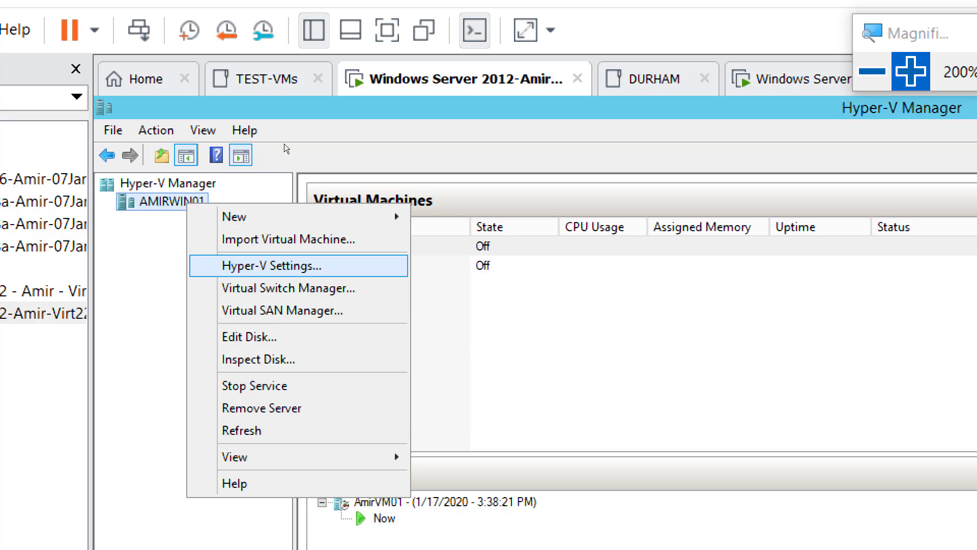
key(Return)
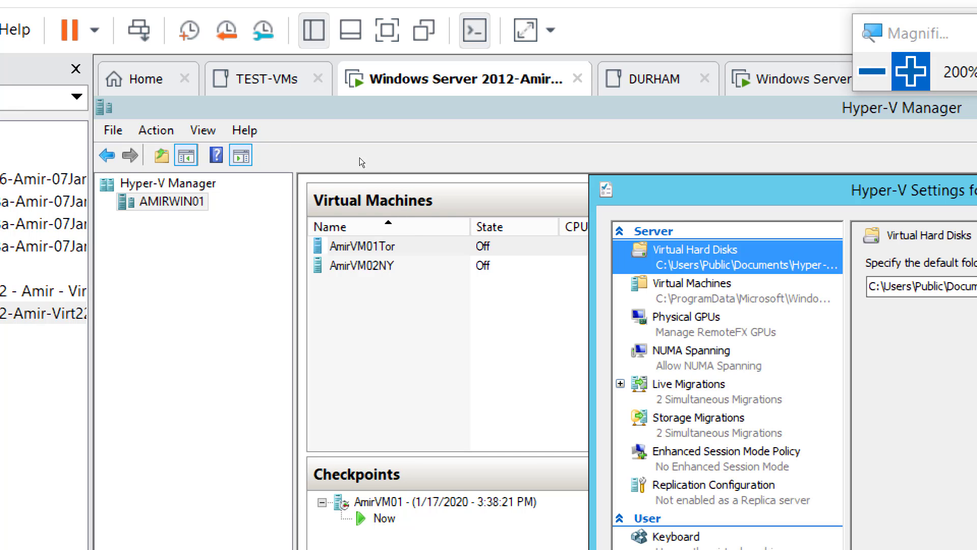
drag(776, 199, 480, 161)
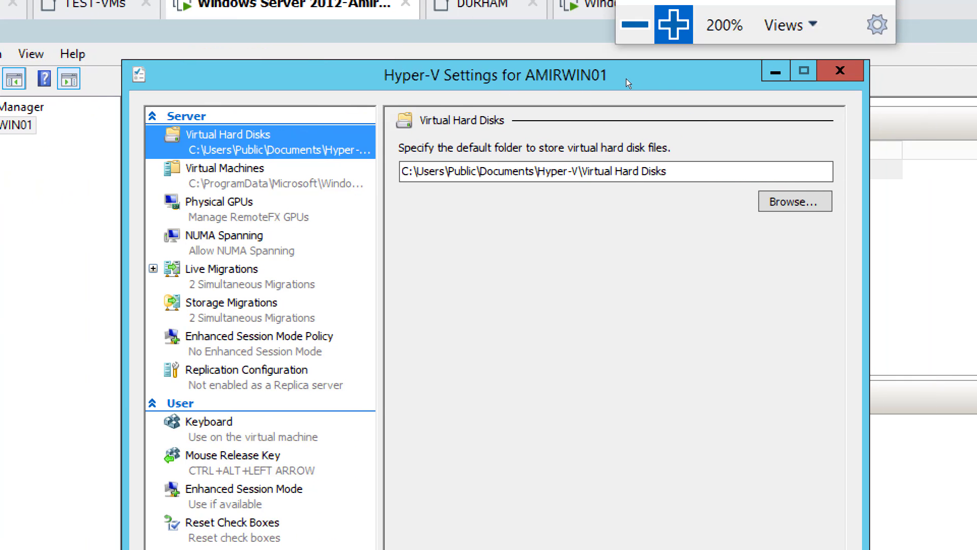
key(Escape)
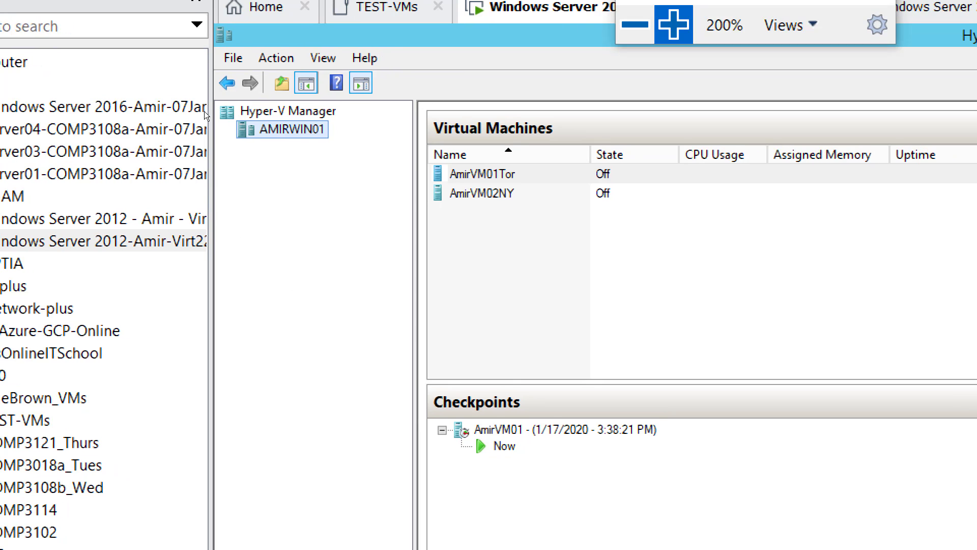
Show the commands available for the AMIRWIN01 host and point out Hyper-V Settings
right_click(317, 139)
key(Down)
key(Down)
key(Down)
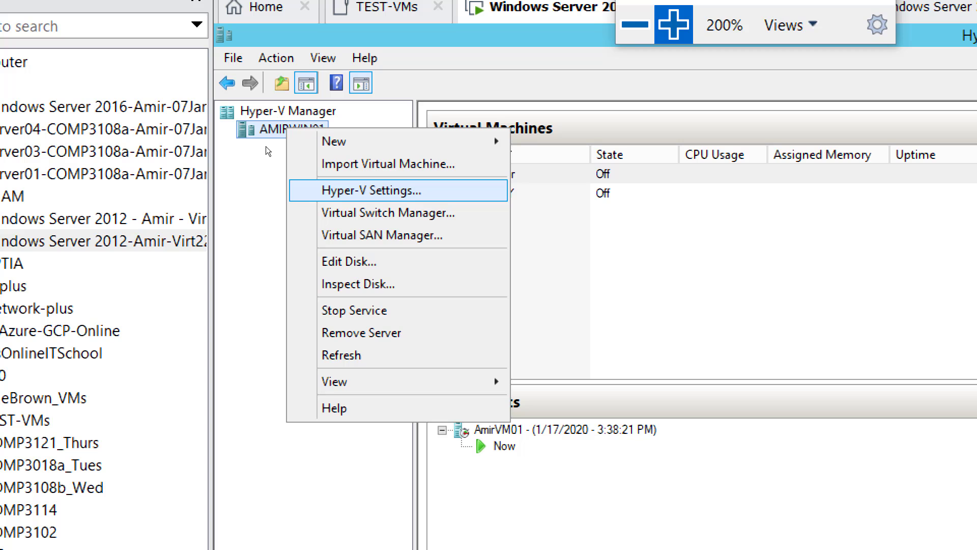
click(635, 25)
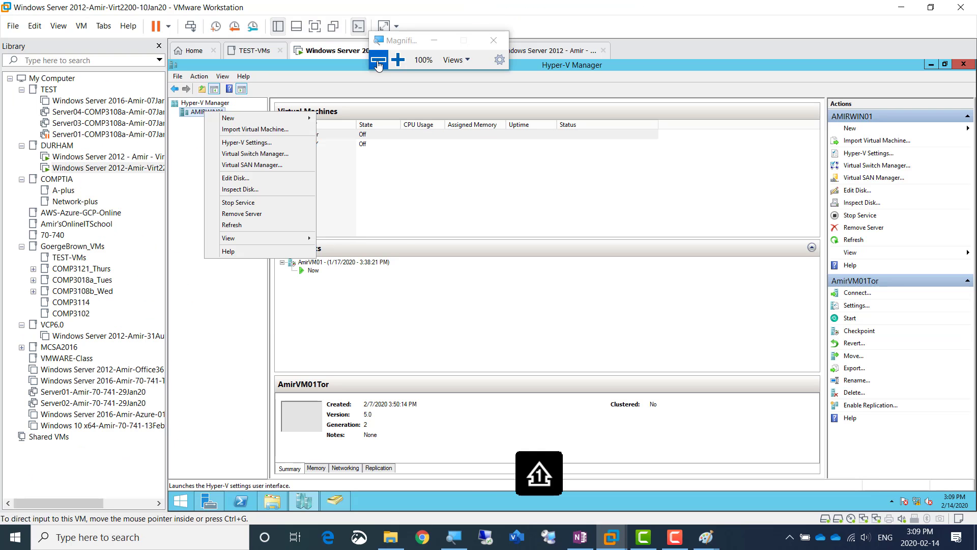
Switch to the OneNote lab page and write the example password on the blank line between the lab bullets and the screenshot list
click(579, 537)
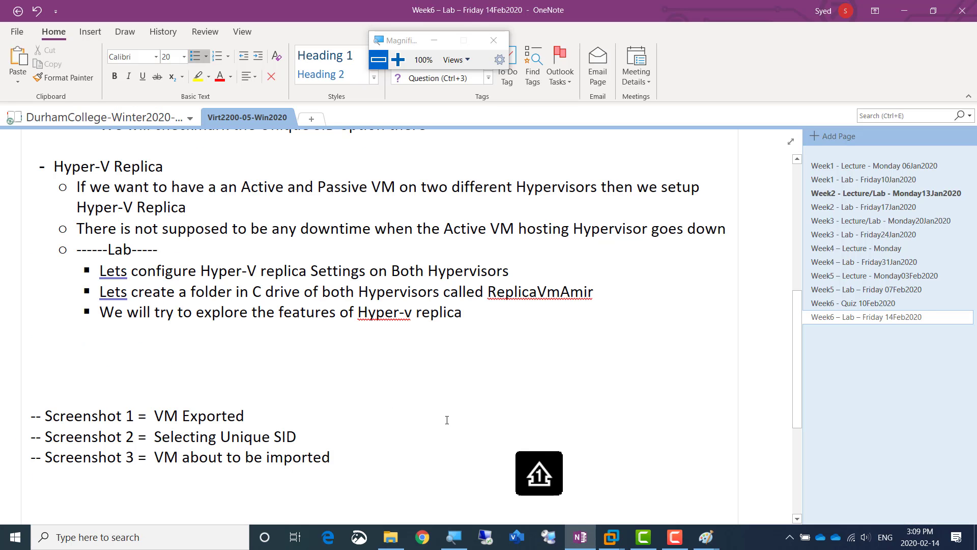
click(60, 360)
text(abcABC!@#)
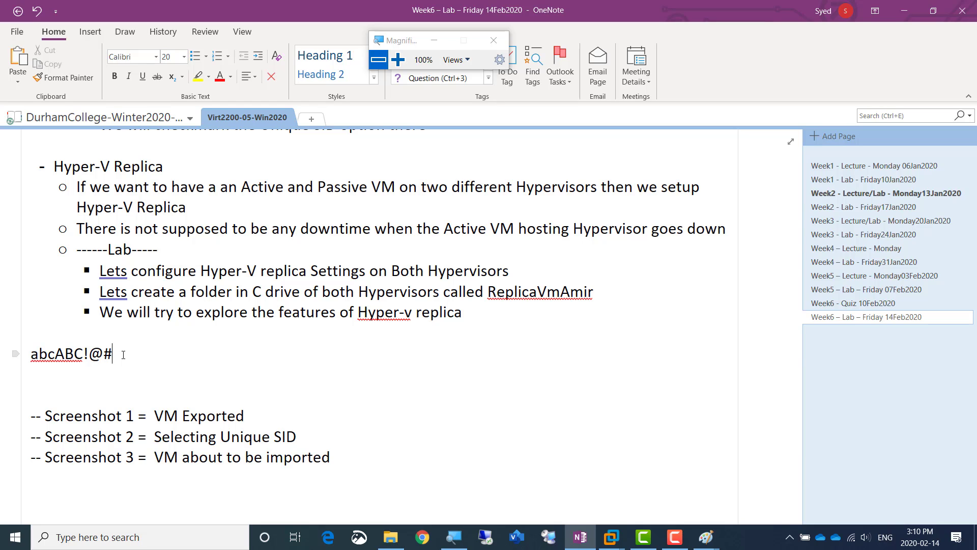
text(123)
key(BackSpace)
key(BackSpace)
key(BackSpace)
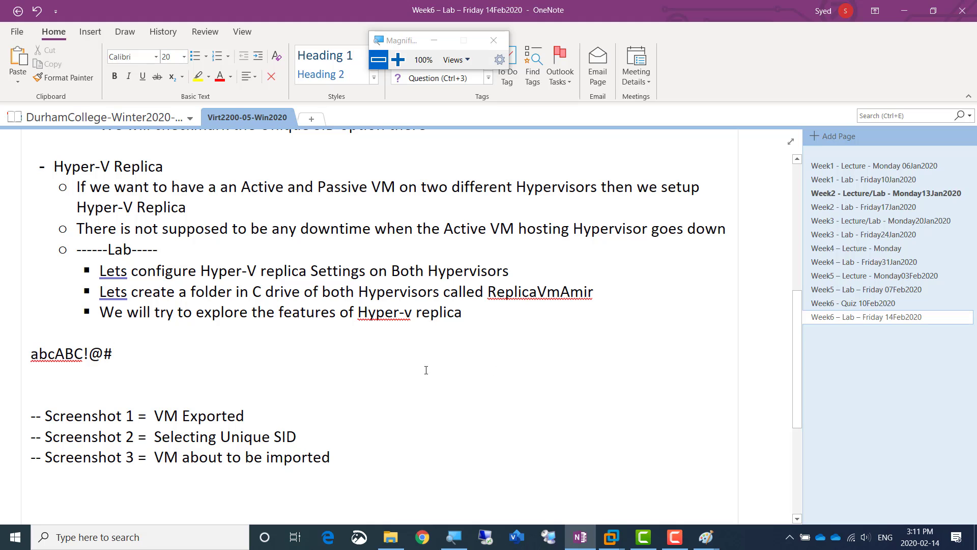
Switch to the AMIRWIN01 VM in VMware Workstation and open the High performance plan's settings in its Power Options
key(alt+Tab)
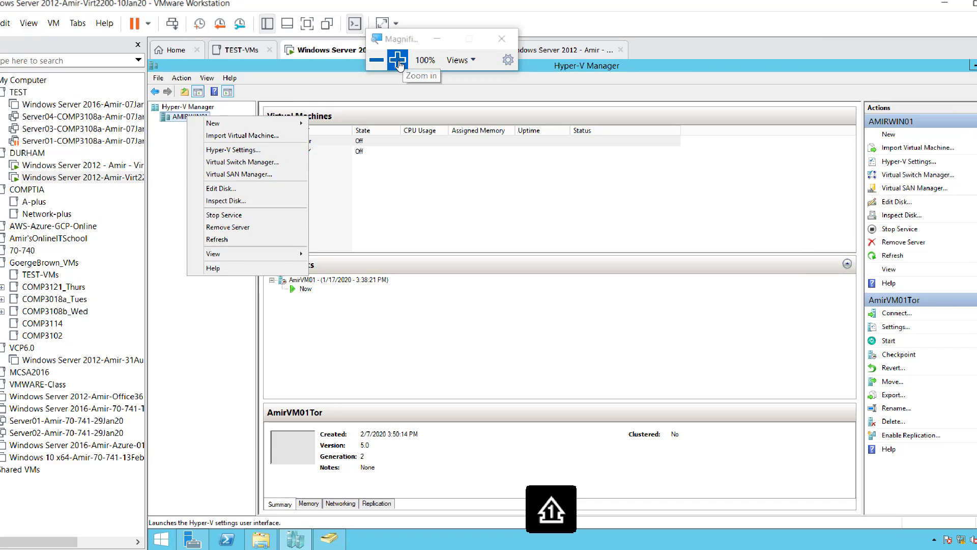
click(398, 60)
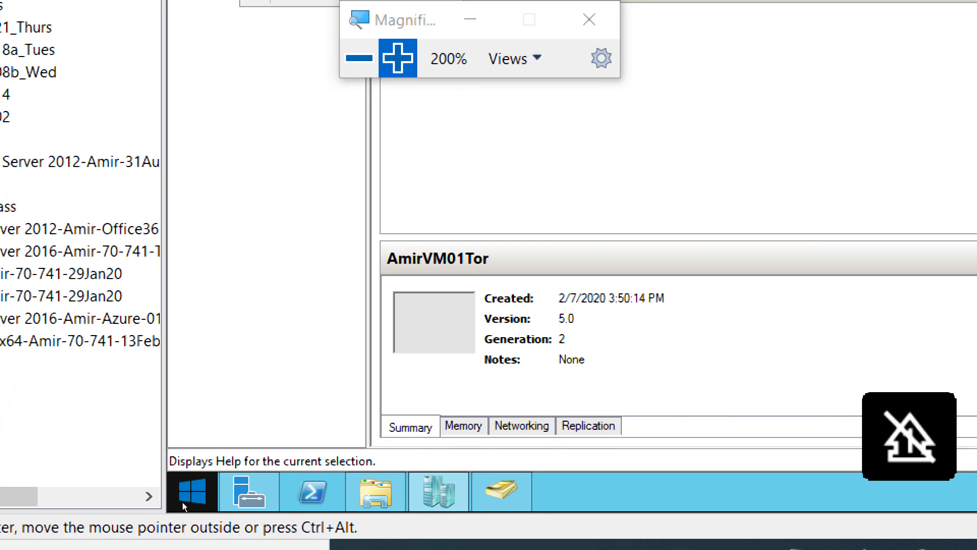
right_click(182, 502)
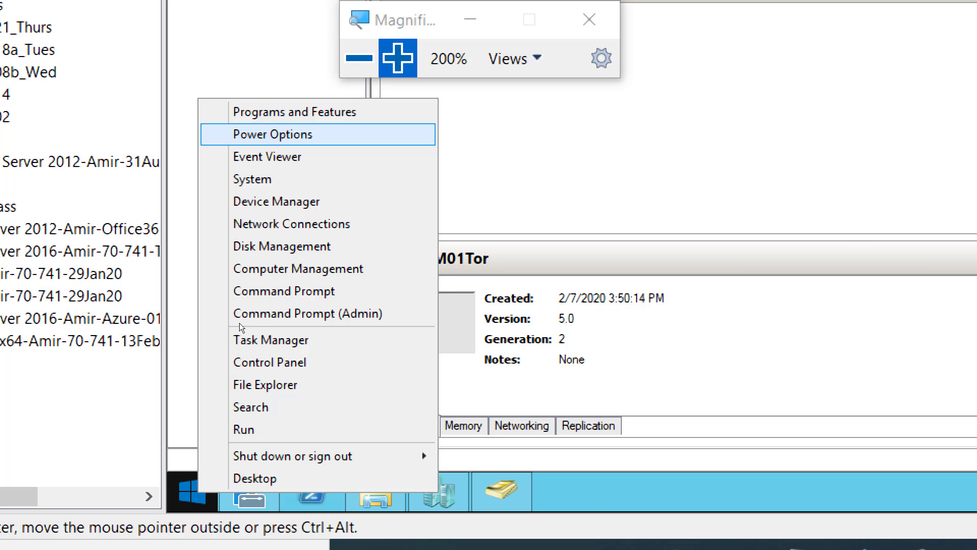
key(Return)
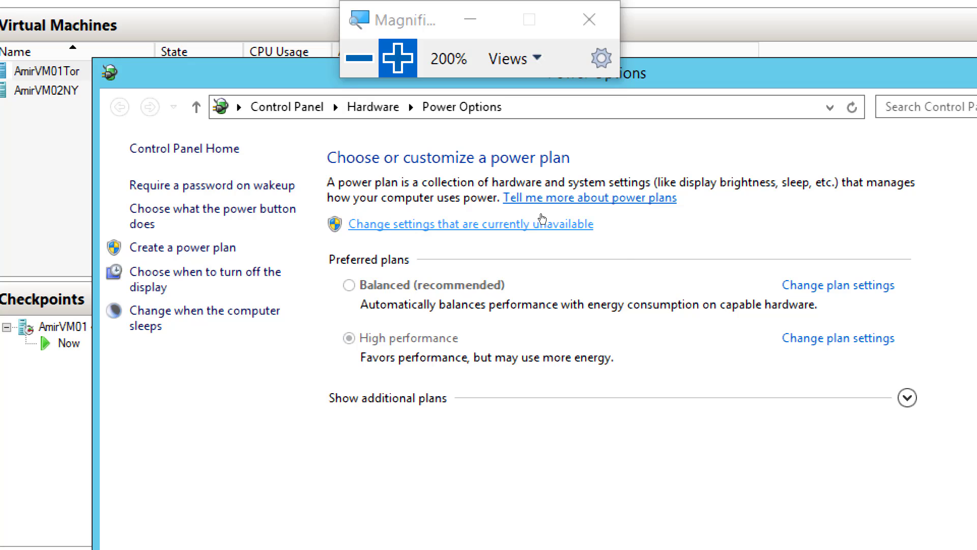
click(708, 273)
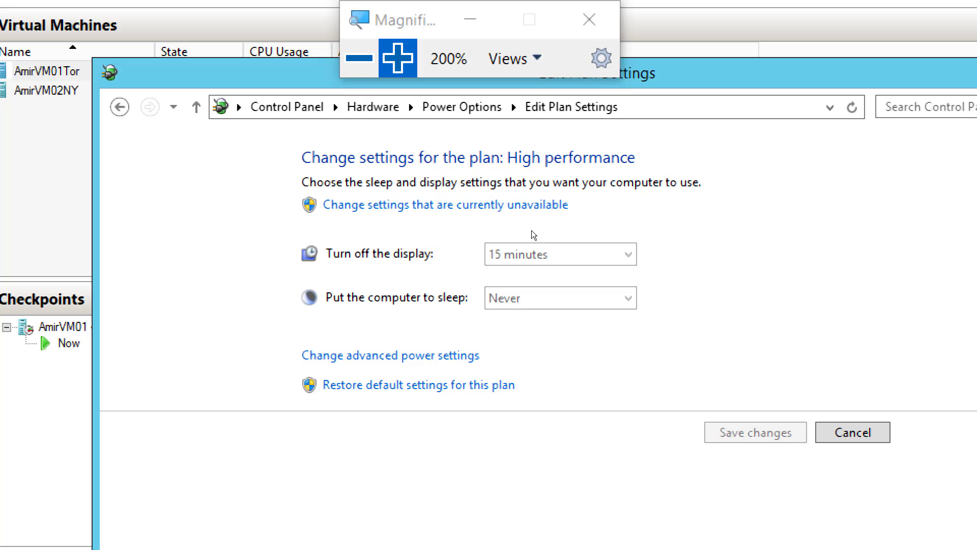
Make the unavailable plan settings editable, set the display turn-off time to Never, and save the High performance plan
click(514, 205)
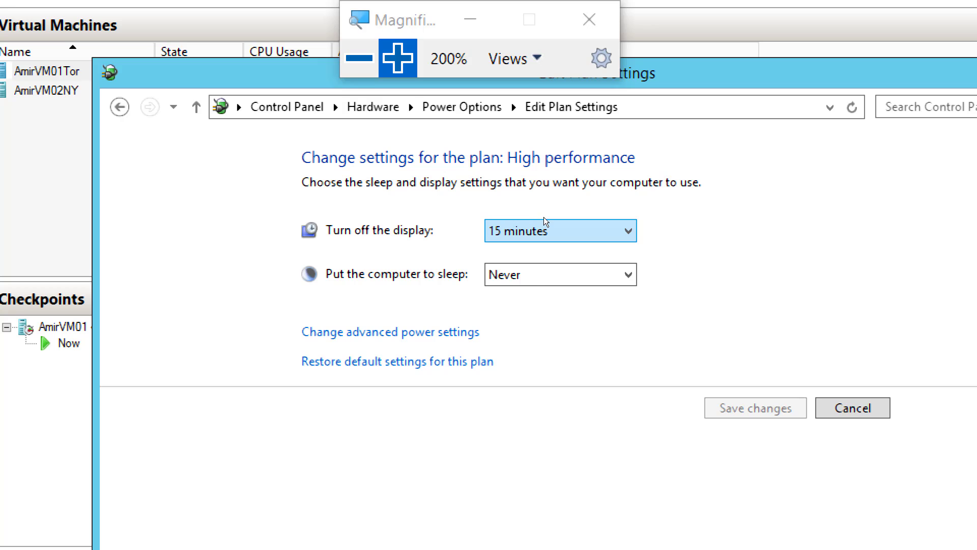
click(543, 218)
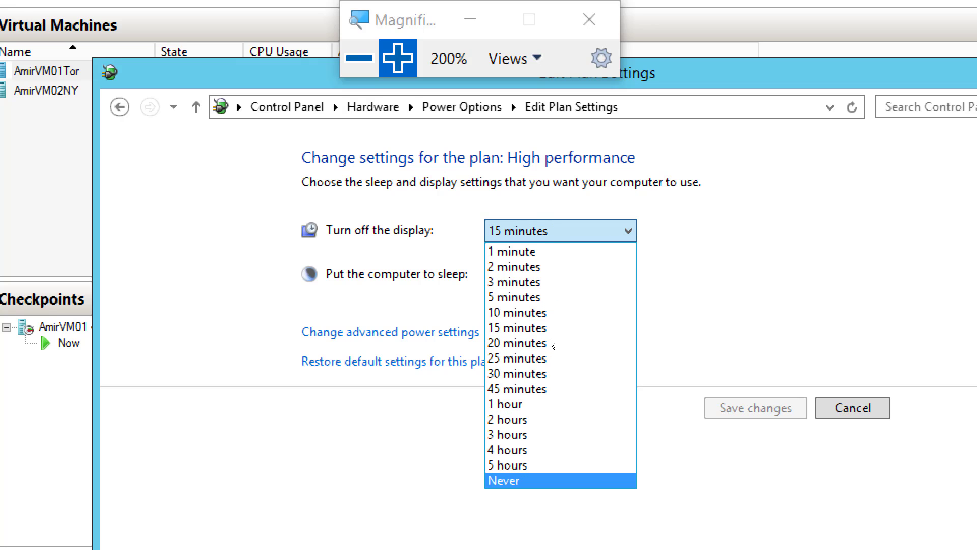
key(Return)
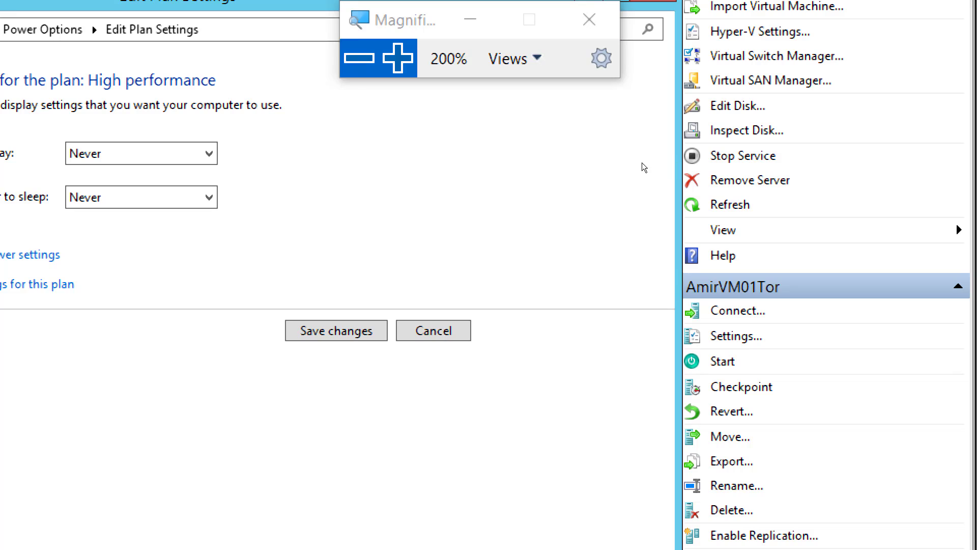
click(351, 331)
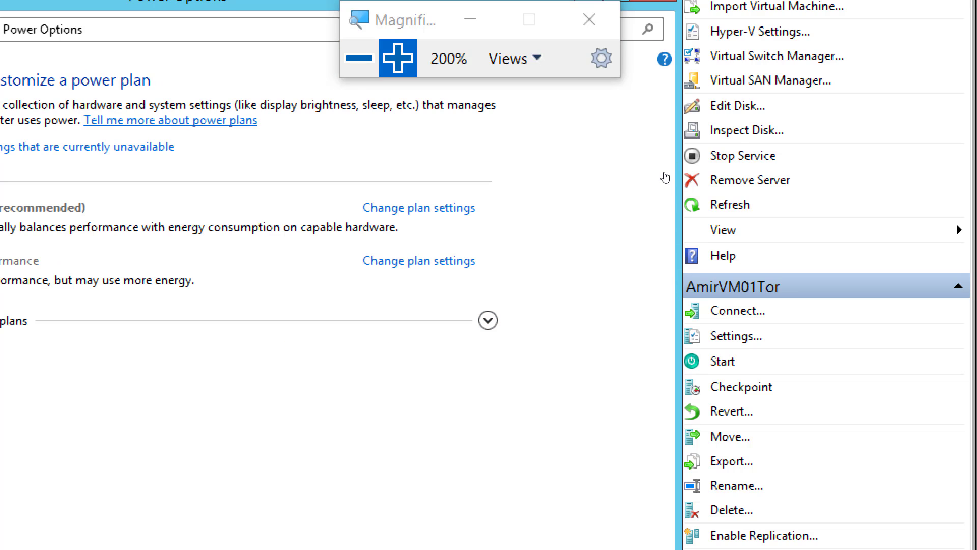
Switch to the Windows Server 2012 VM ending in Virt2200 - 07Feb2020 and unlock it with the account password
key(super+minus)
key(super+plus)
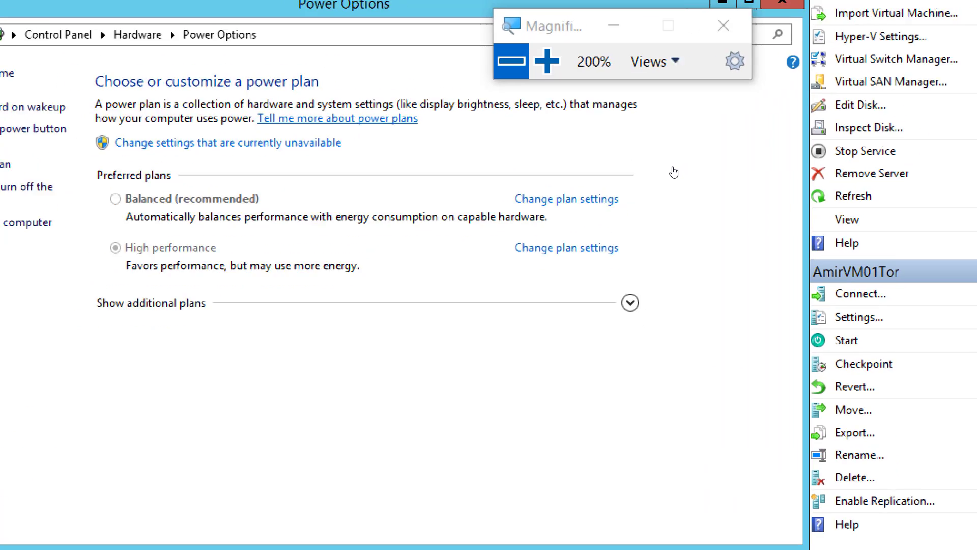
key(super+minus)
key(super+minus)
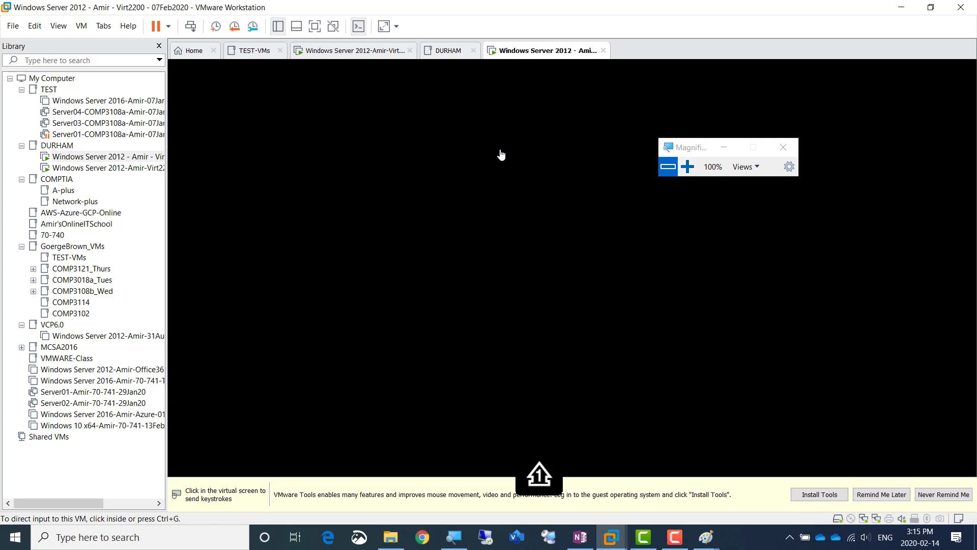
click(500, 213)
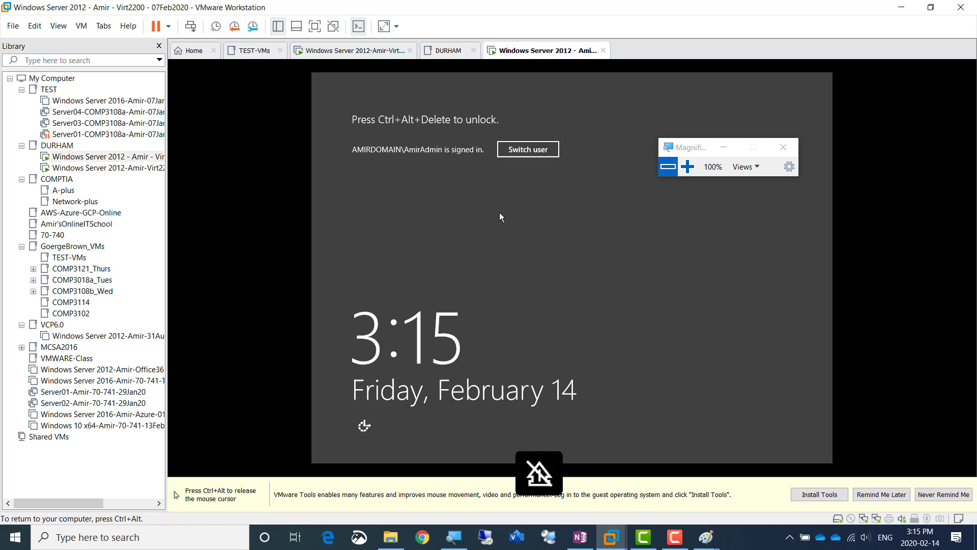
click(190, 26)
click(583, 219)
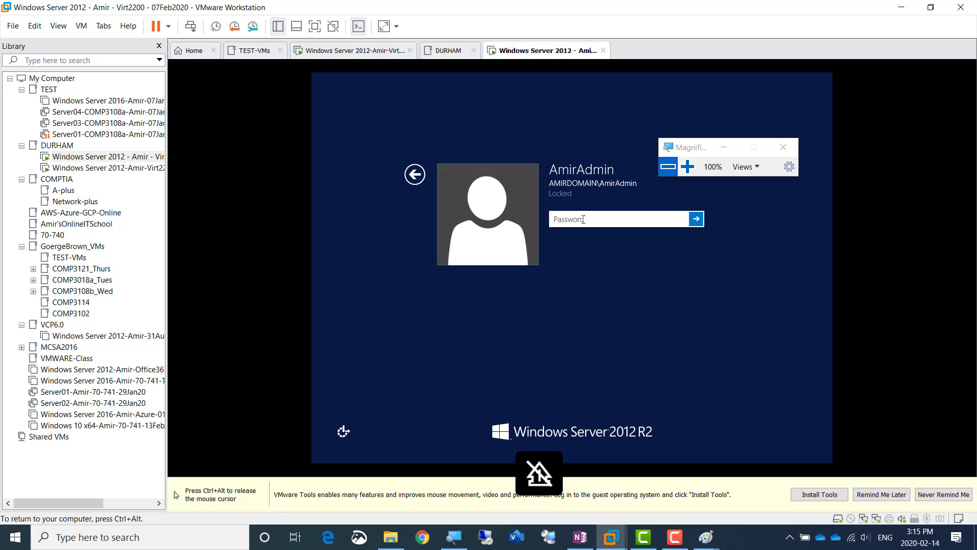
text(*********)
key(Return)
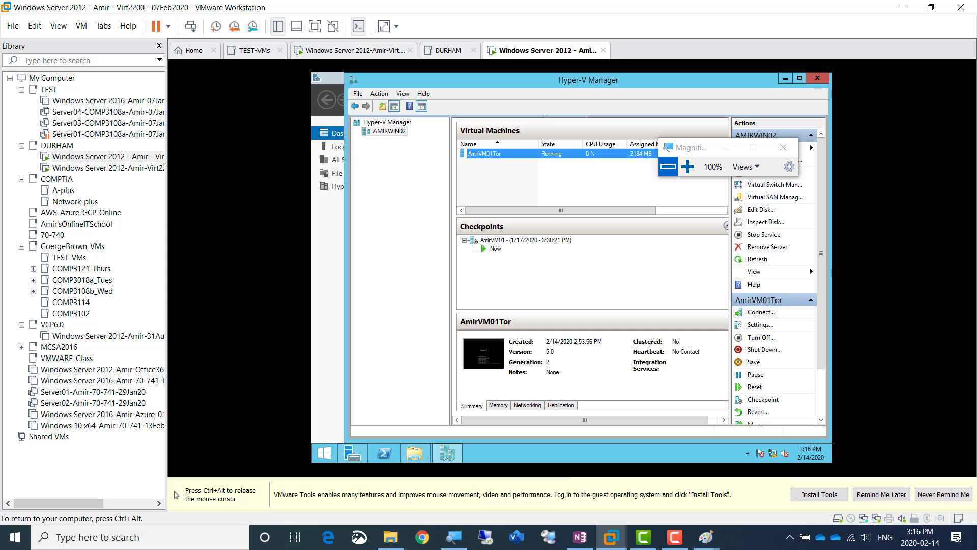
Open the High performance plan's settings in Power Options on the AMIRWIN02 server
right_click(326, 453)
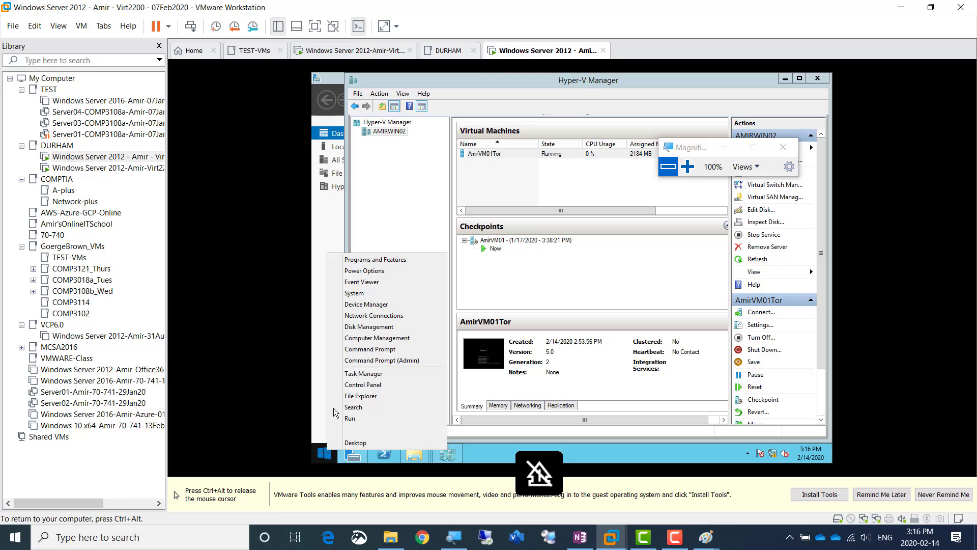
click(366, 272)
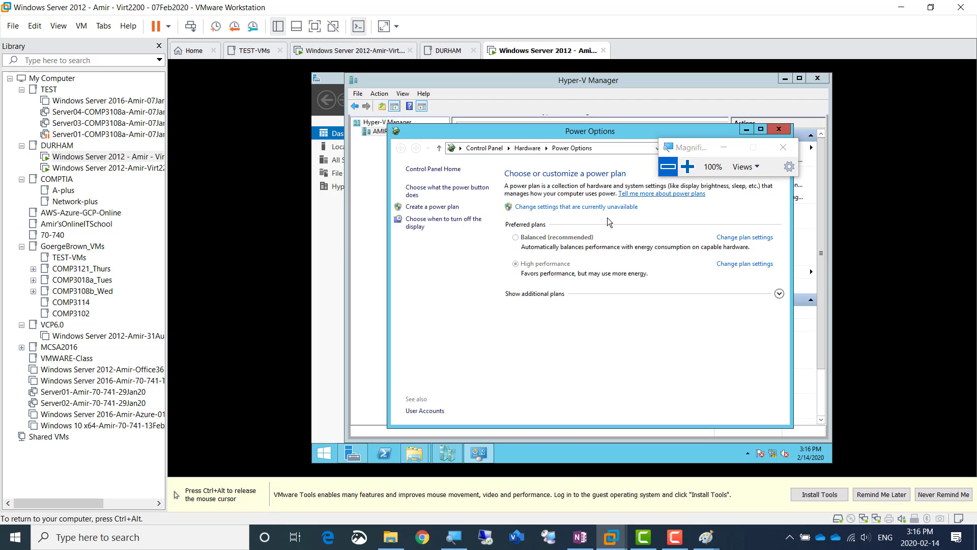
click(744, 264)
key(ctrl+alt)
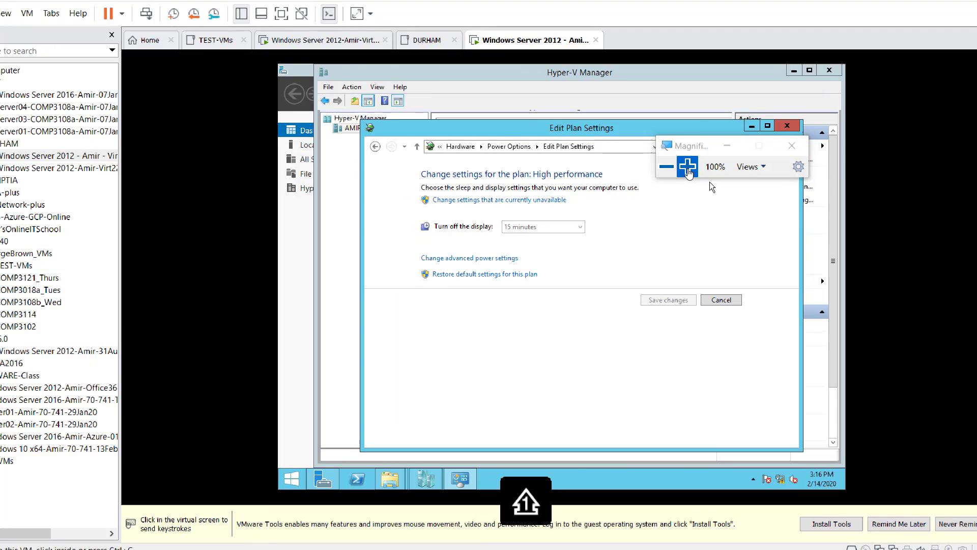
Unlock the plan settings on AMIRWIN02, set Turn off the display to Never, and save the changes
click(688, 168)
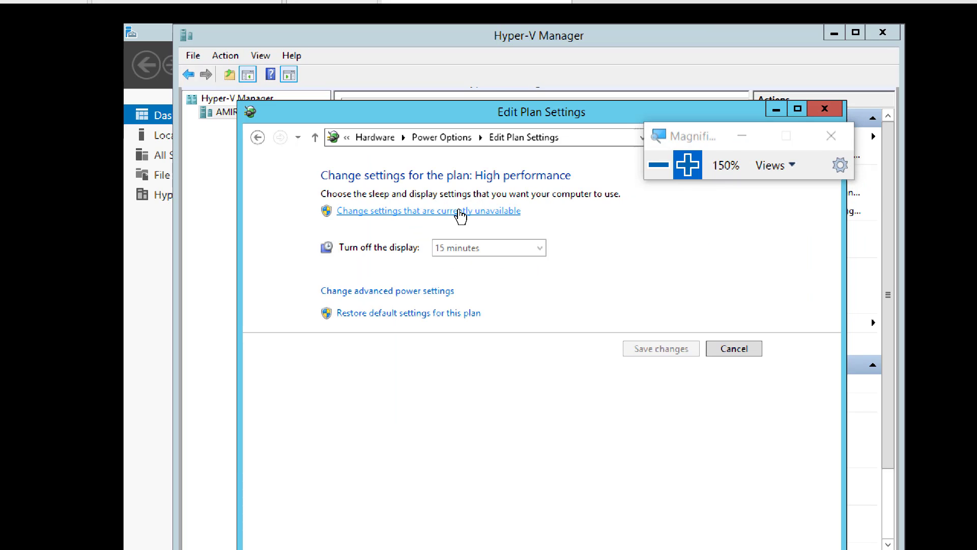
click(519, 200)
click(502, 235)
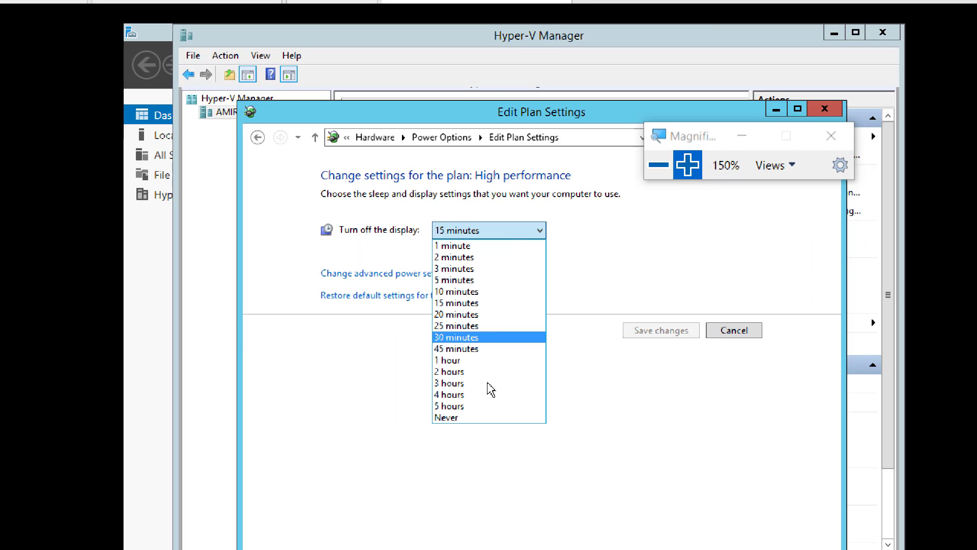
click(469, 417)
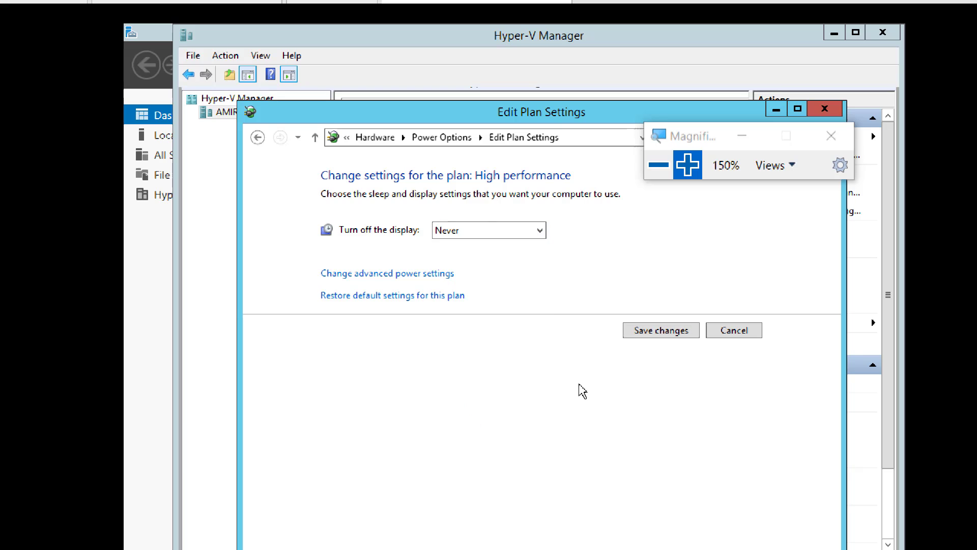
click(650, 331)
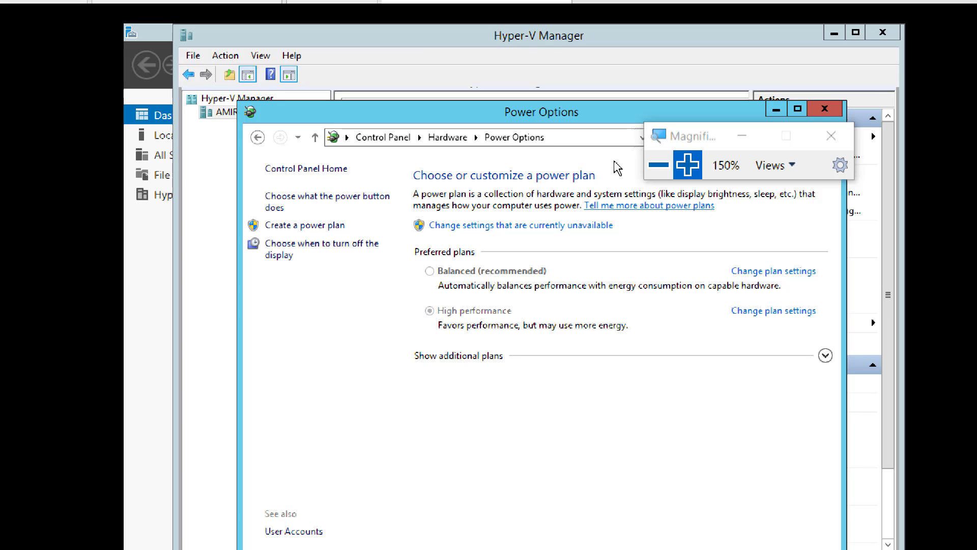
Return to the Windows Server 2012 VM ending in Virt2200-10Jan20 and close its Power Options window
click(661, 165)
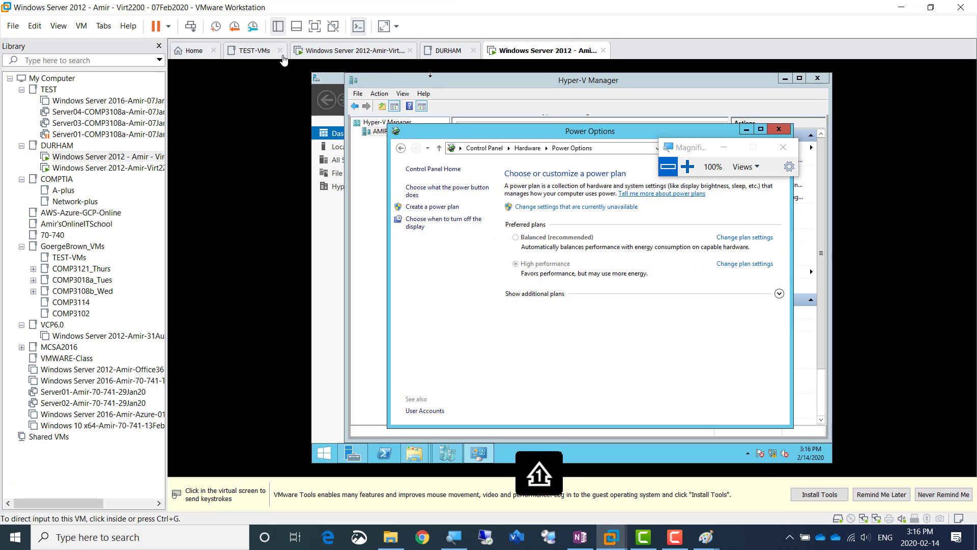
click(336, 56)
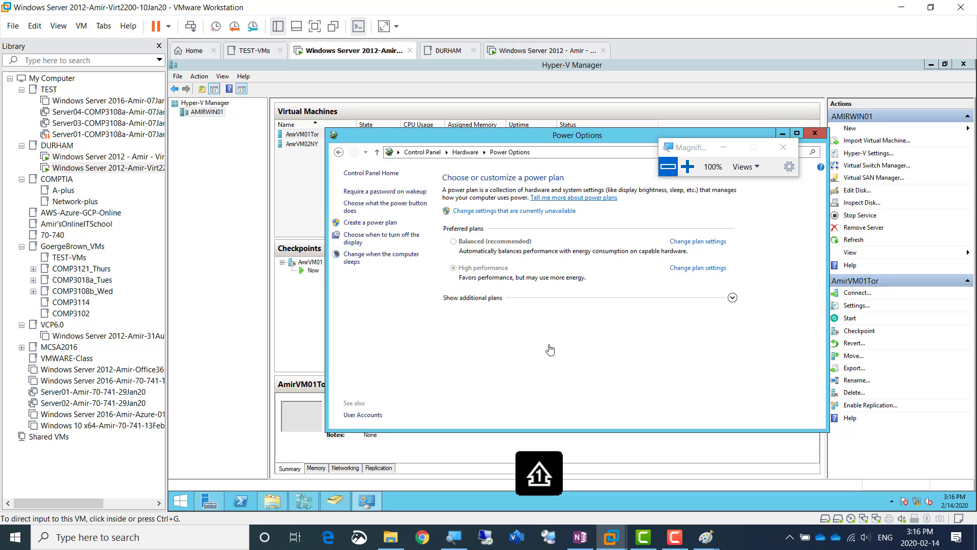
click(814, 133)
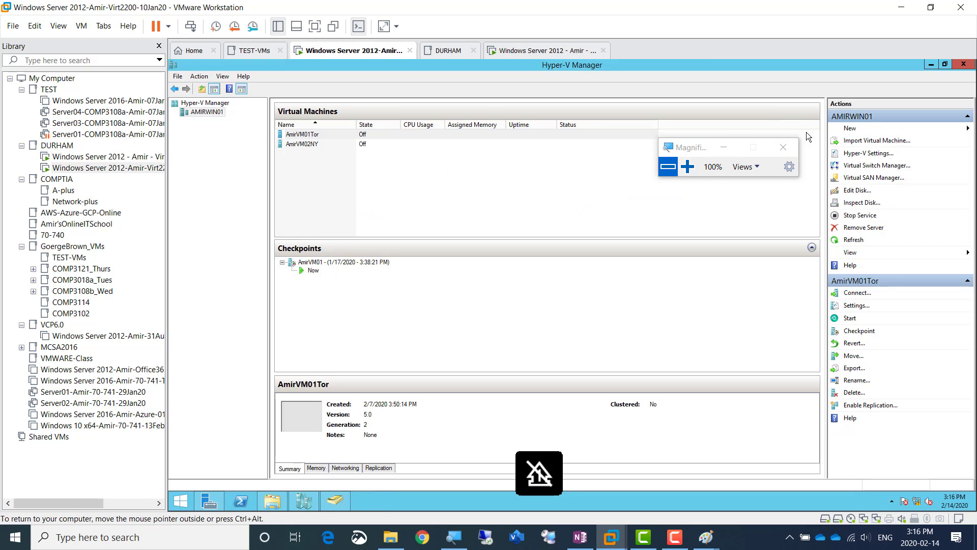
Open the Hyper-V Settings of the AMIRWIN01 host and reposition the settings window for a clear view
right_click(214, 116)
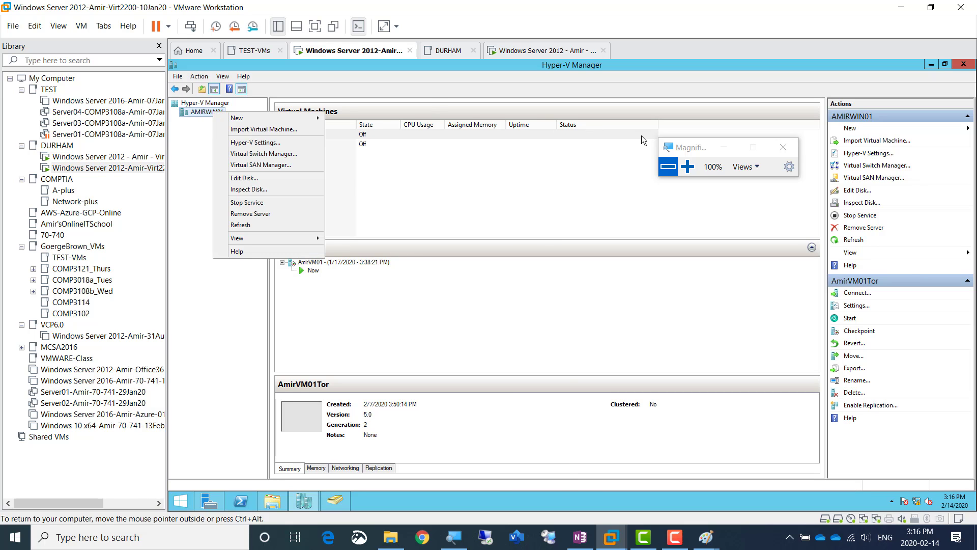
click(687, 166)
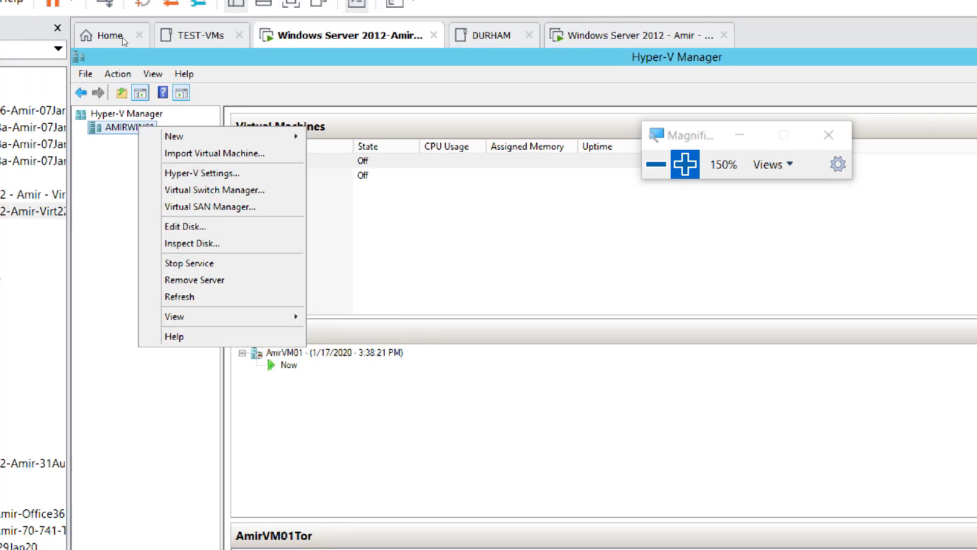
click(209, 120)
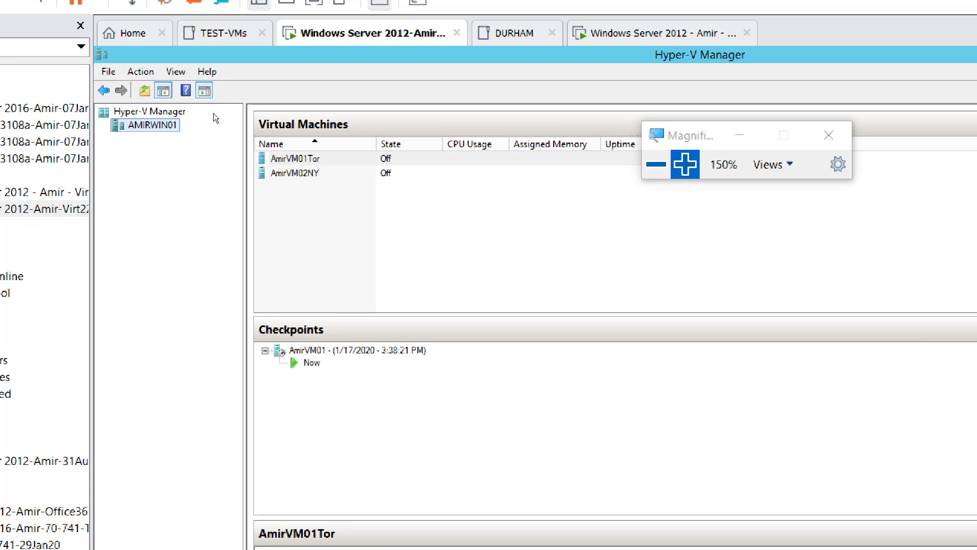
right_click(162, 127)
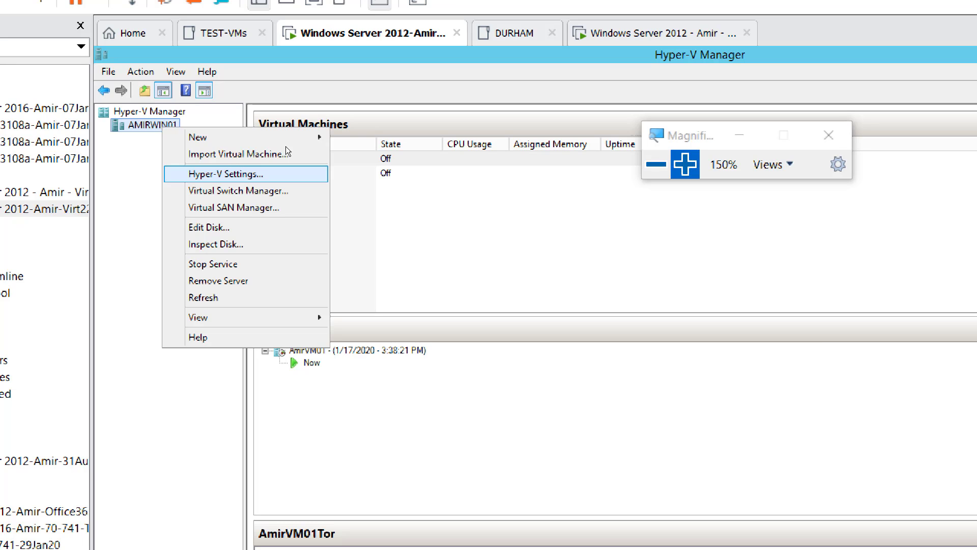
key(Return)
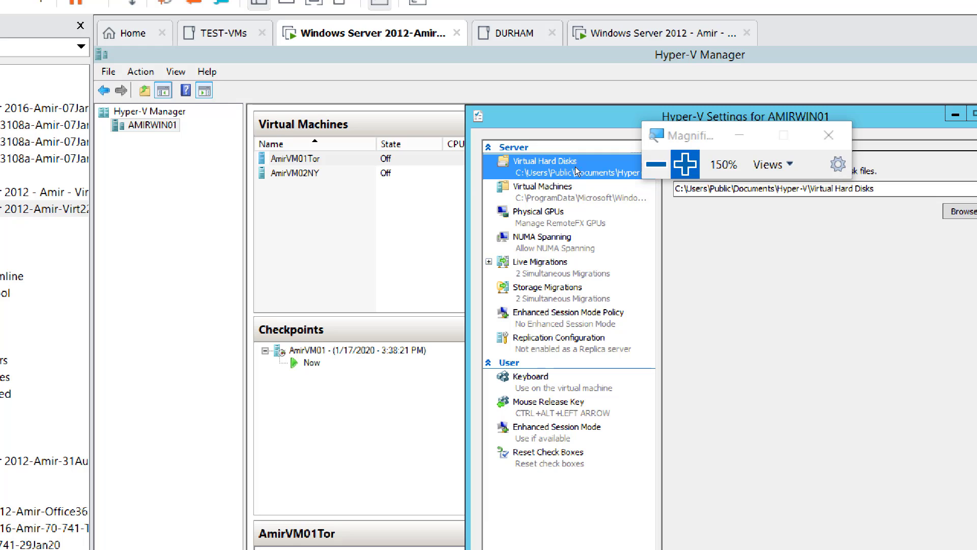
drag(516, 106, 304, 84)
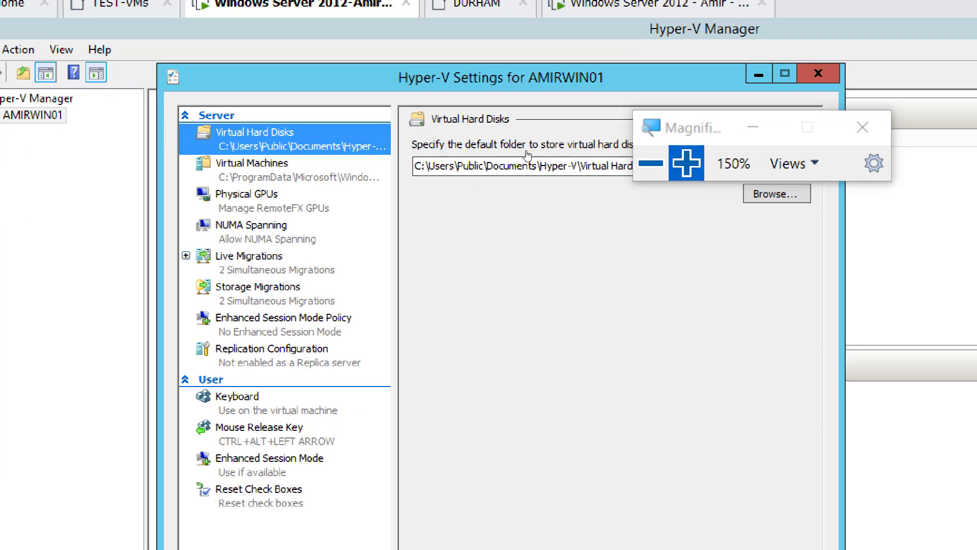
key(super+plus)
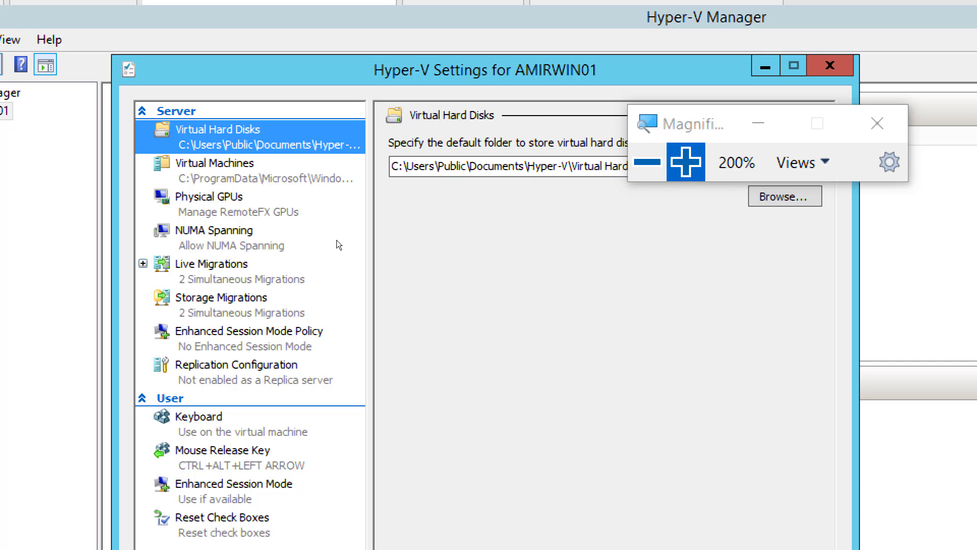
In Replication Configuration, enable AMIRWIN01 as a Replica server and select Kerberos (HTTP) authentication
click(337, 240)
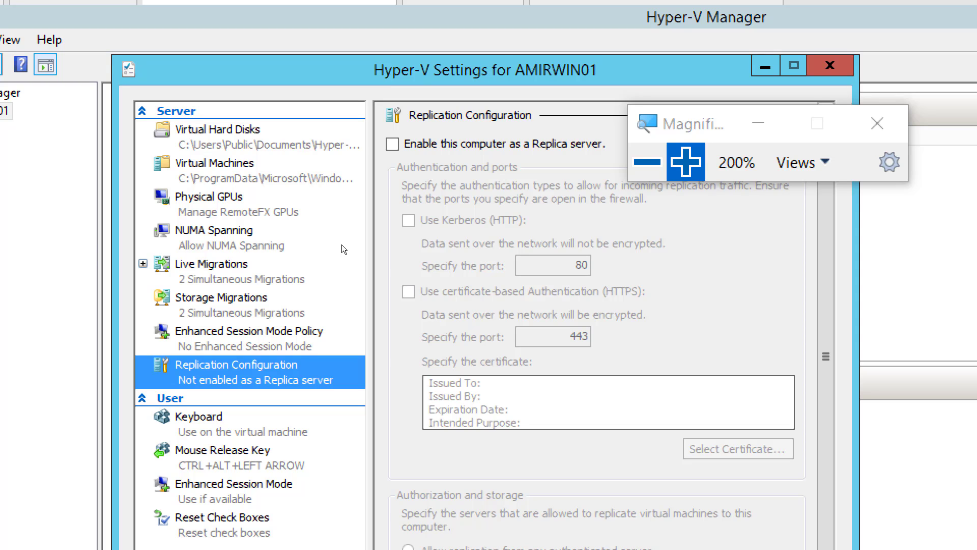
click(414, 130)
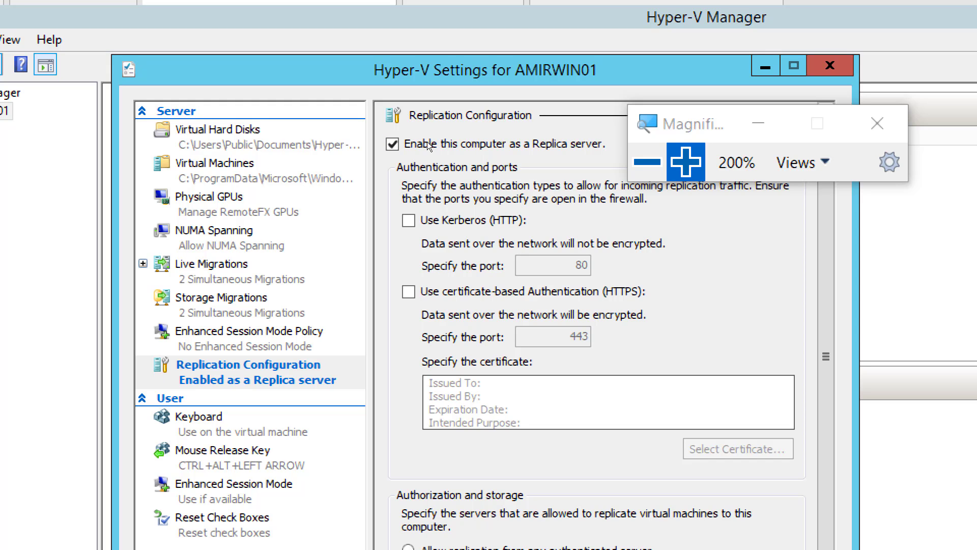
drag(562, 115, 578, 87)
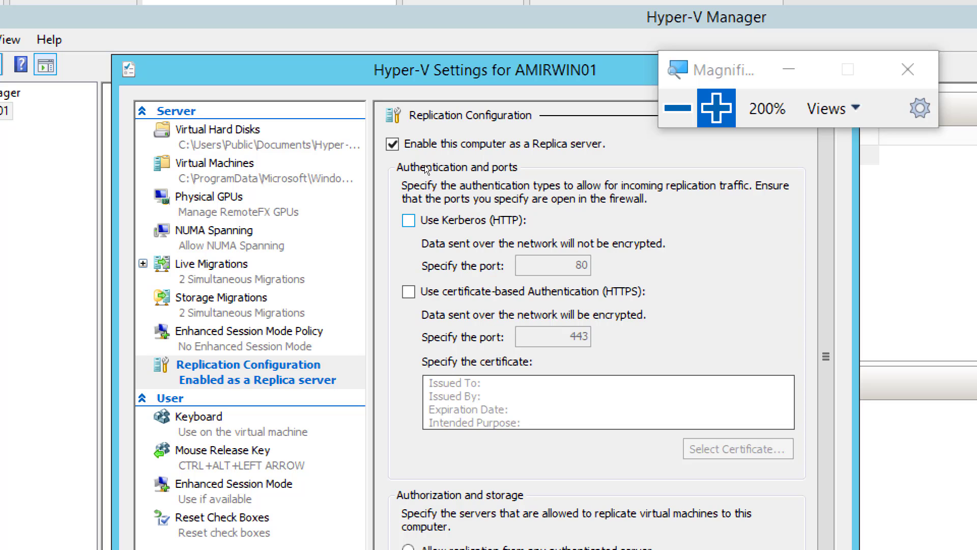
key(space)
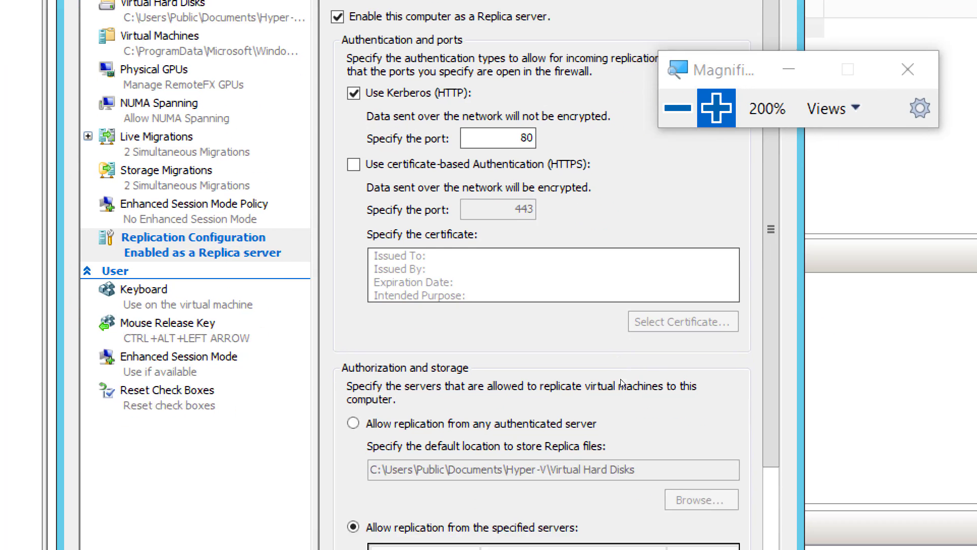
Examine the authorization entry form for replication from specified servers and close it without adding a server
key(super+minus)
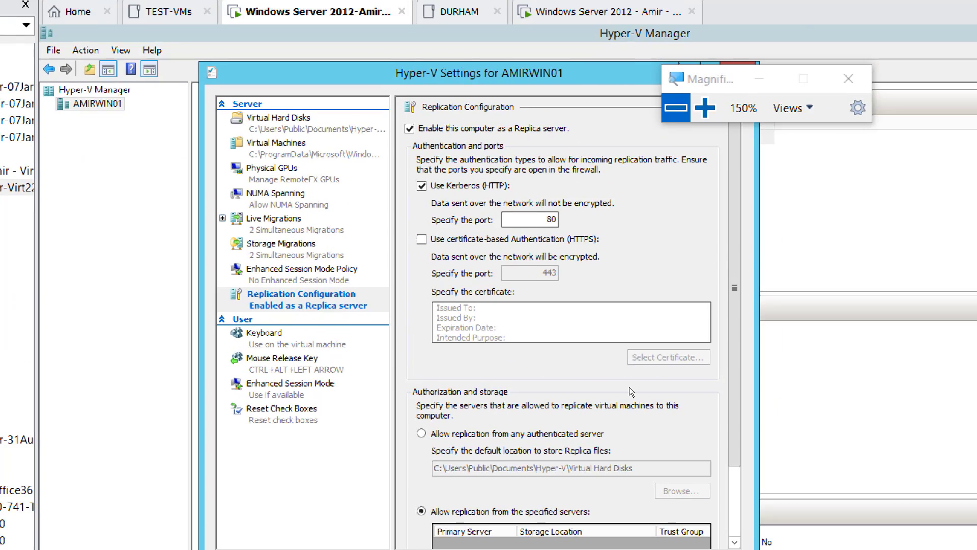
key(super+minus)
key(super+plus)
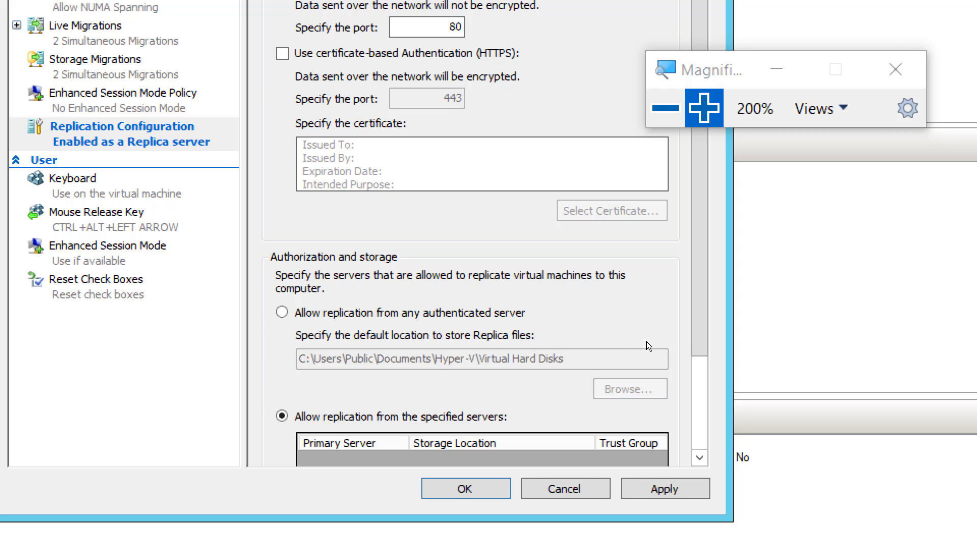
scroll(639, 378, down, 2)
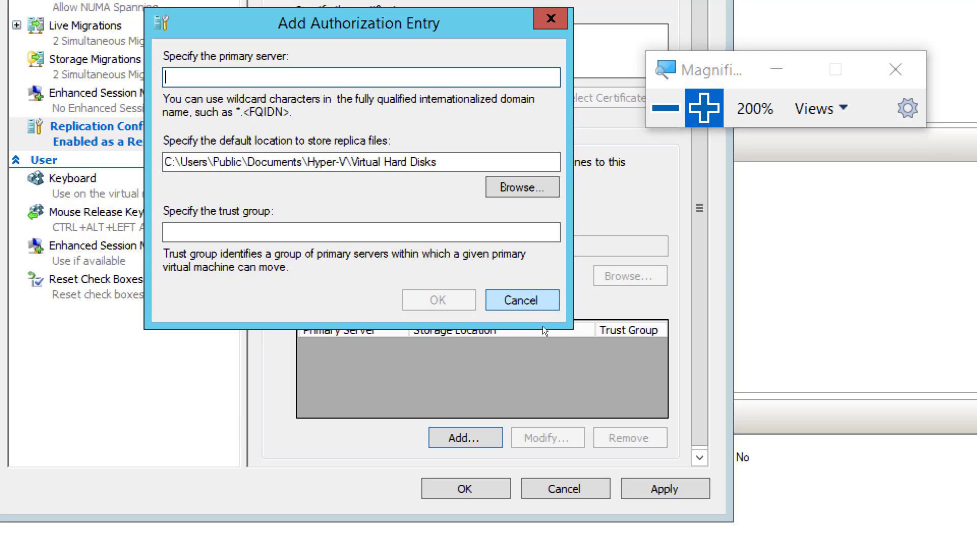
key(Escape)
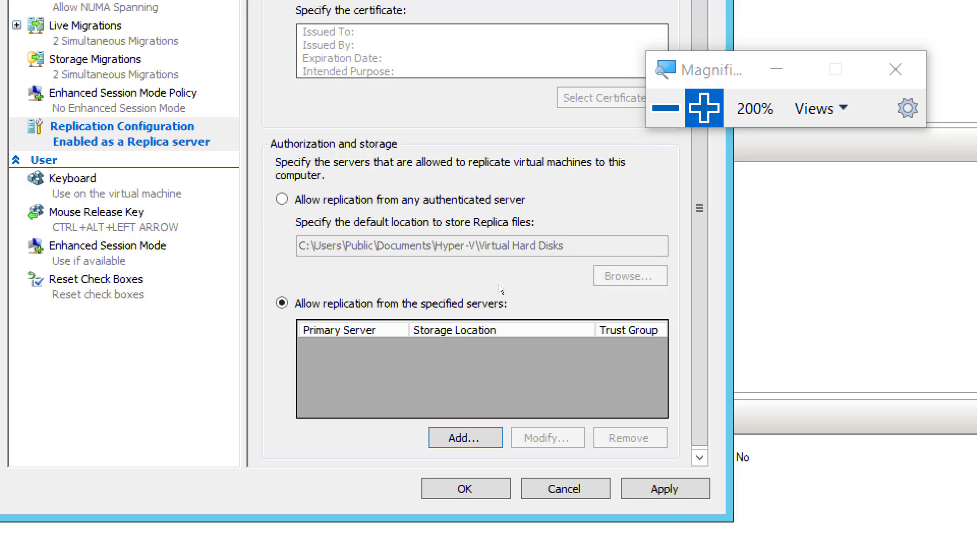
Allow replication from any authenticated server and create a folder named ReplicaVMAmir on the C: drive for the Replica files
click(454, 199)
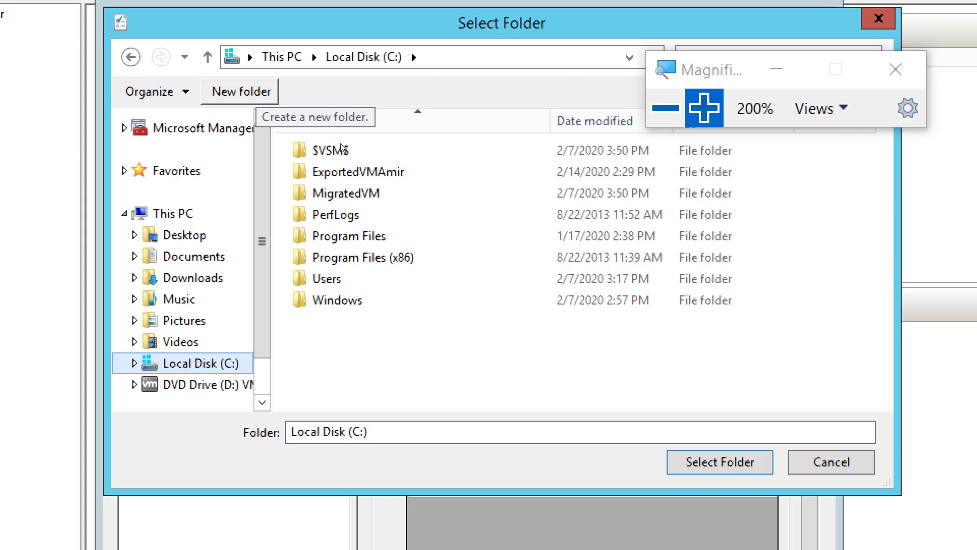
key(ctrl+shift+n)
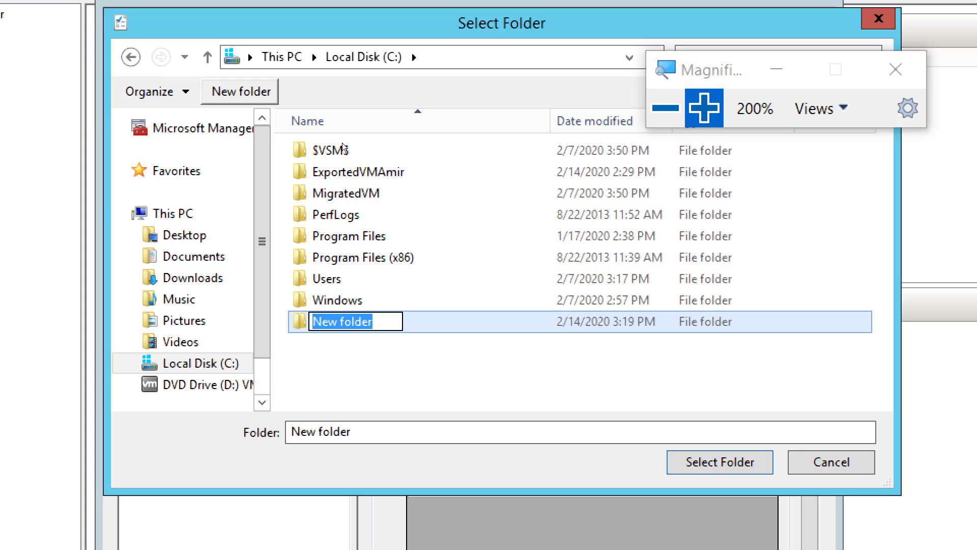
text(Repl)
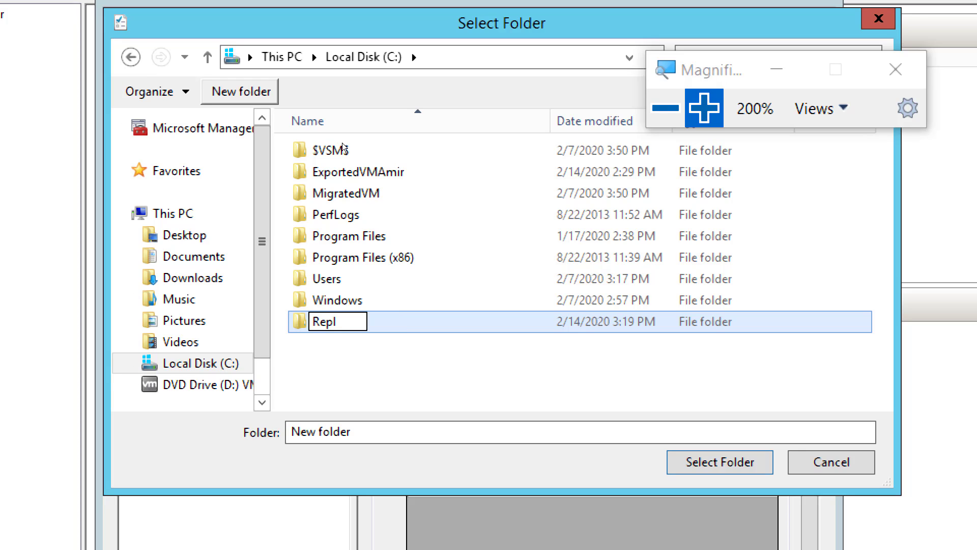
text(ca)
key(BackSpace)
key(BackSpace)
key(BackSpace)
text(licaVM)
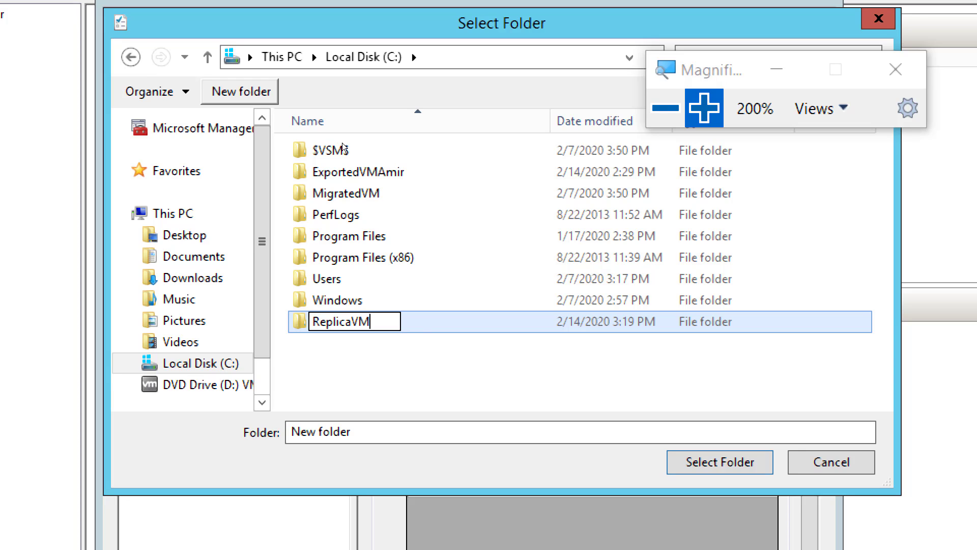
text(Amir)
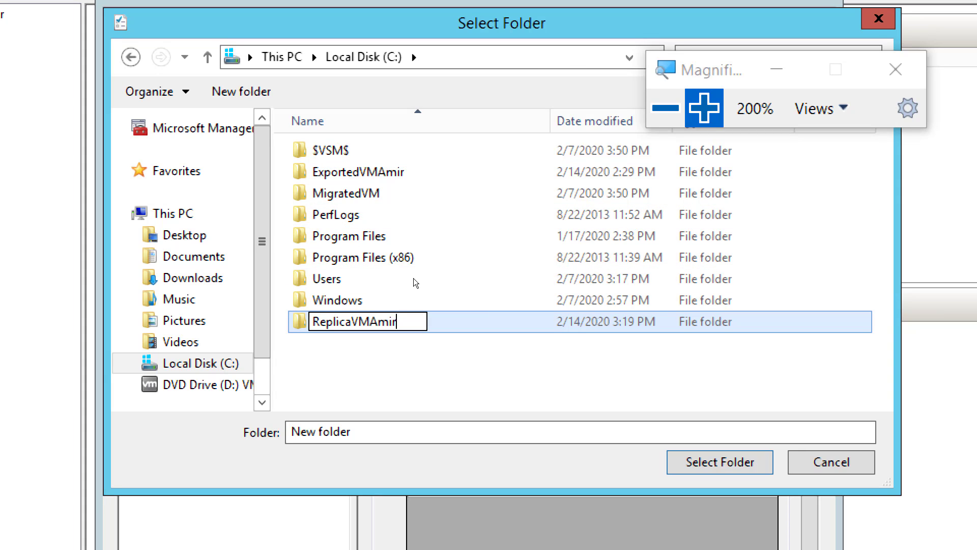
click(429, 283)
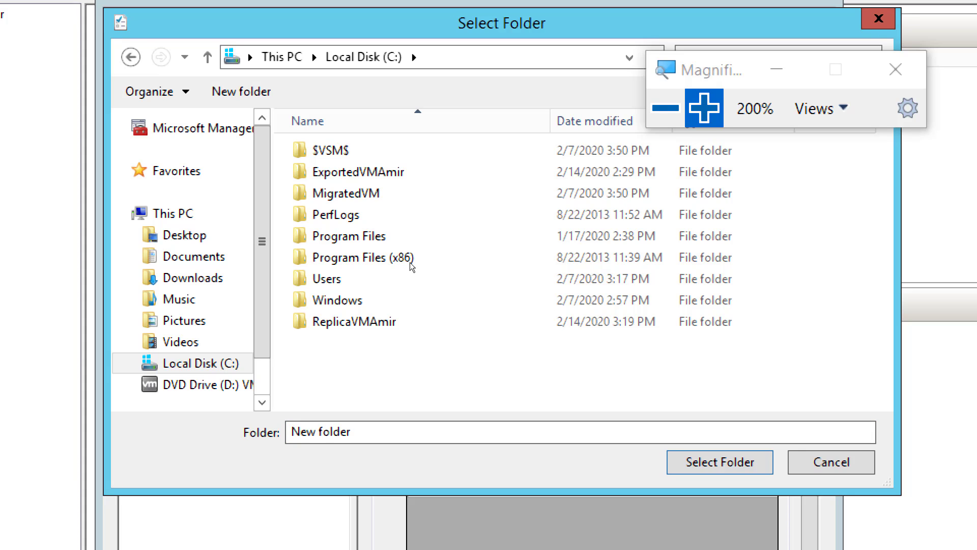
Choose the ReplicaVMAmir folder as the default Replica storage location and review the completed Replication Configuration
click(415, 321)
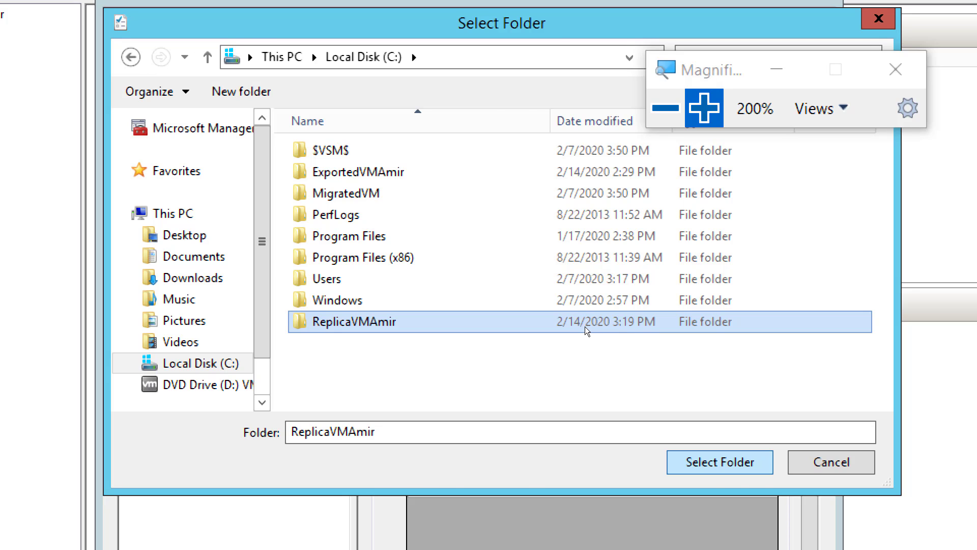
key(Return)
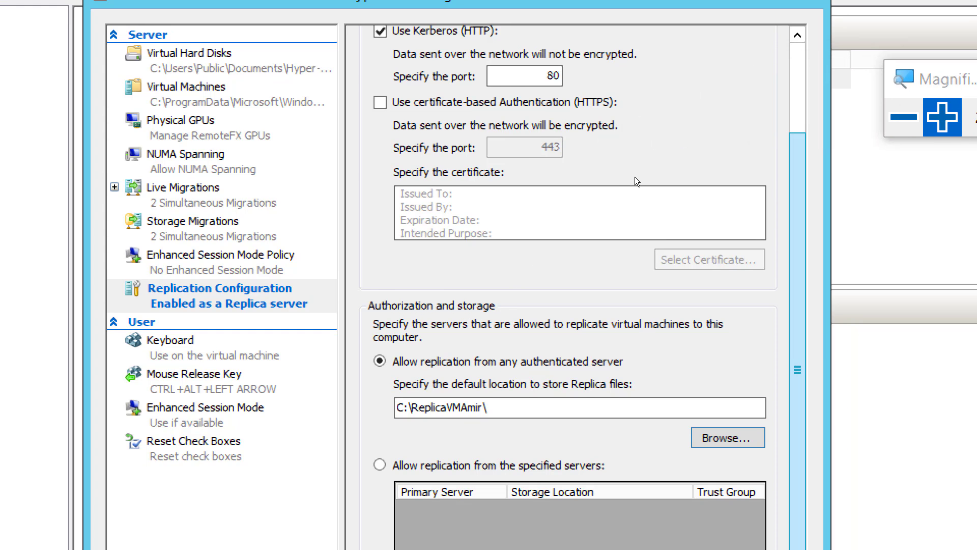
drag(635, 175, 631, 119)
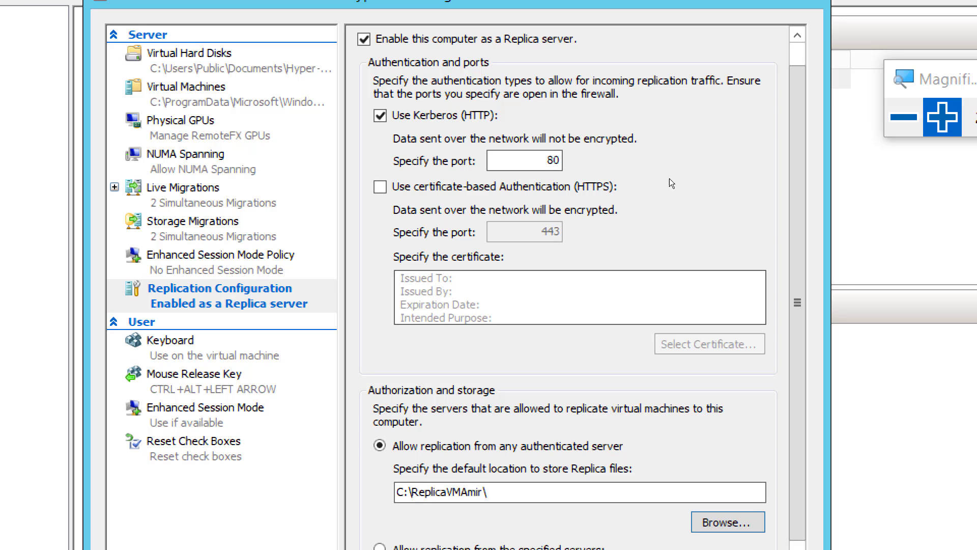
key(super+minus)
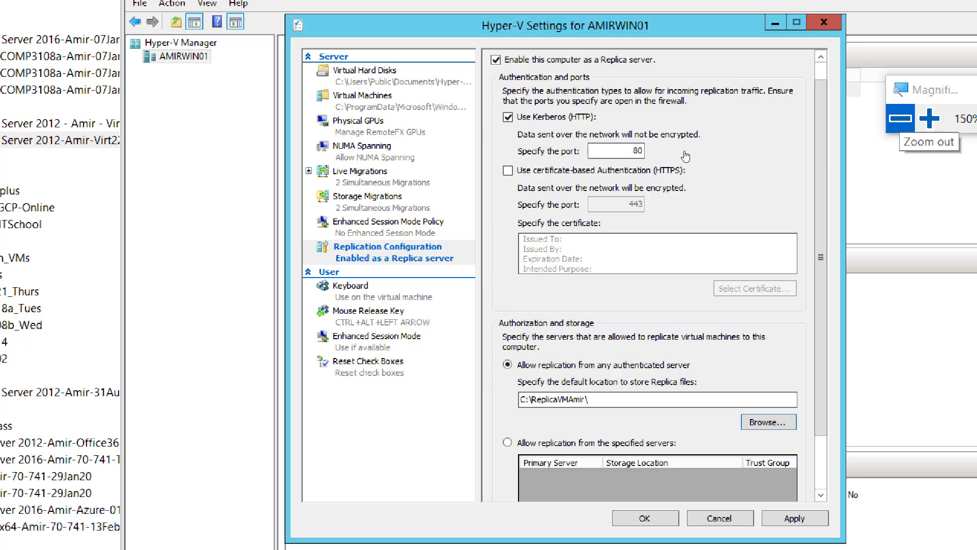
click(899, 118)
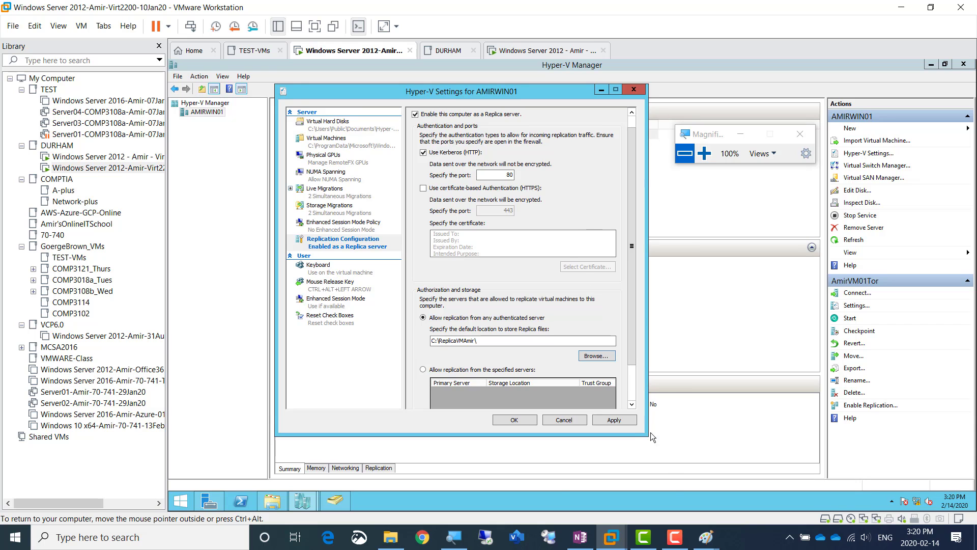
Switch to the OneNote lab page and duplicate the Screenshot 3 line directly beneath the original
click(580, 537)
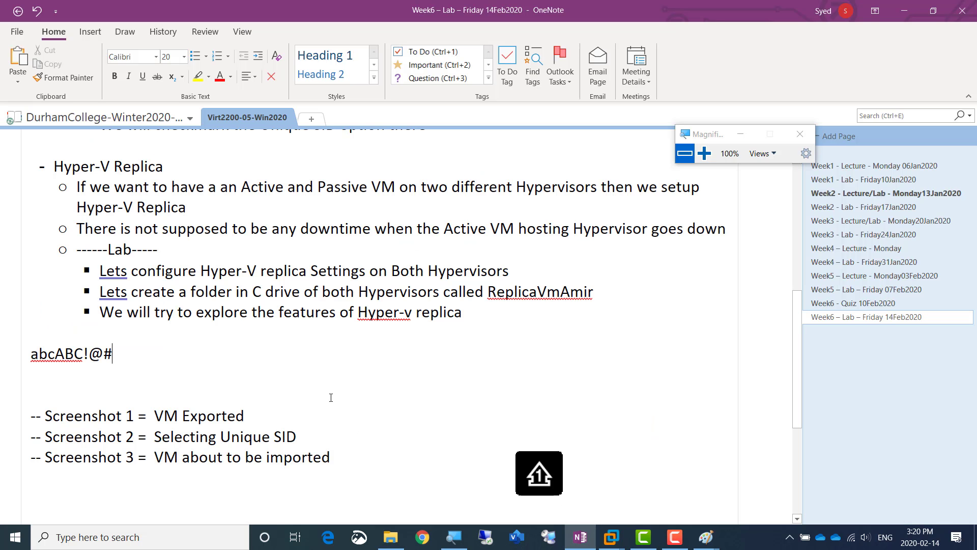
click(338, 460)
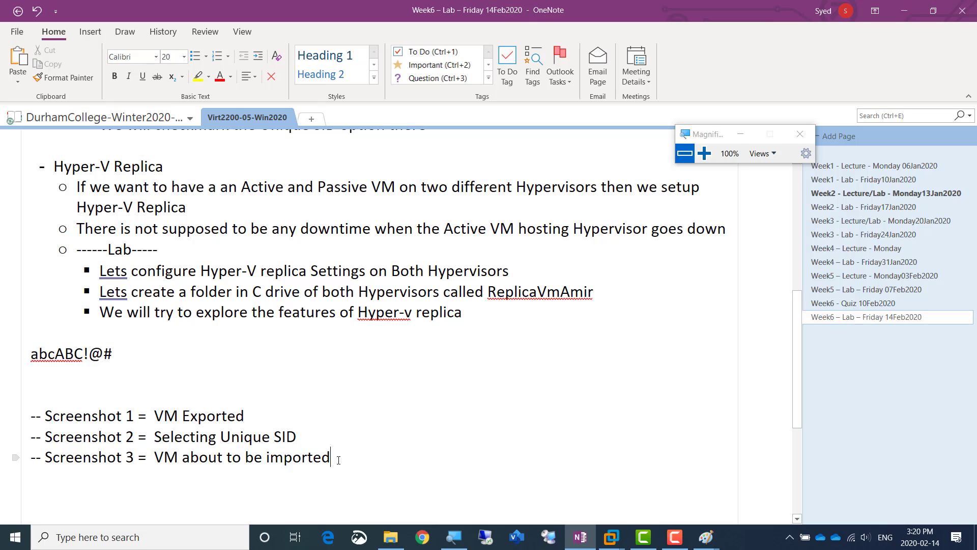
key(shift+Home)
key(ctrl+c)
click(338, 459)
key(Return)
key(ctrl+v)
Renumber the duplicated screenshot line as Screenshot 4
key(Home)
key(Right)
key(Right)
key(Right)
key(Right)
key(Right)
key(Right)
key(Right)
key(Right)
key(Right)
key(Right)
key(Right)
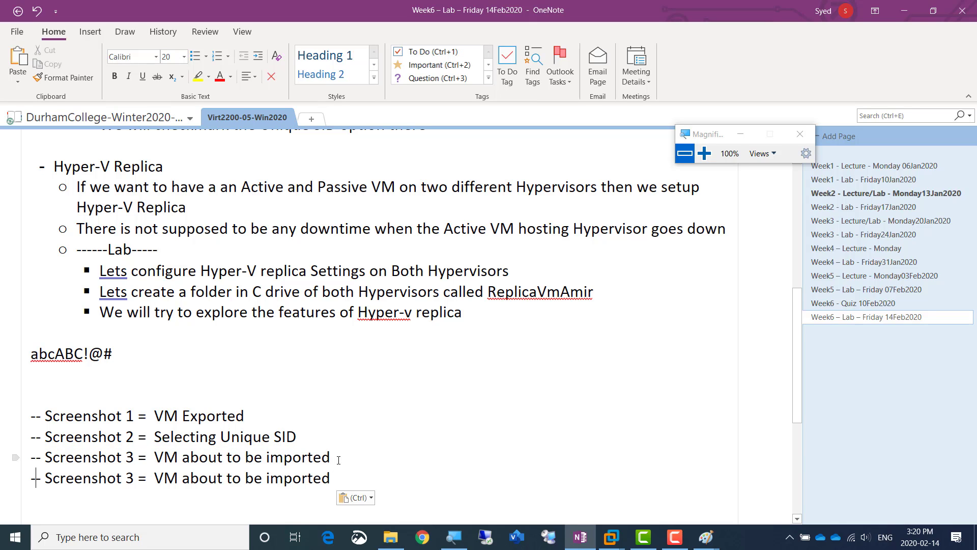
key(Right)
key(Right)
Insert "Replica Configured on AmirVM01" at the start of the Screenshot 4 description
key(Right)
key(shift+Right)
text(4)
key(Right)
key(Right)
key(Right)
key(Right)
text(Replica)
text( Configur)
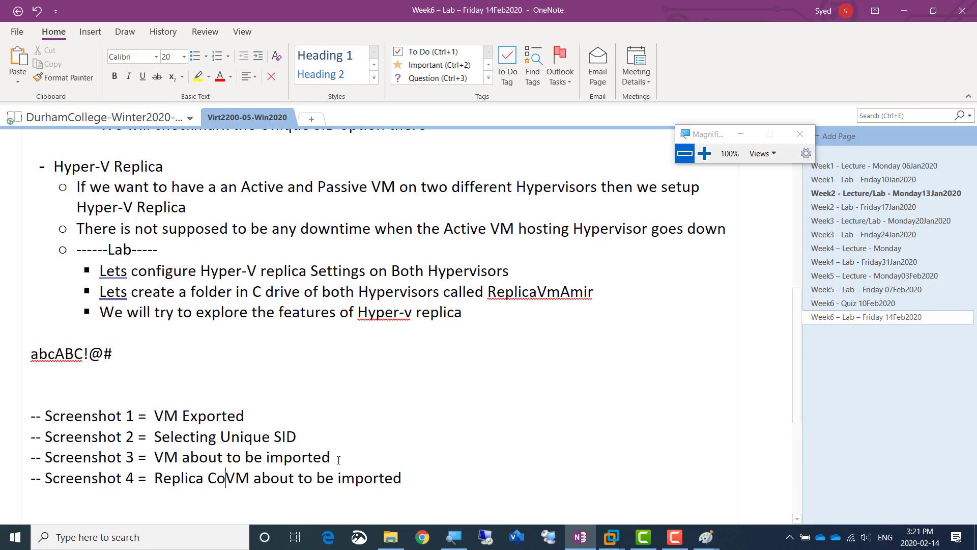
text(ed)
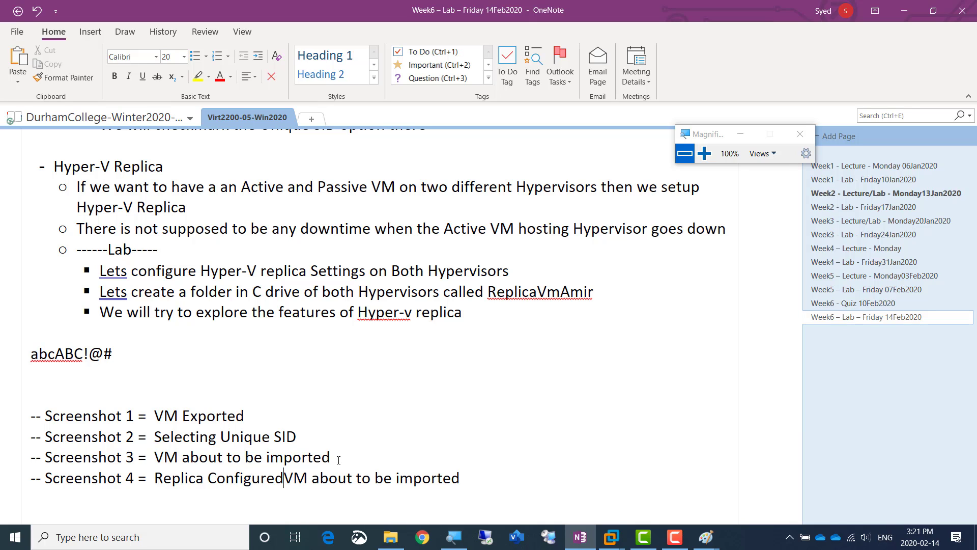
text( on Server)
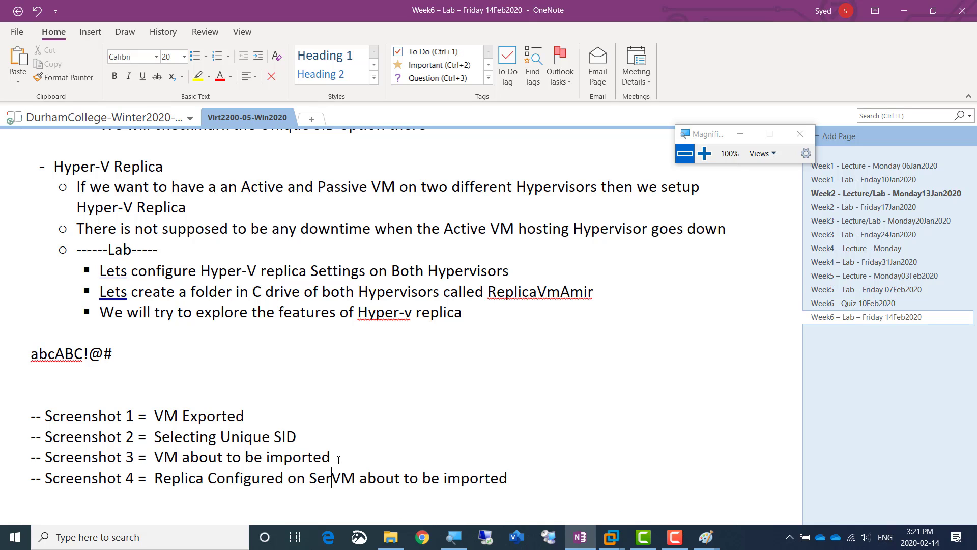
key(BackSpace)
key(BackSpace)
key(BackSpace)
key(BackSpace)
key(BackSpace)
key(BackSpace)
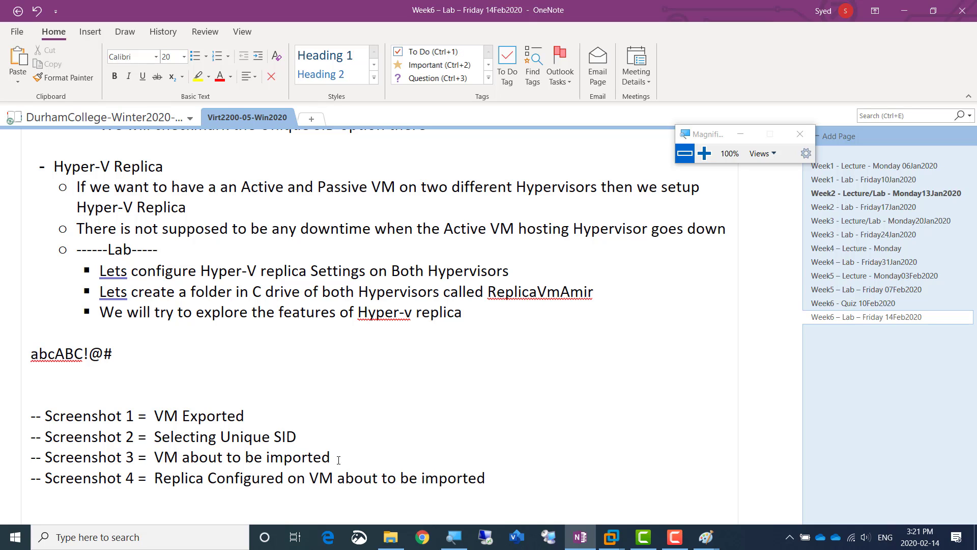
text(Amir)
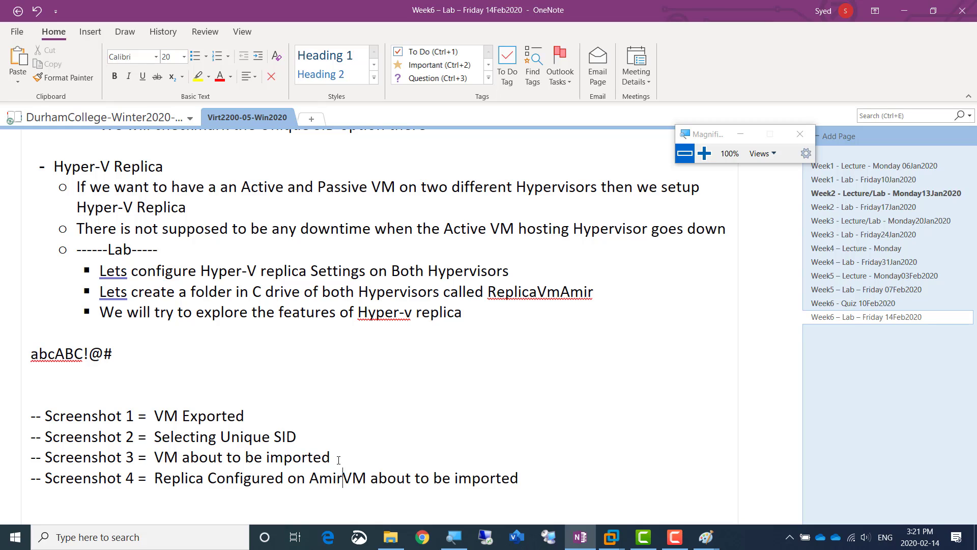
text(VM01)
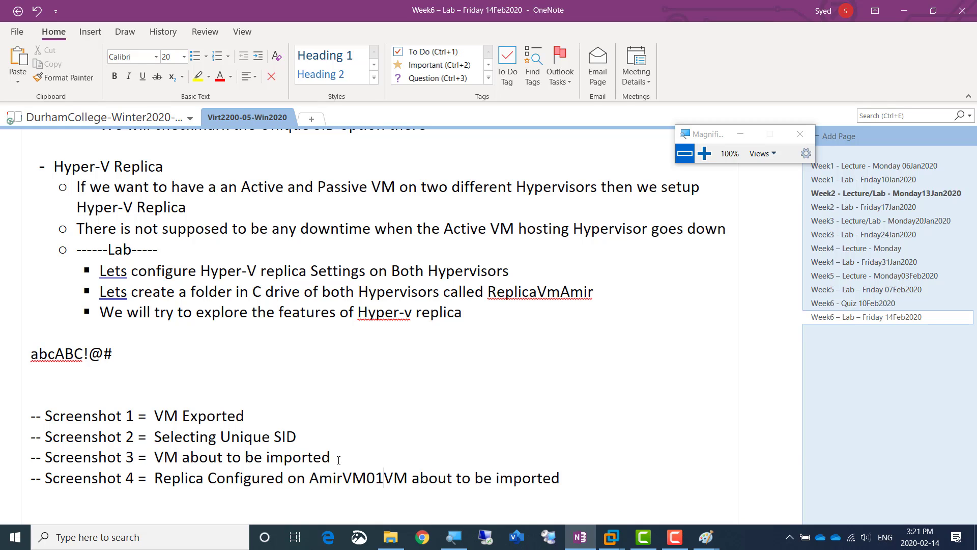
Correct the server name in the Screenshot 4 line to AmirWin01 and delete the leftover "VM about to be imported"
key(Left)
key(Left)
key(shift+Left)
key(shift+Left)
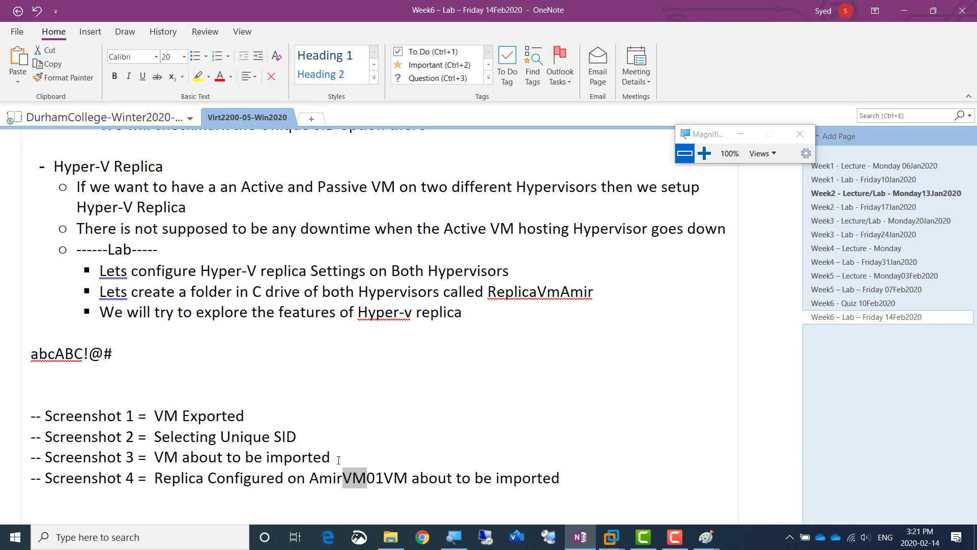
text(Win)
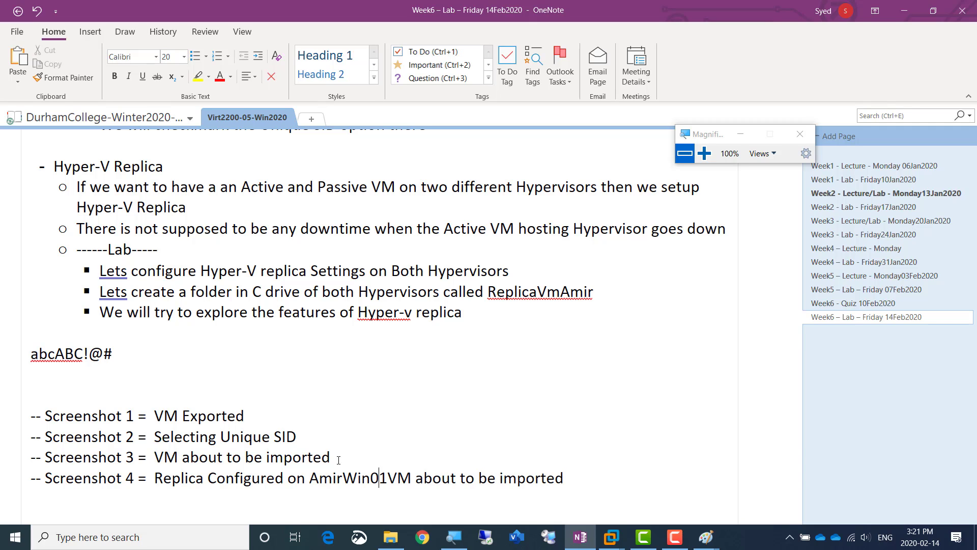
key(ctrl+shift+Right)
key(ctrl+shift+Right)
key(ctrl+shift+Right)
key(ctrl+shift+Right)
key(ctrl+shift+Right)
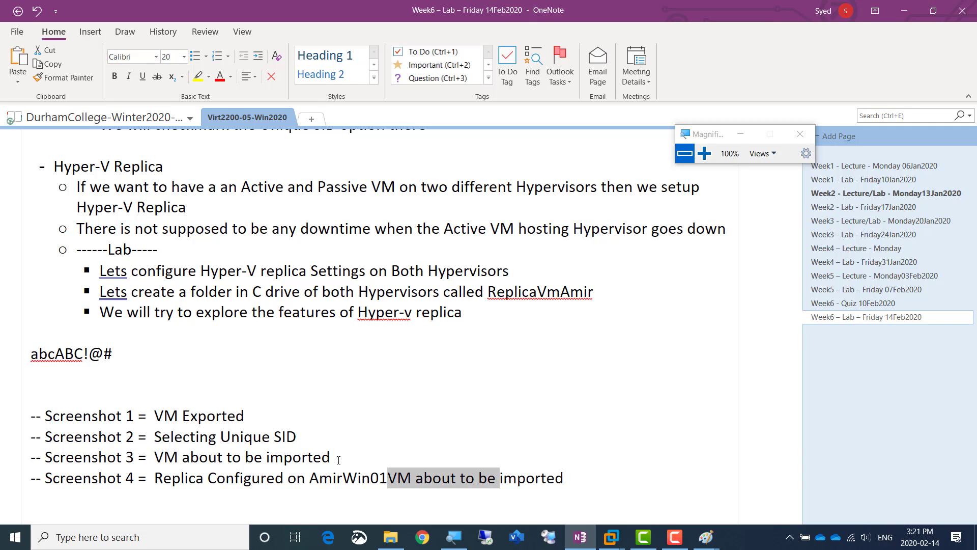
key(Delete)
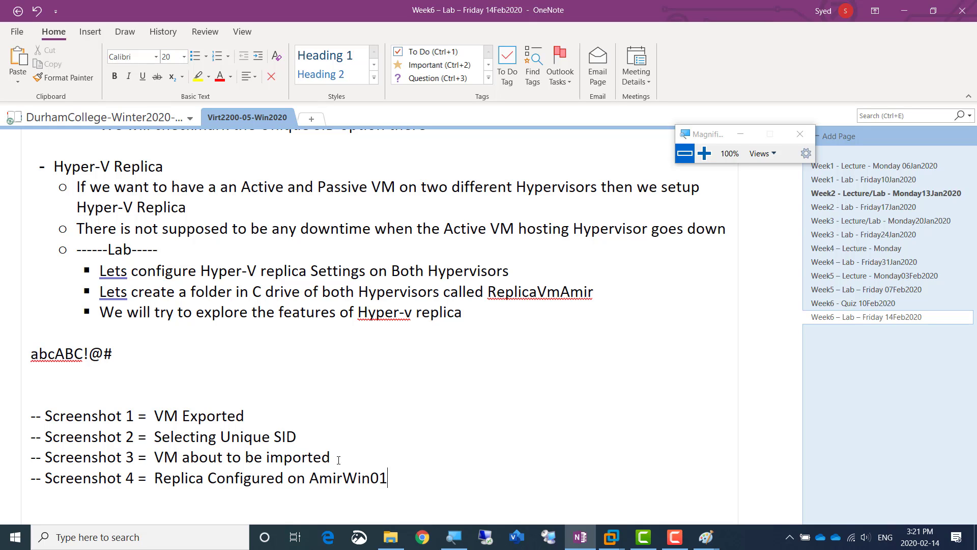
Duplicate the Screenshot 4 line on a new line beneath it
scroll(338, 460, down, 1)
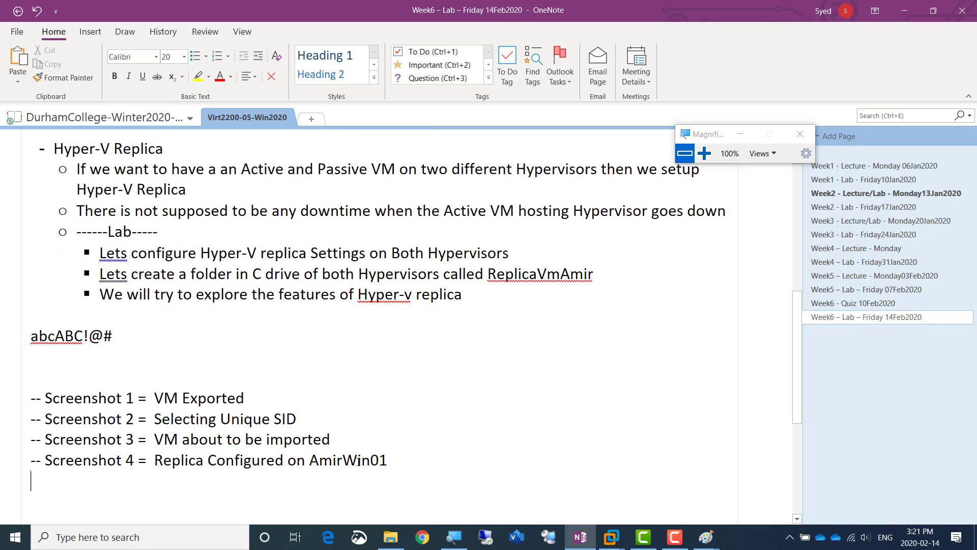
triple_click(319, 462)
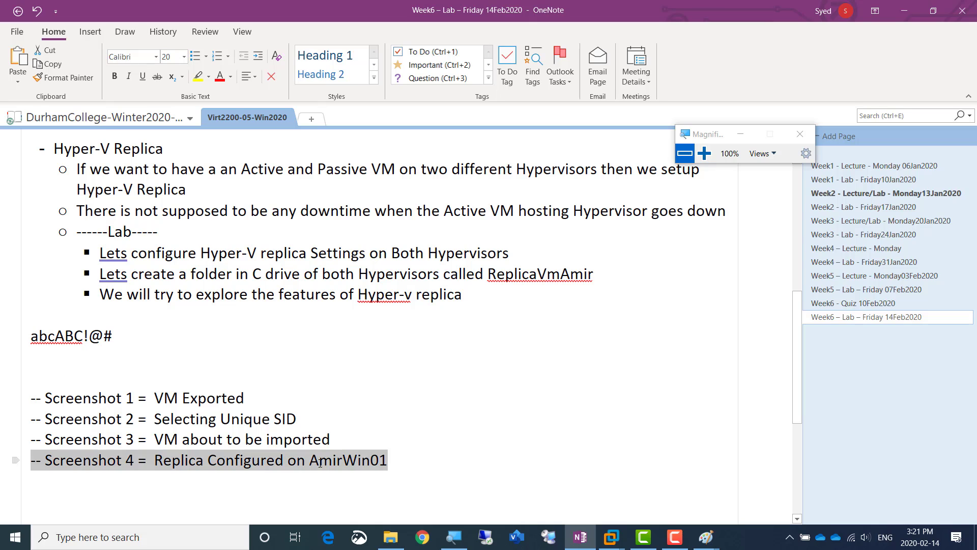
key(ctrl+c)
key(End)
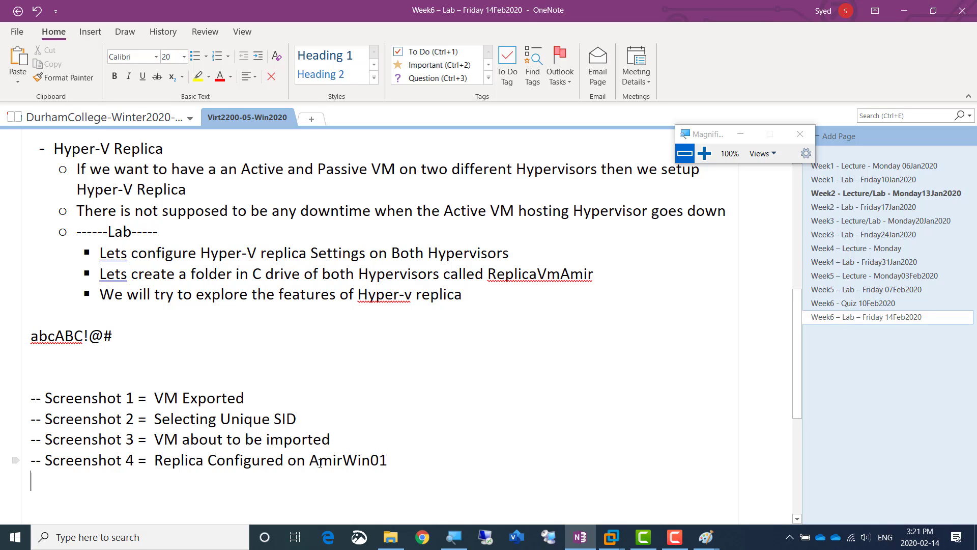
key(Return)
key(ctrl+v)
Renumber the newly copied line as Screenshot 5
key(Up)
key(Right)
key(Right)
key(Right)
key(Right)
key(Right)
key(Right)
key(Right)
key(Right)
key(Right)
key(Right)
key(Right)
key(Right)
key(Right)
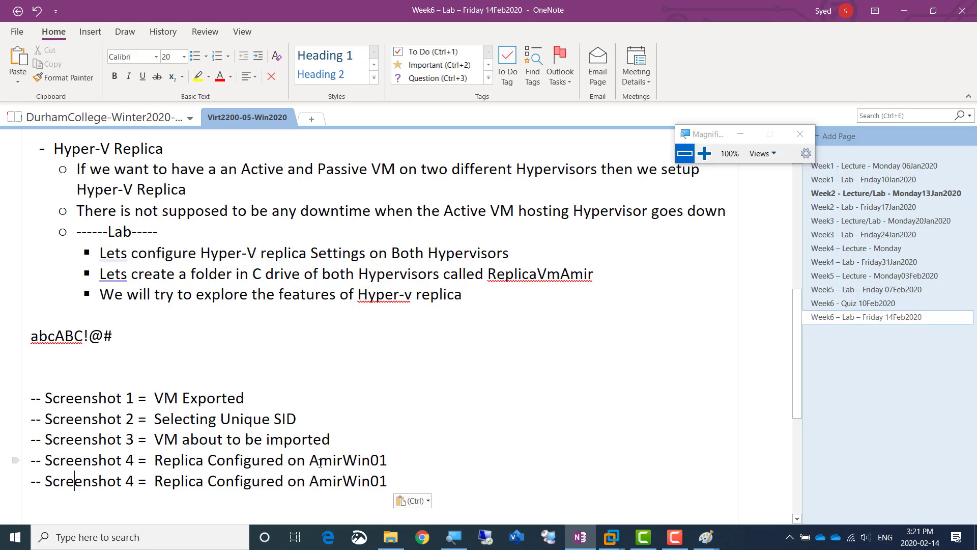
key(shift+Right)
text(5)
Change the server name in the Screenshot 5 line to AmirWin02
key(Right)
key(Right)
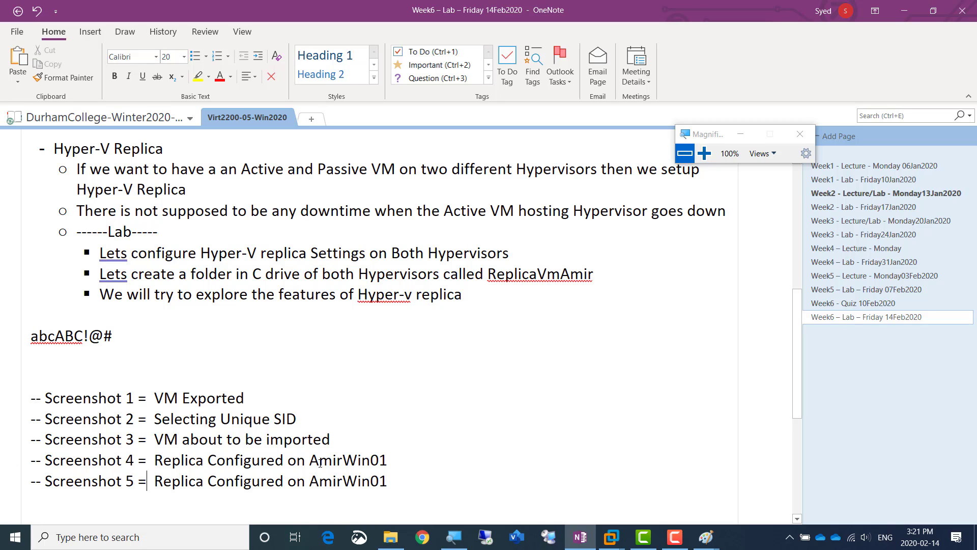
key(Right)
key(Right)
key(Right)
key(Right)
key(Right)
key(Right)
key(Right)
key(Right)
key(Right)
key(Right)
key(Right)
key(Right)
key(Right)
key(Right)
key(Right)
key(Right)
key(Right)
key(Right)
key(Right)
key(Right)
key(shift+Right)
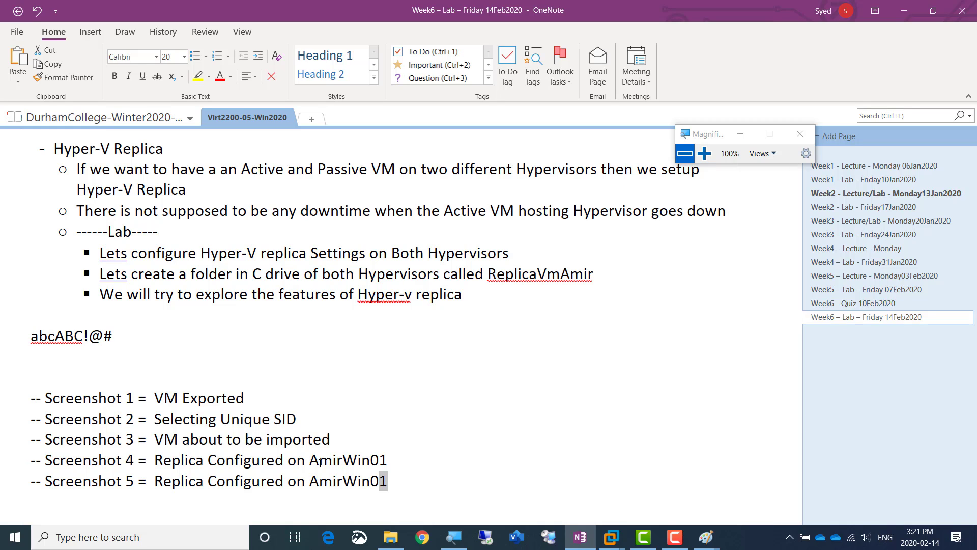
text(2)
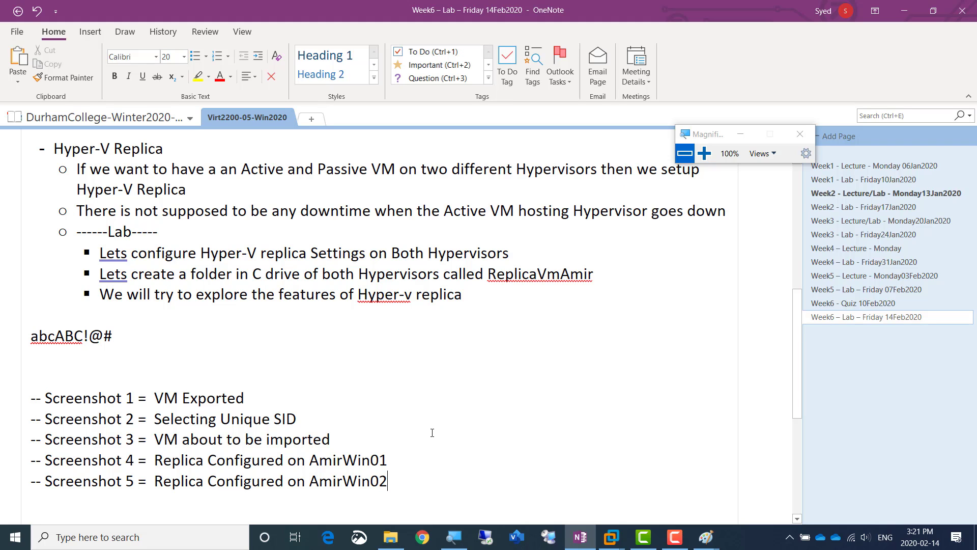
Switch to VMware Workstation, apply AMIRWIN01's replication configuration, acknowledge the firewall notice and close its Hyper-V settings
key(alt+Tab)
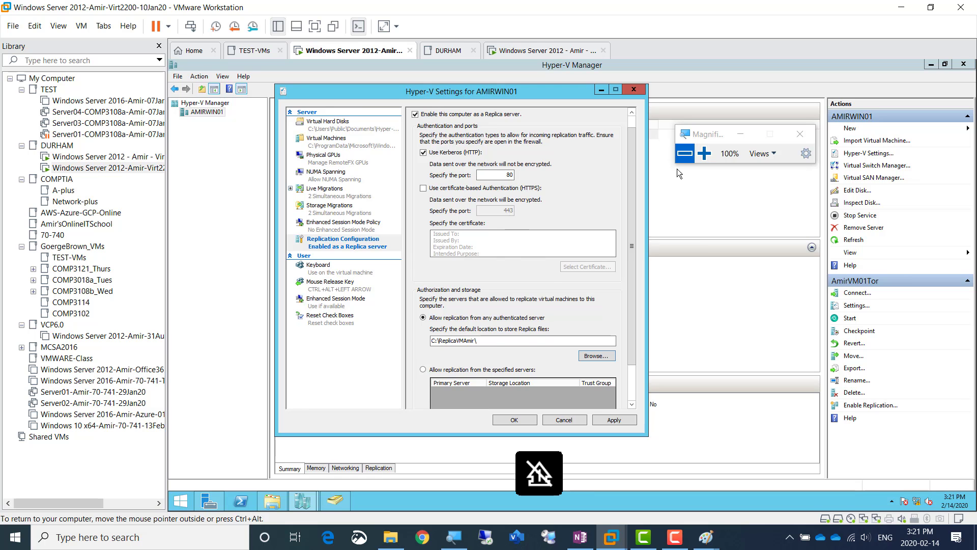
click(704, 153)
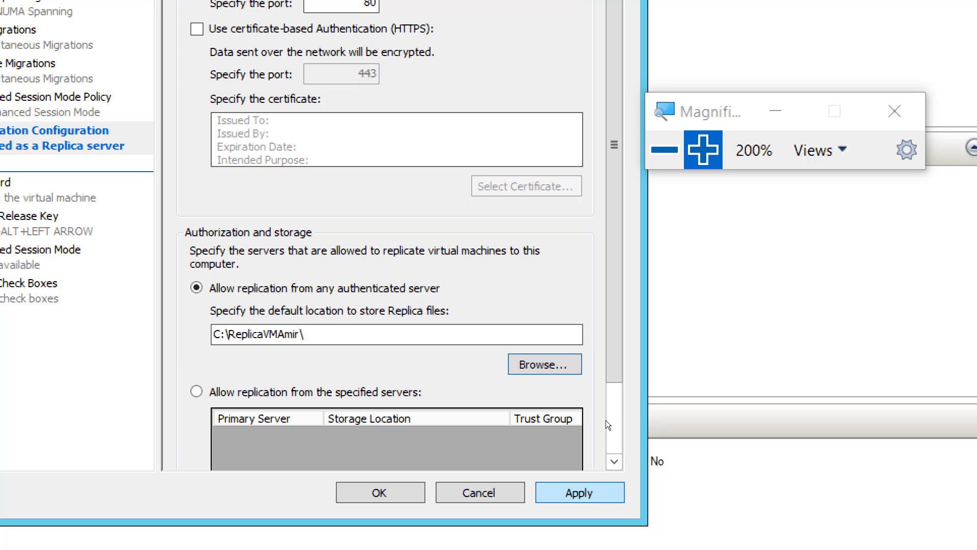
click(580, 492)
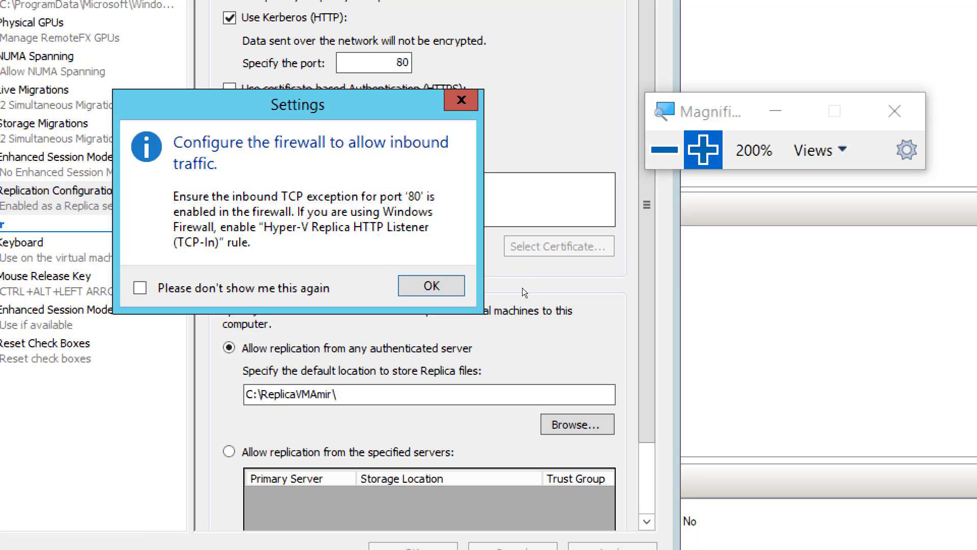
key(Return)
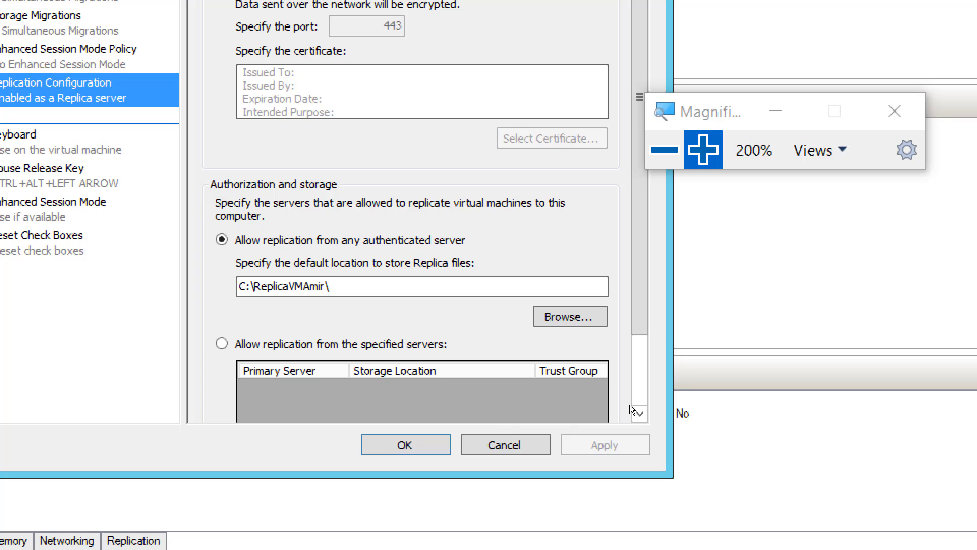
click(635, 366)
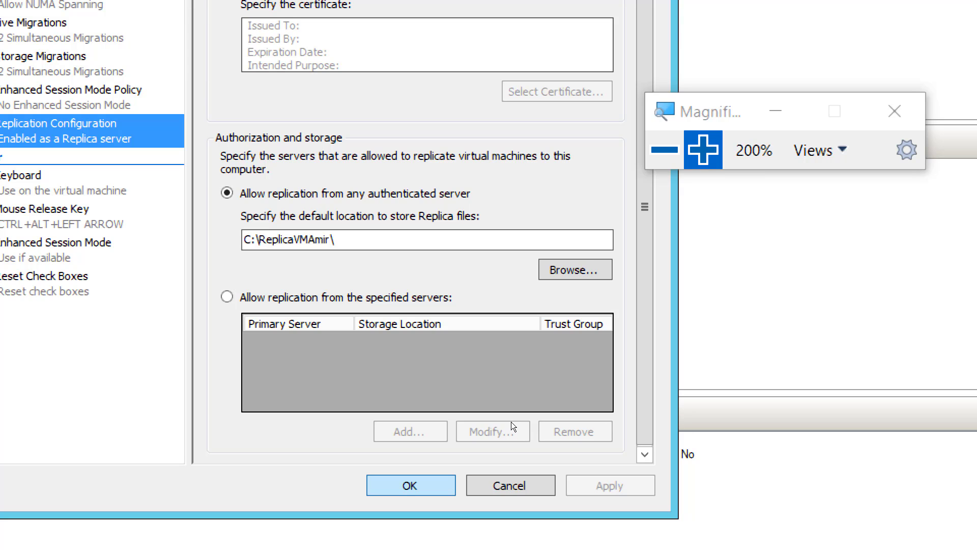
key(Escape)
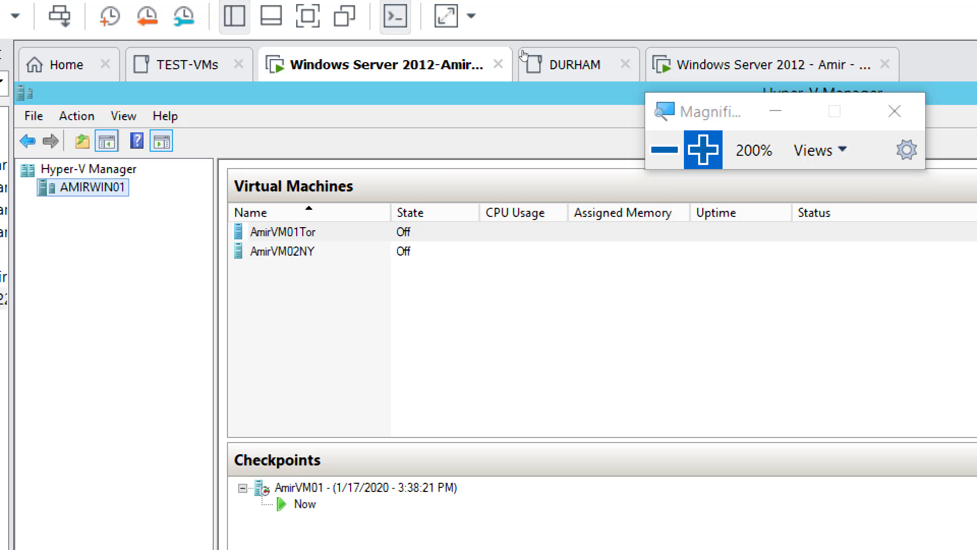
Switch to the other running Windows Server 2012 machine and open the Replication Configuration in AMIRWIN02's Hyper-V settings
click(723, 65)
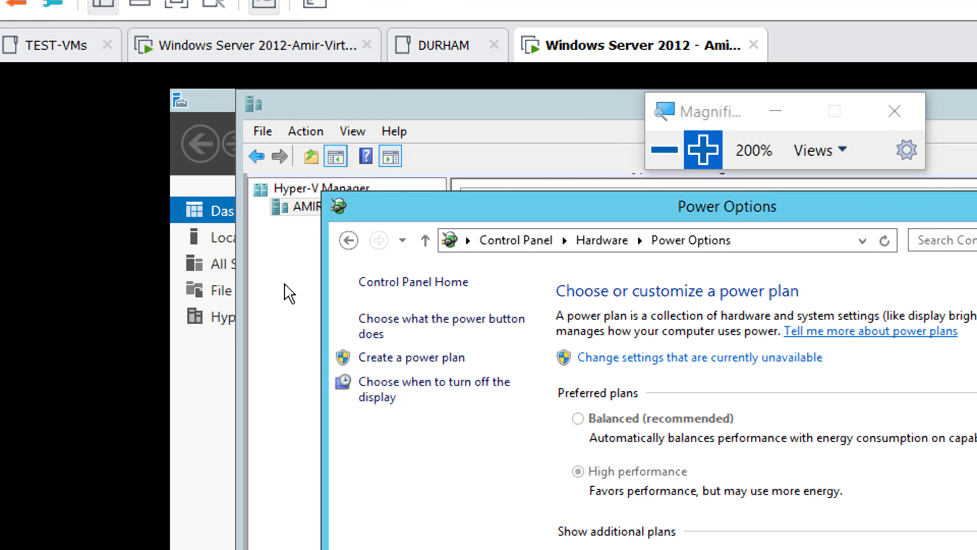
click(289, 294)
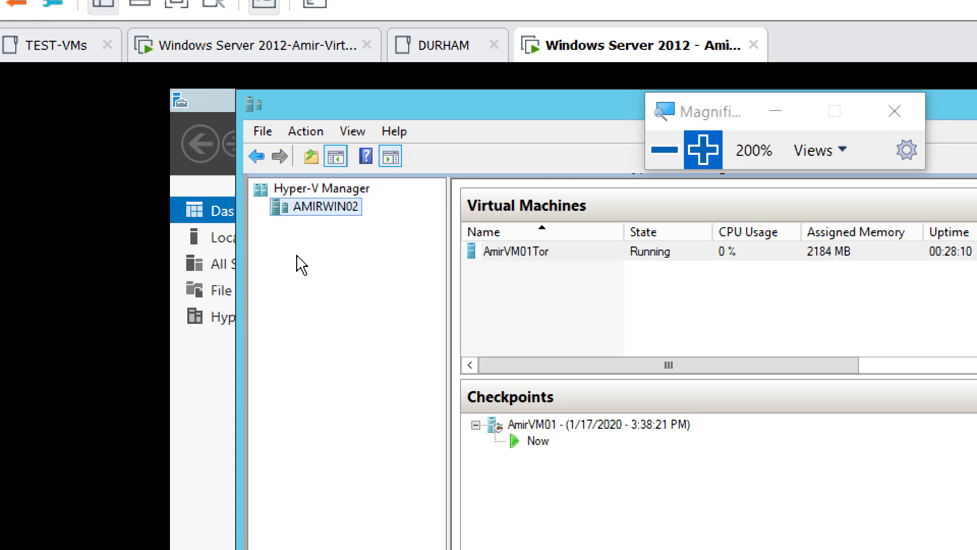
right_click(317, 208)
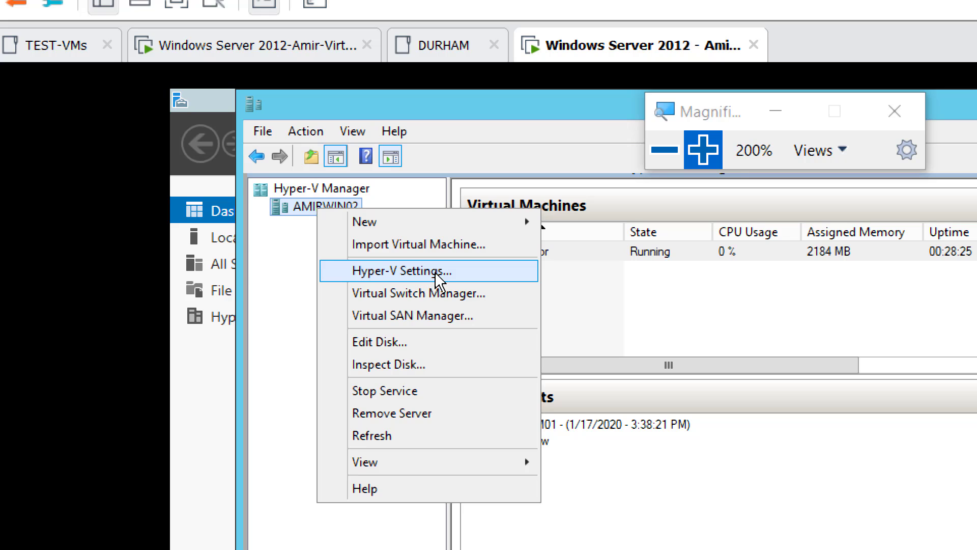
click(442, 275)
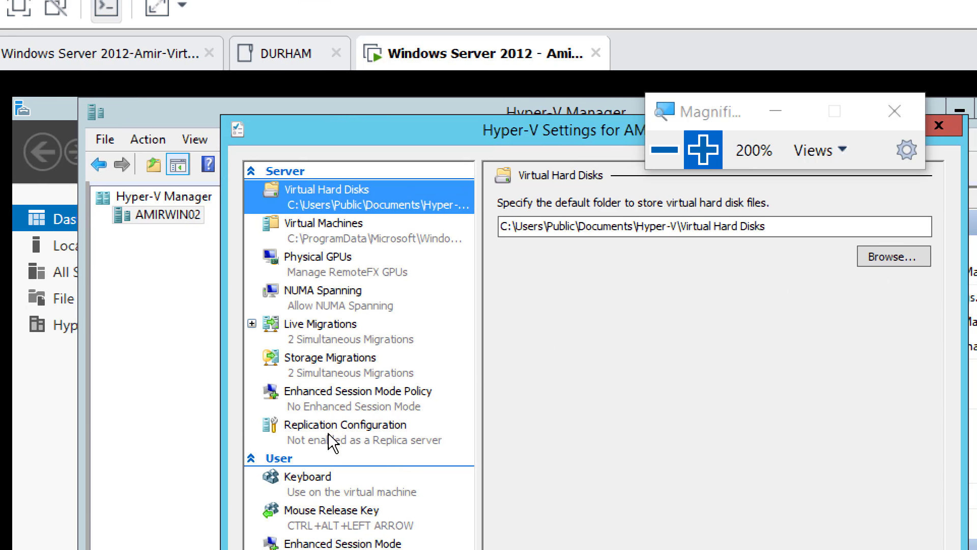
click(328, 432)
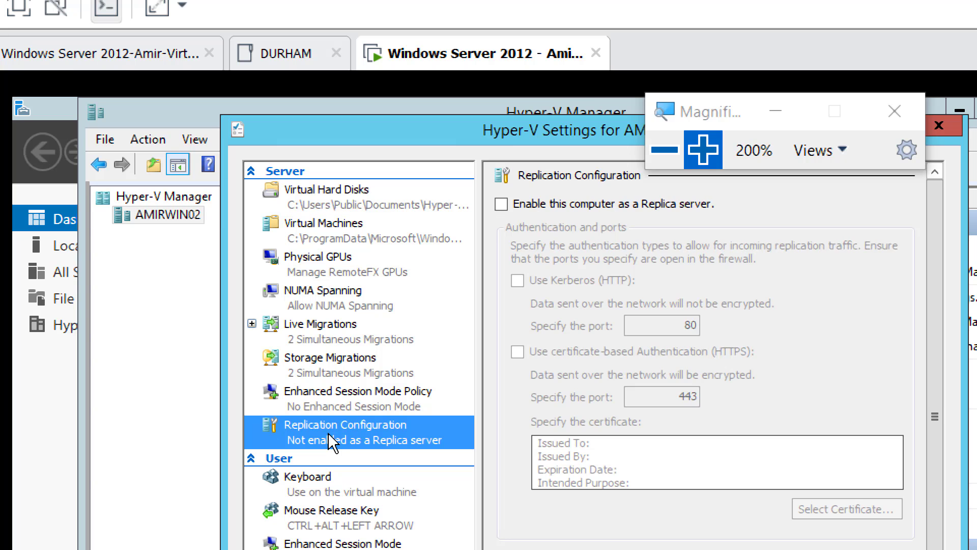
Enable AMIRWIN02 as a Replica server with Kerberos (HTTP) authentication and allow replication from any authenticated server
click(501, 204)
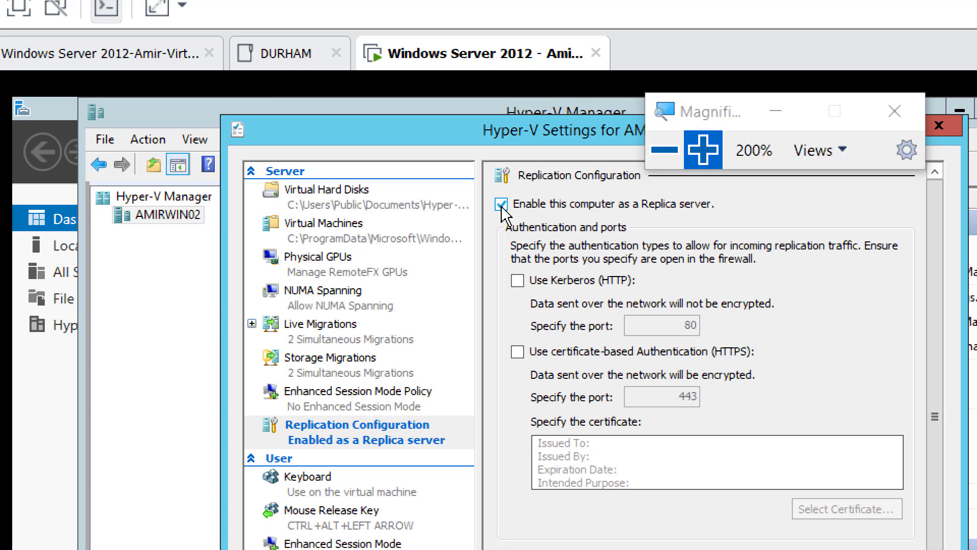
click(517, 280)
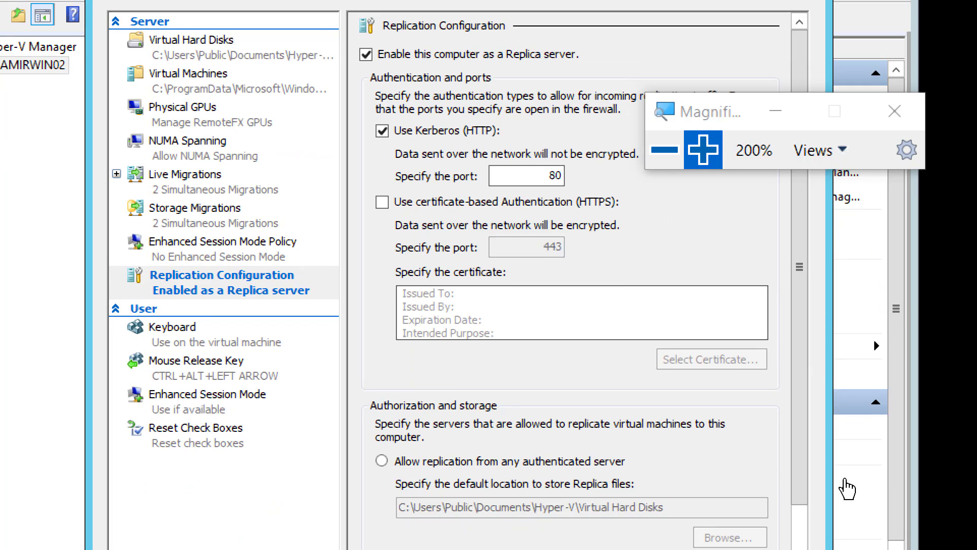
drag(749, 111, 740, 31)
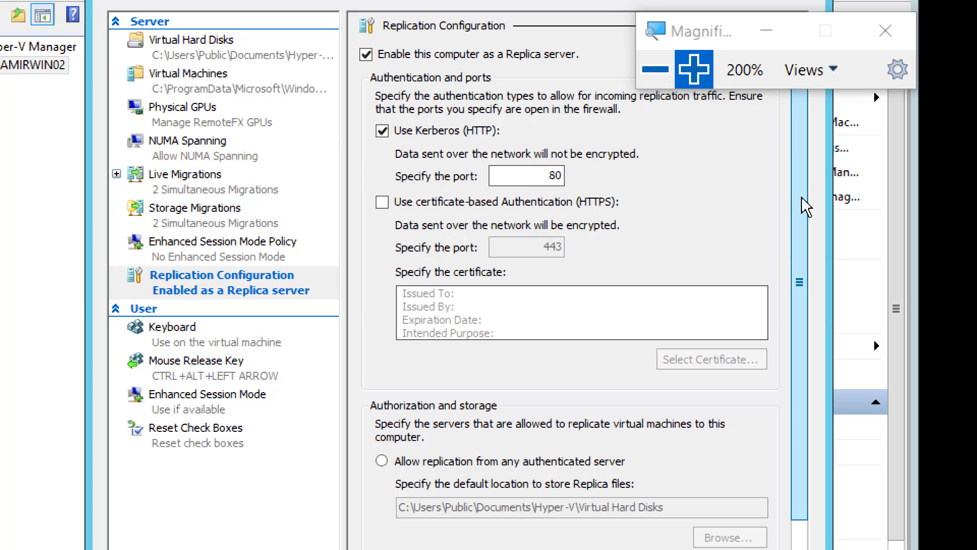
scroll(804, 203, down, 1)
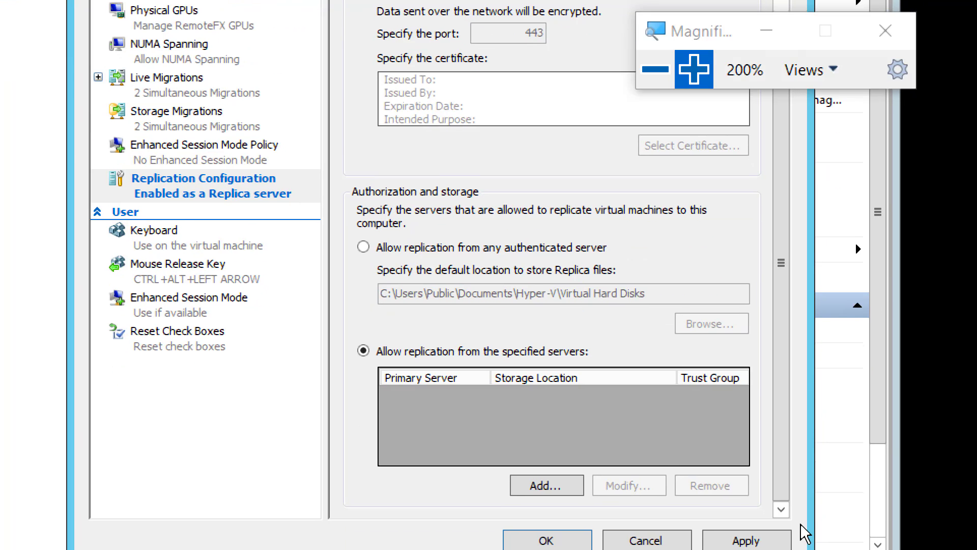
click(402, 251)
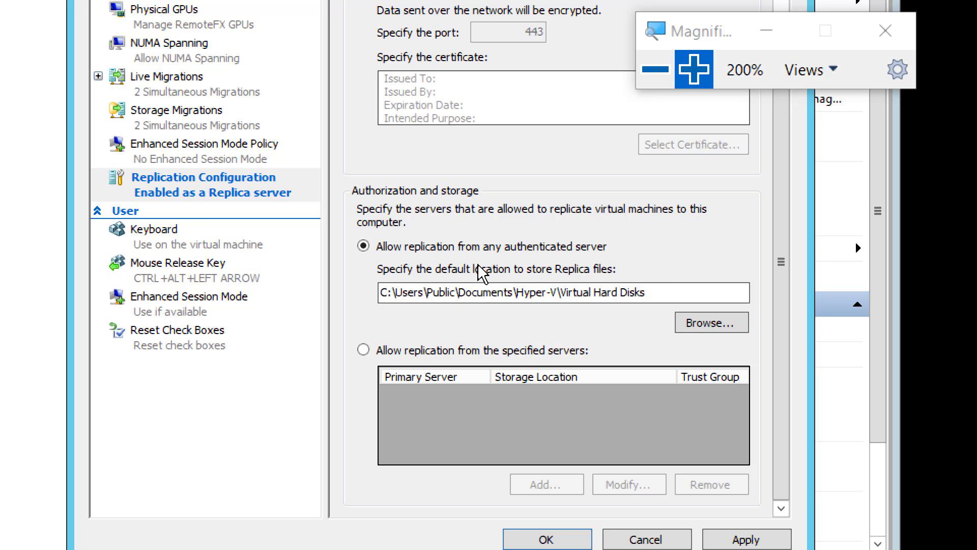
Create a ReplicaVMAmir folder on AMIRWIN02's C: drive and set it as the default location for Replica files
click(712, 329)
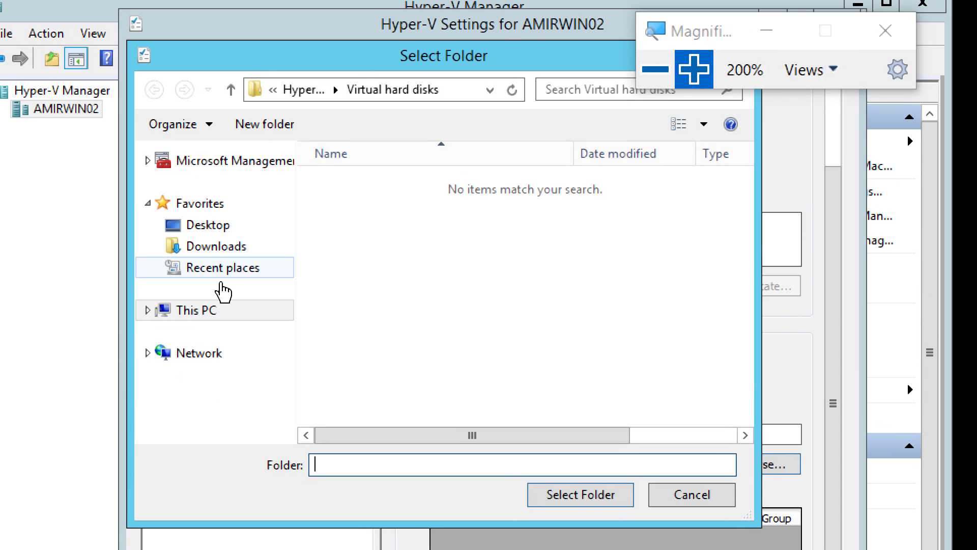
click(146, 312)
click(195, 383)
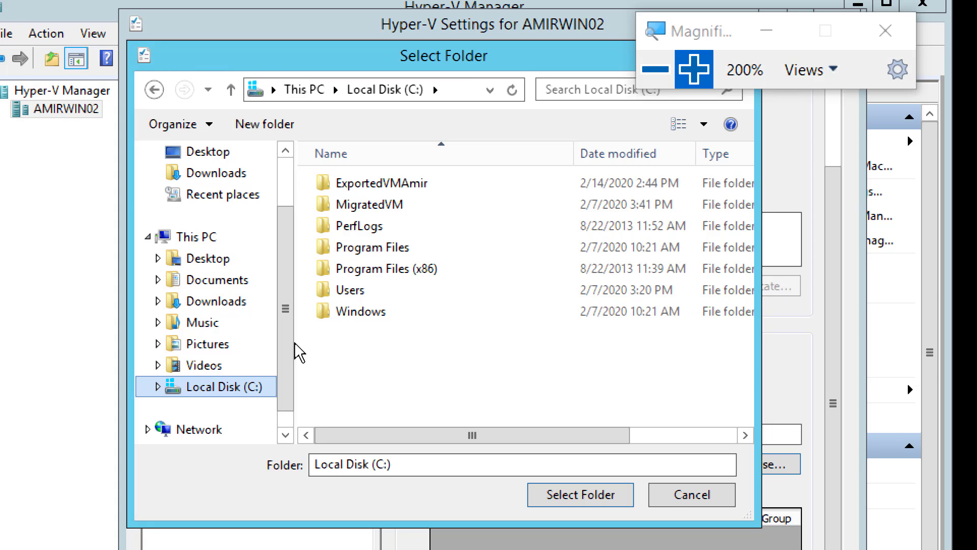
click(262, 124)
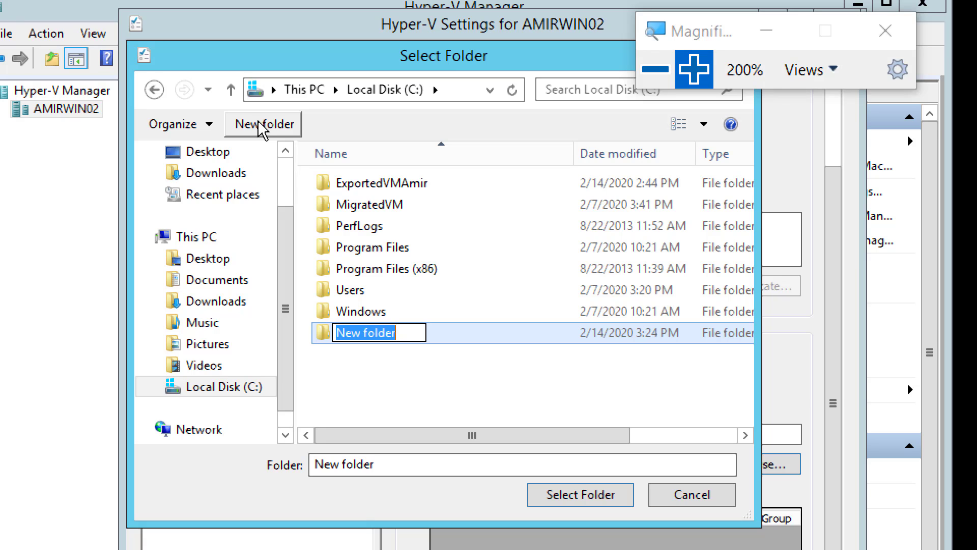
text(R)
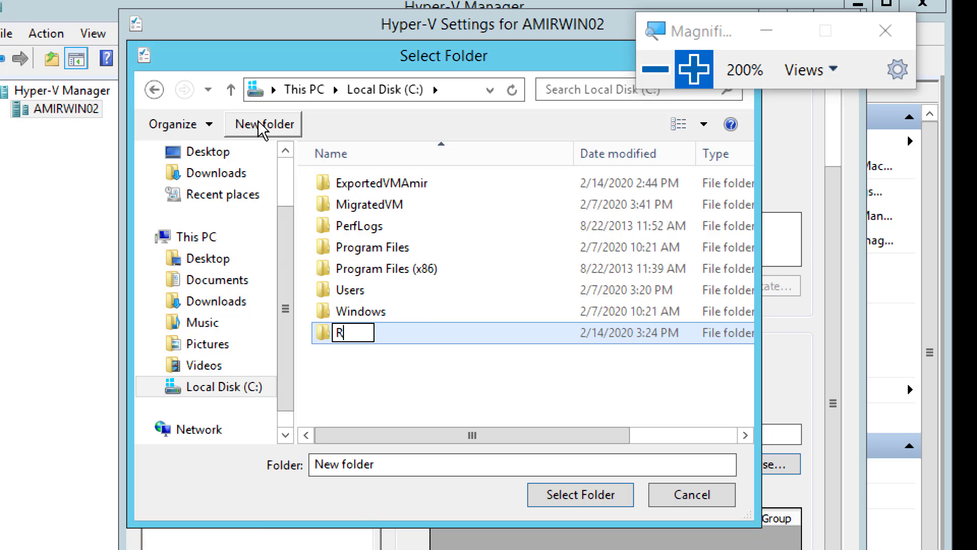
text(eplicaVM)
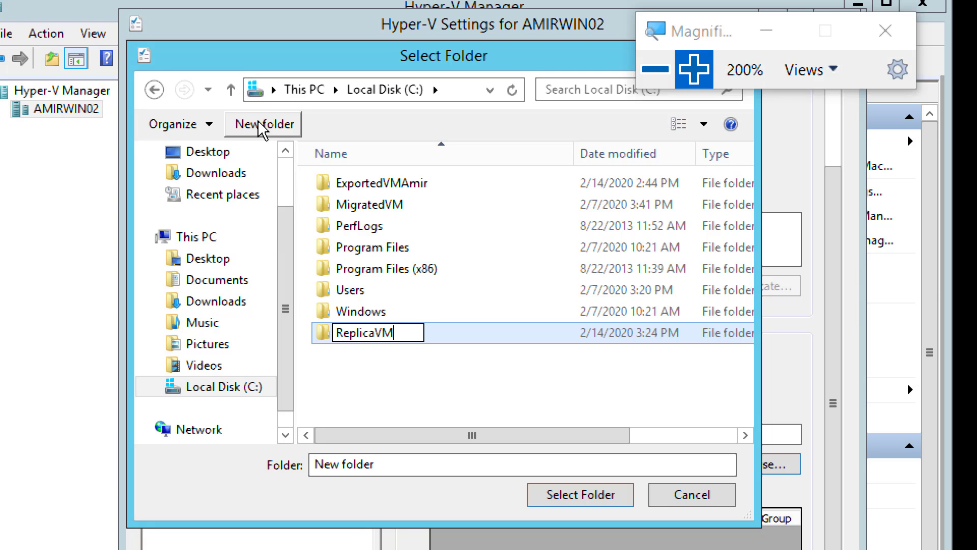
text(Amir)
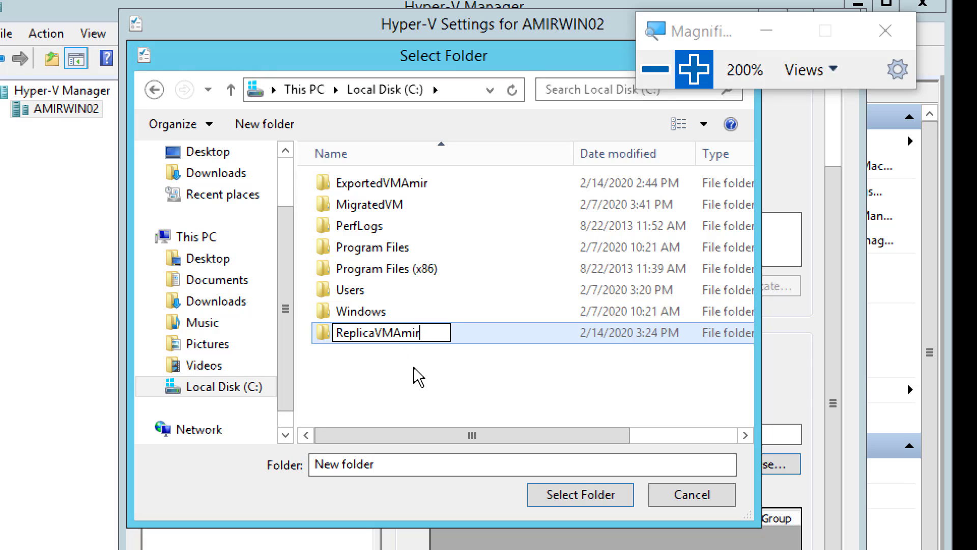
click(446, 381)
click(444, 333)
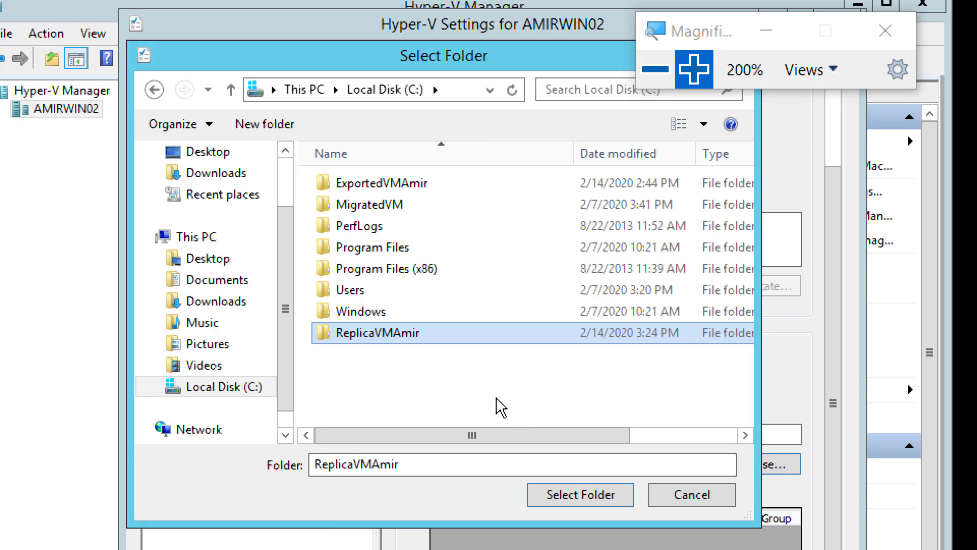
click(565, 499)
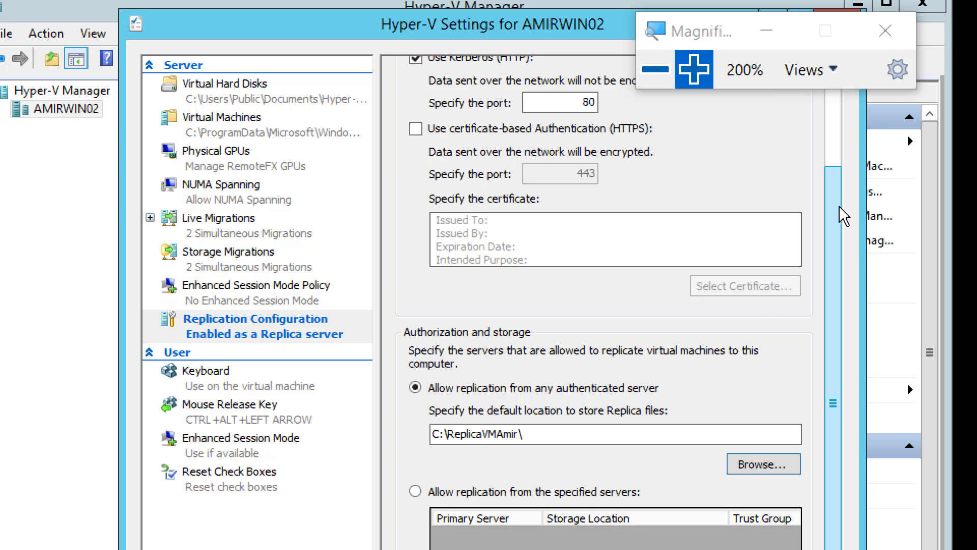
Review AMIRWIN02's replication settings, and check the required screenshots list in OneNote
scroll(837, 193, up, 3)
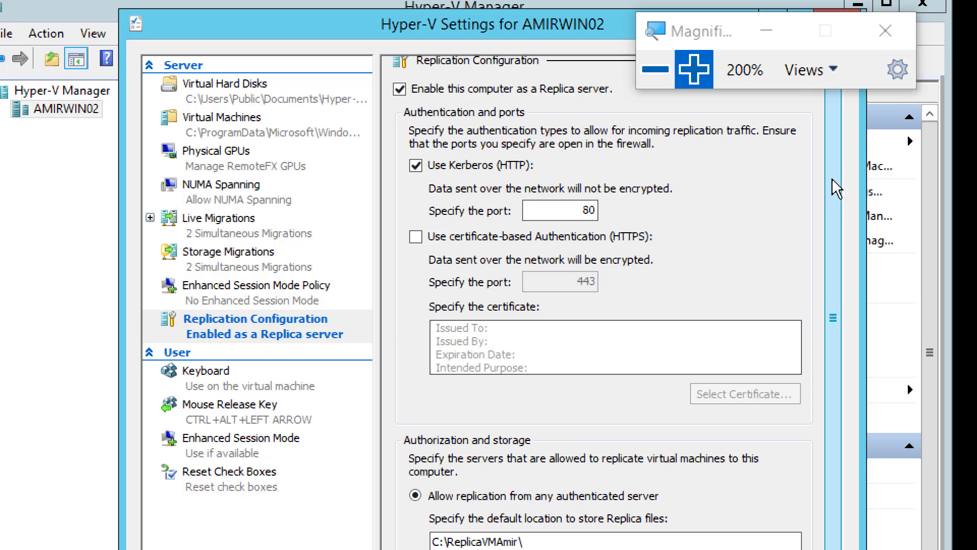
scroll(837, 219, down, 1)
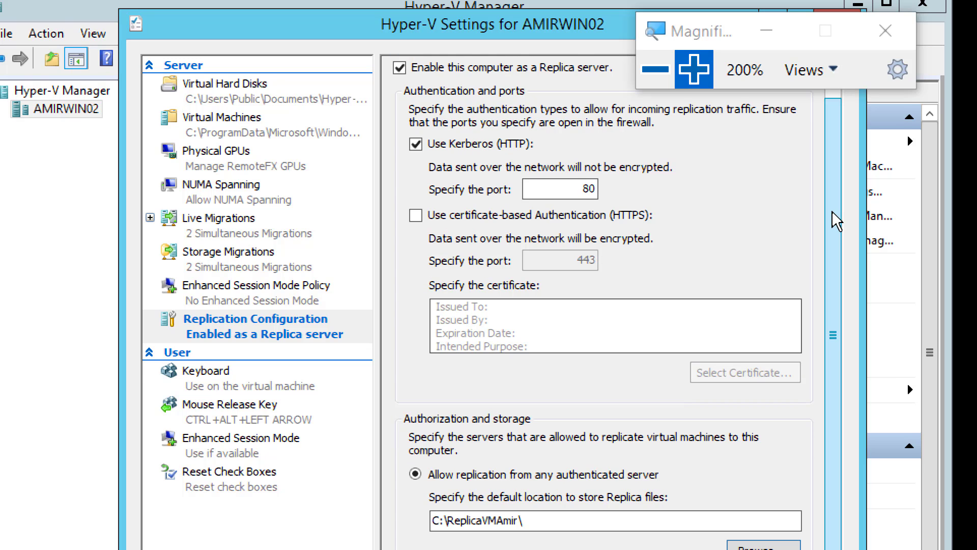
click(655, 69)
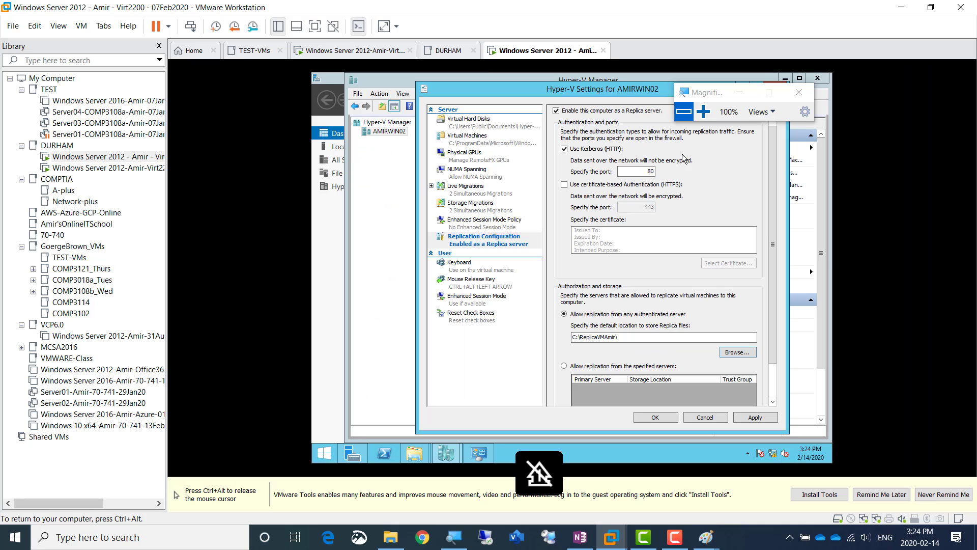
key(ctrl+alt)
click(580, 537)
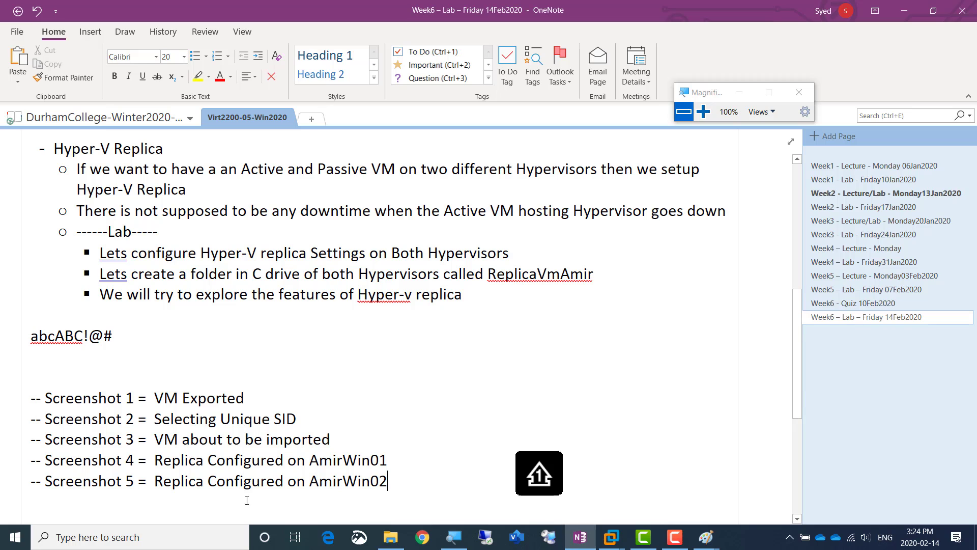
scroll(196, 471, down, 5)
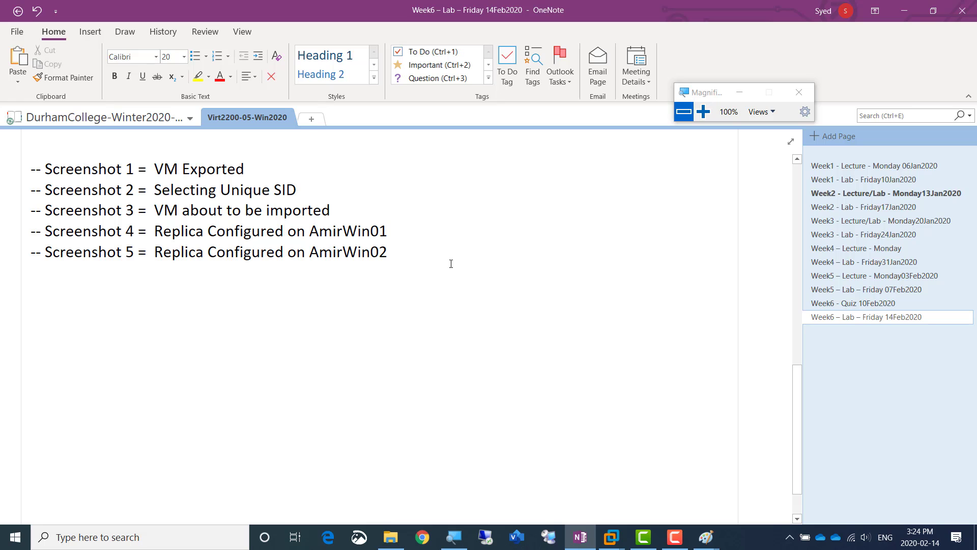
key(alt)
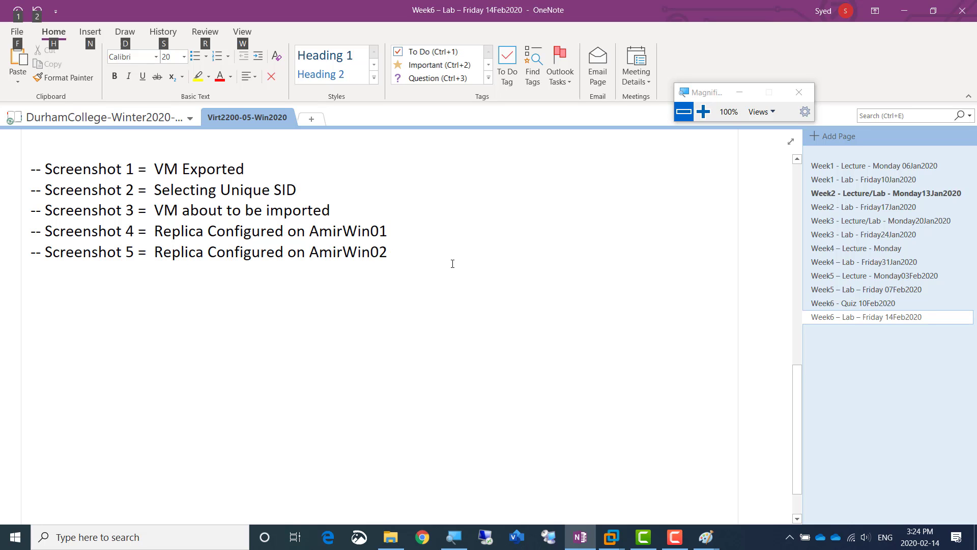
Return to VMware Workstation, apply AMIRWIN02's replication configuration, acknowledge the firewall notice and close its Hyper-V settings
key(alt+Tab)
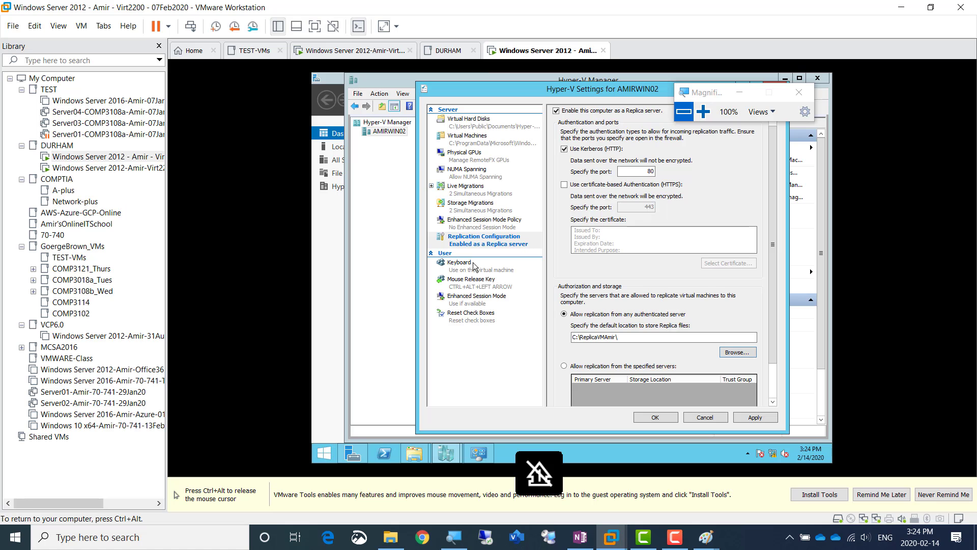
click(702, 111)
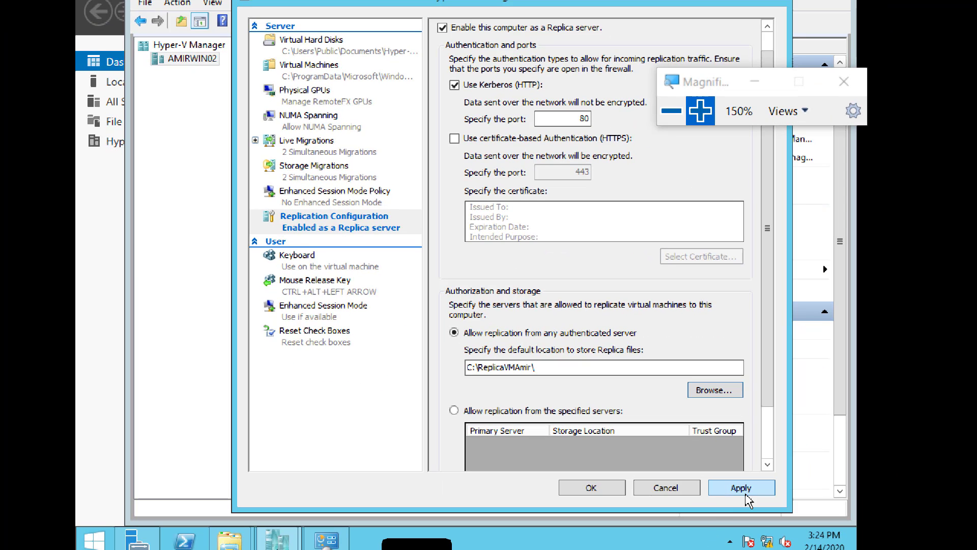
click(746, 489)
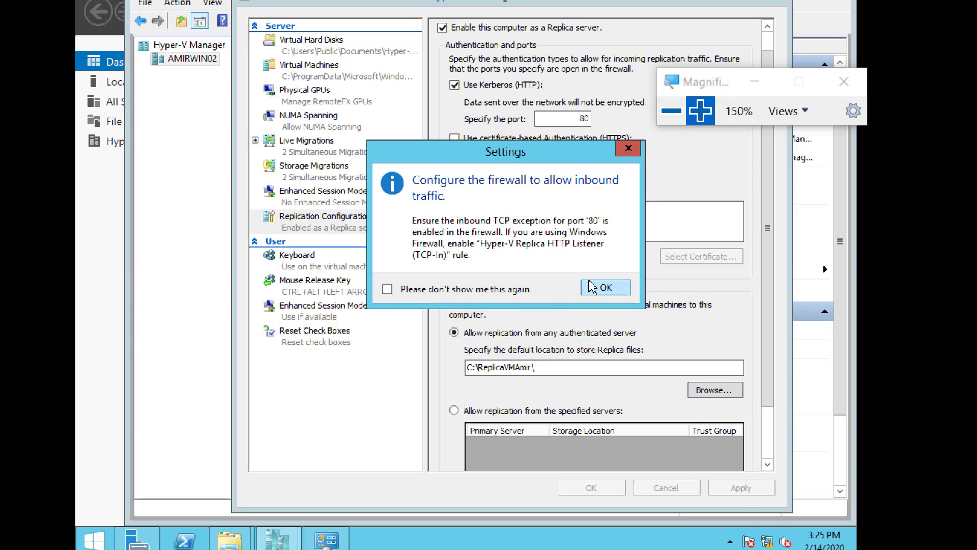
click(591, 288)
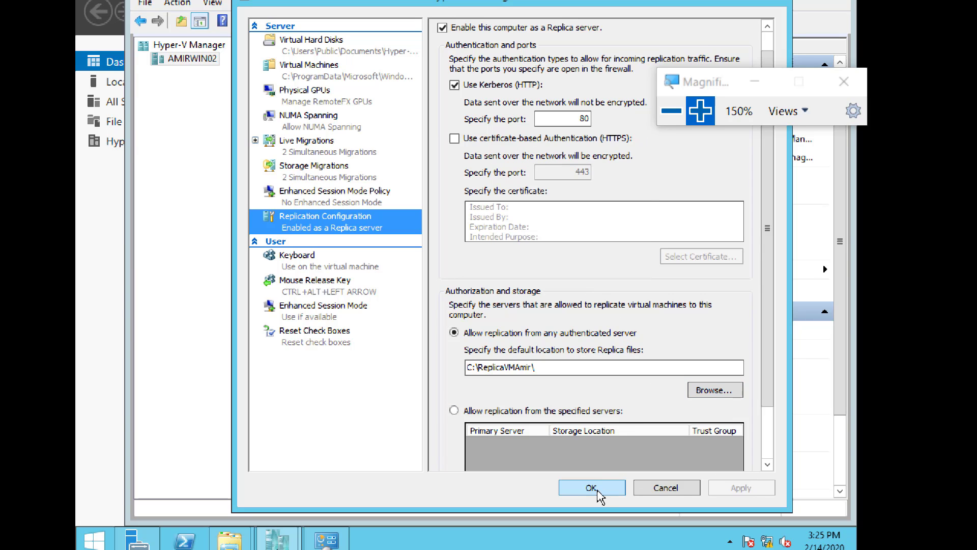
click(592, 488)
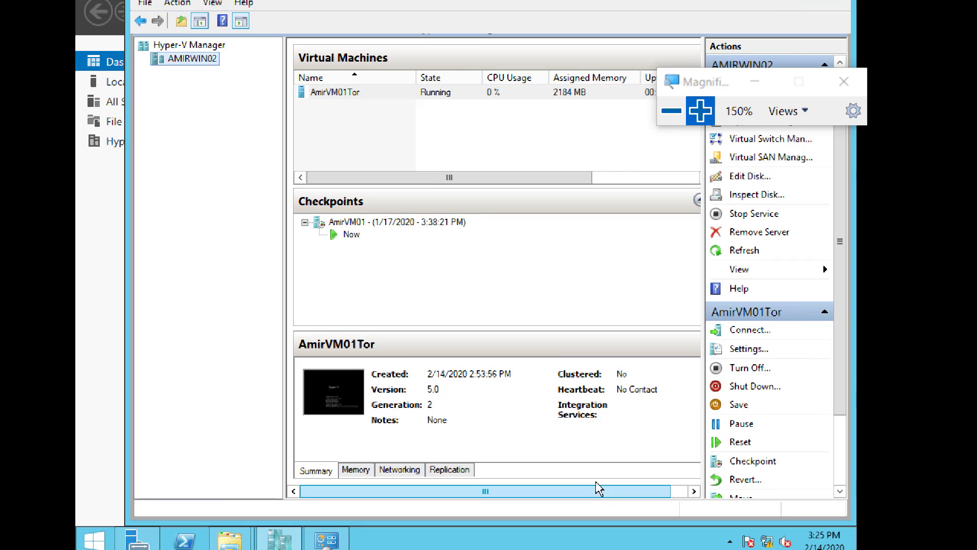
Switch to the AMIRWIN01 server, start a new virtual machine in Hyper-V Manager and name it AmirVM03
click(662, 111)
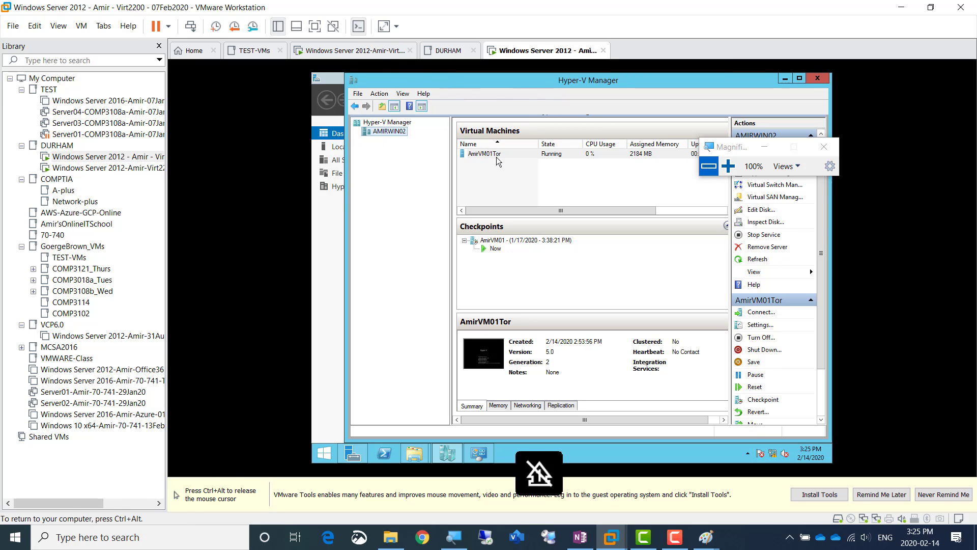
click(728, 166)
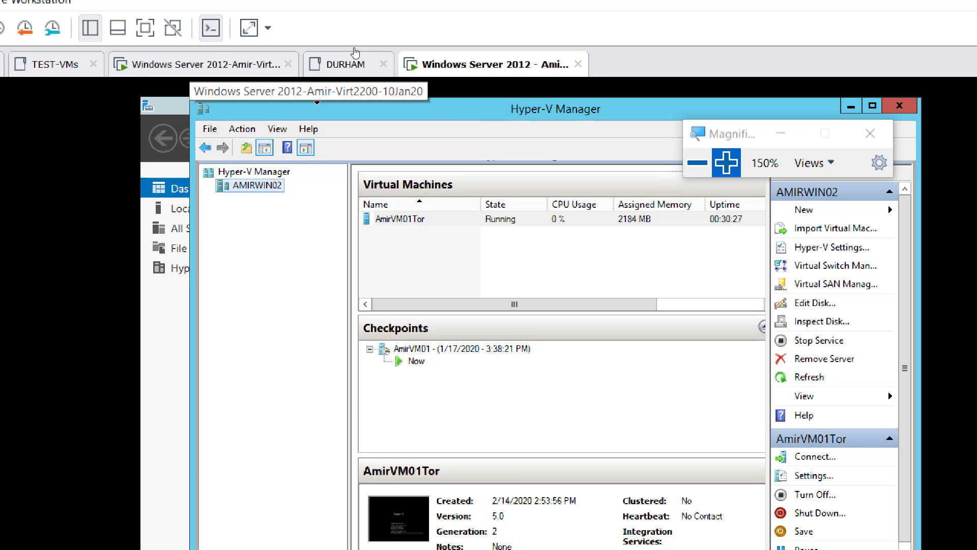
click(343, 53)
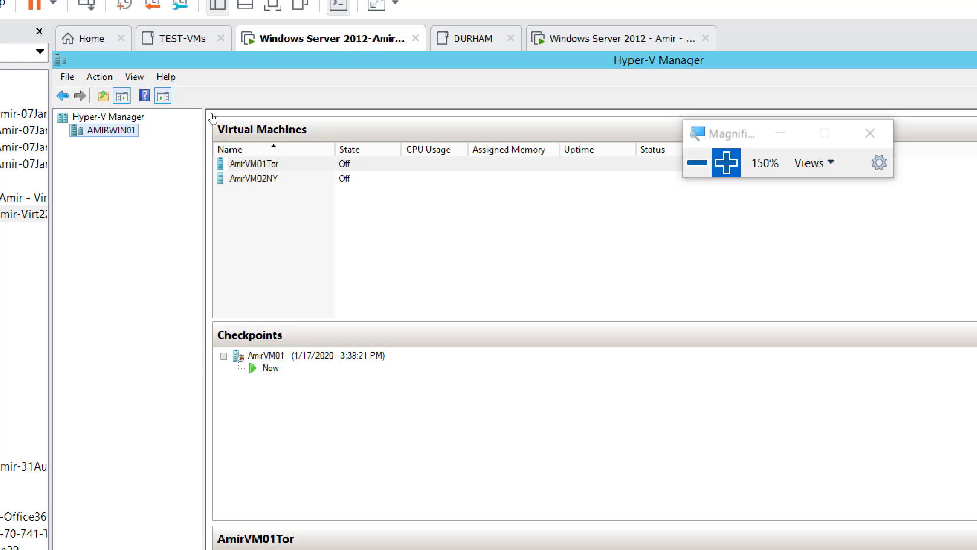
right_click(117, 132)
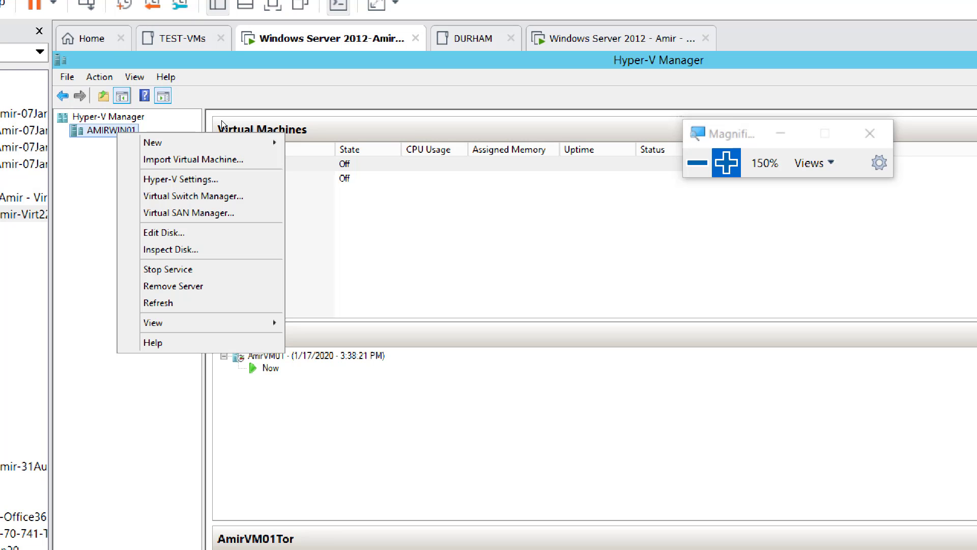
mouse_move(144, 140)
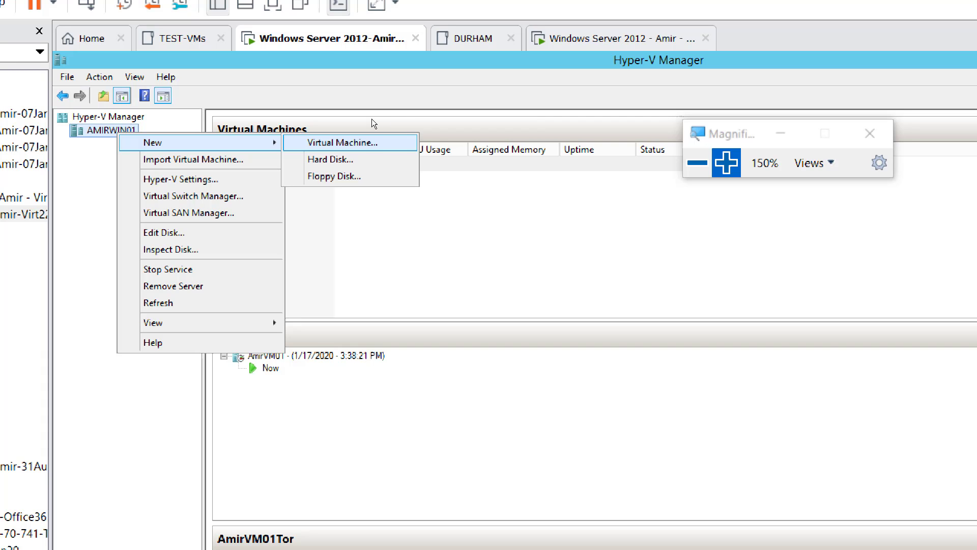
key(Return)
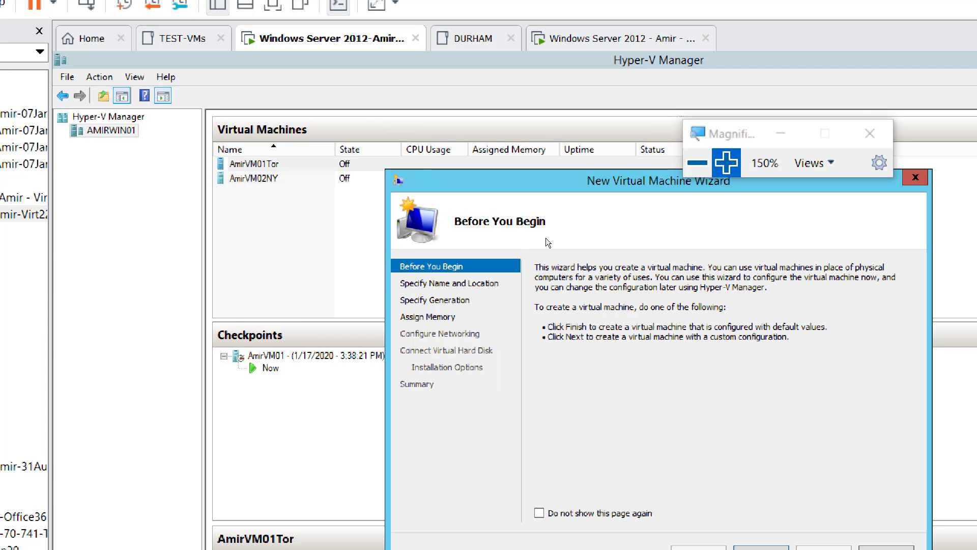
drag(584, 172, 445, 106)
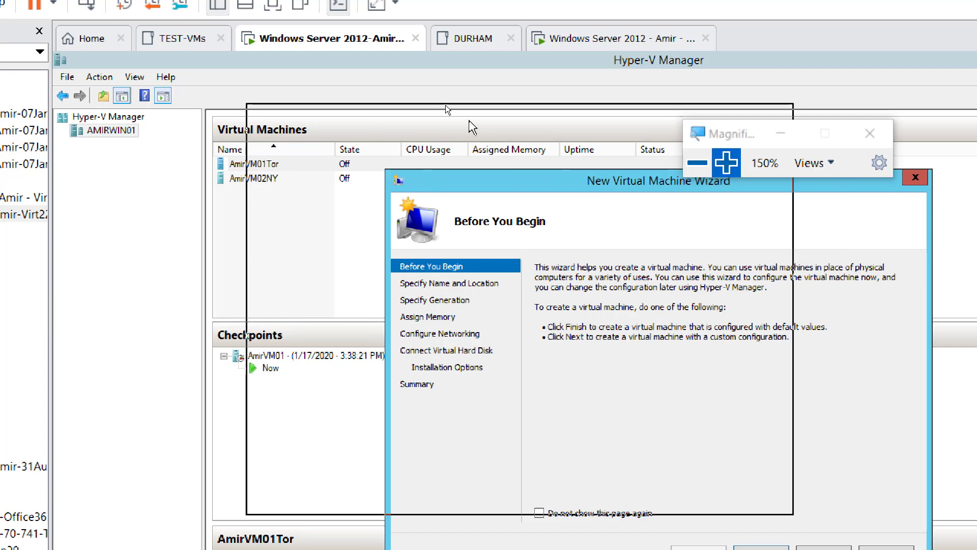
key(super+plus)
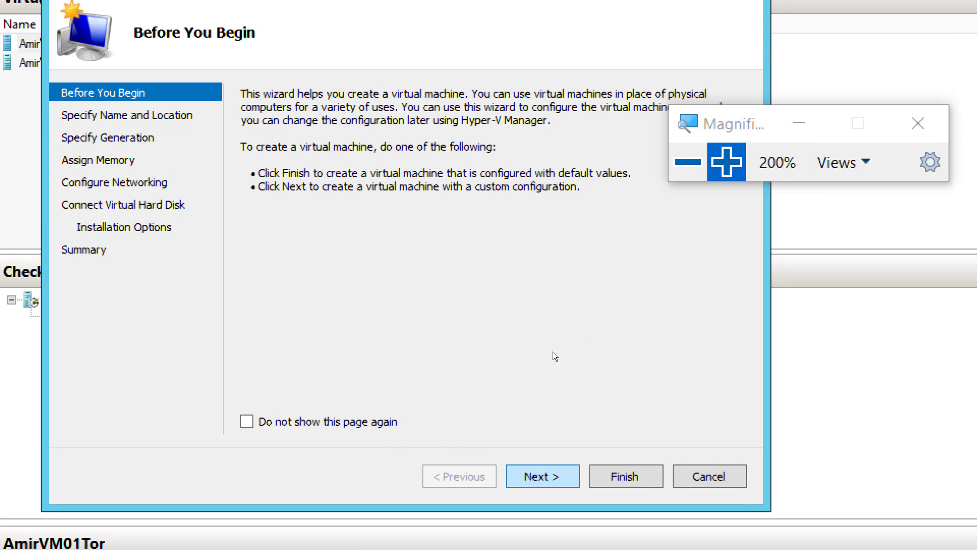
key(Return)
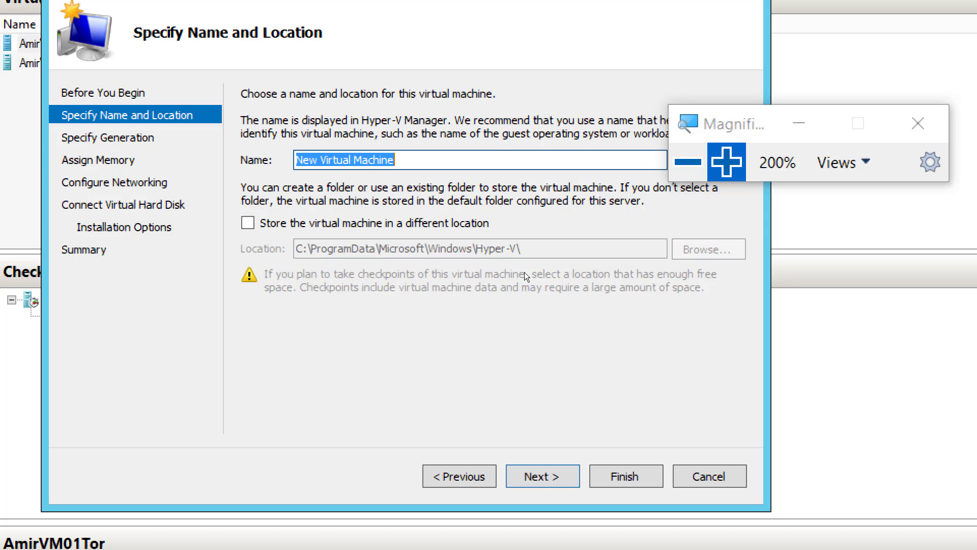
text(AmirVM03)
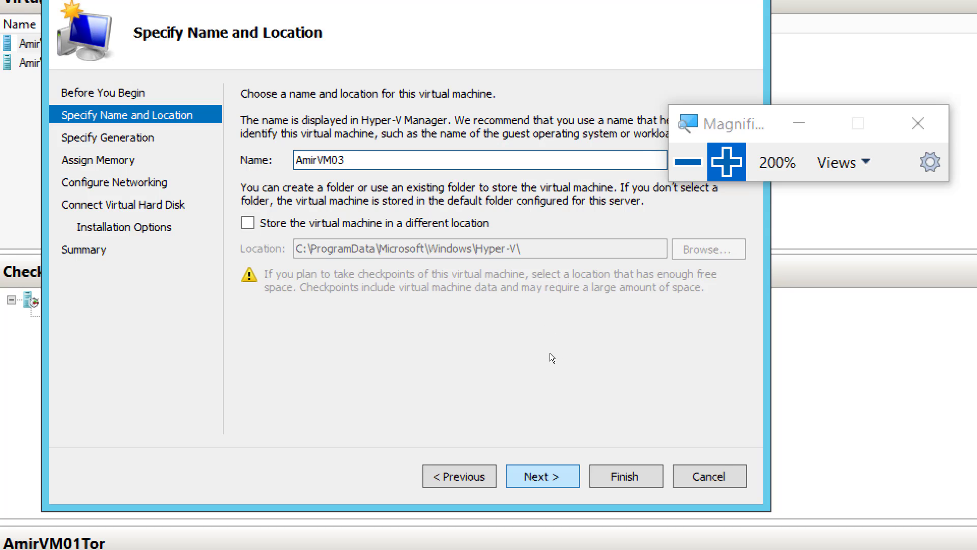
key(Return)
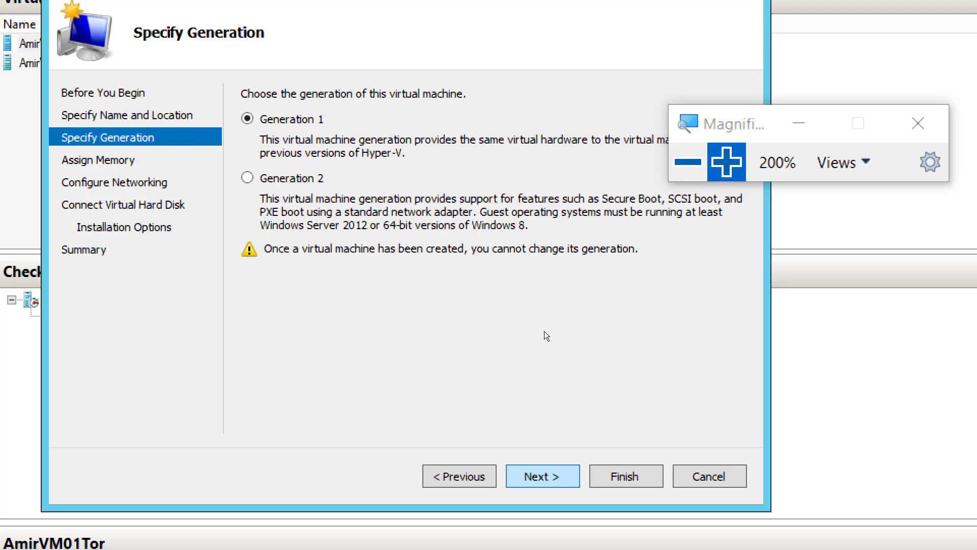
Make AmirVM03 a Generation 2 machine with 1024 MB of startup memory and Dynamic Memory enabled
key(Down)
key(Return)
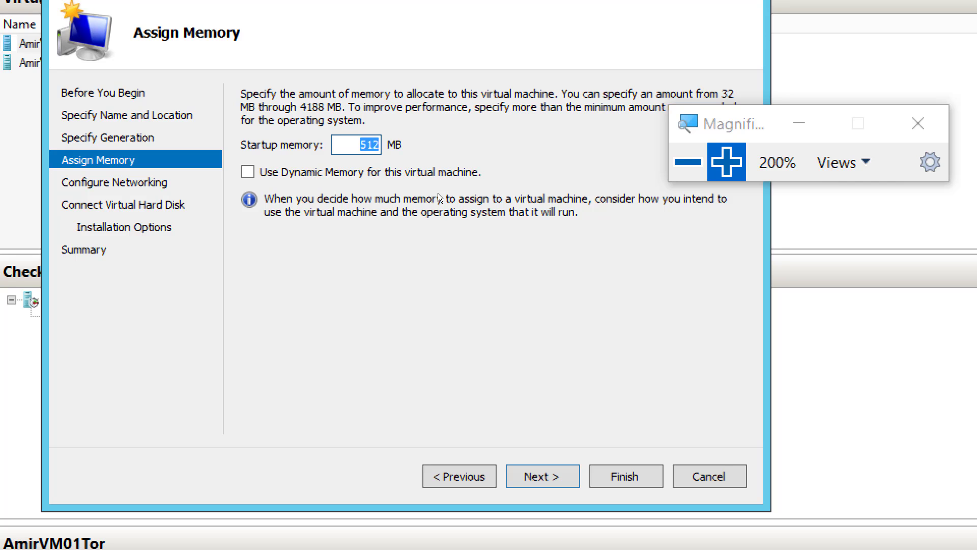
text(1024)
drag(656, 174, 667, 189)
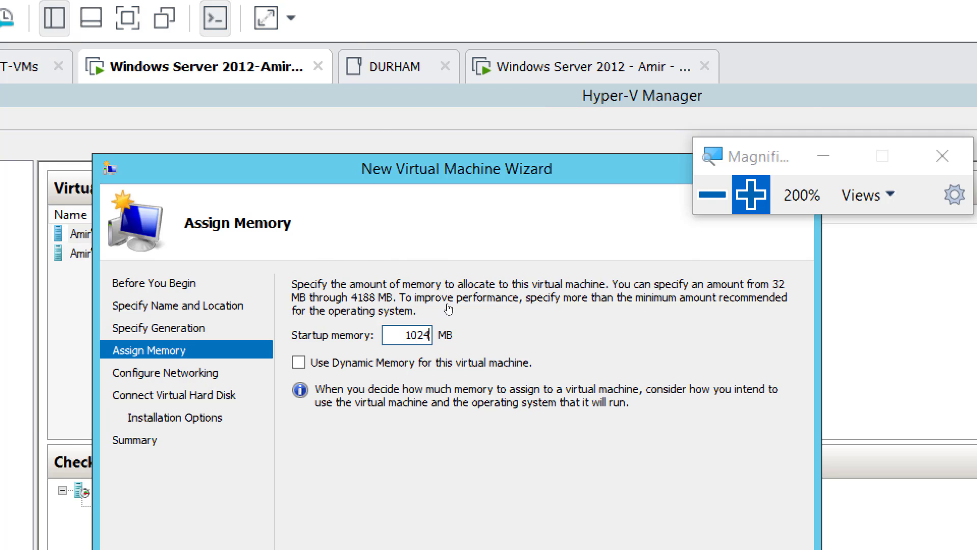
key(Tab)
key(space)
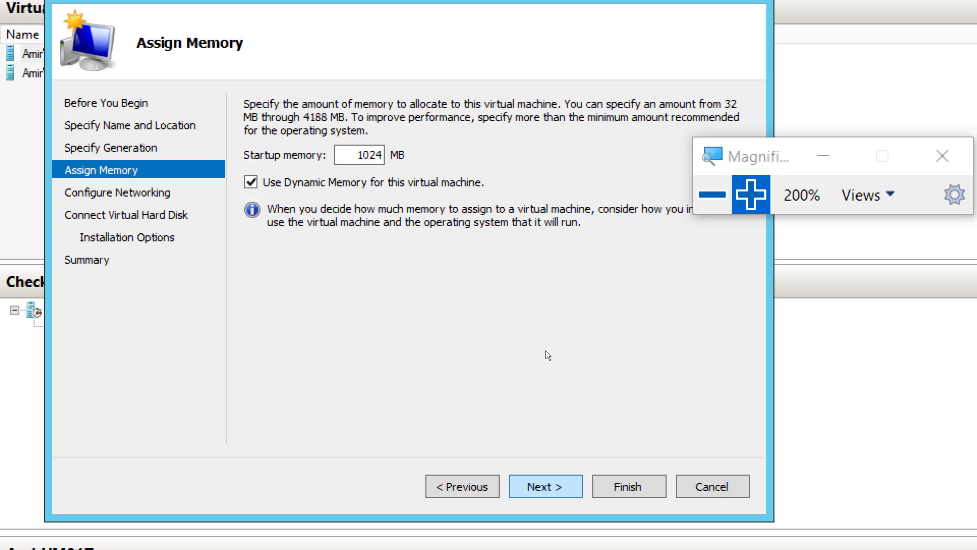
key(Return)
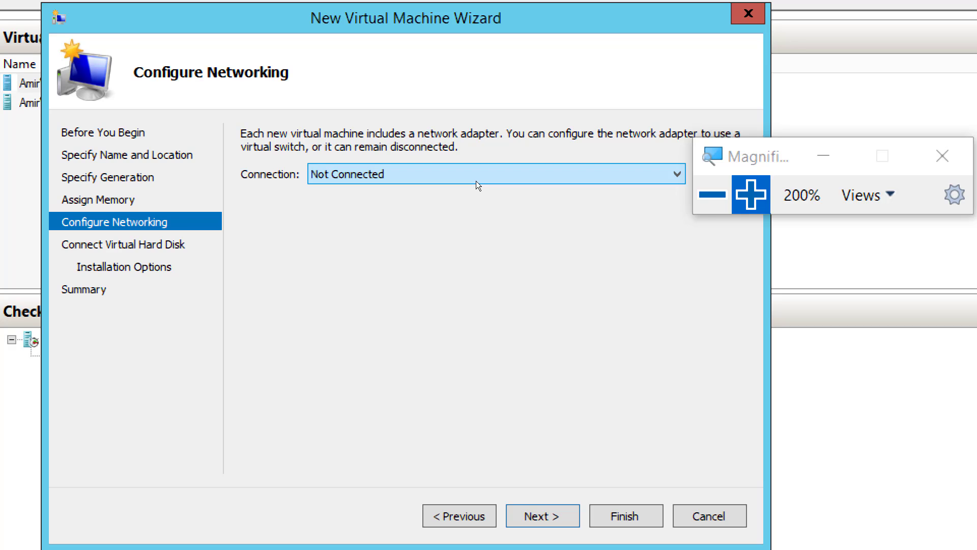
Connect AmirVM03's network adapter to Amir External Virtual Switch 1
click(477, 183)
key(Down)
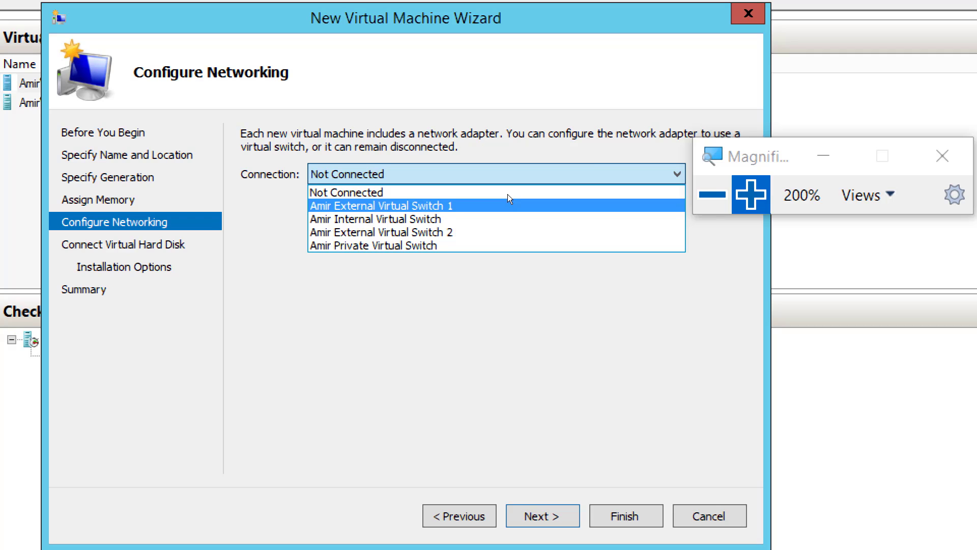
key(Return)
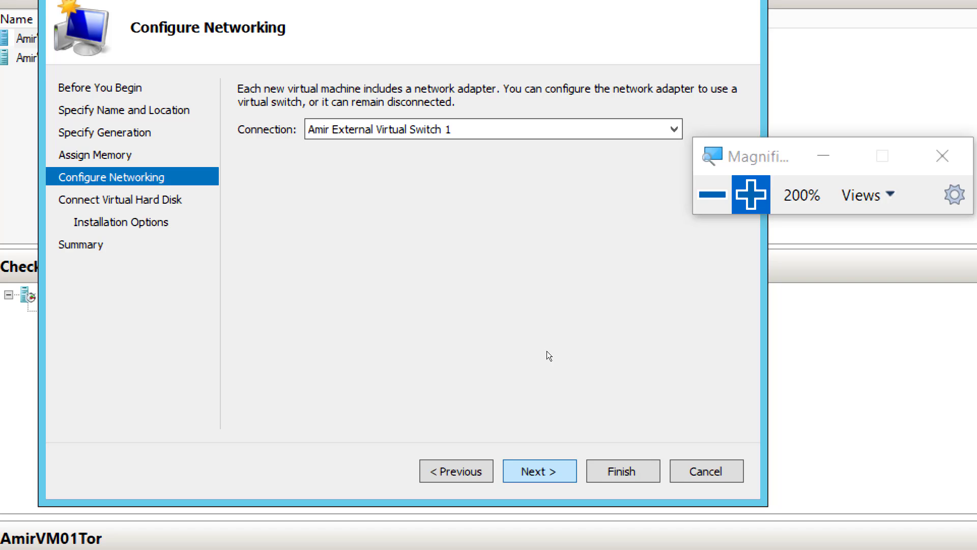
key(Return)
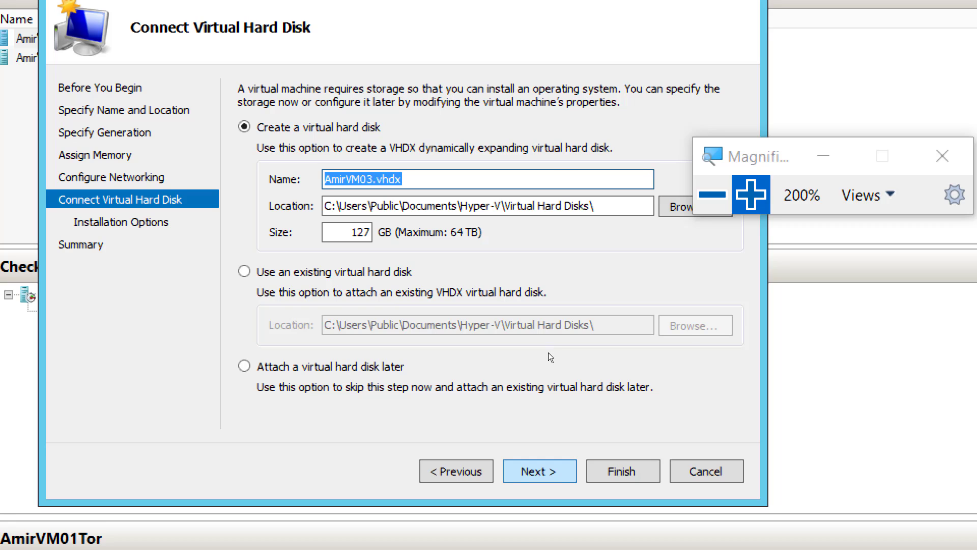
Accept the default 127 GB AmirVM03.vhdx disk, leave the operating system installation for another time and create the virtual machine
key(Return)
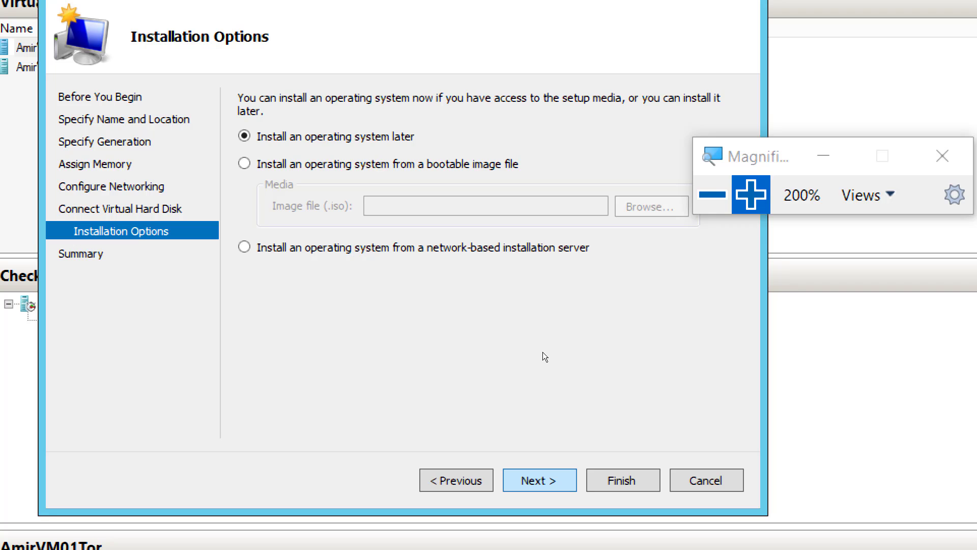
key(Return)
click(456, 480)
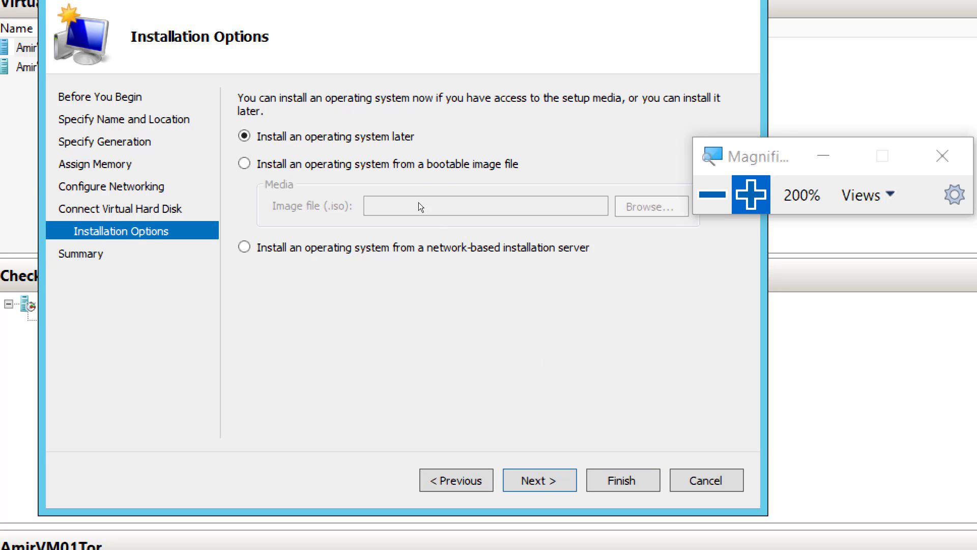
key(Return)
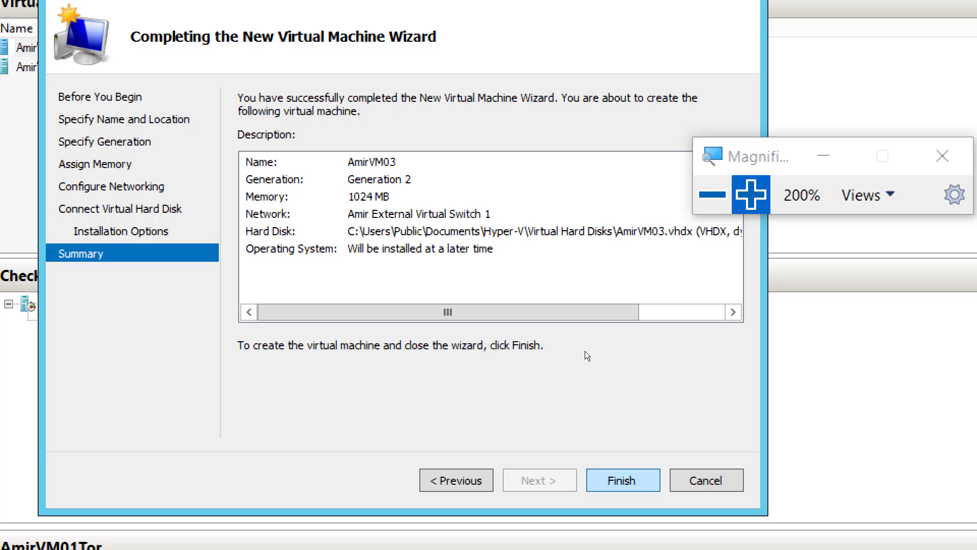
key(Return)
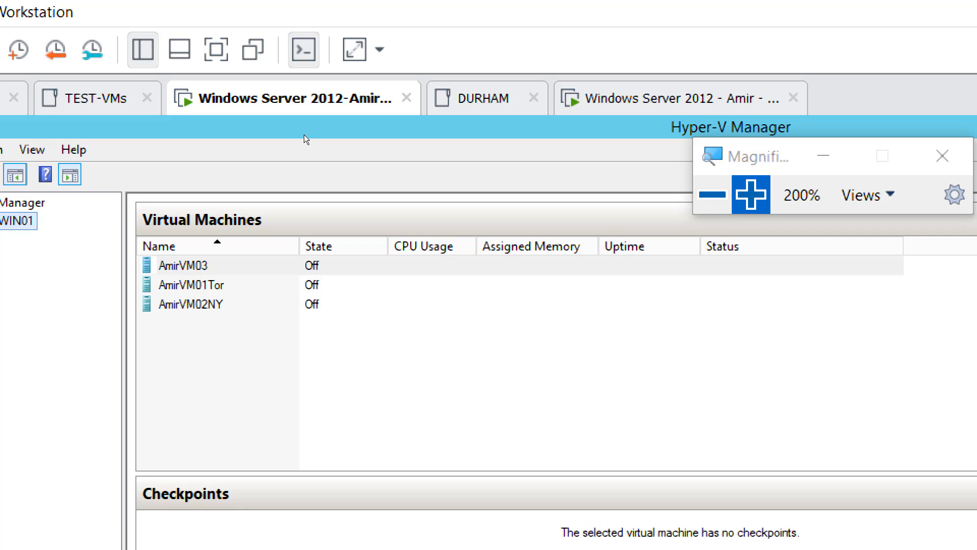
Start enabling replication for AmirVM03 and choose AMIRWIN02 from AmirDomain.local as its Replica server
right_click(194, 265)
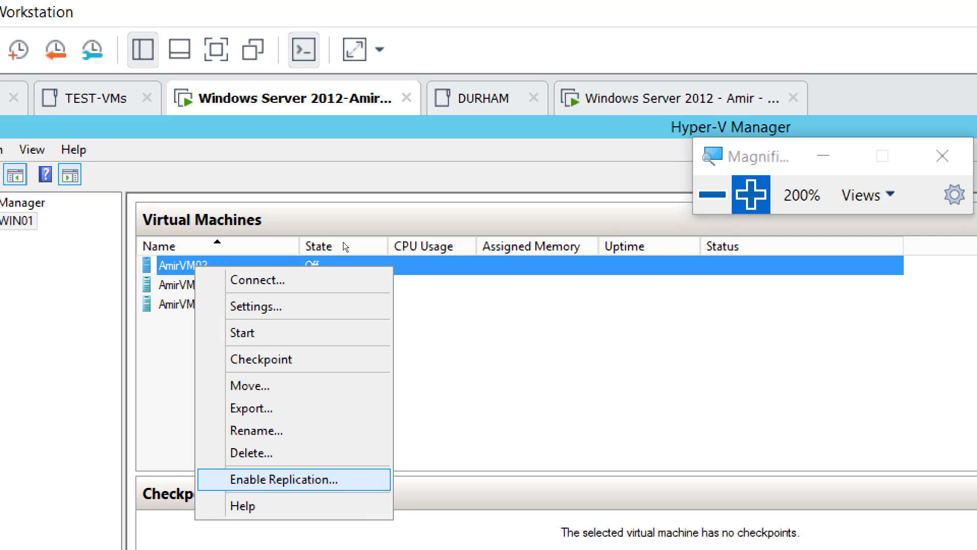
key(Return)
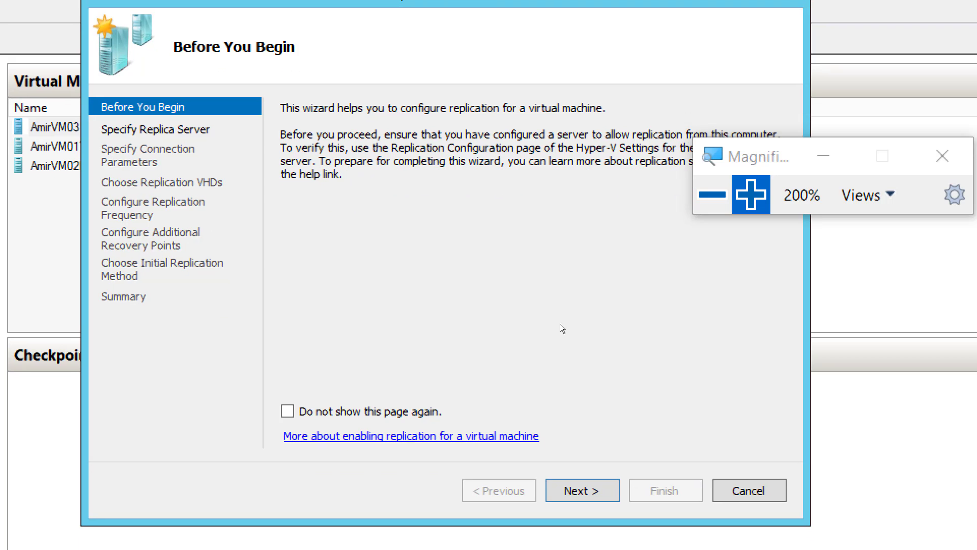
key(Return)
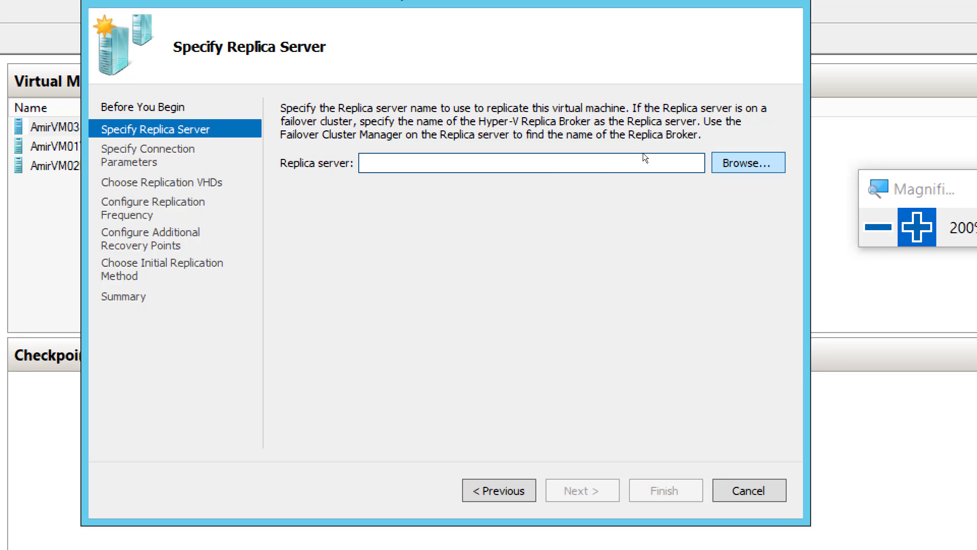
click(738, 162)
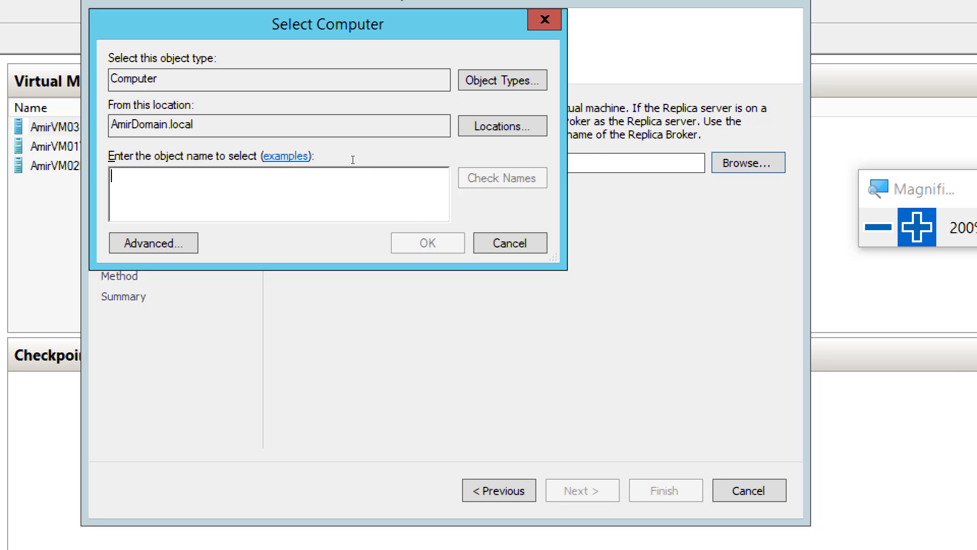
text(Amir)
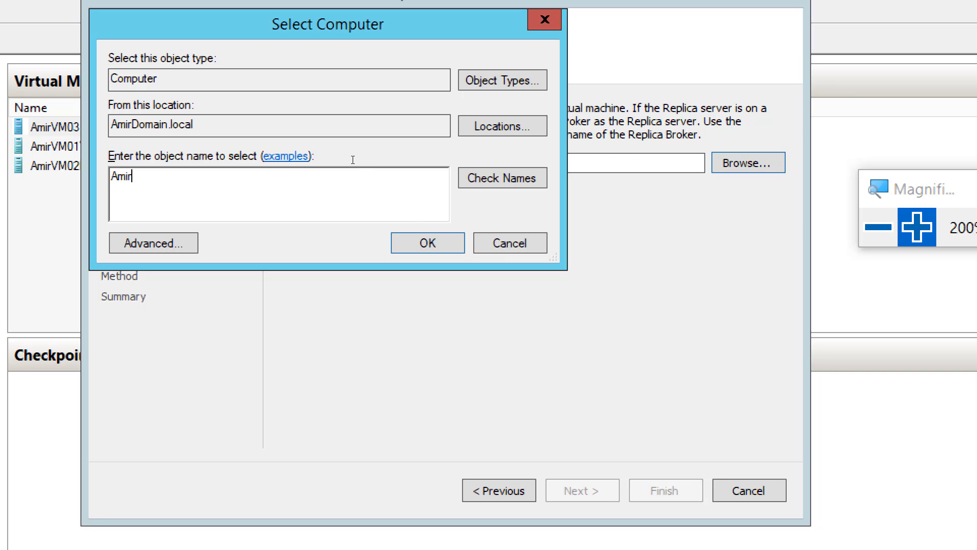
click(515, 162)
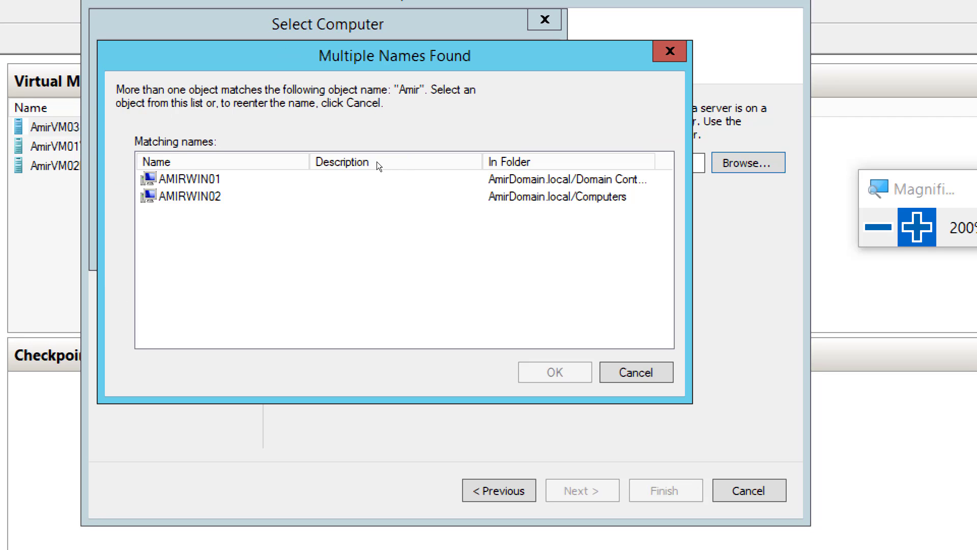
key(Down)
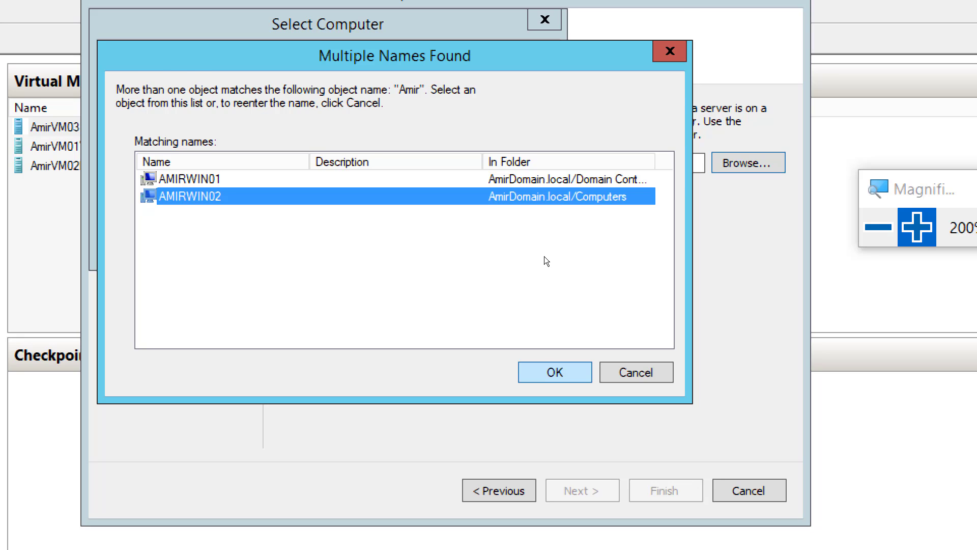
key(Return)
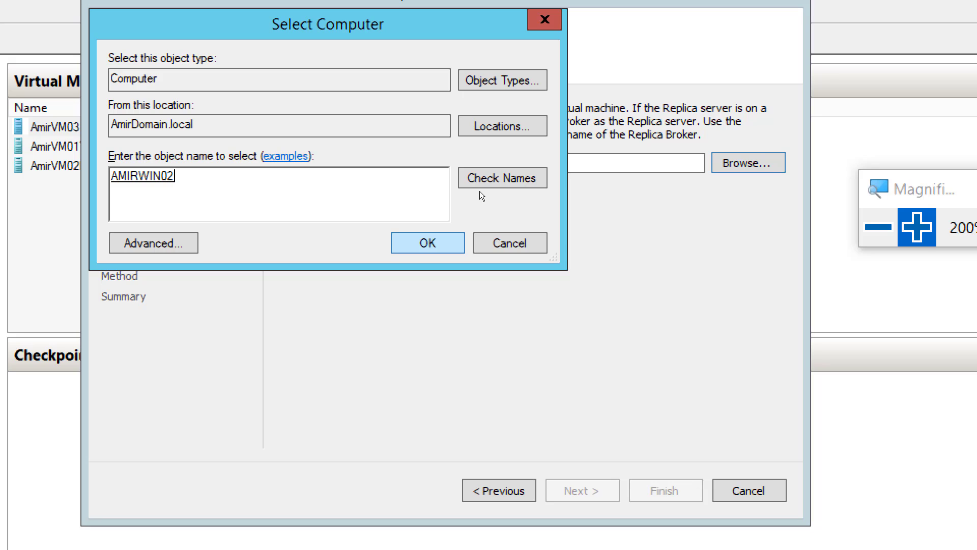
key(Return)
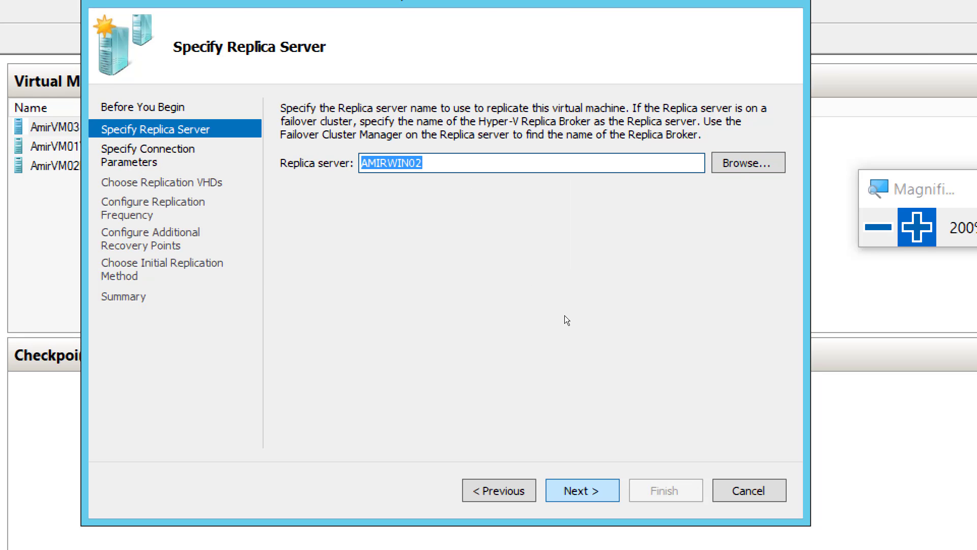
Review AmirVM03's replication connection parameters and virtual hard disk selection, and return to the Replica server page
key(Return)
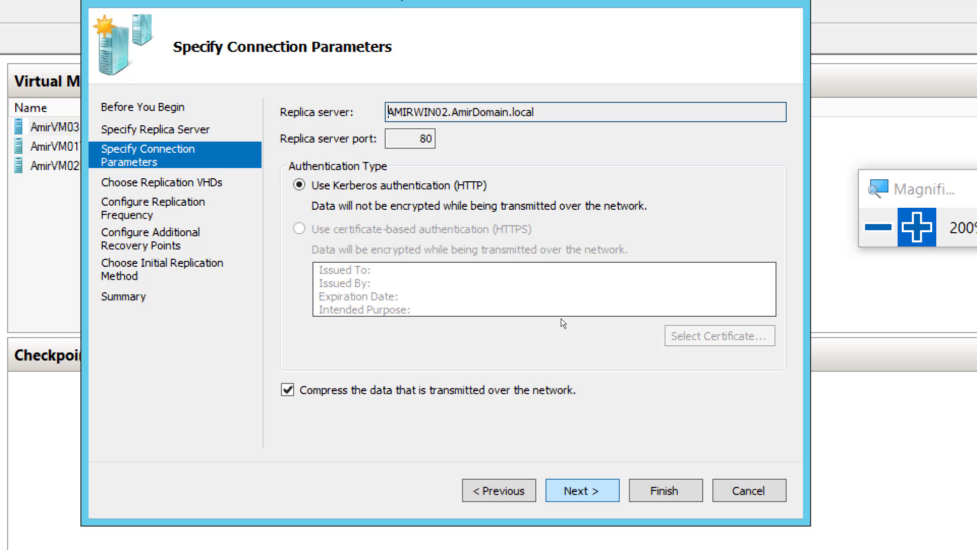
key(Return)
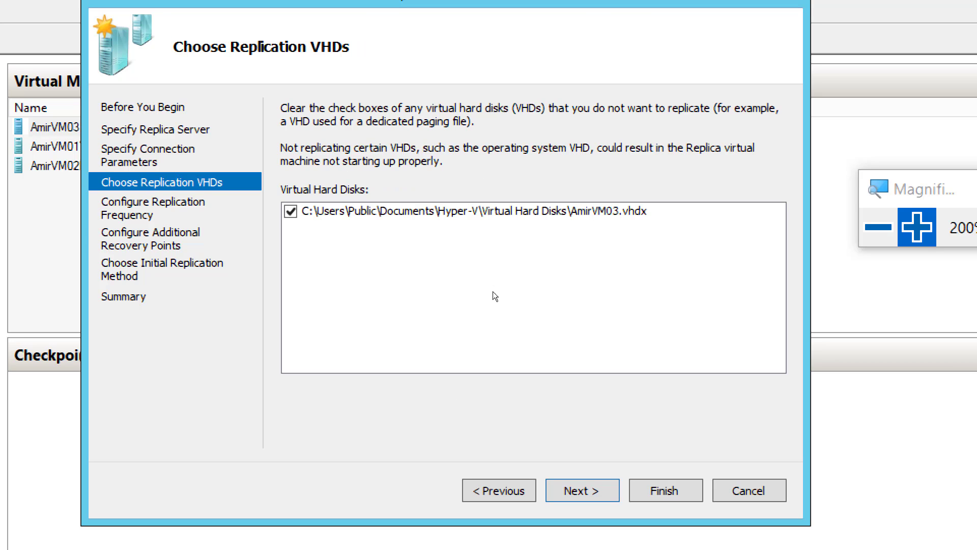
key(alt+p)
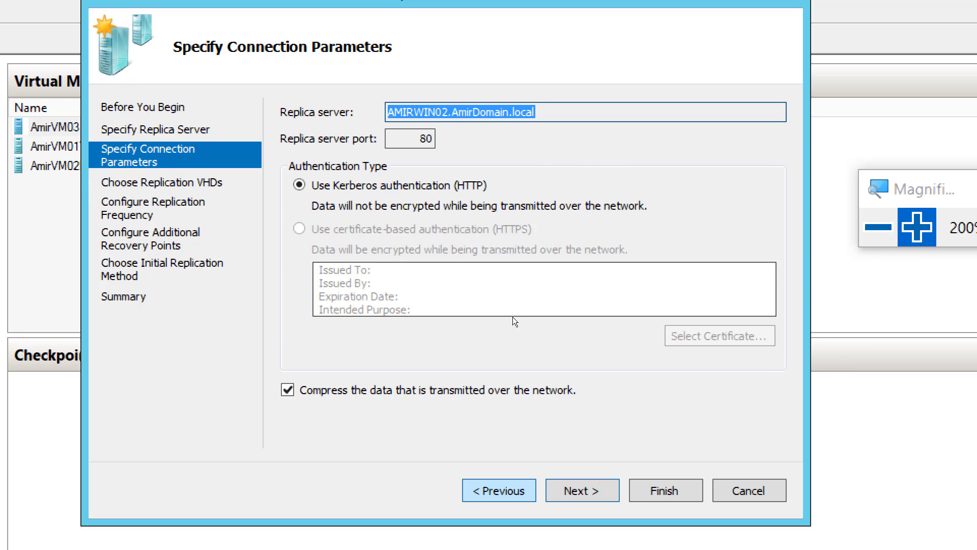
key(alt+p)
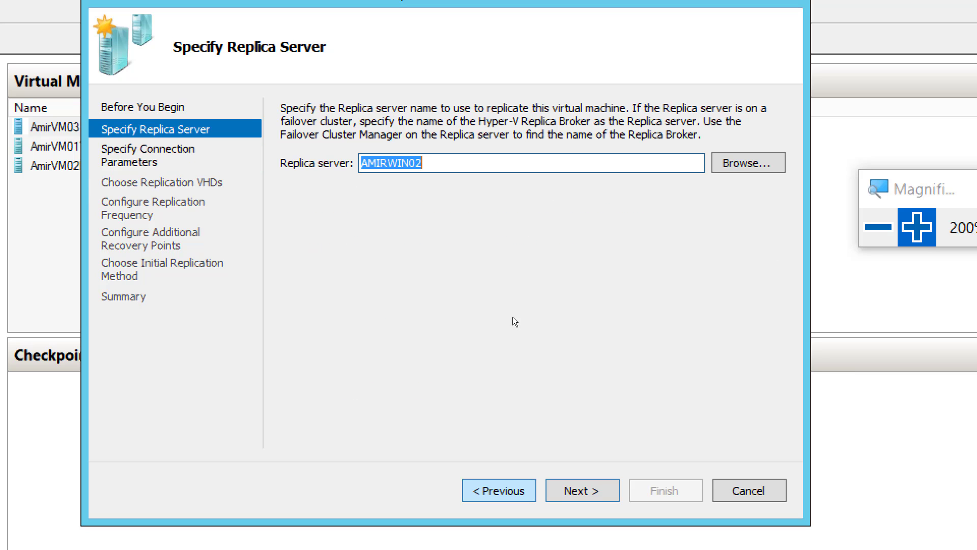
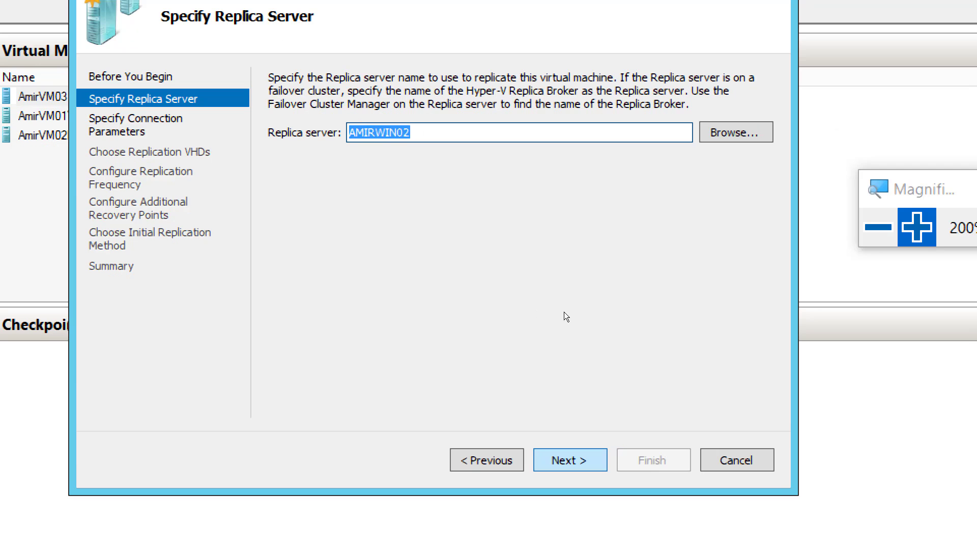
Accept AMIRWIN02 as the Replica server with Kerberos authentication on port 80, data compression and AmirVM03.vhdx selected for replication
key(Return)
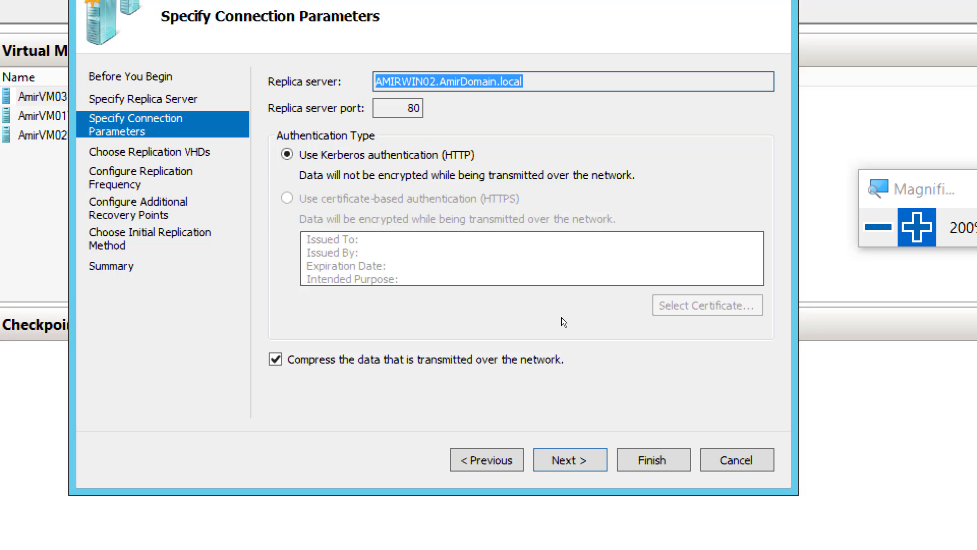
key(Return)
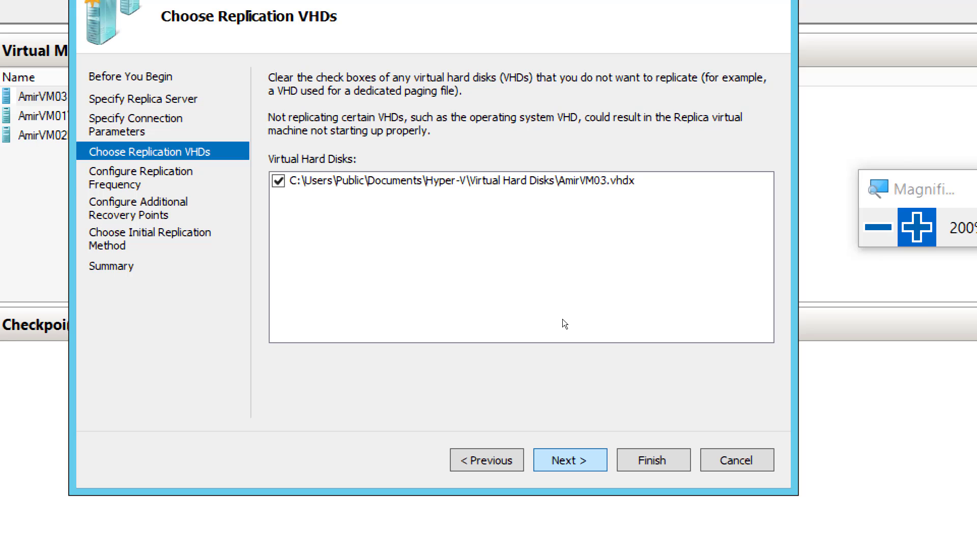
key(Return)
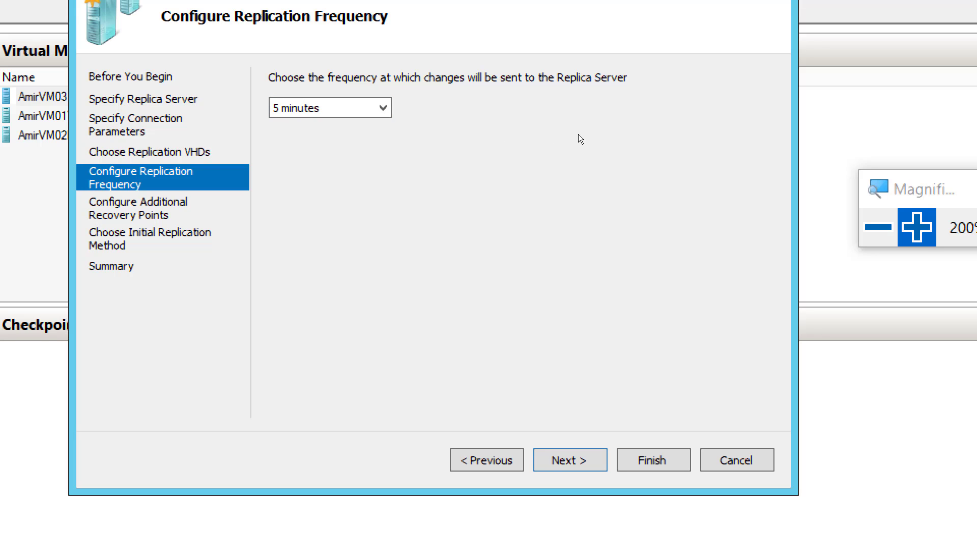
Set the frequency at which AmirVM03's changes are sent to the Replica server to 30 seconds
key(alt+Down)
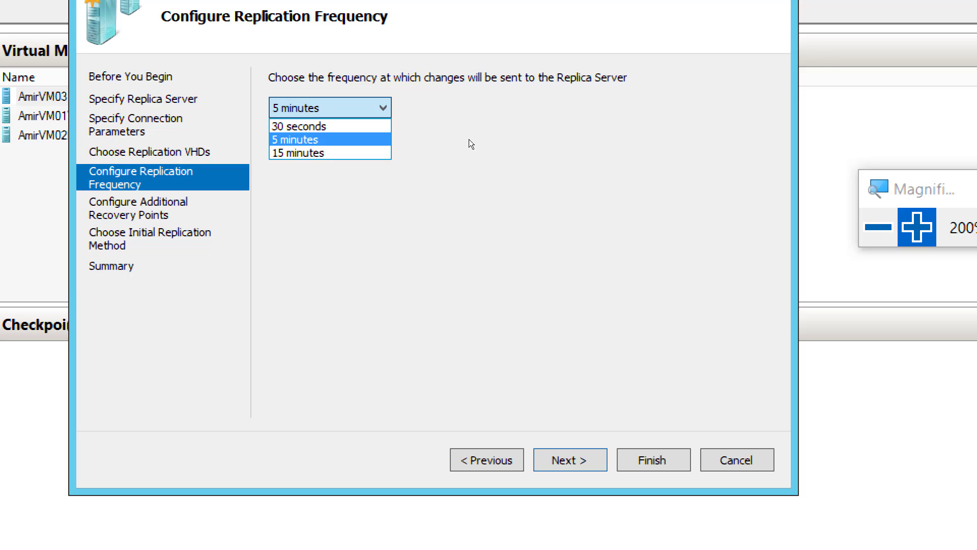
key(Up)
key(Down)
key(Down)
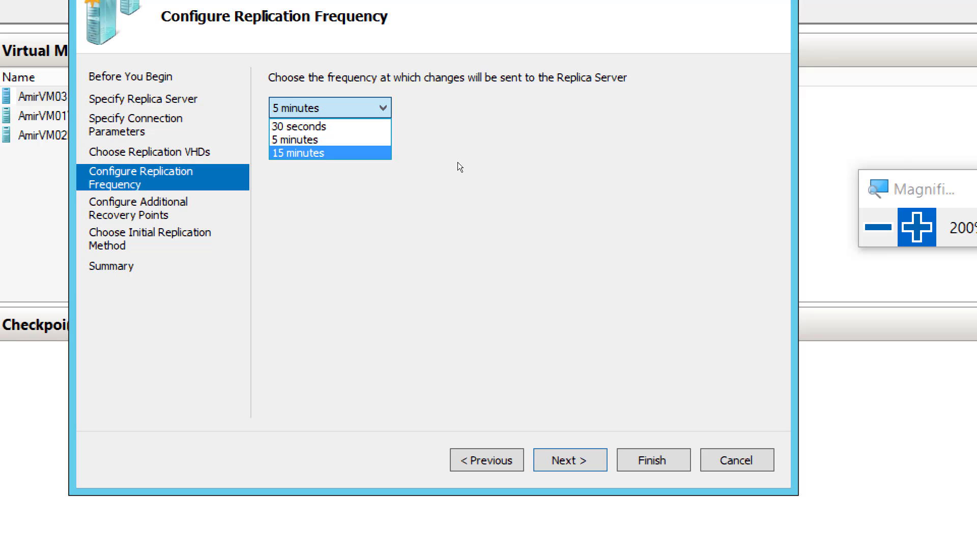
key(Up)
key(Up)
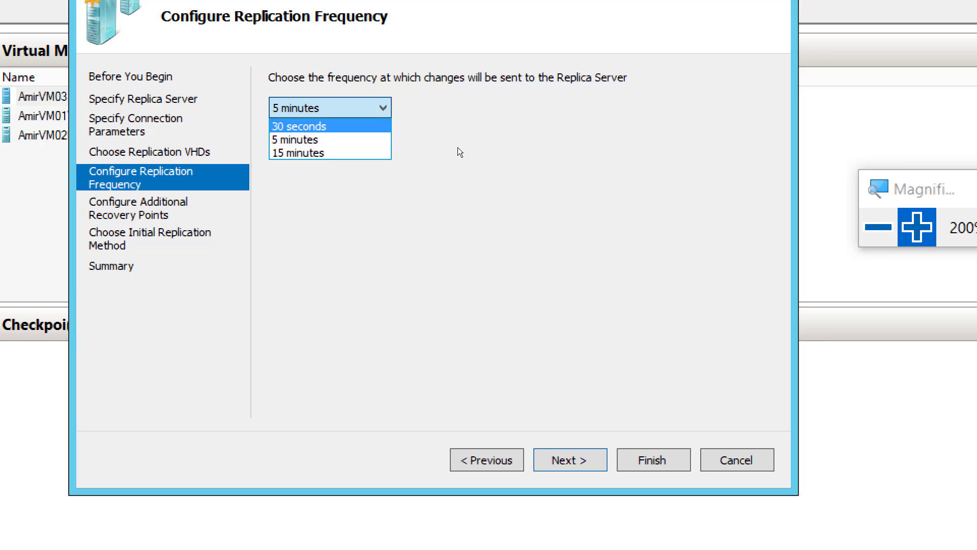
key(Return)
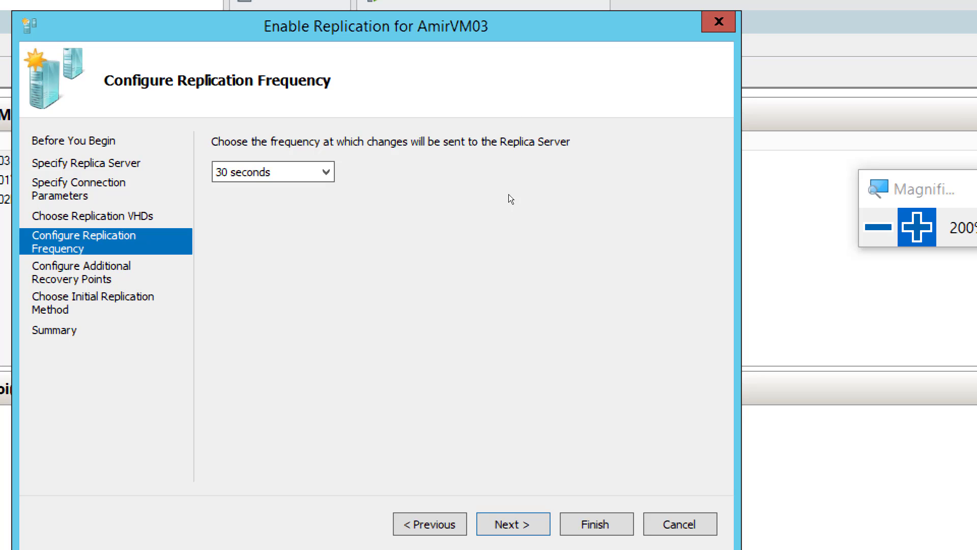
click(274, 172)
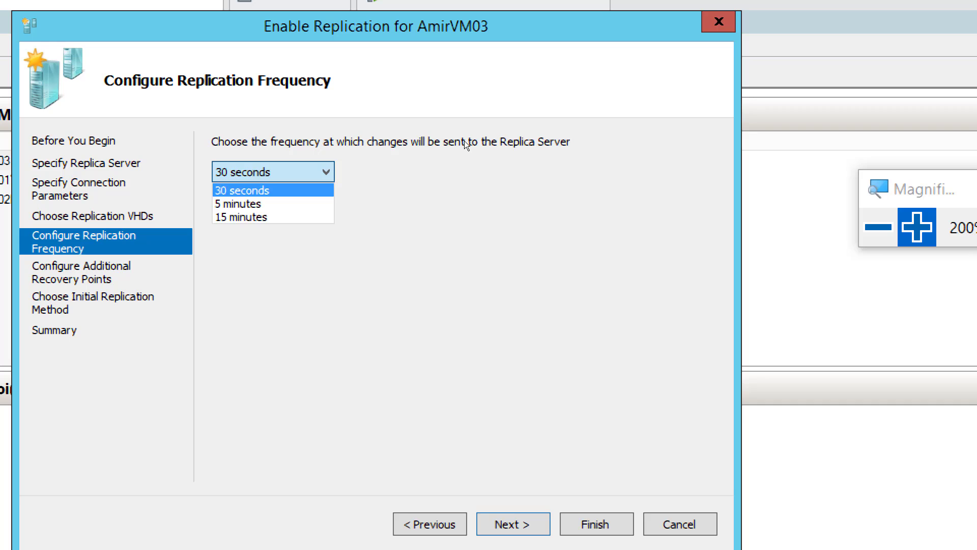
key(Down)
key(Down)
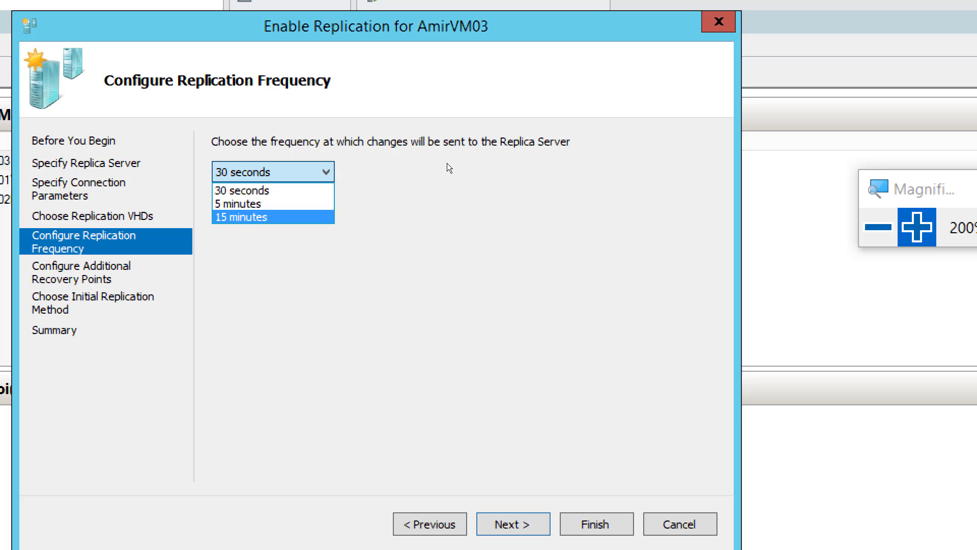
key(Up)
key(Up)
key(Return)
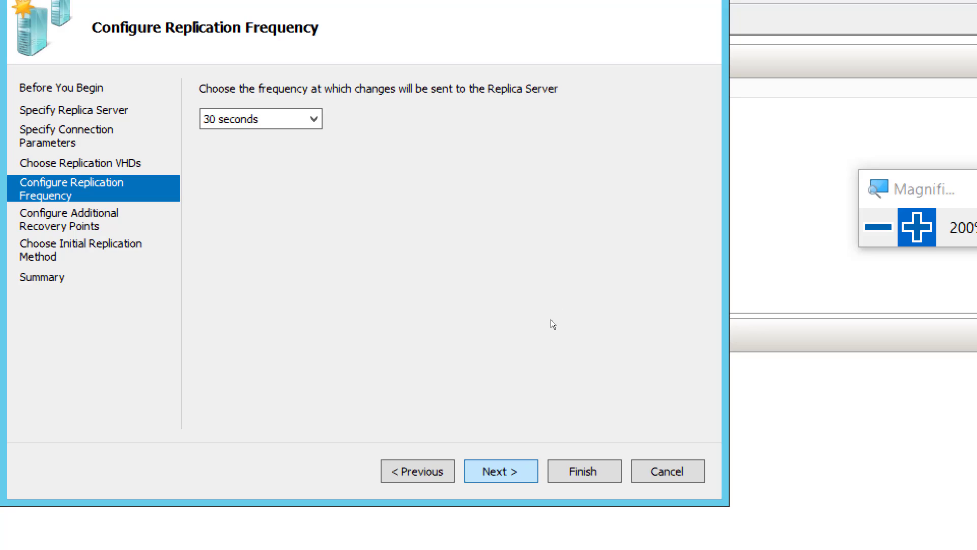
Maintain only the latest recovery point and send the initial copy over the network with replication starting immediately
key(Return)
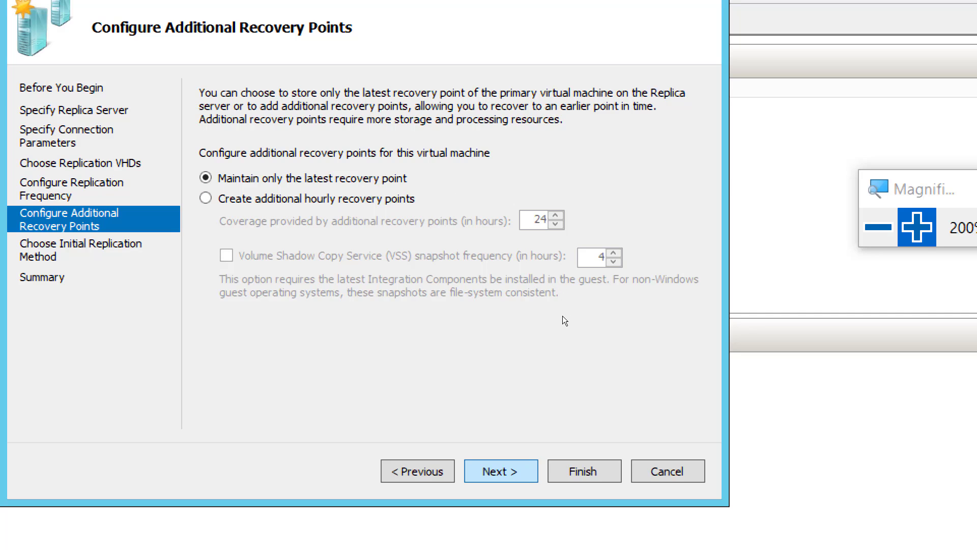
key(Return)
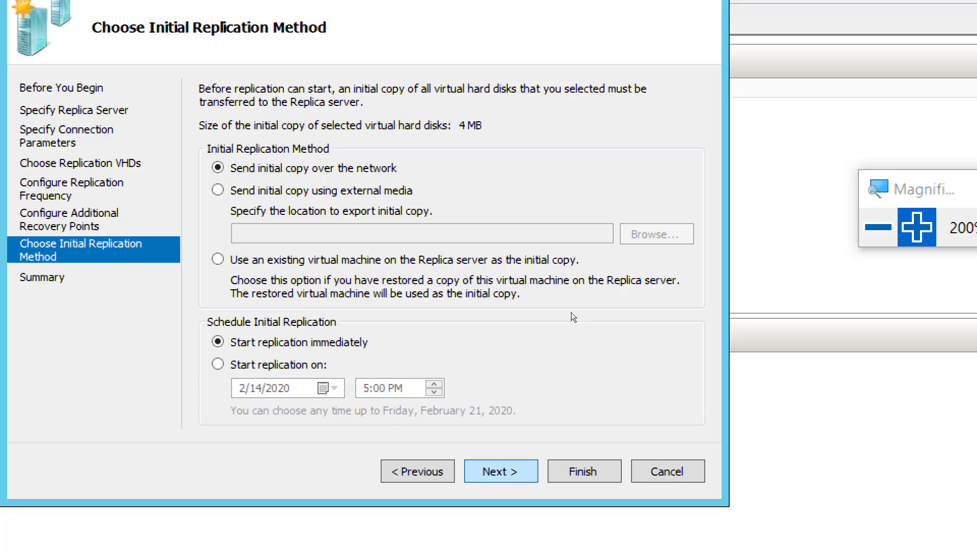
key(Return)
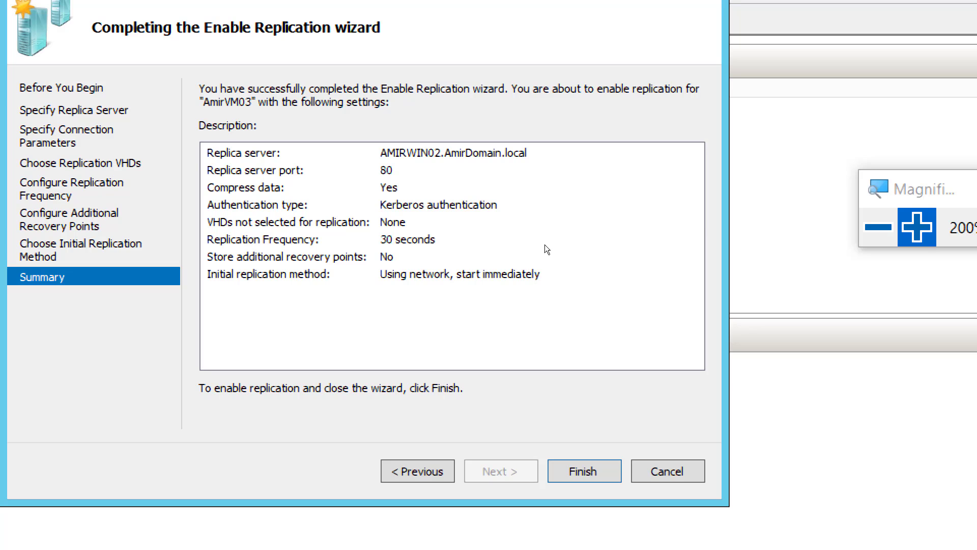
Switch to the lab page in OneNote and duplicate the Screenshot 5 line directly below itself
click(748, 202)
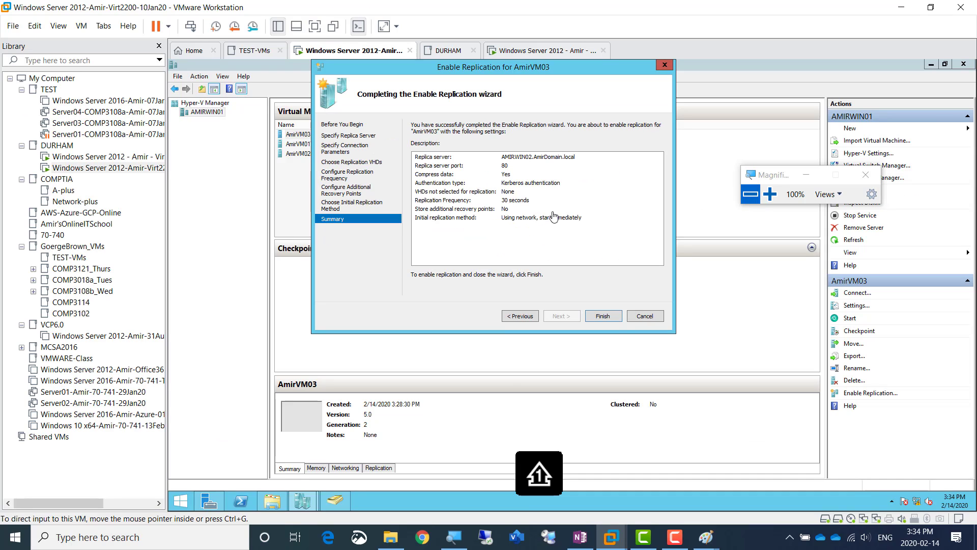
click(581, 540)
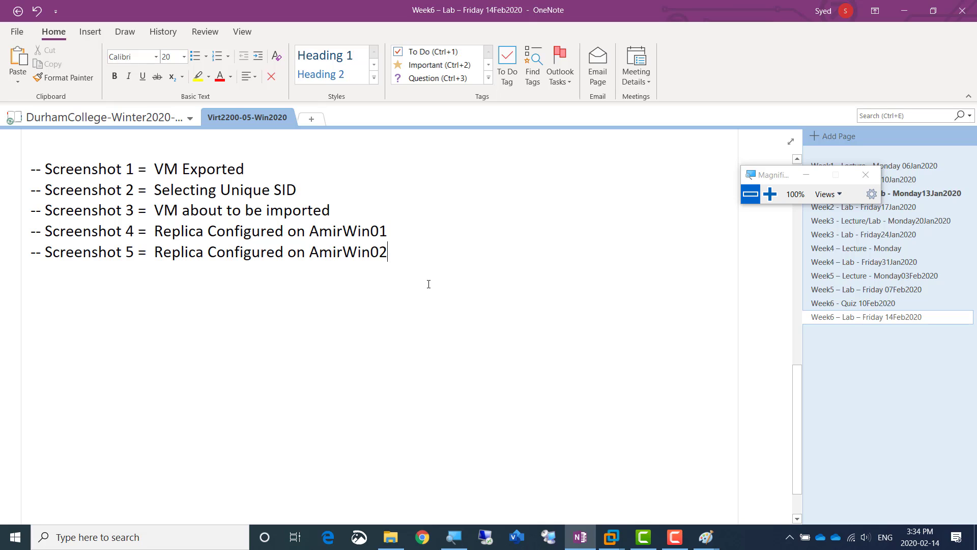
key(shift+Home)
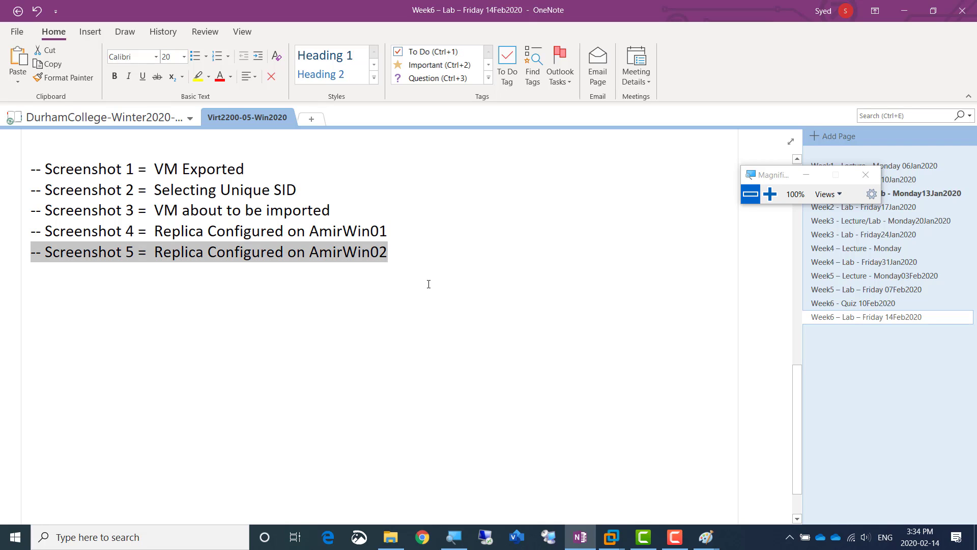
key(ctrl+c)
key(End)
key(Return)
key(ctrl+v)
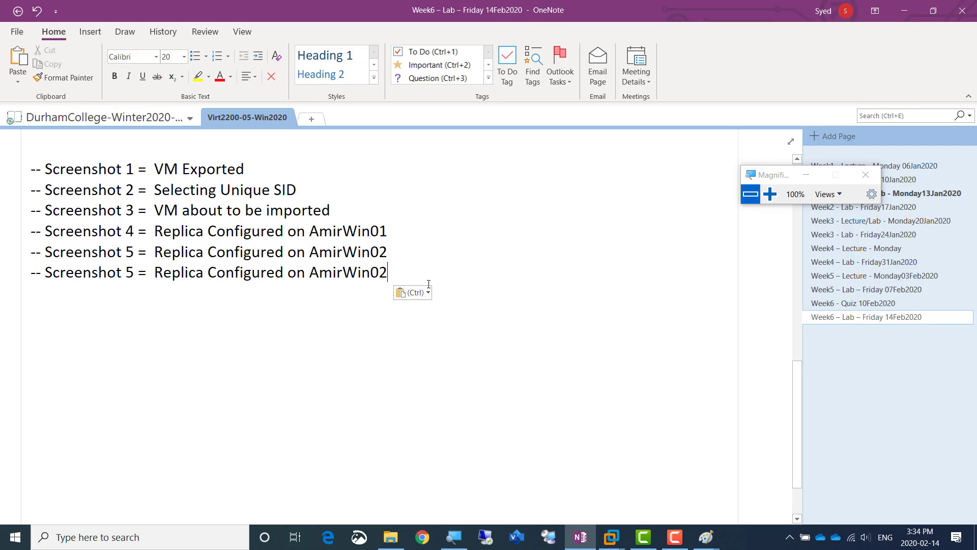
Renumber the duplicated screenshot line in the OneNote list as Screenshot 6
key(Up)
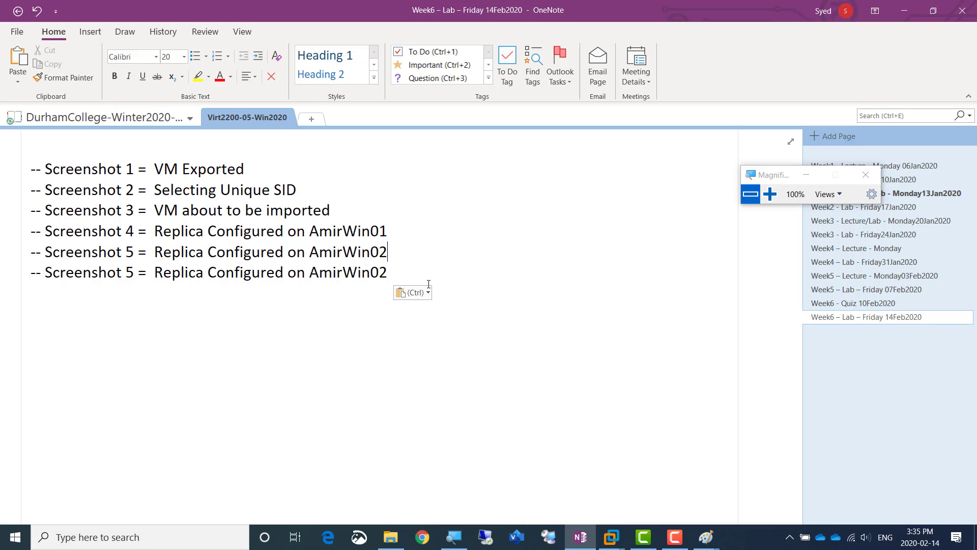
key(Right)
key(Right)
key(Right)
key(Right)
key(Right)
key(Right)
key(Right)
key(Right)
key(Right)
key(Right)
key(Right)
key(Right)
key(Right)
key(Right)
key(Right)
key(shift+Right)
text(6)
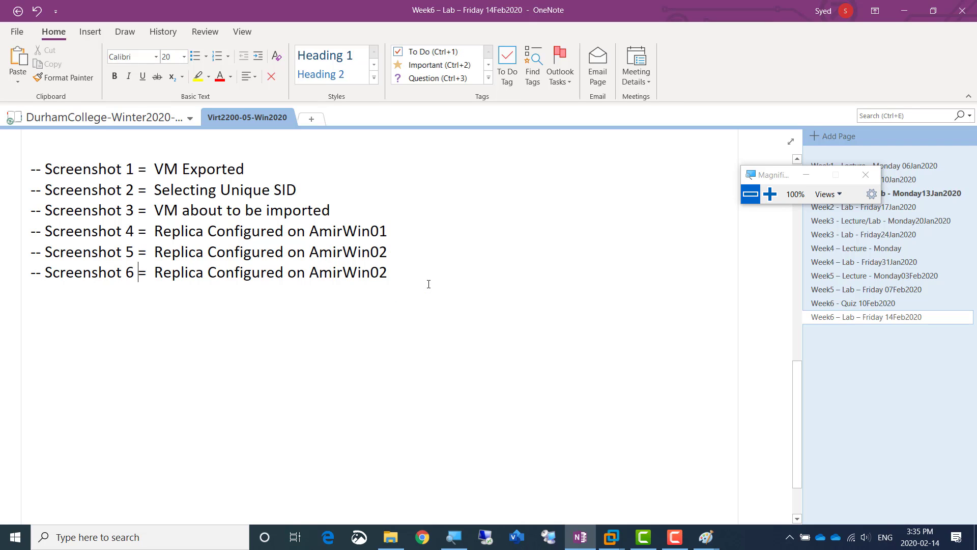
Replace the Screenshot 6 description with "About to start replication on Hyper-V"
key(Right)
key(Right)
key(Right)
key(shift+Right)
key(shift+Right)
key(shift+Right)
key(shift+Right)
key(shift+Right)
key(shift+Right)
key(shift+Right)
key(shift+Right)
key(shift+Right)
key(shift+Right)
key(shift+Right)
key(shift+Right)
key(shift+Right)
key(shift+Right)
key(shift+Right)
key(shift+Right)
key(shift+Right)
key(shift+Right)
key(shift+Right)
key(shift+Right)
key(shift+Right)
key(shift+Right)
key(shift+Right)
key(shift+Right)
key(shift+Right)
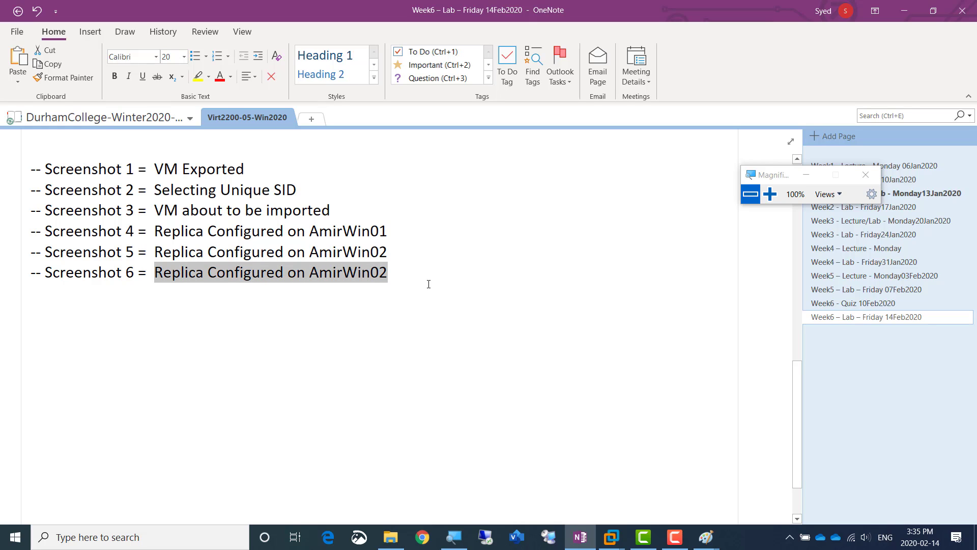
text(About to)
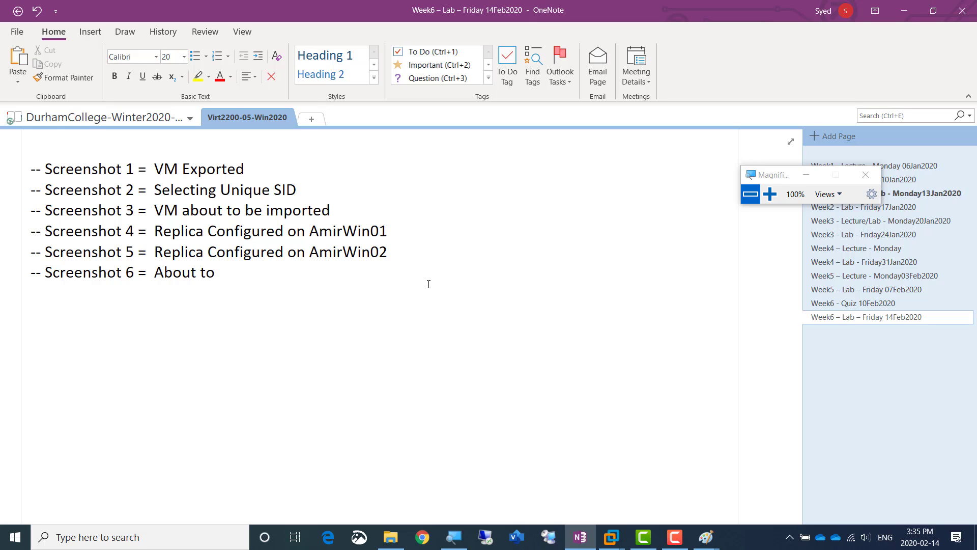
text( start replication)
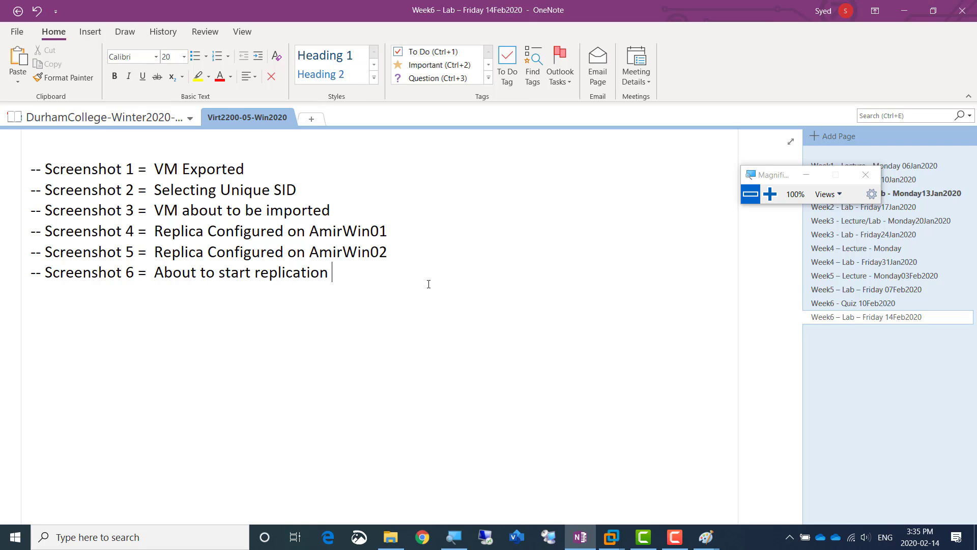
text( on)
text(Hy)
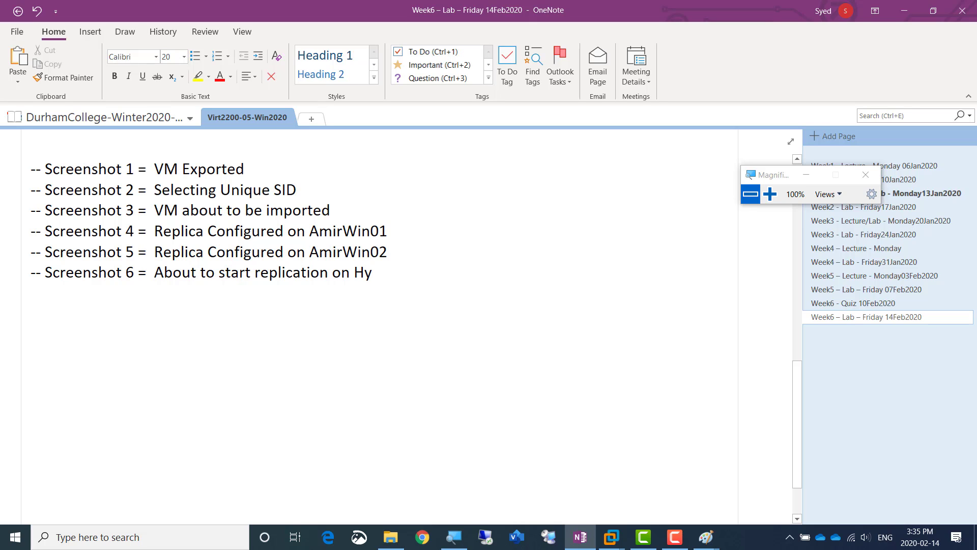
text(per-V)
Switch back to VMware Workstation and finish the Enable Replication wizard to try enabling replication for AmirVM03
mouse_move(611, 537)
click(659, 478)
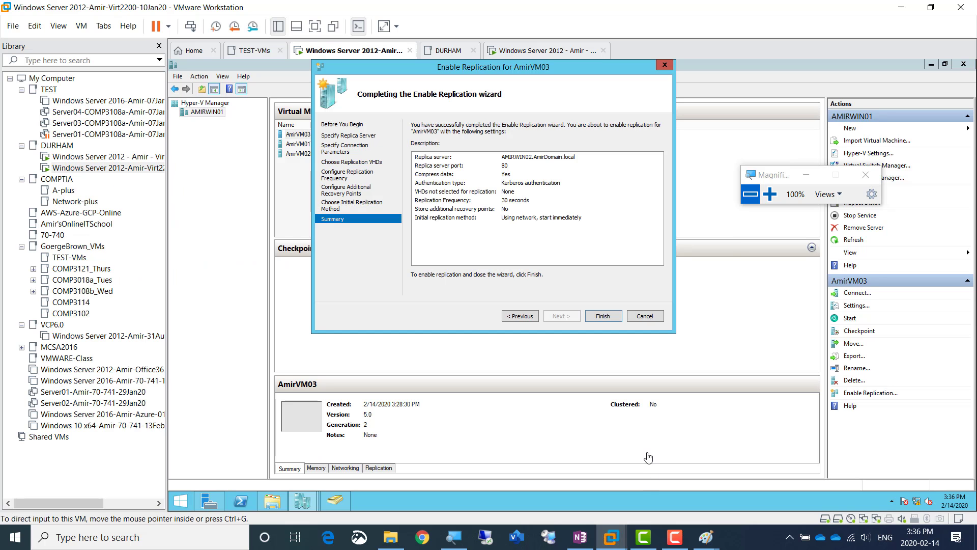
click(769, 194)
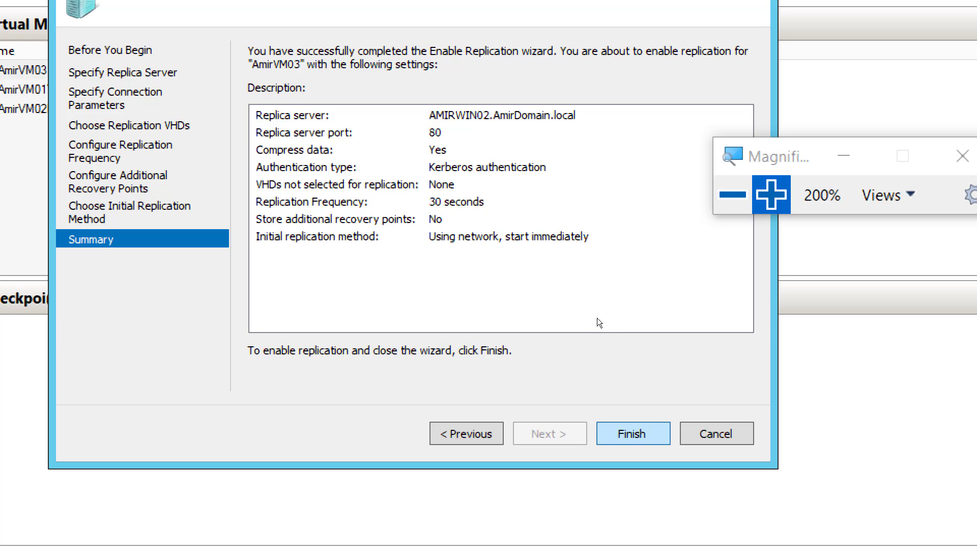
key(Return)
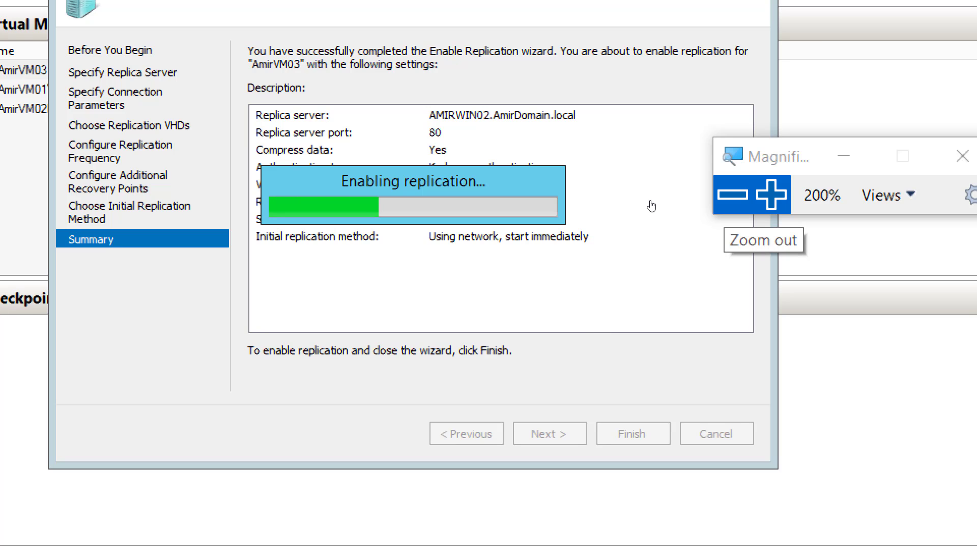
click(732, 194)
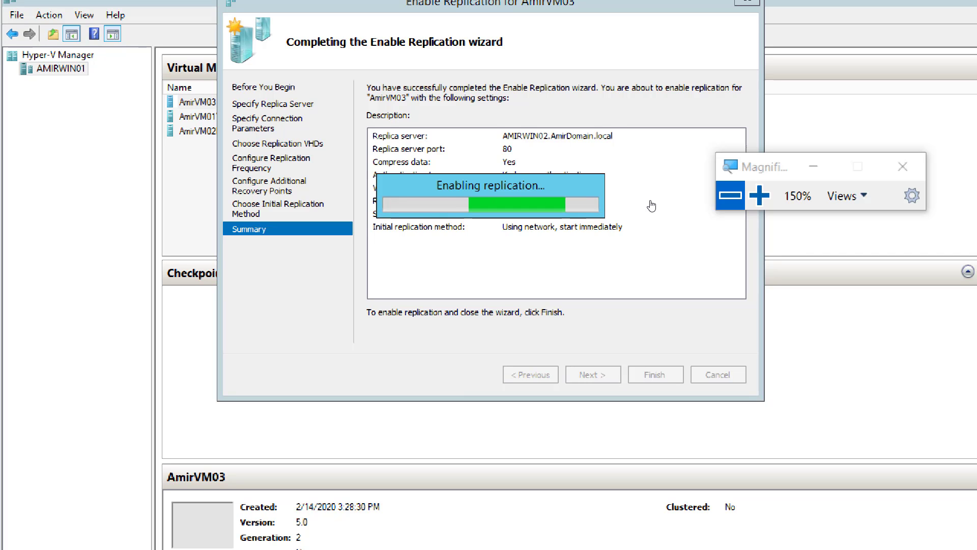
key(super+minus)
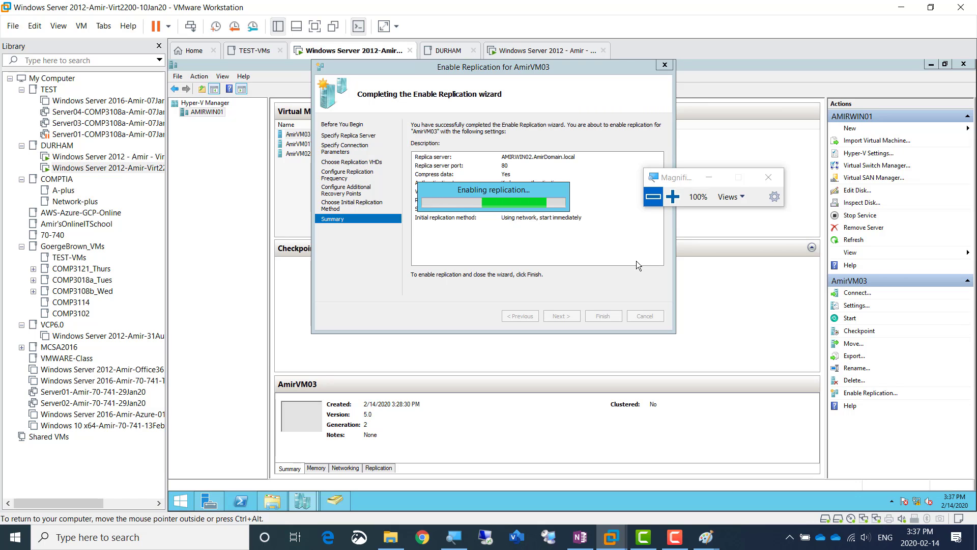
Expand and read the details of the Enable Replication error, and dismiss the message
click(672, 197)
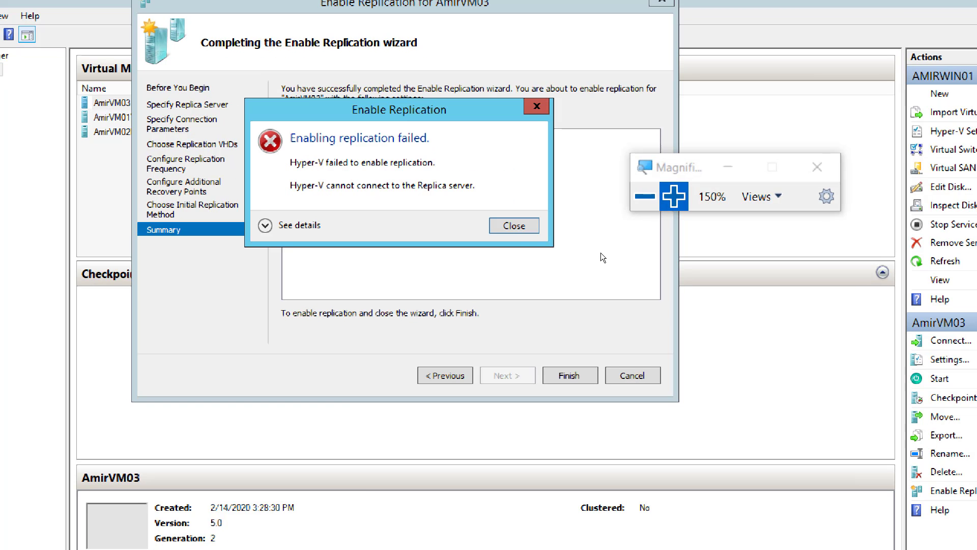
click(399, 220)
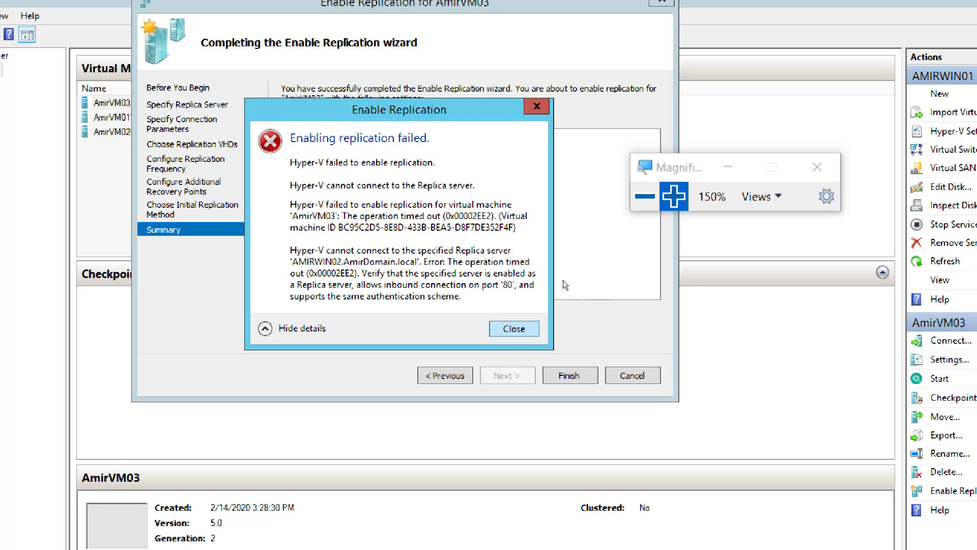
key(Return)
click(647, 198)
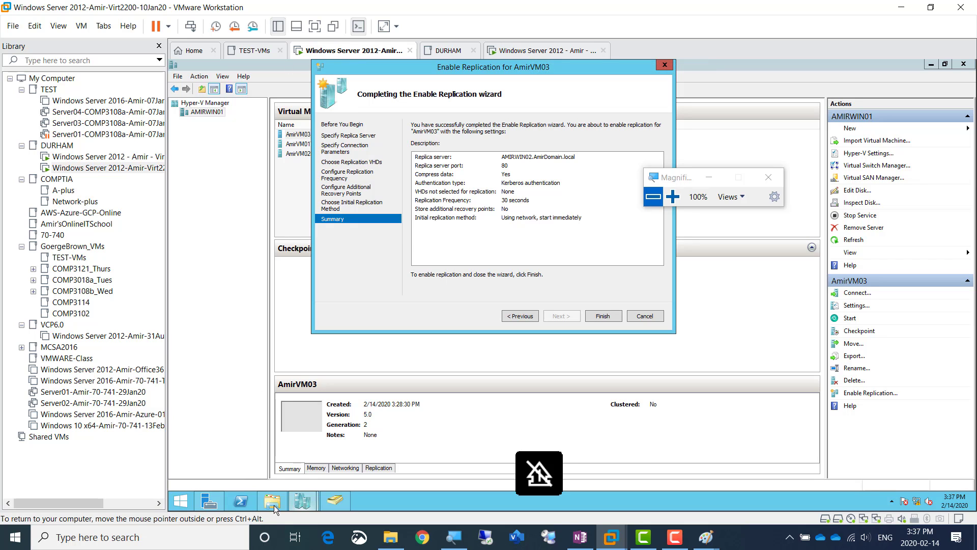
Open the Windows Firewall settings from AmirWin01's Local Server properties in Server Manager
click(210, 501)
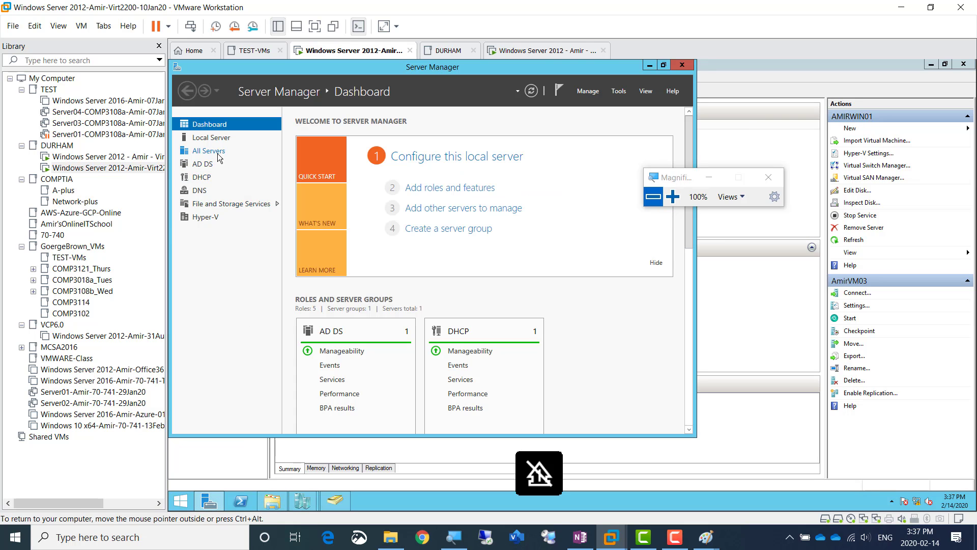
click(217, 137)
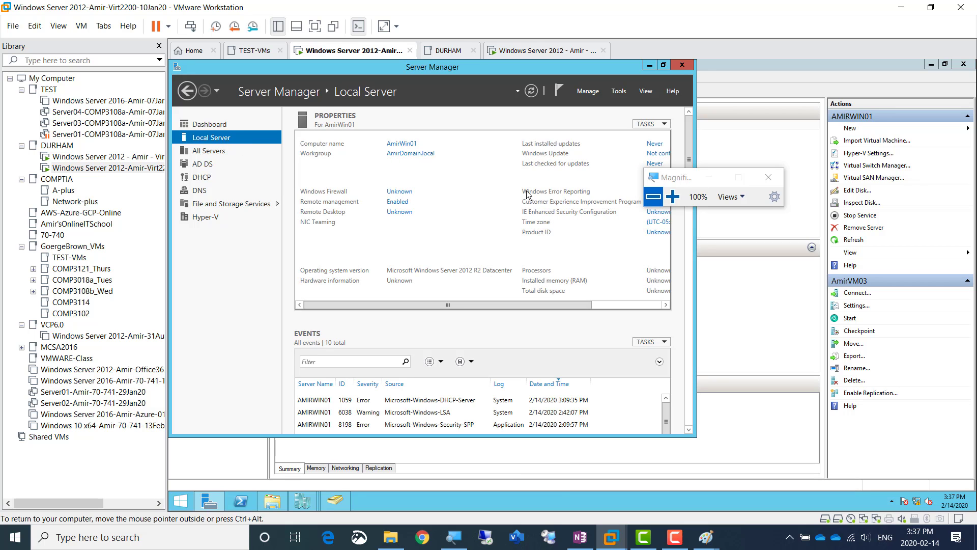
click(672, 196)
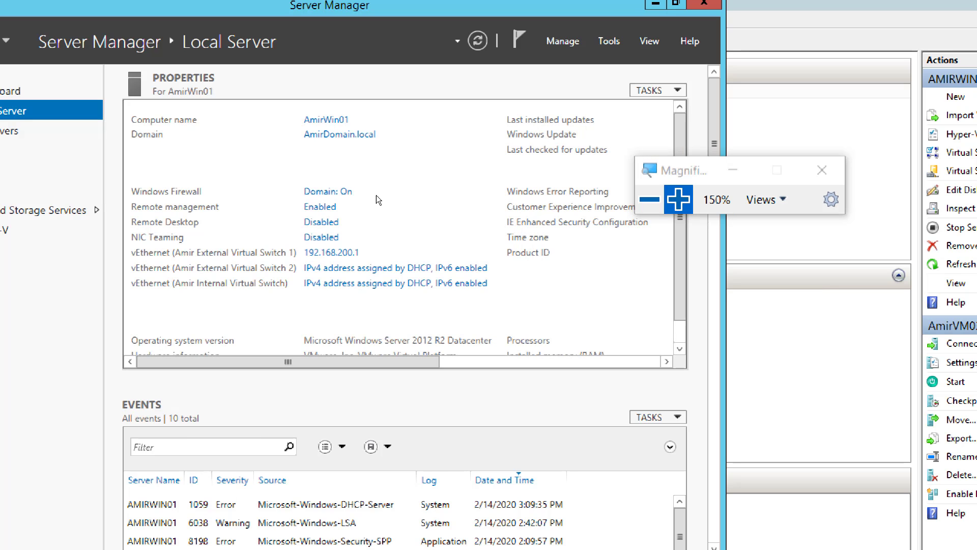
click(436, 195)
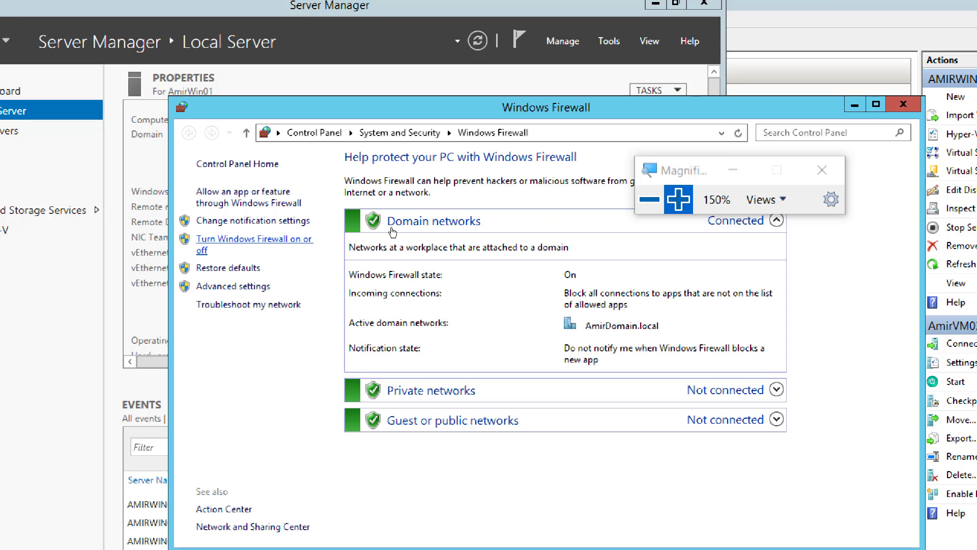
Turn off Windows Firewall for the domain, private and public networks on AmirWin01 and apply the settings
click(393, 227)
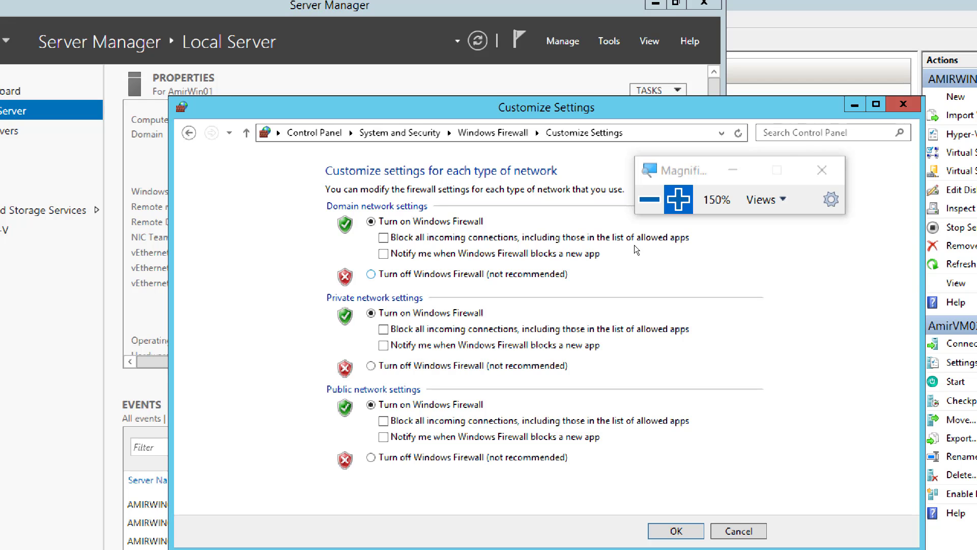
click(903, 104)
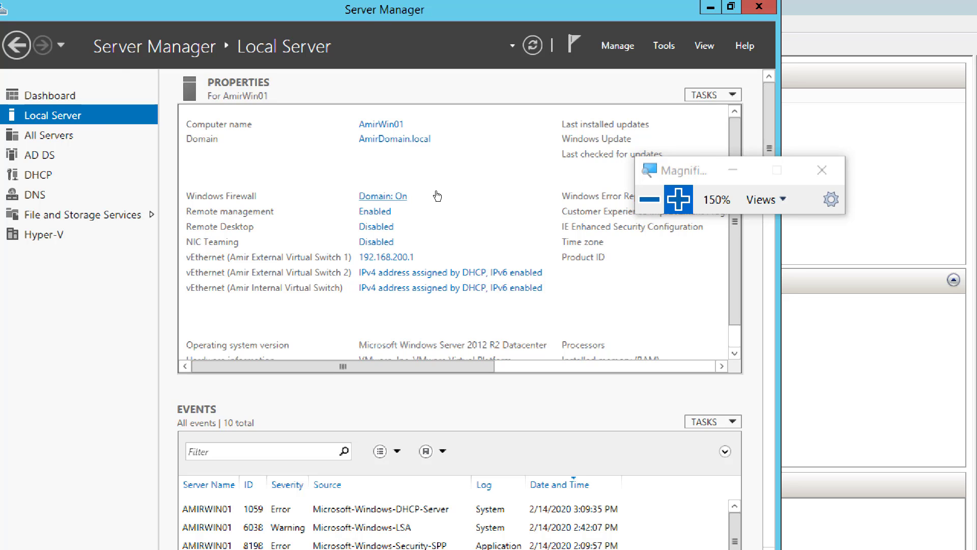
click(437, 195)
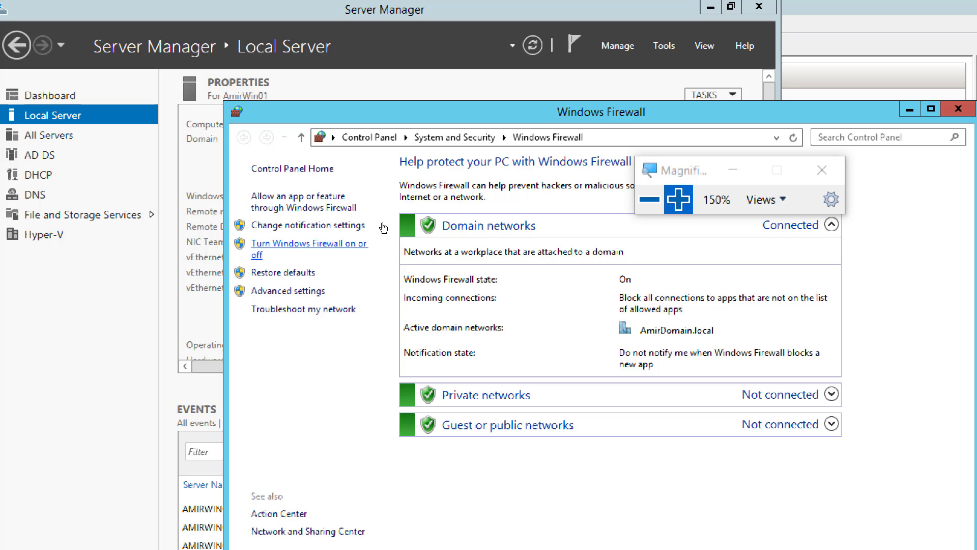
click(382, 226)
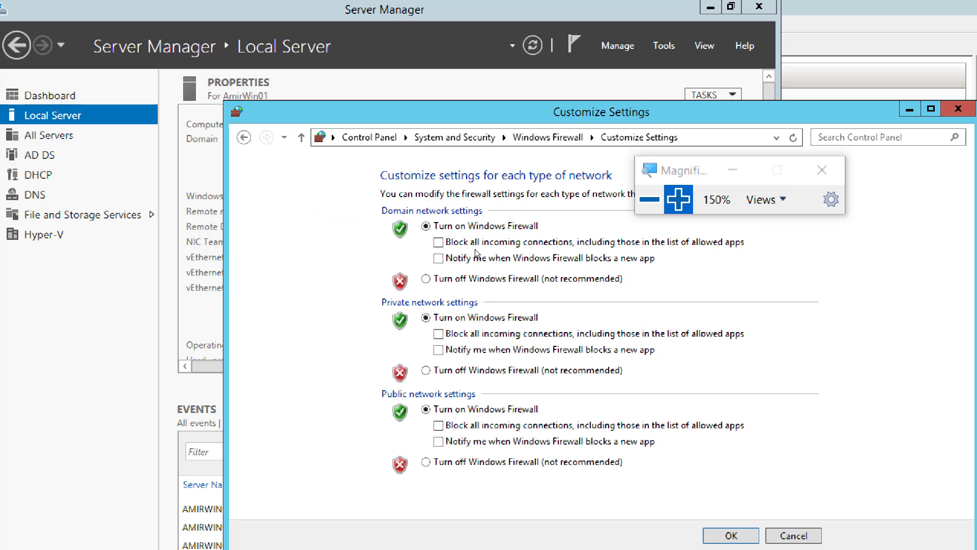
click(479, 368)
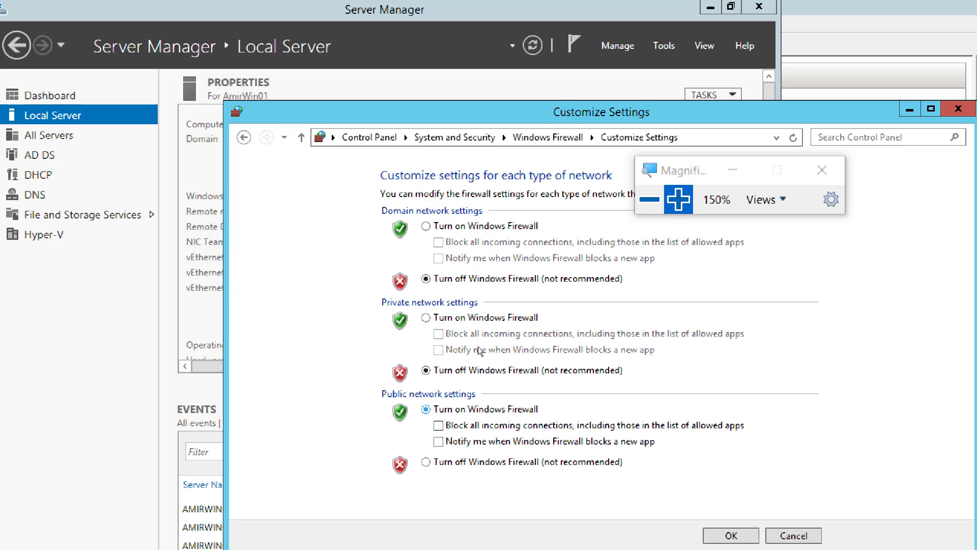
click(427, 461)
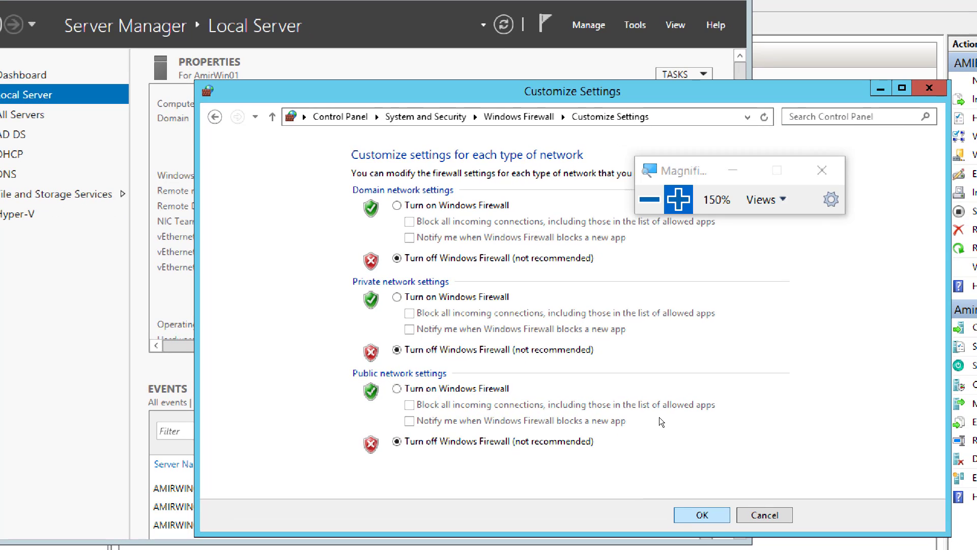
click(675, 513)
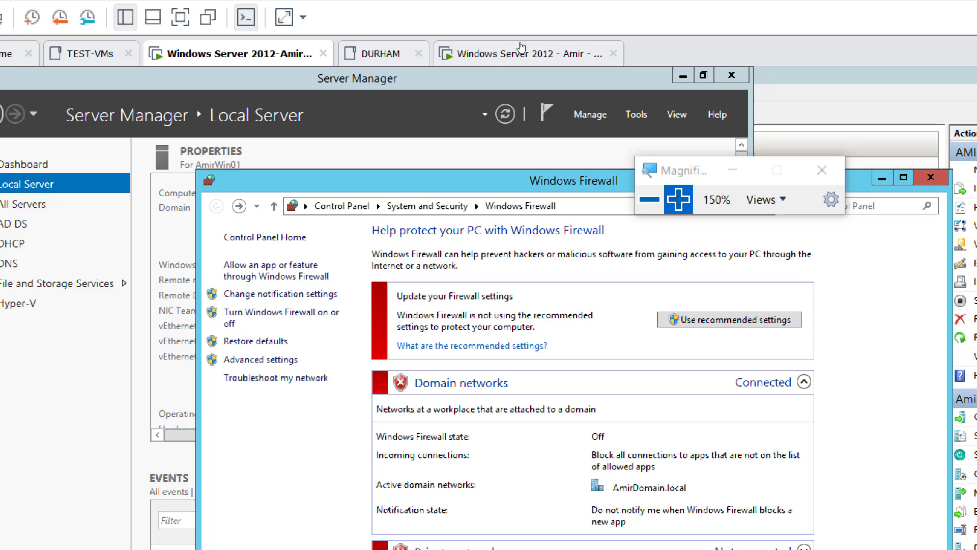
Switch to the AmirWin02 virtual machine and turn off Windows Firewall for its domain network from the Local Server properties
click(521, 48)
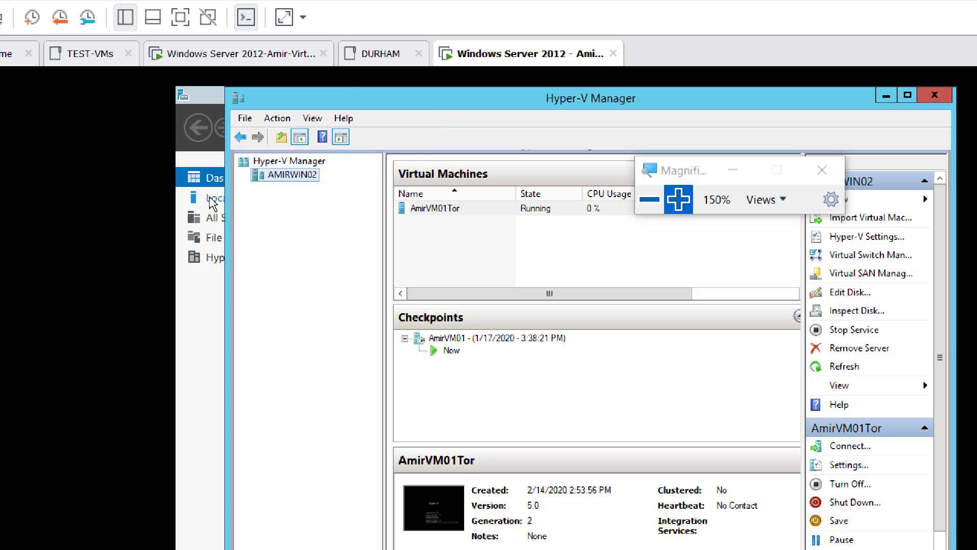
click(209, 198)
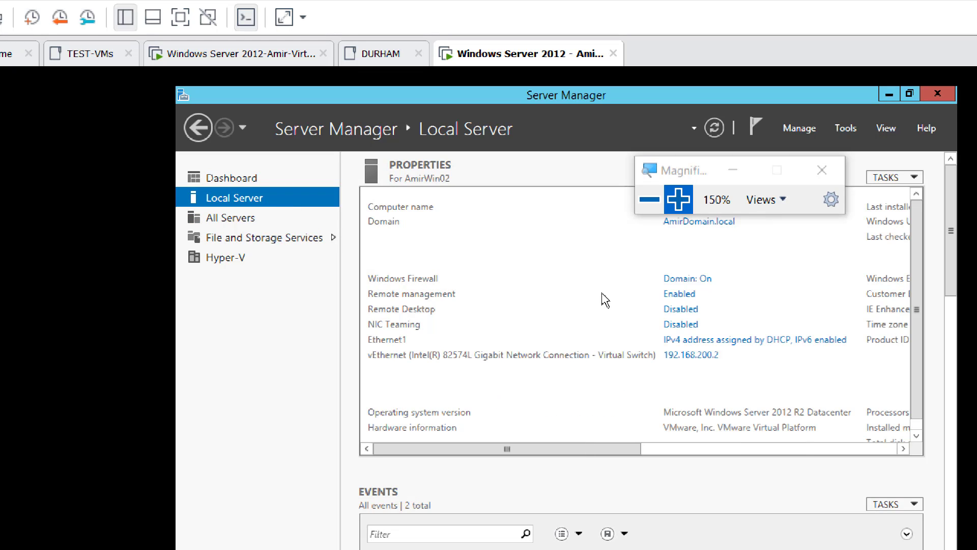
click(703, 283)
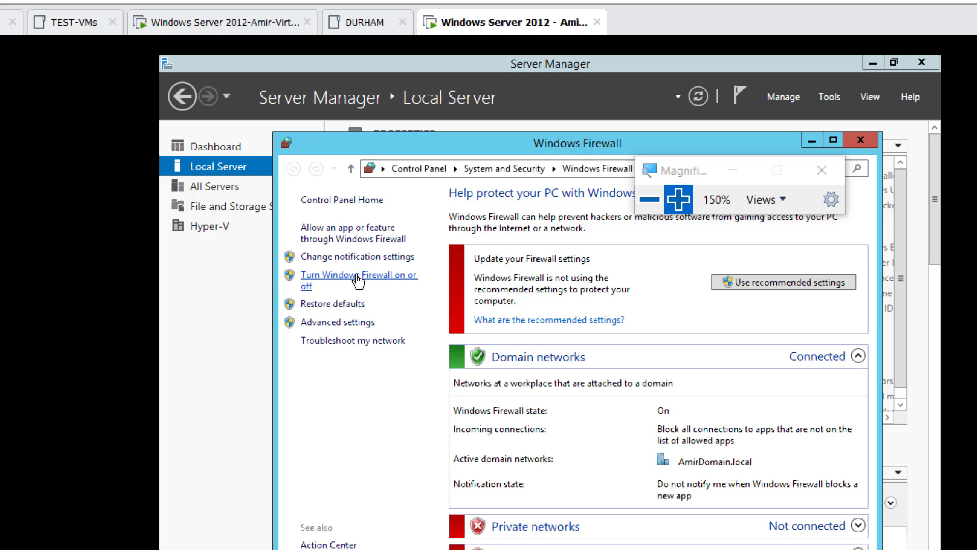
click(357, 277)
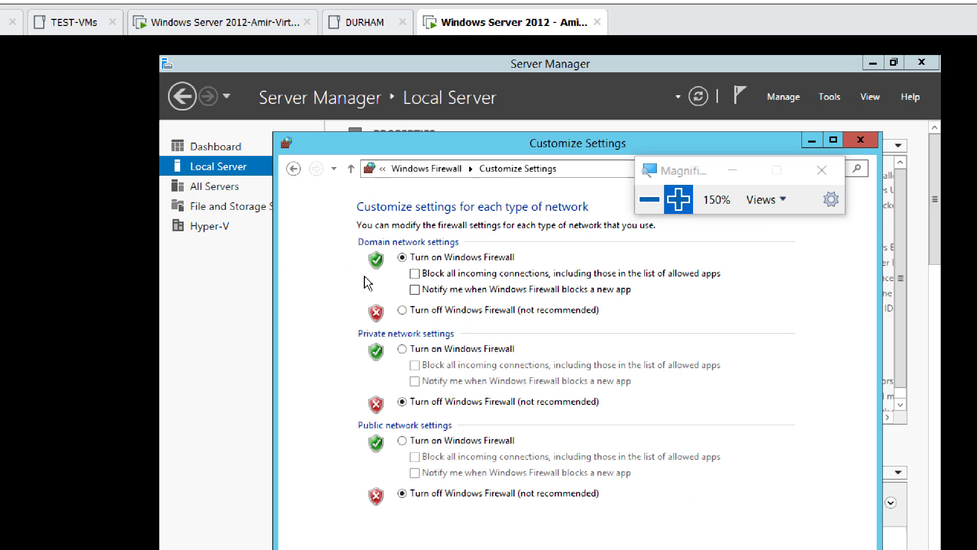
click(447, 310)
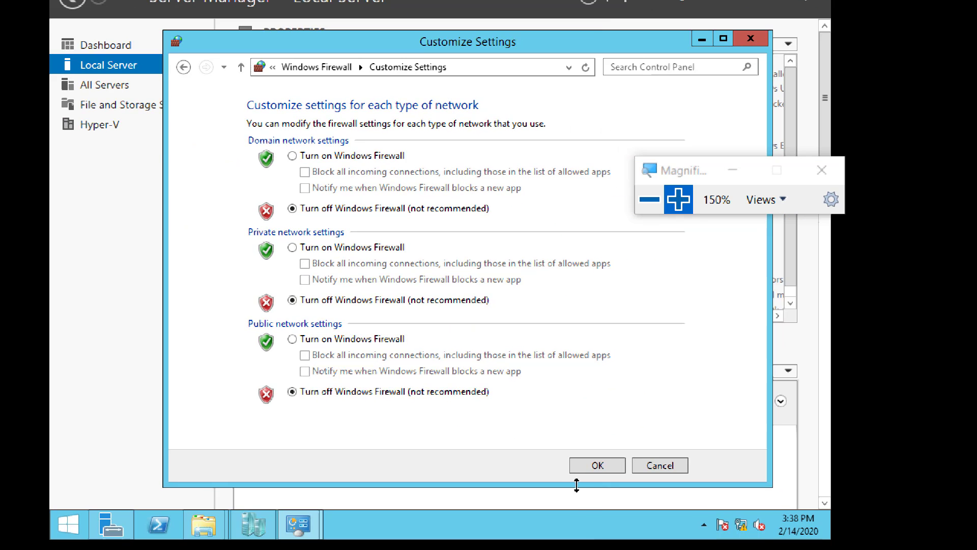
click(597, 466)
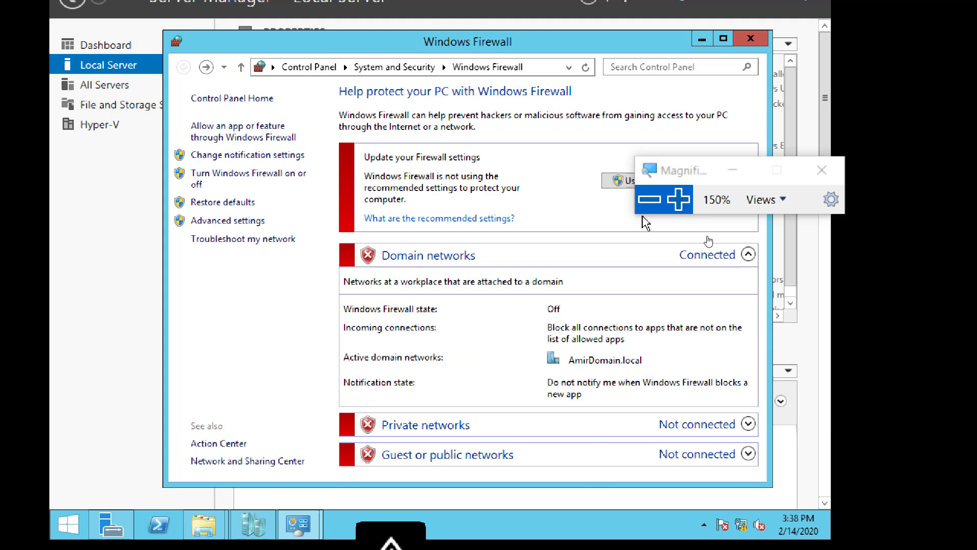
Return to AmirWin01 and finish the pending Enable Replication wizard for AmirVM03, closing its confirmation dialog
click(649, 199)
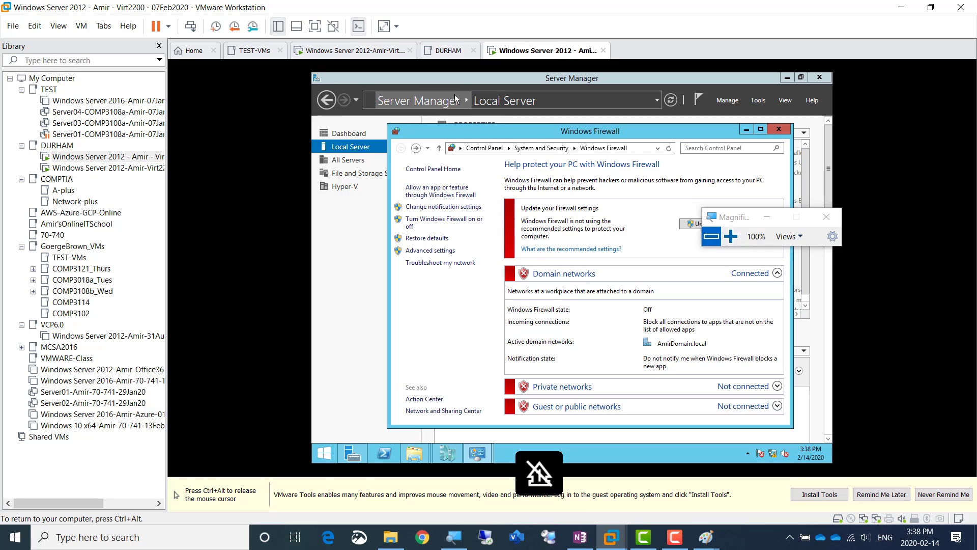
key(ctrl+alt)
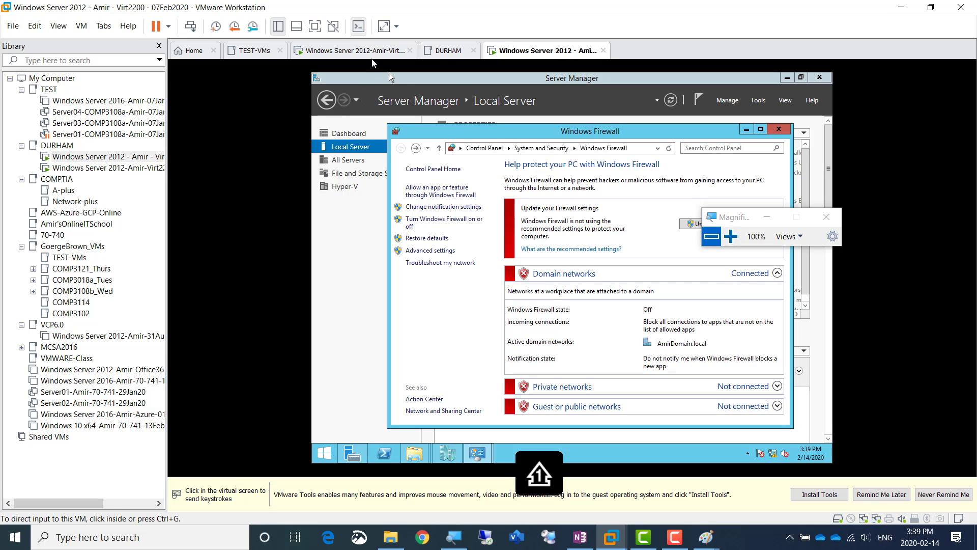
click(360, 53)
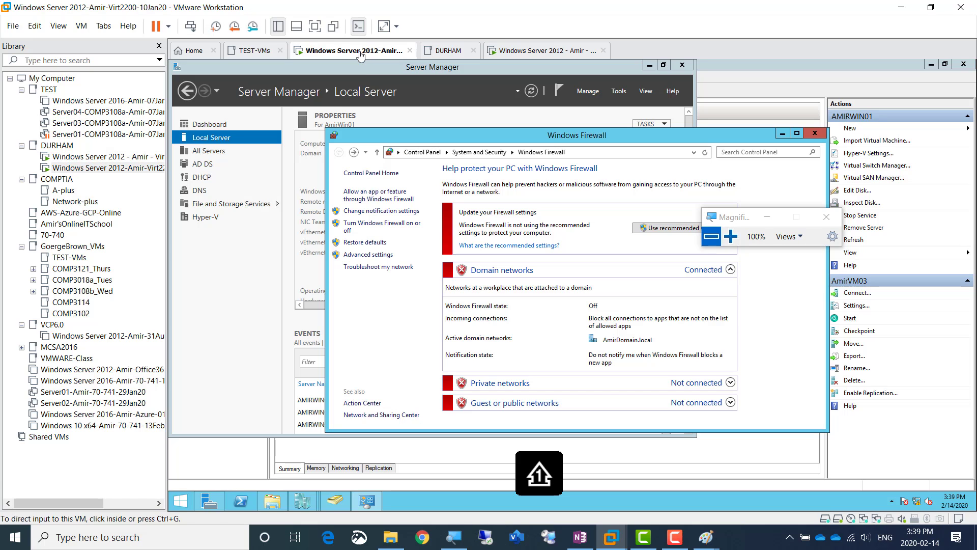
click(783, 135)
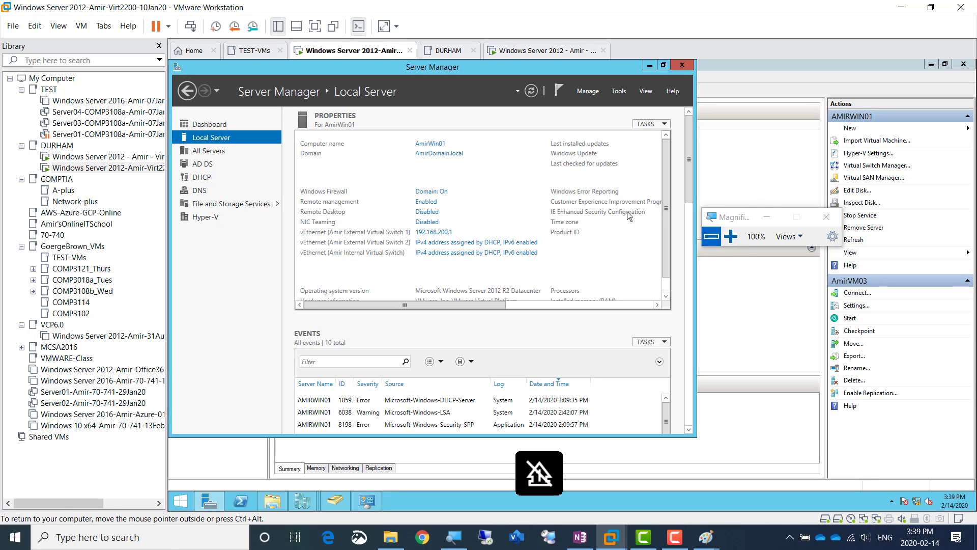
mouse_move(305, 498)
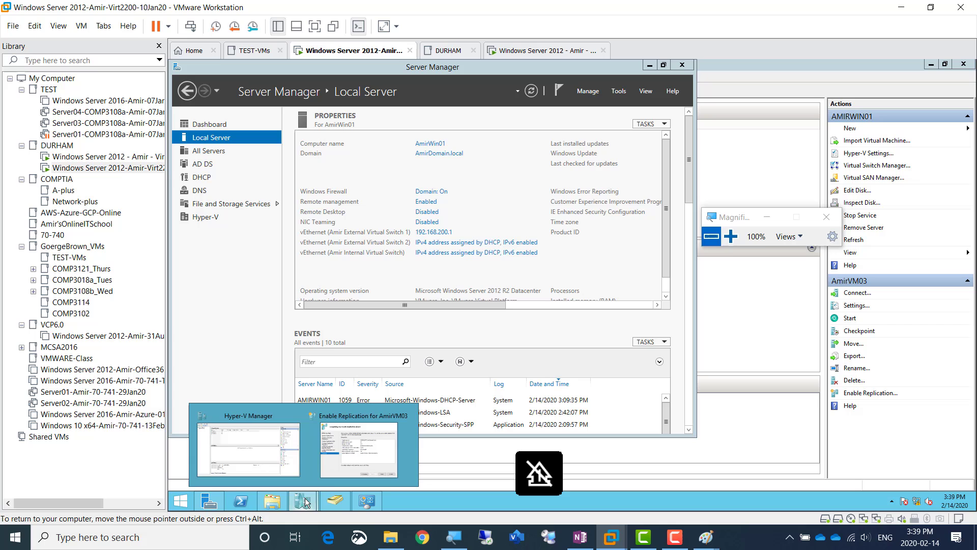
click(367, 453)
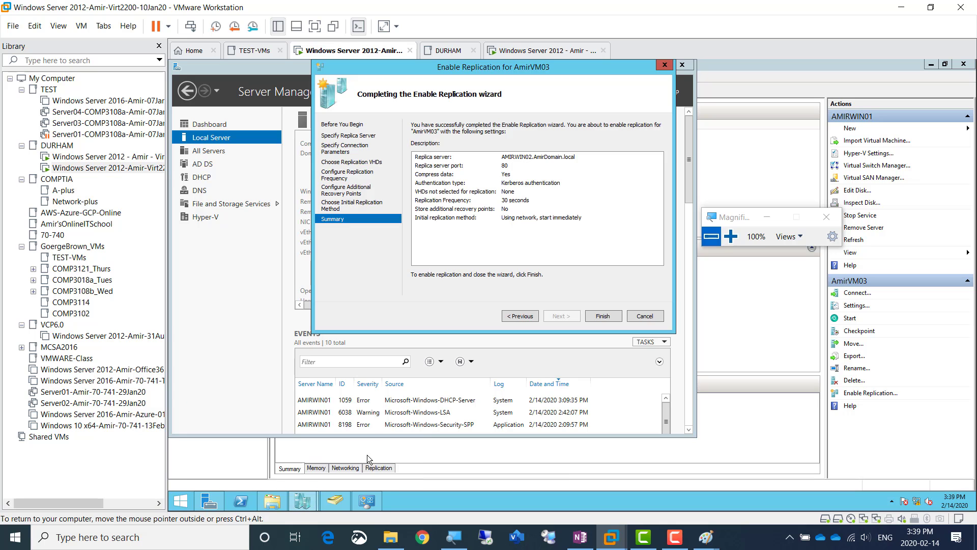
click(730, 236)
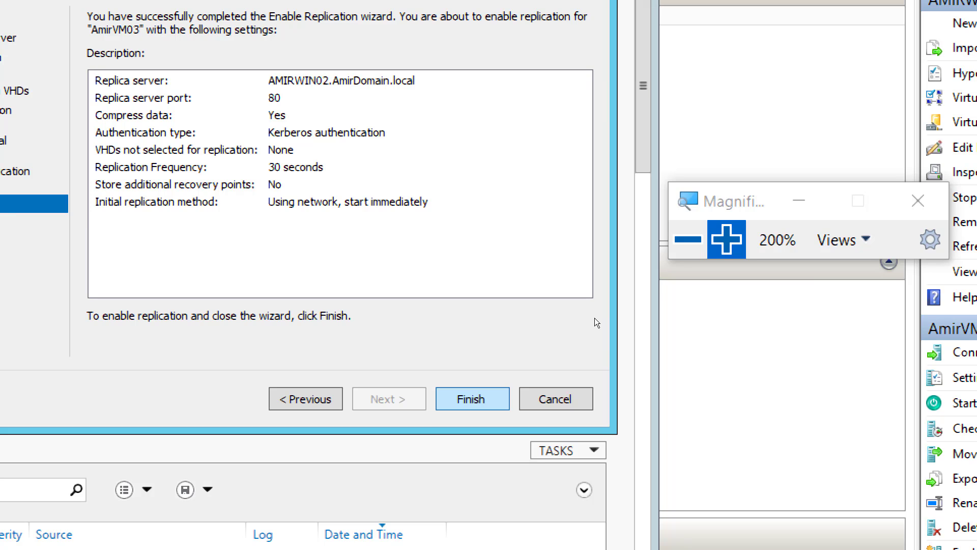
key(Return)
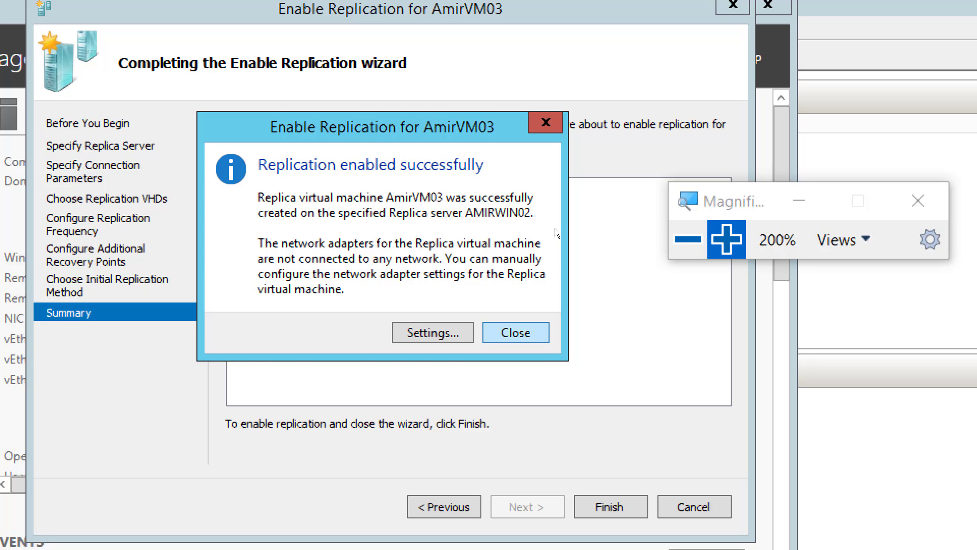
key(Return)
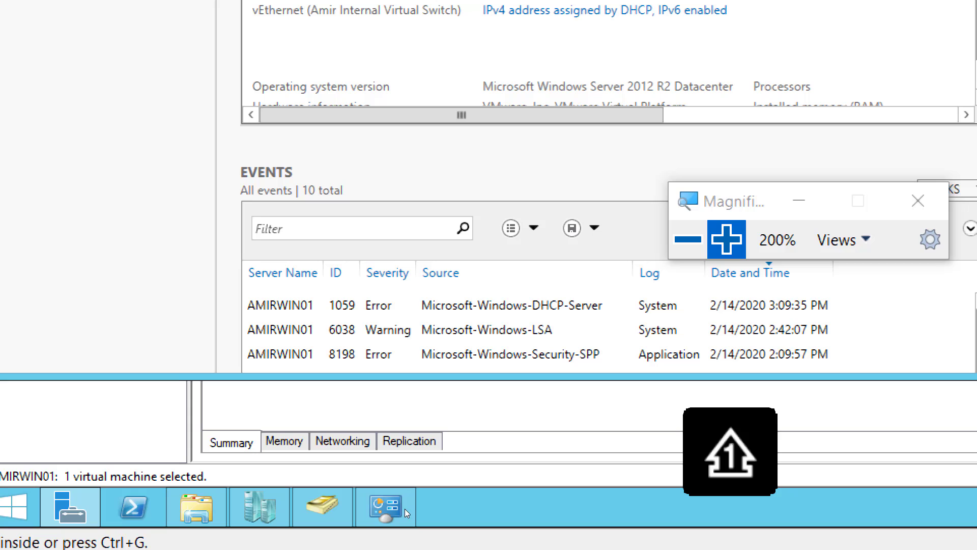
Bring up Hyper-V Manager on AMIRWIN01 and check the actions available for AmirVM03 without choosing any
click(282, 499)
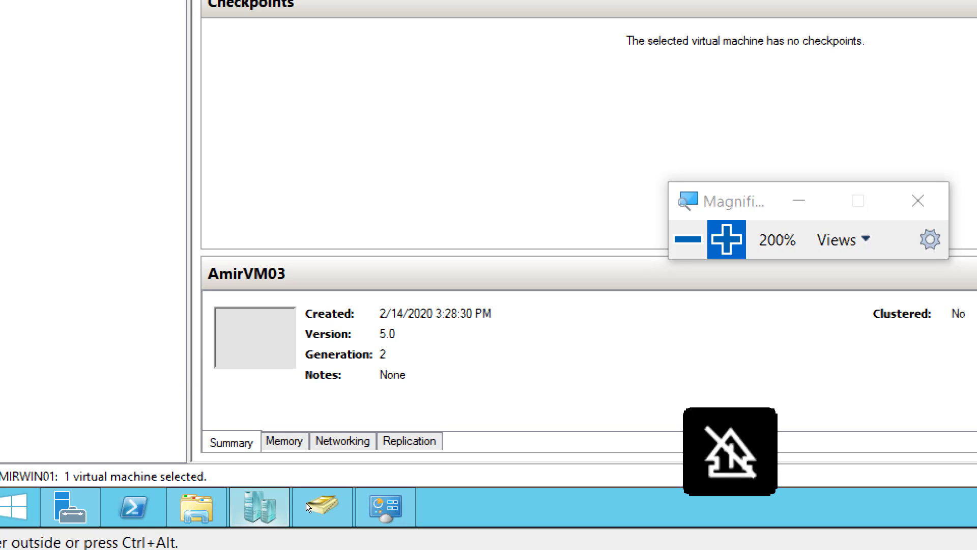
click(306, 501)
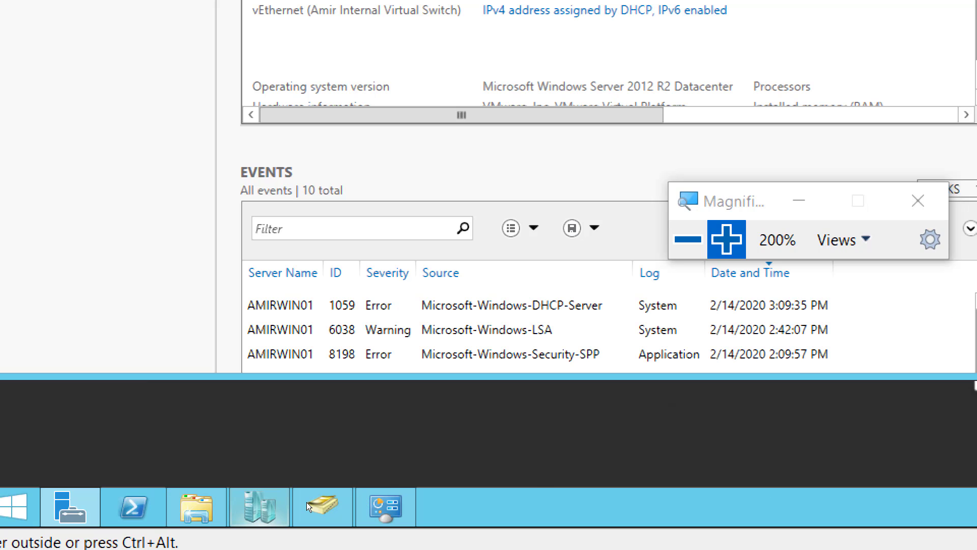
click(306, 503)
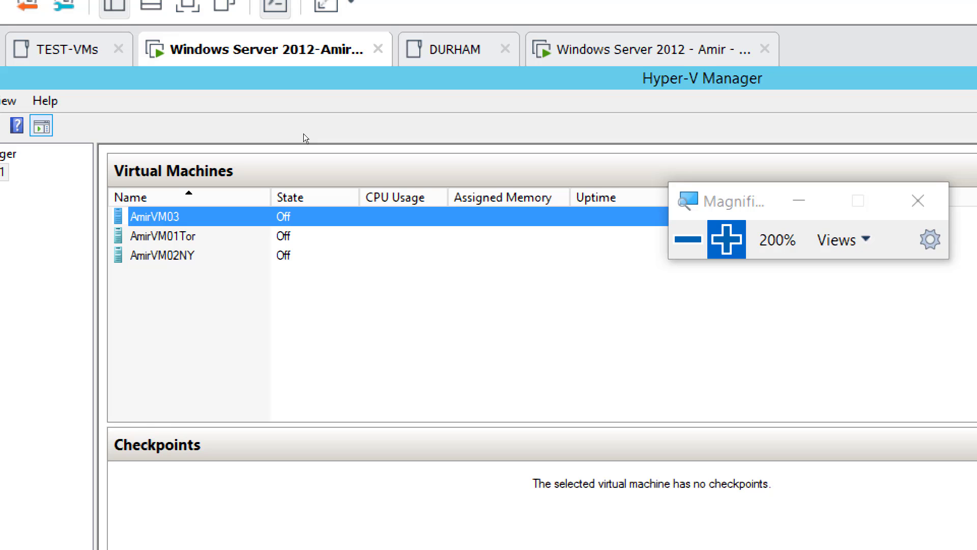
right_click(170, 217)
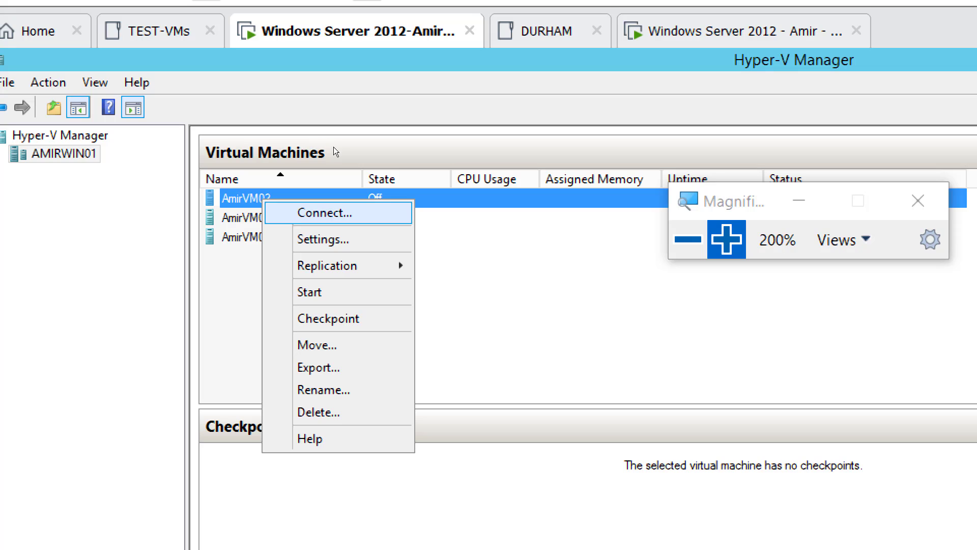
click(406, 161)
click(406, 161)
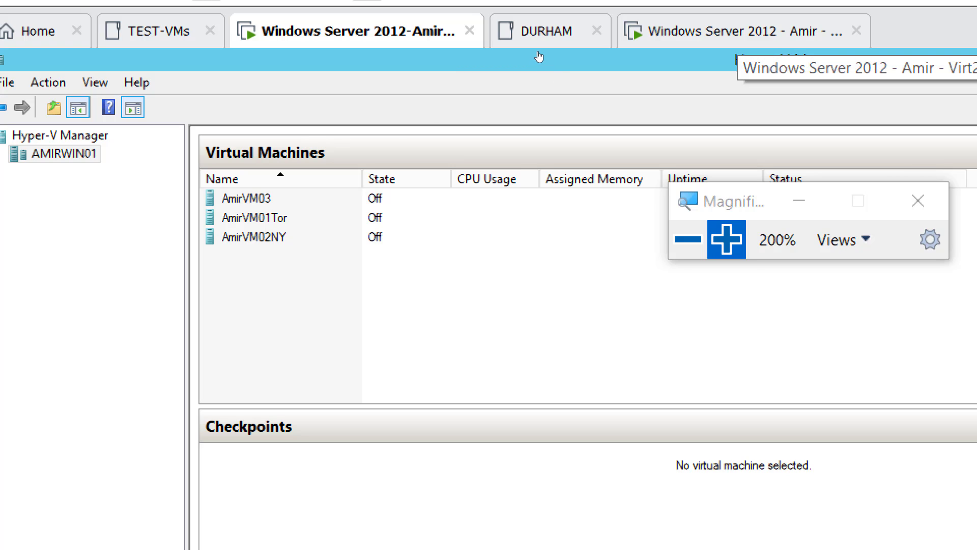
Switch to AmirWin02 and view the replication details of AmirVM03 in Hyper-V Manager
click(738, 32)
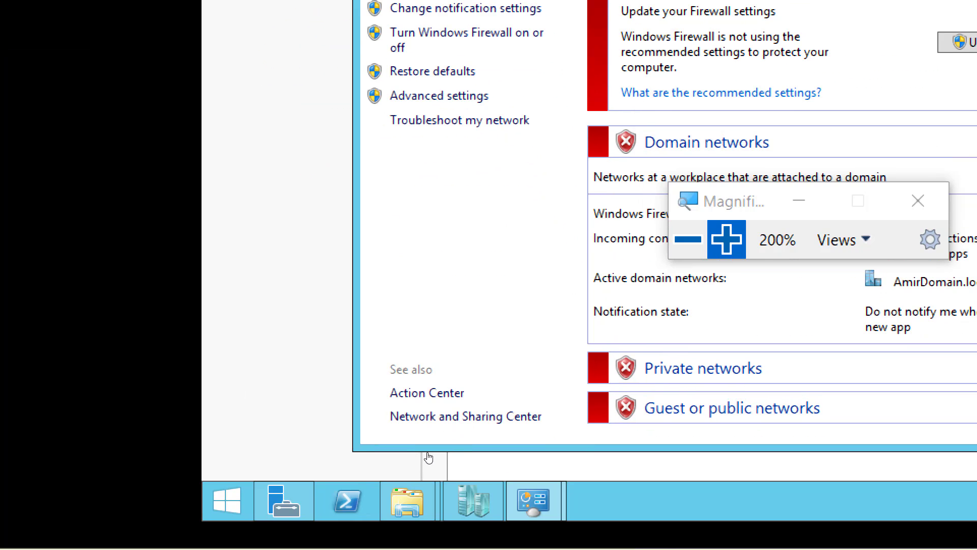
click(461, 503)
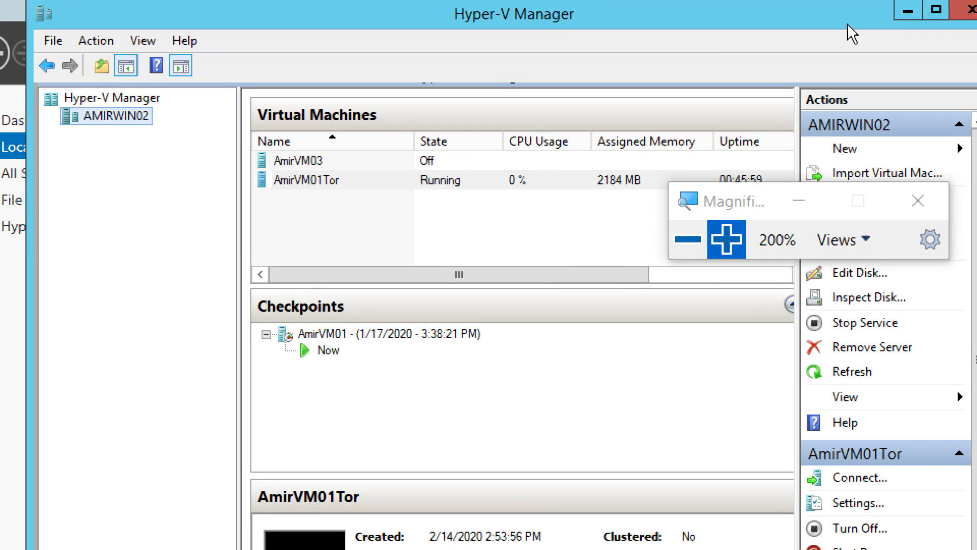
click(322, 160)
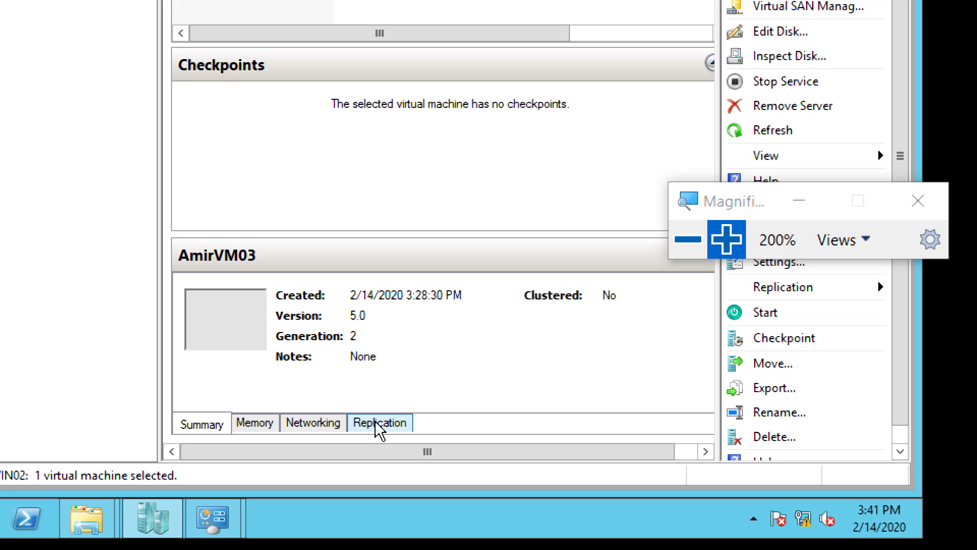
click(379, 423)
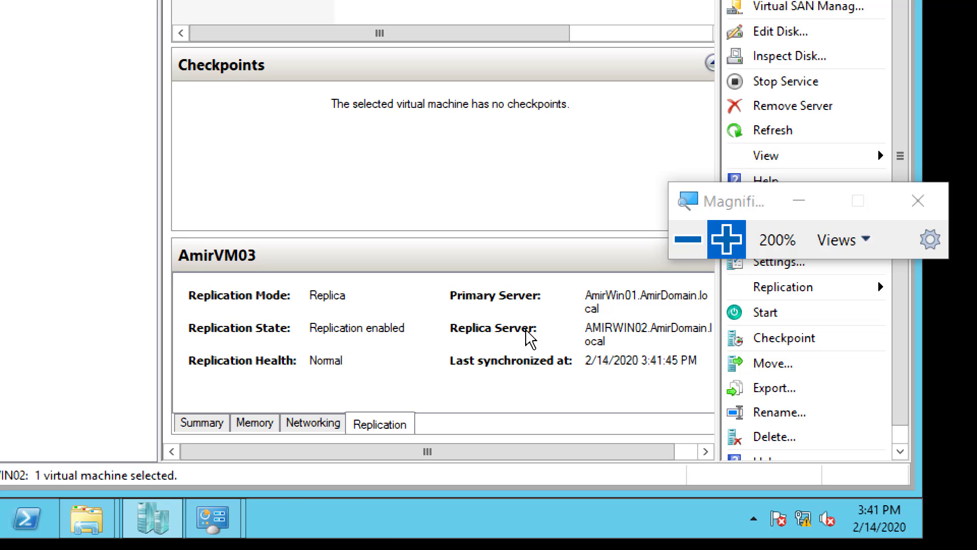
Switch to OneNote and duplicate the Screenshot 6 line below itself, renumbering the copy as Screenshot 7
click(671, 254)
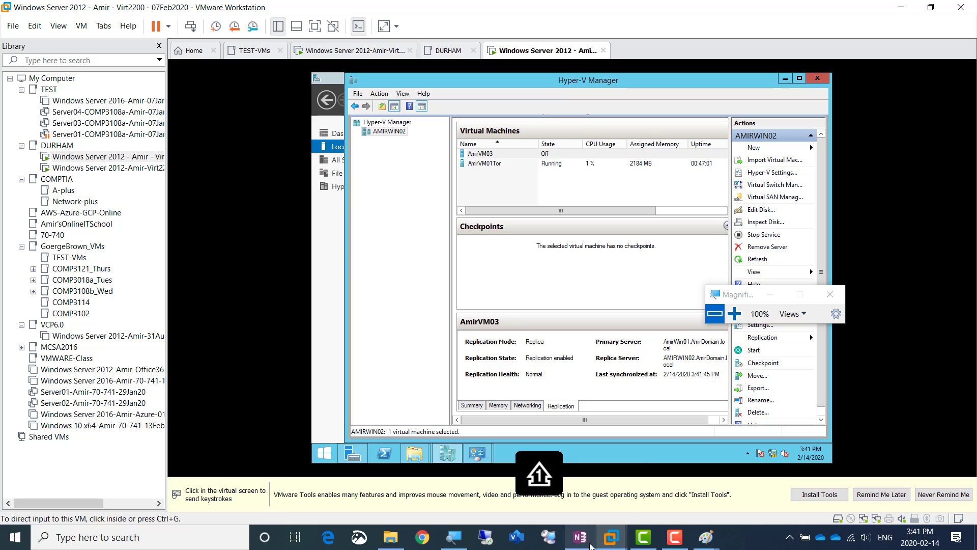
click(580, 537)
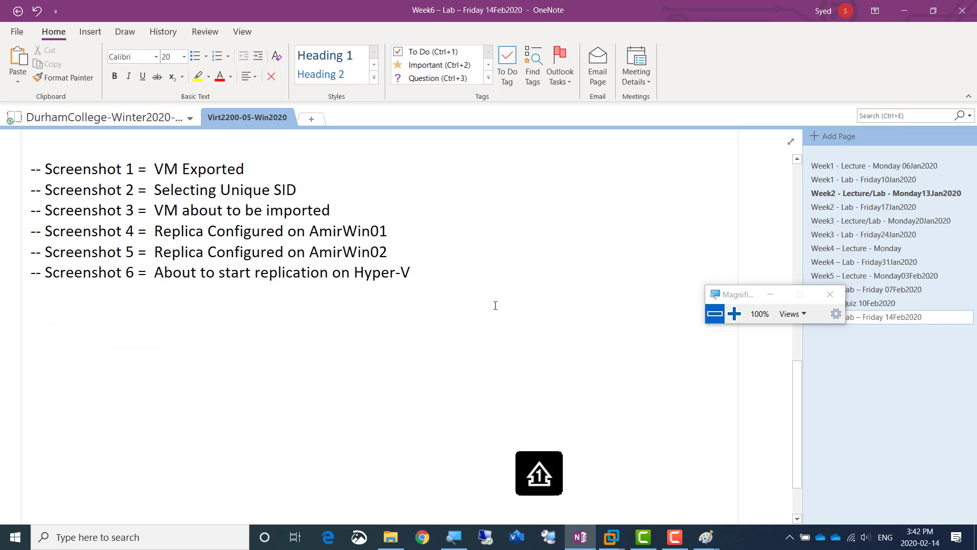
key(shift+Home)
key(ctrl+c)
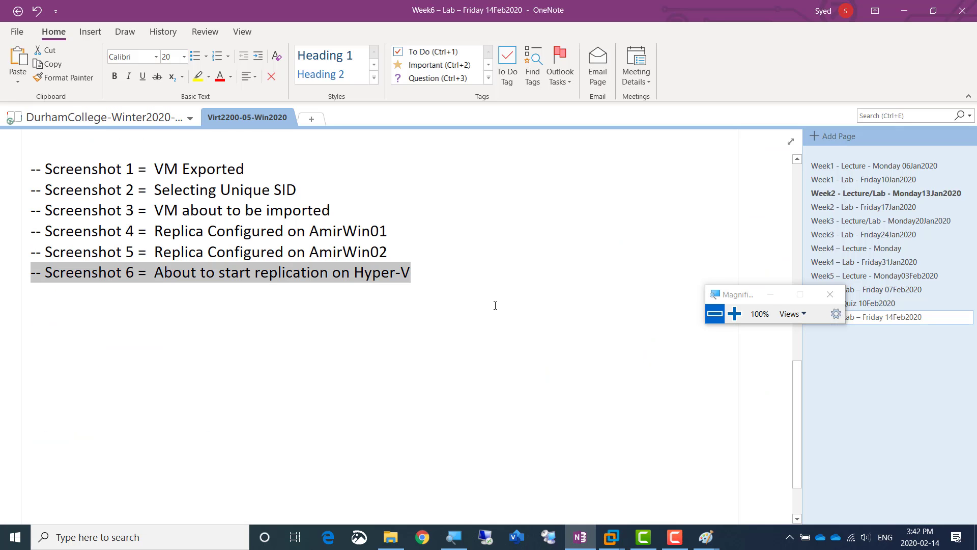
key(End)
key(Return)
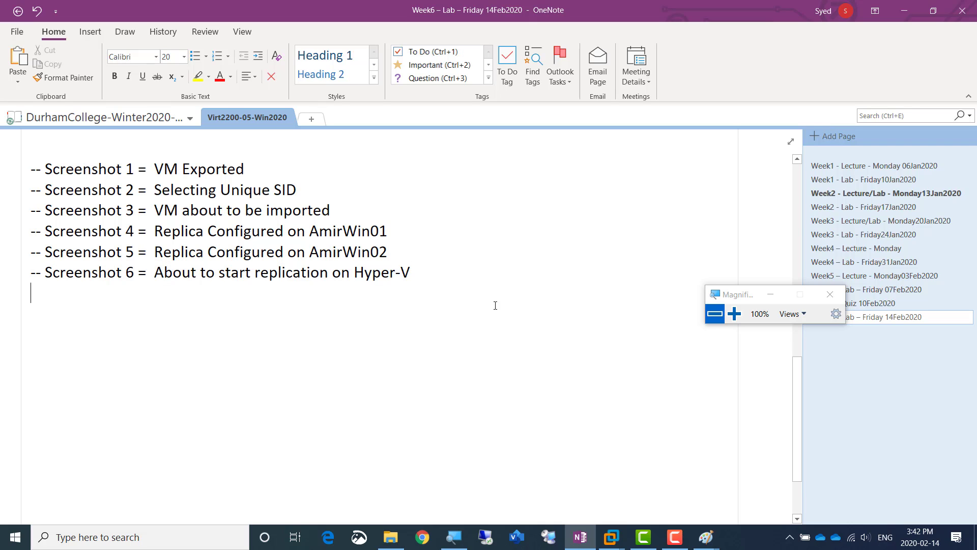
key(ctrl+v)
key(Up)
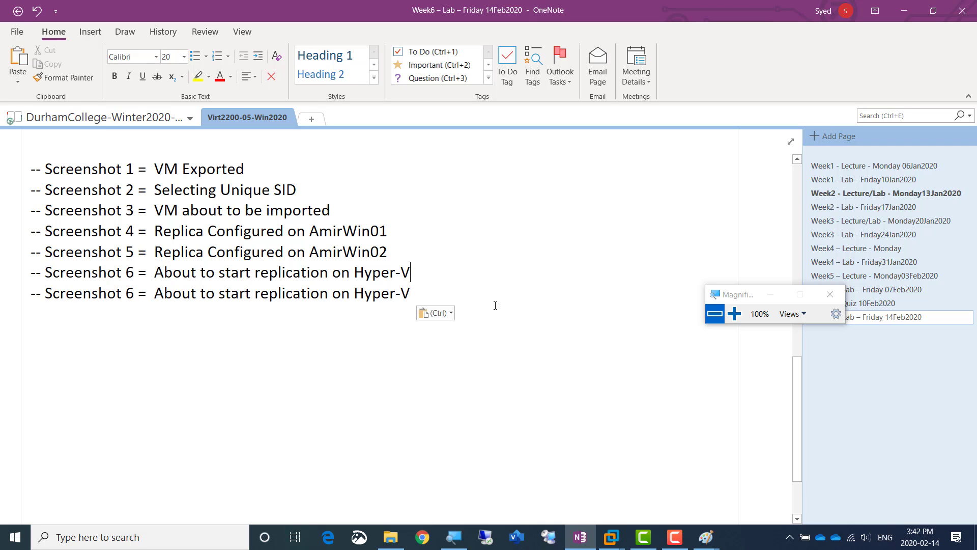
key(Right)
key(shift+Right)
text(7)
Replace the description of the Screenshot 7 line with "ReplicaVM Created"
key(Right)
key(Right)
key(Right)
key(shift+Right)
key(shift+Right)
key(shift+Right)
key(shift+Right)
key(shift+Right)
key(shift+Right)
key(shift+Right)
key(shift+Right)
key(shift+Right)
key(shift+Right)
key(shift+Right)
key(shift+Right)
key(shift+Right)
key(shift+Right)
key(shift+Right)
key(shift+Right)
key(shift+Right)
key(shift+Right)
key(shift+Right)
key(shift+Right)
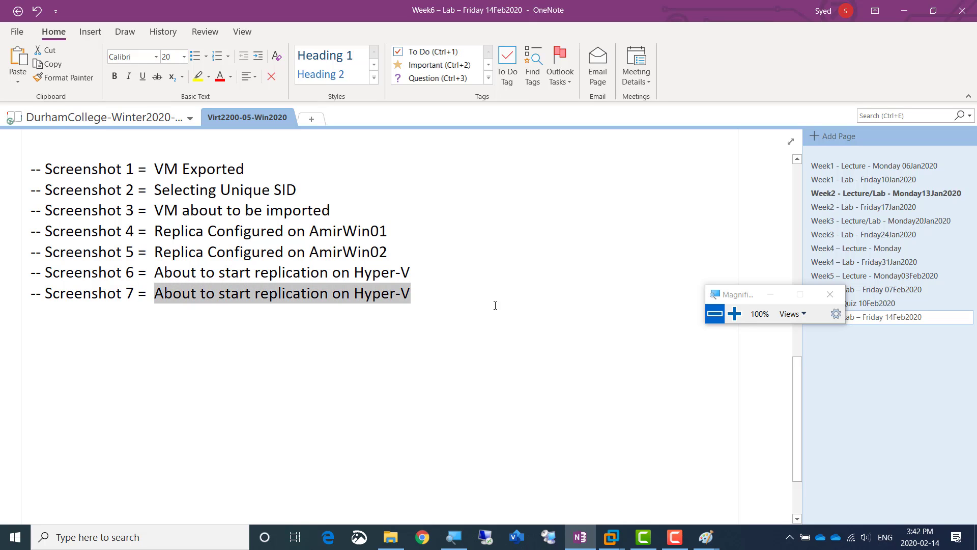
text(Replica)
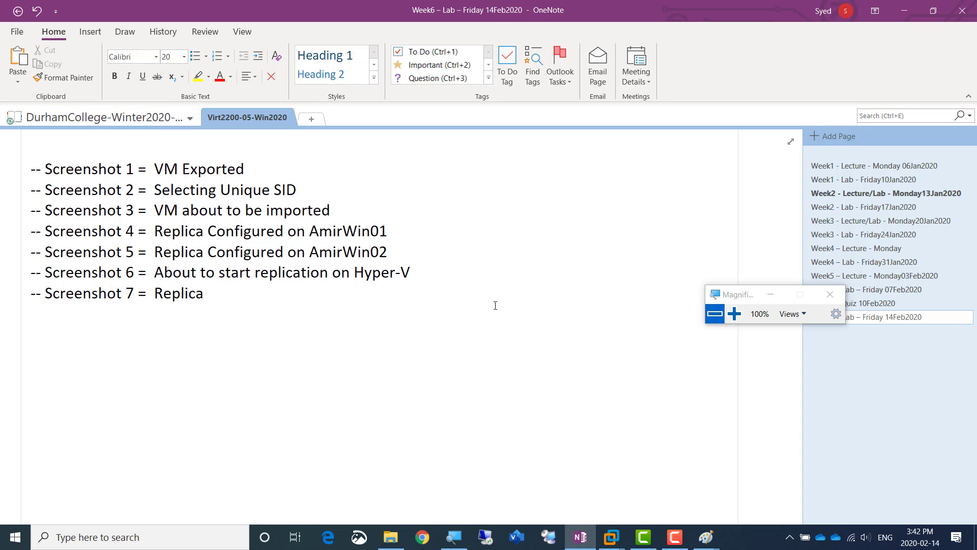
text(VM Created)
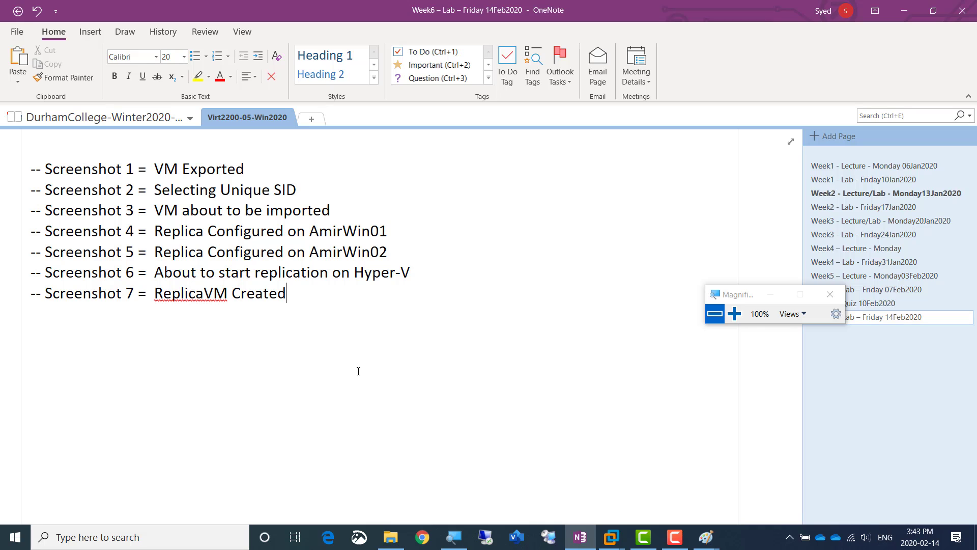
Return to the AmirWin01 virtual machine and view the replication details of AmirVM03 in Hyper-V Manager
key(alt+Tab)
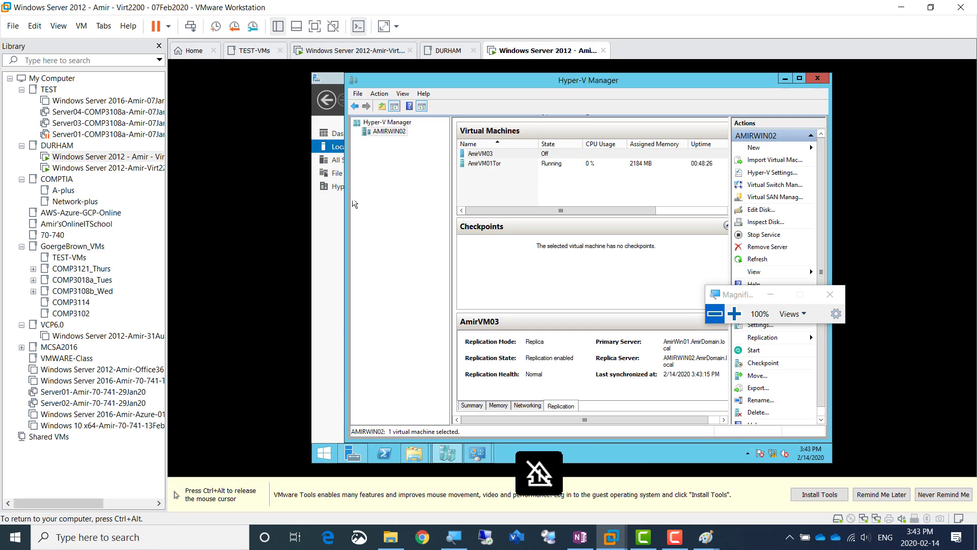
click(349, 51)
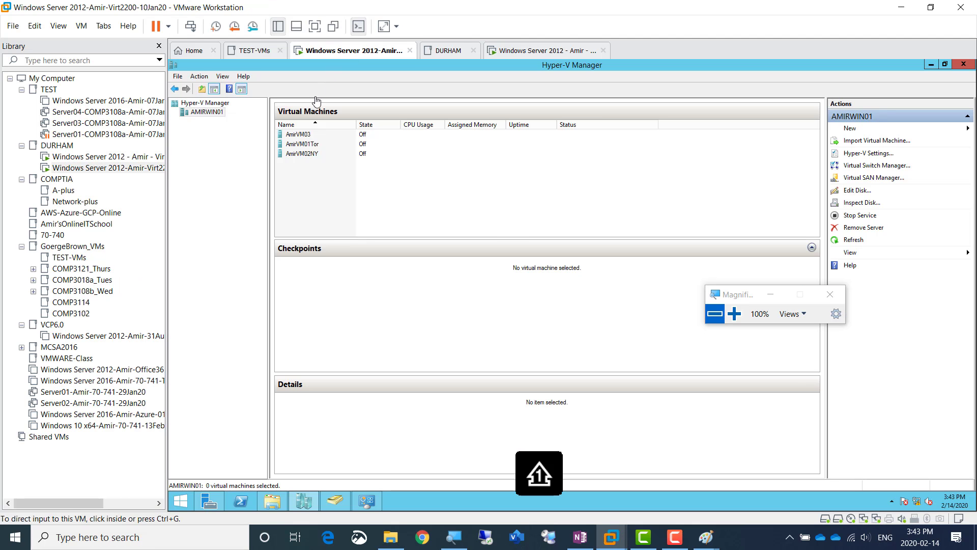
click(734, 313)
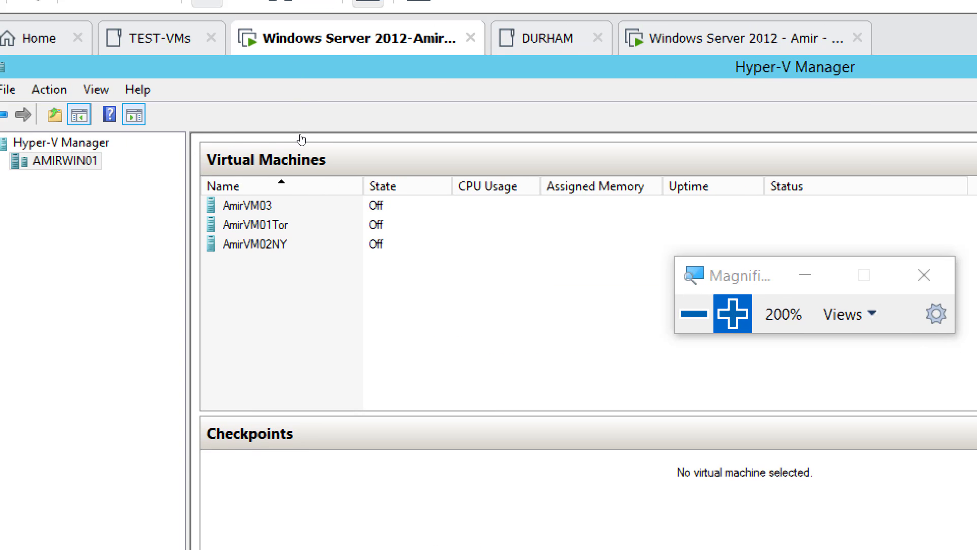
click(255, 205)
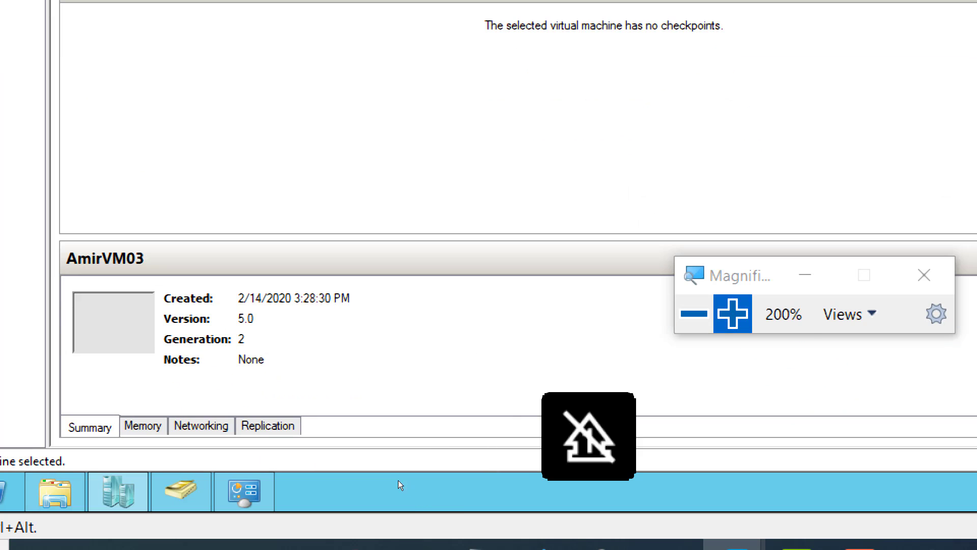
click(267, 426)
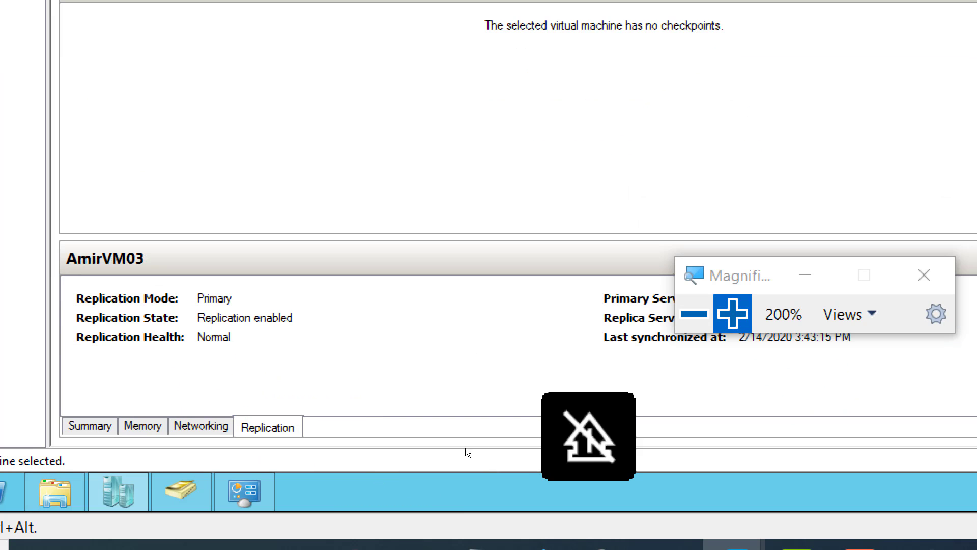
drag(743, 268, 687, 93)
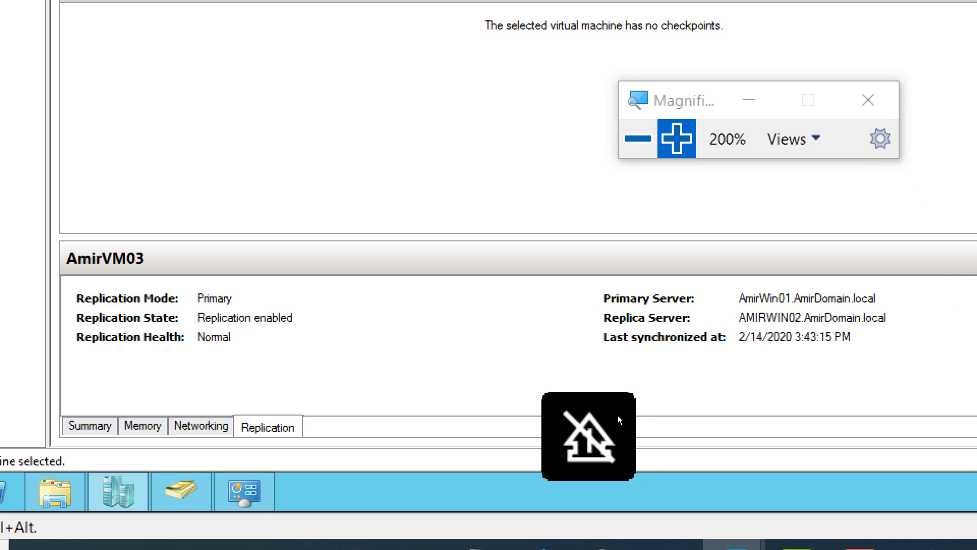
key(ctrl+alt)
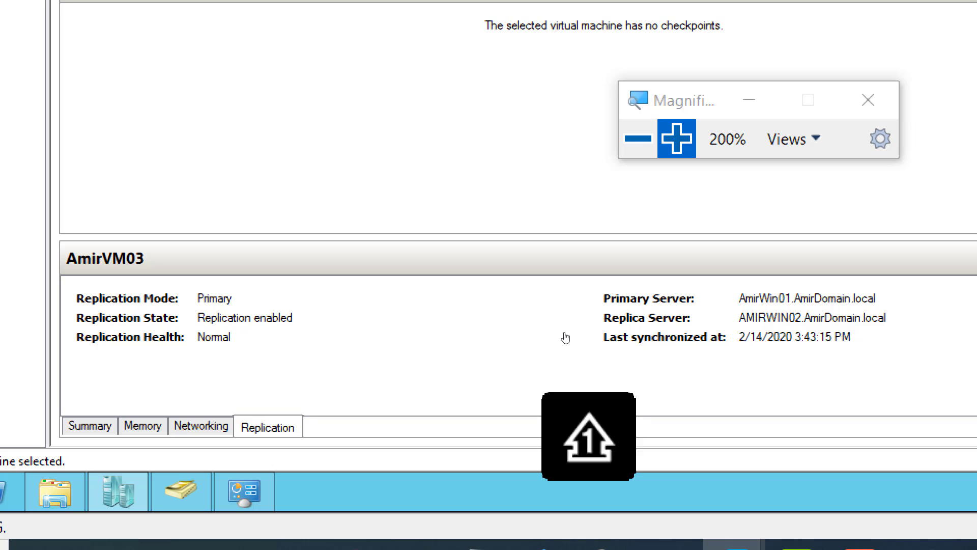
click(565, 337)
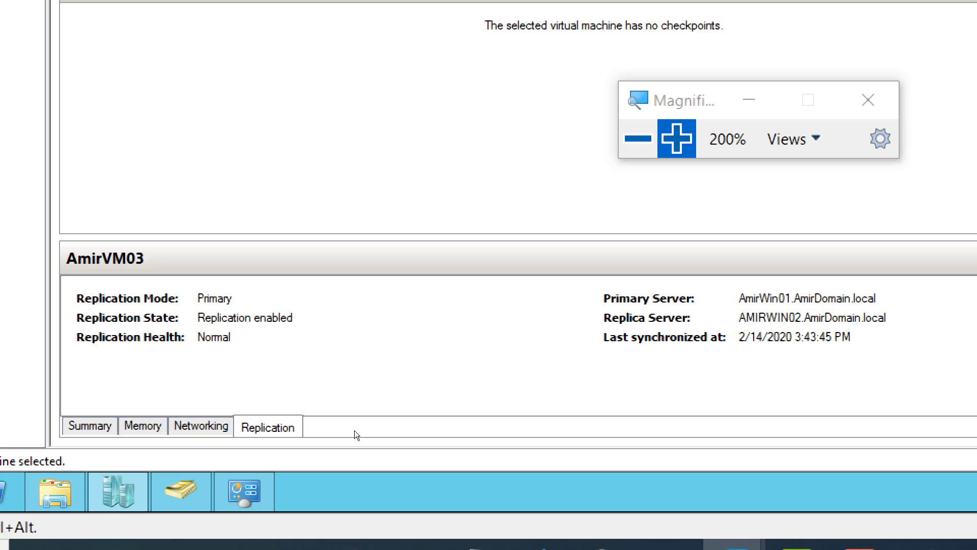
Start the AmirVM03 virtual machine on AMIRWIN01
key(super+minus)
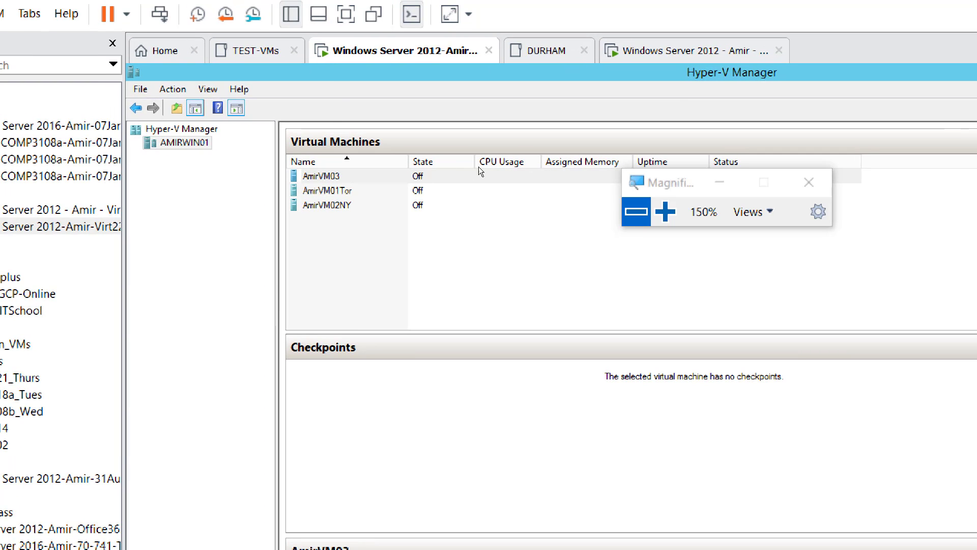
key(super+plus)
key(super+plus)
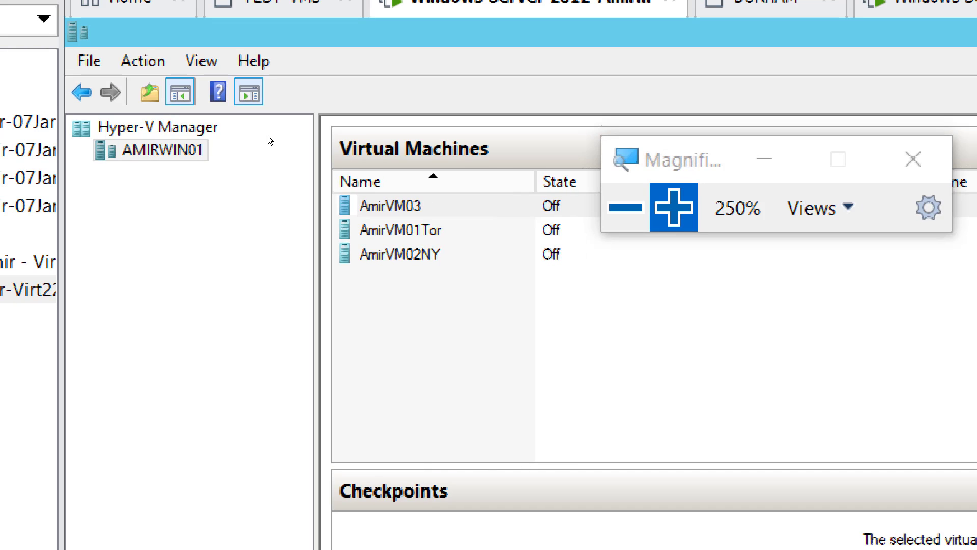
right_click(396, 206)
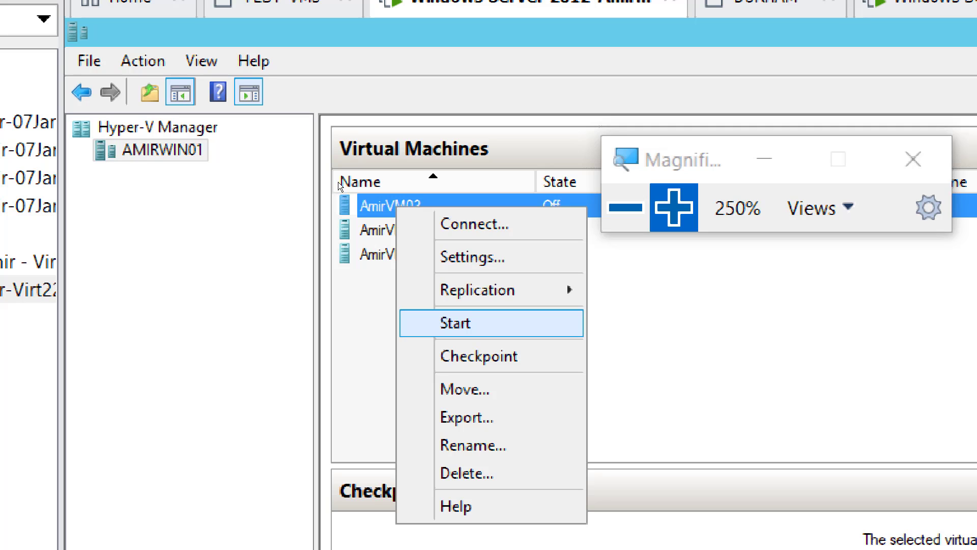
key(Return)
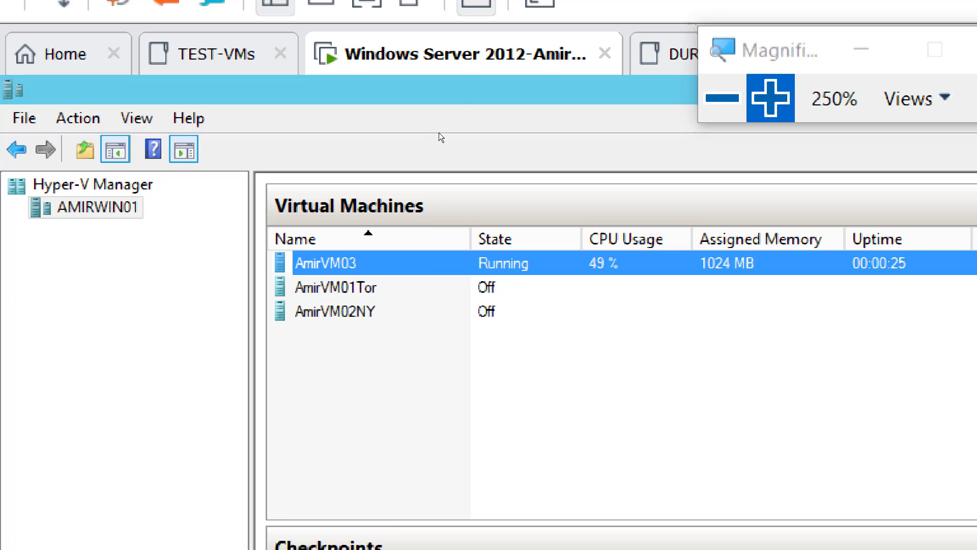
Examine the replication actions available for the running AmirVM03 without choosing any
key(super+minus)
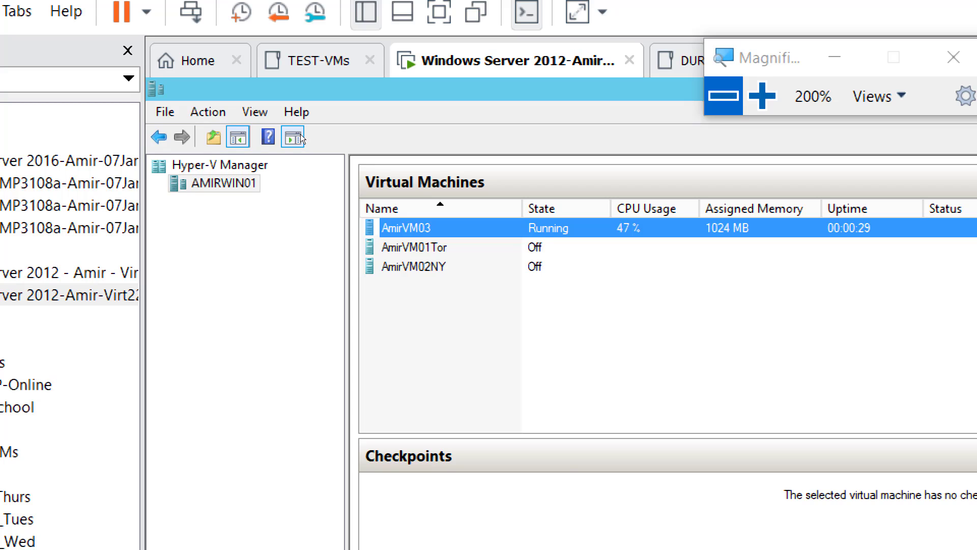
key(shift+F10)
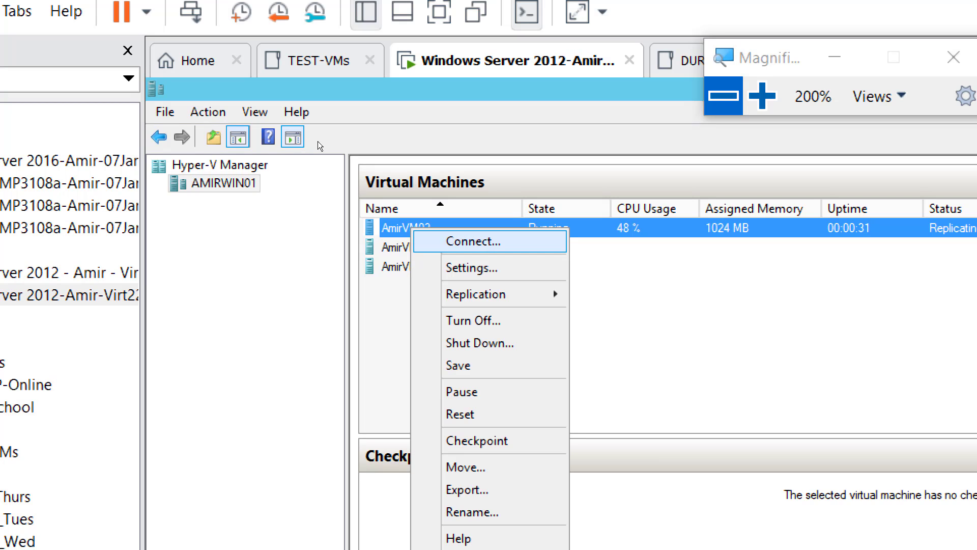
key(Down)
key(Down)
key(Right)
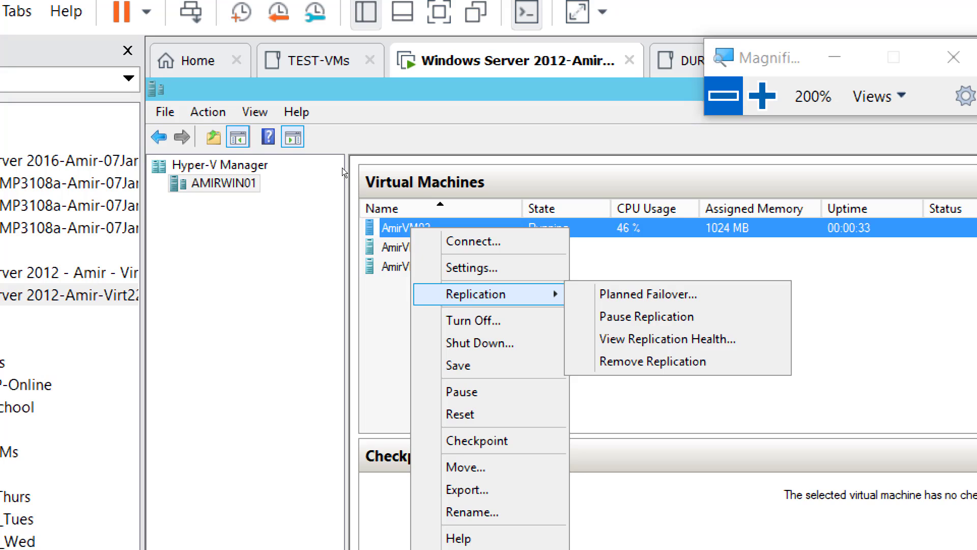
key(Down)
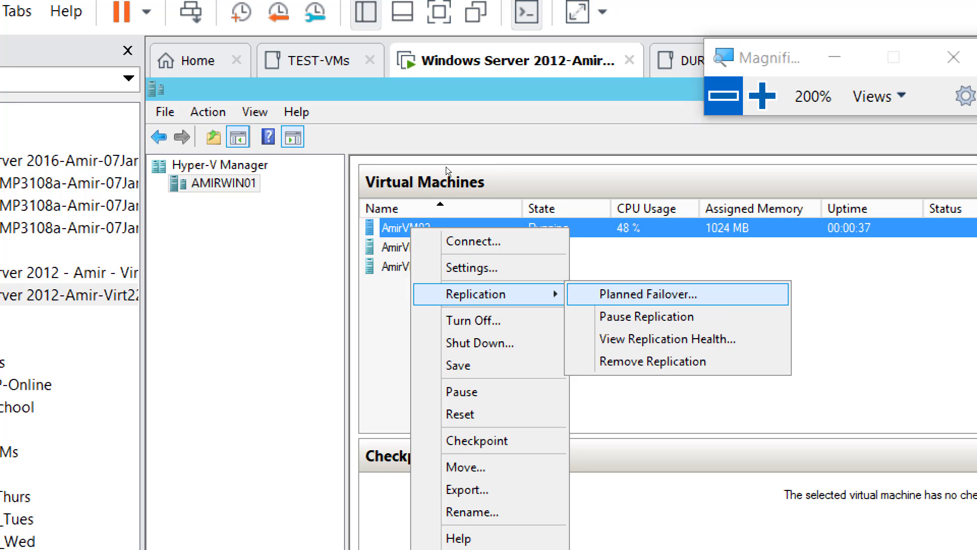
key(Down)
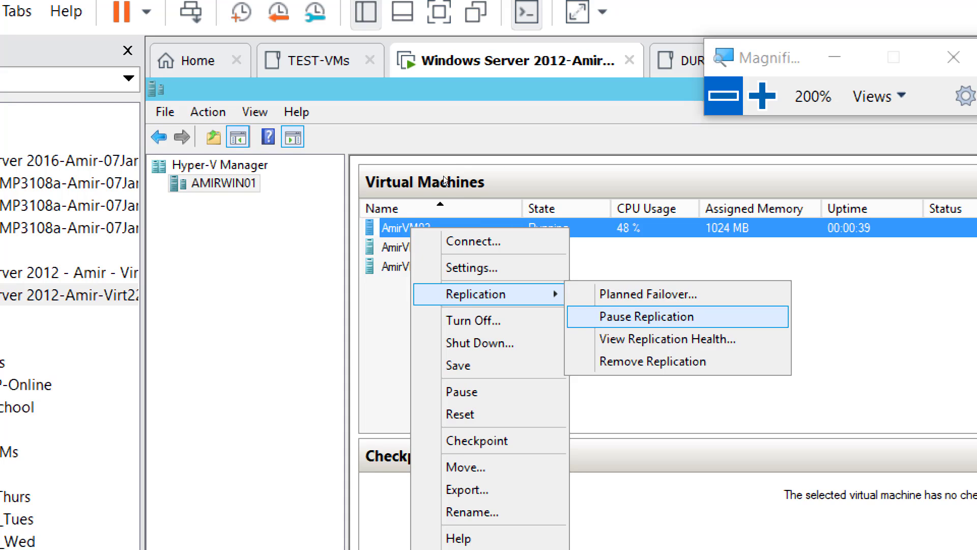
key(Down)
key(Down)
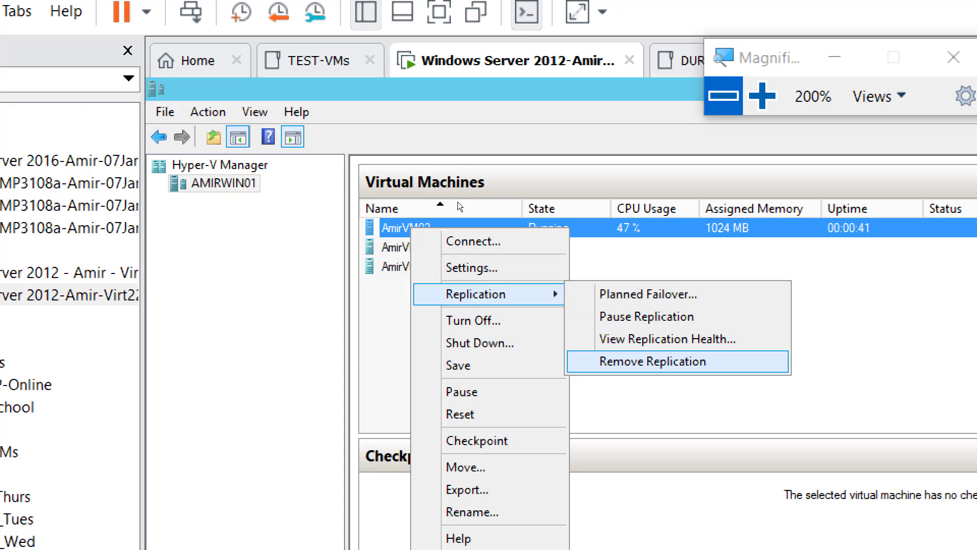
key(Up)
key(Up)
key(Up)
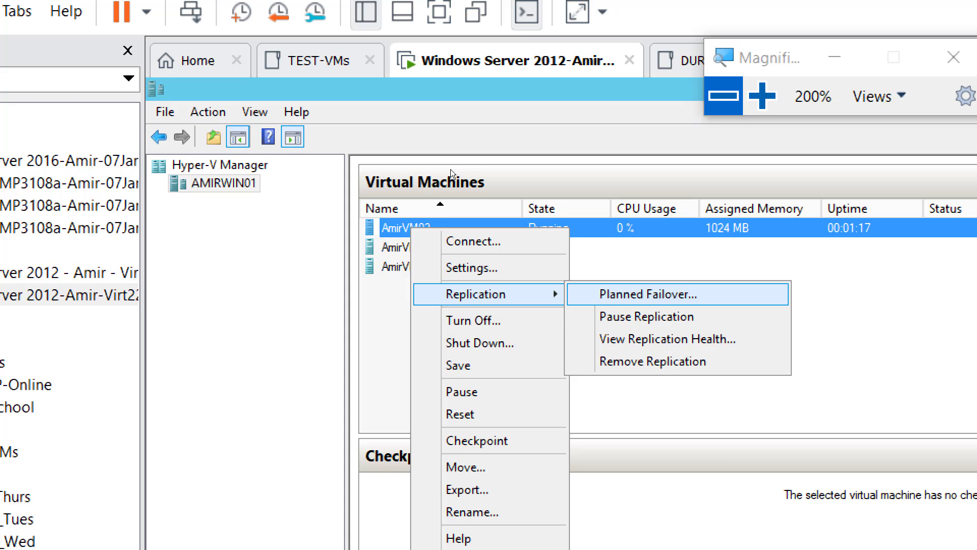
Try a planned failover of the running AmirVM03 with the replication direction reversed after failover, and close the failover dialogs
key(Down)
key(Up)
click(442, 171)
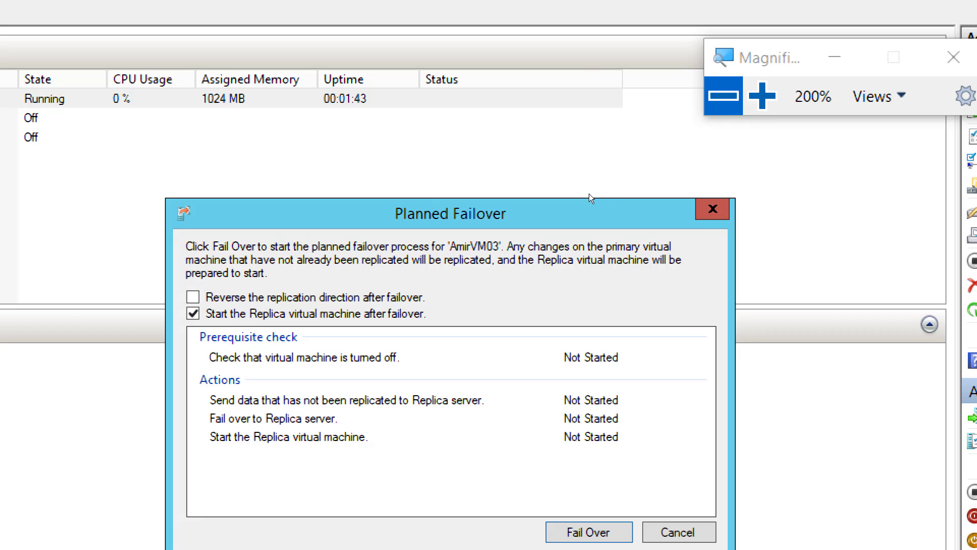
drag(466, 209, 357, 146)
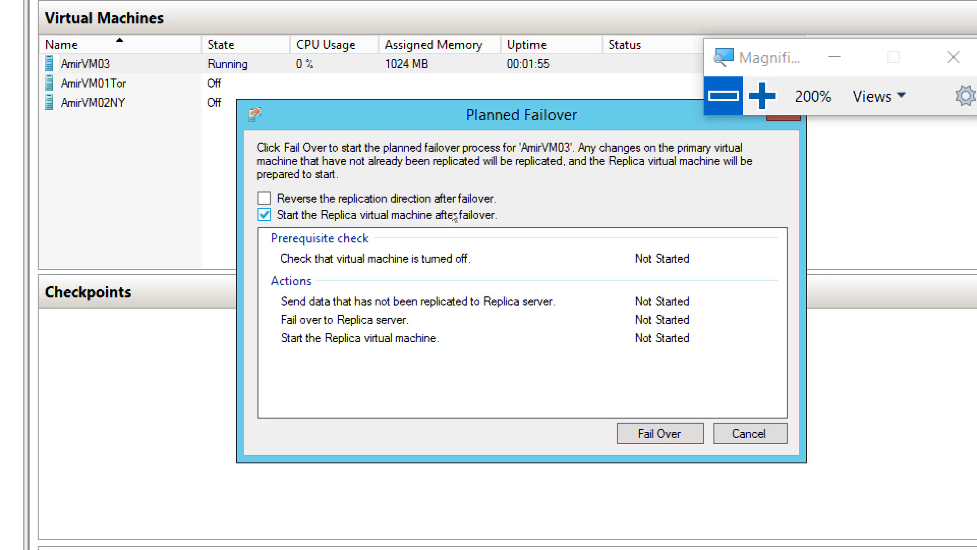
click(417, 201)
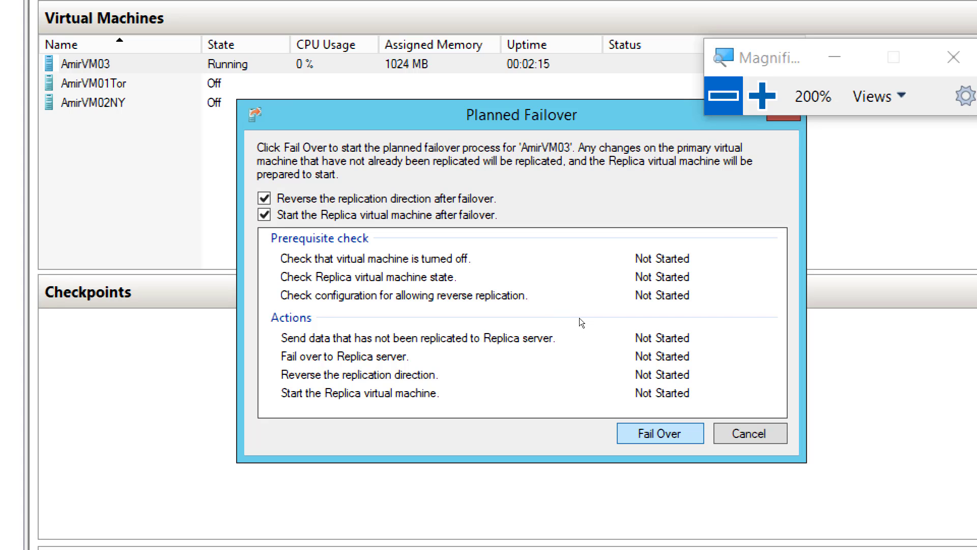
key(Return)
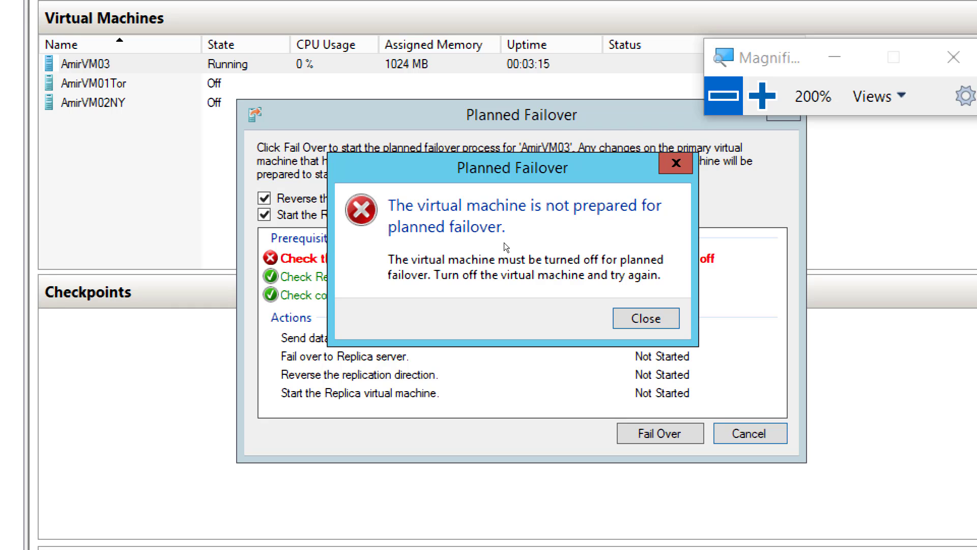
key(super+minus)
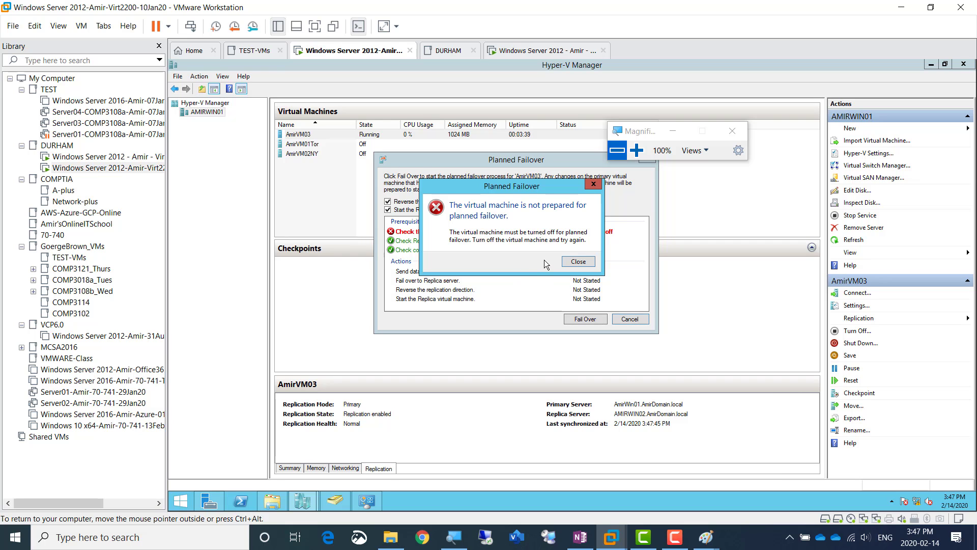
click(637, 154)
click(637, 155)
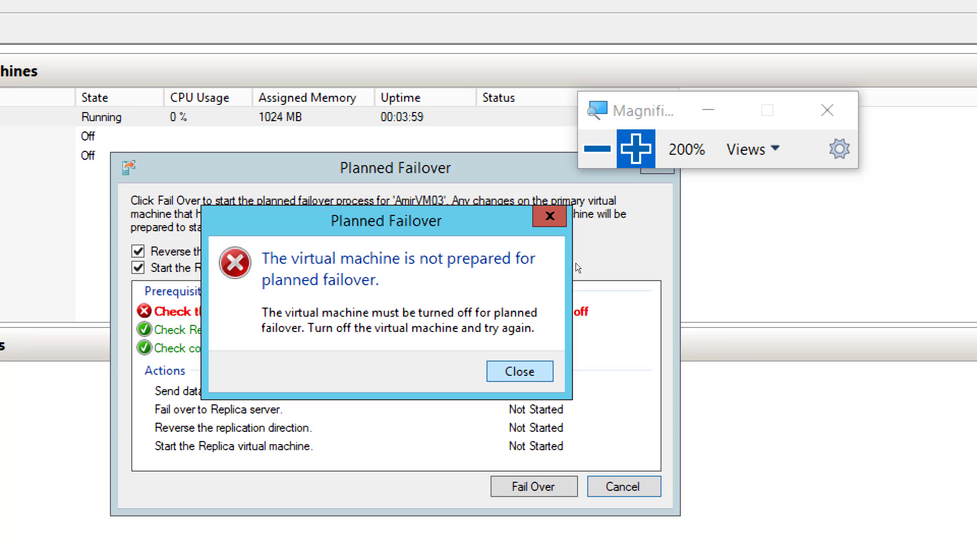
key(Return)
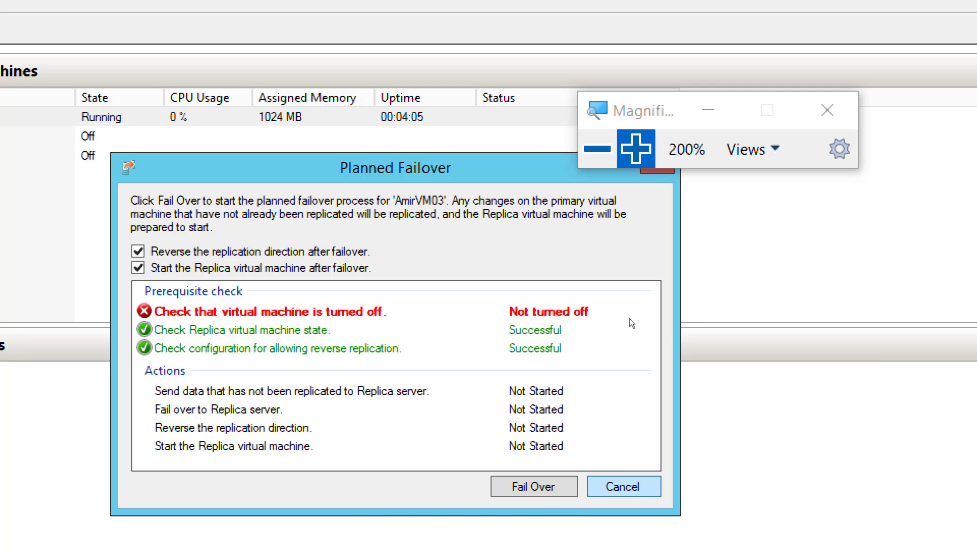
key(Return)
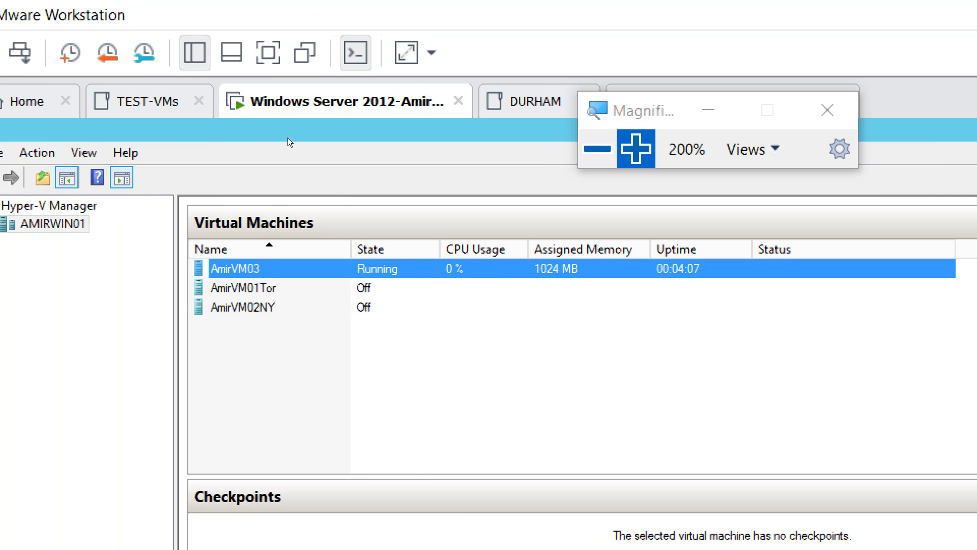
Try to shut down the operating system of the running AmirVM03 virtual machine on AMIRWIN01
right_click(298, 133)
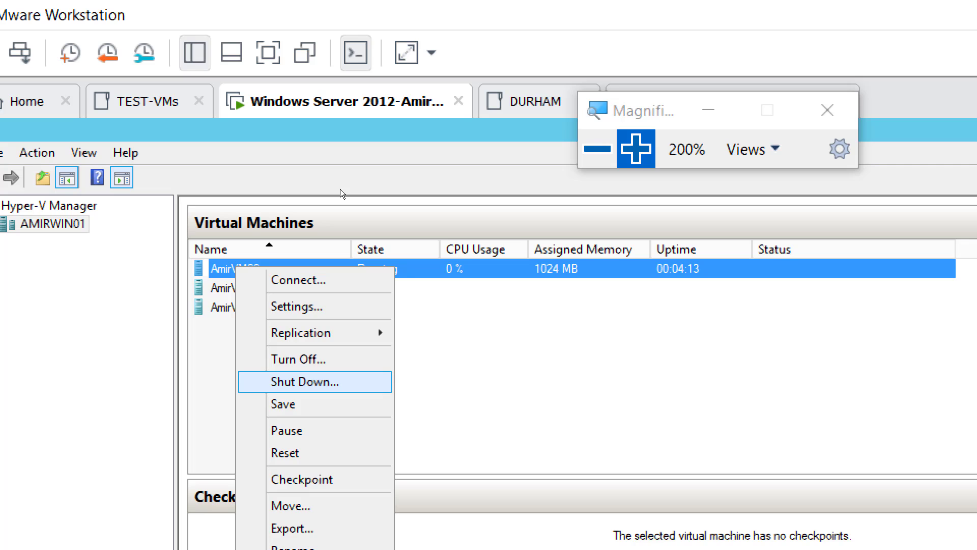
click(304, 381)
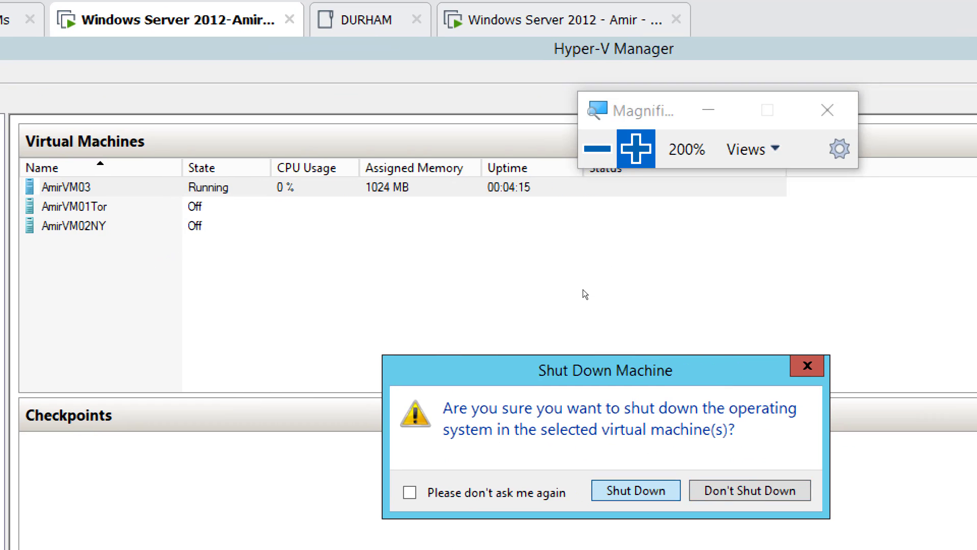
key(Return)
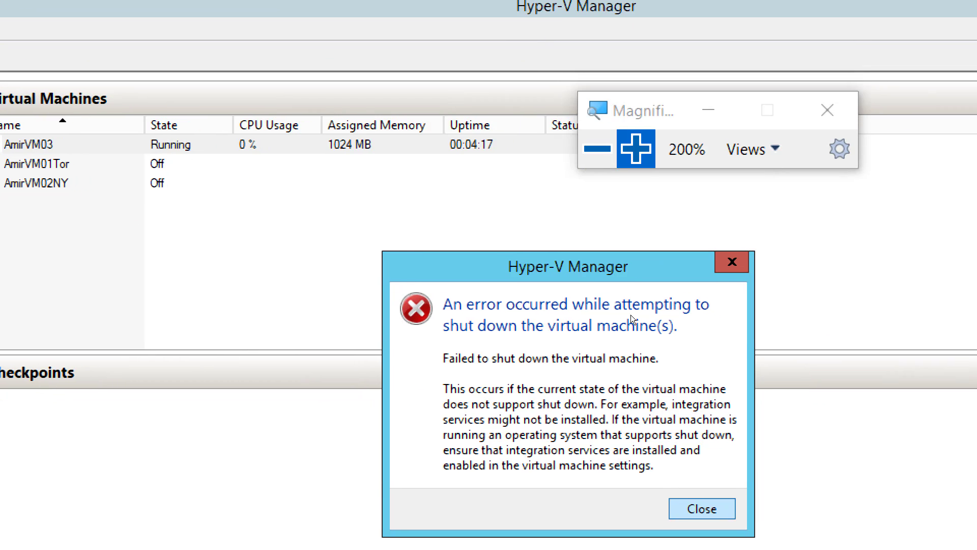
key(Return)
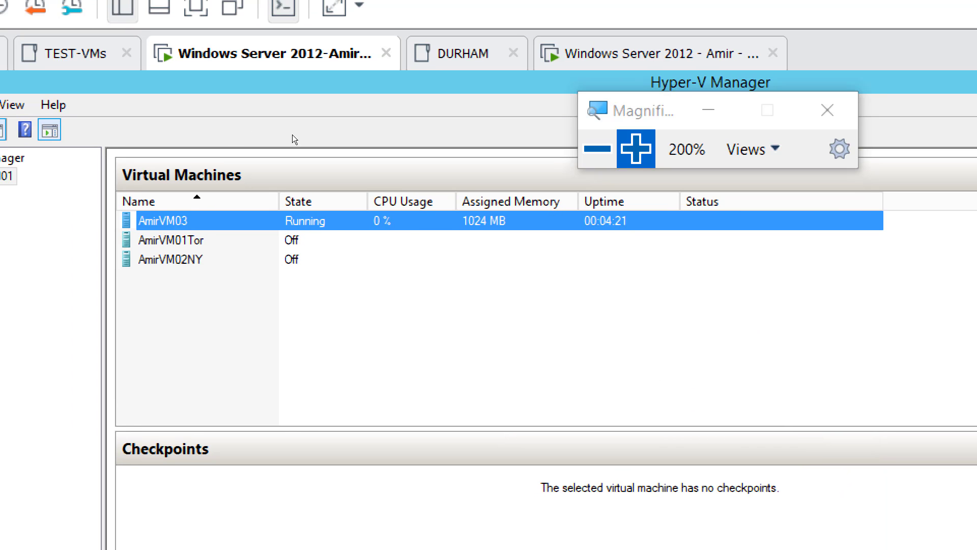
Turn off the AmirVM03 virtual machine on AMIRWIN01
right_click(151, 221)
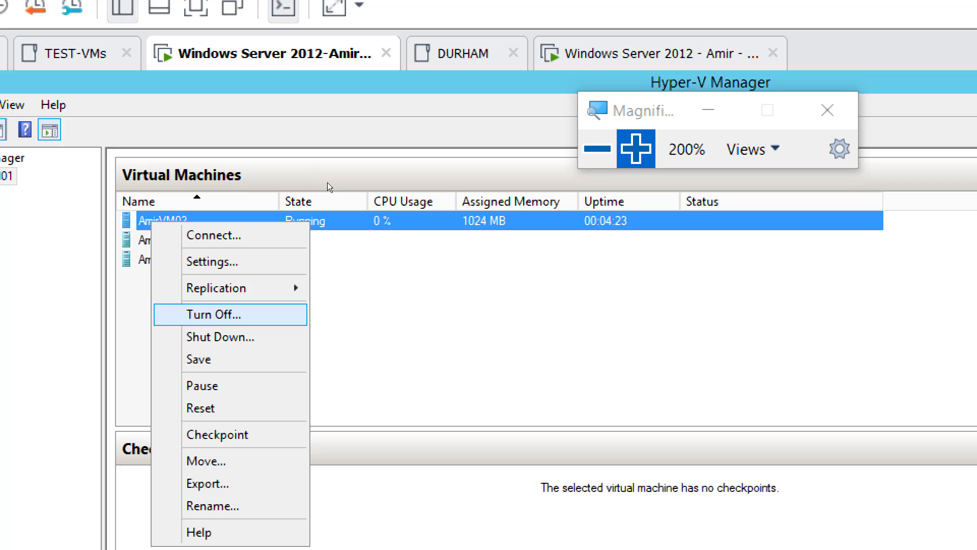
click(213, 314)
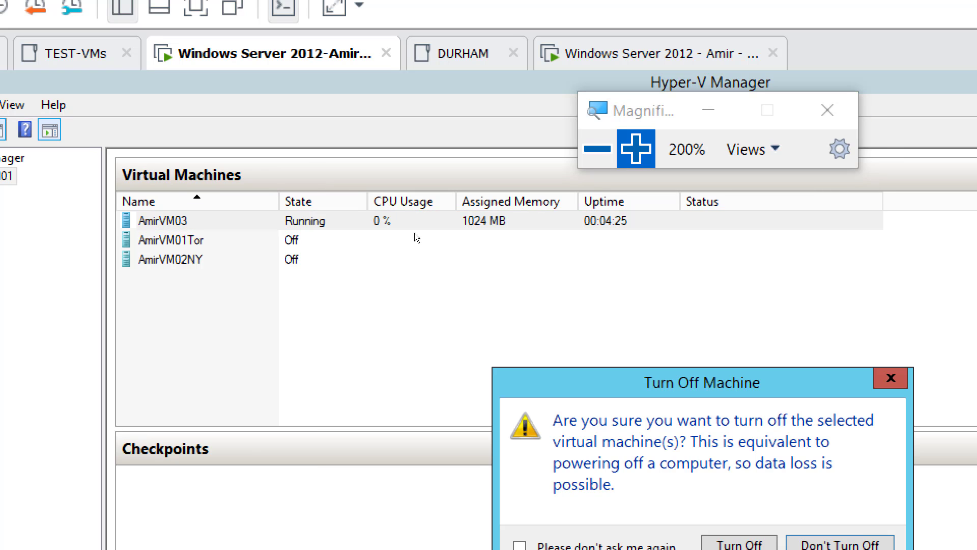
click(682, 504)
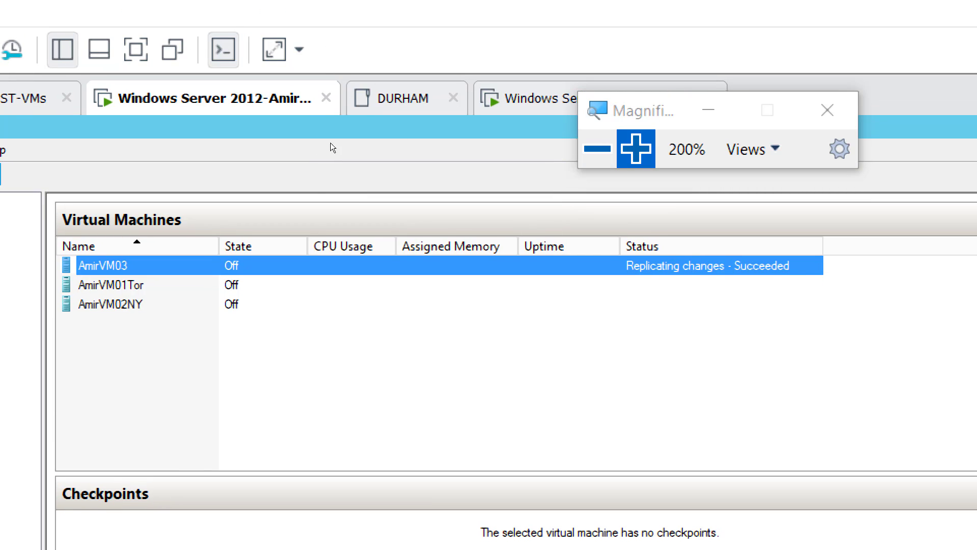
Run a planned failover of AmirVM03, reversing the replication direction and starting the Replica virtual machine after failover
right_click(307, 133)
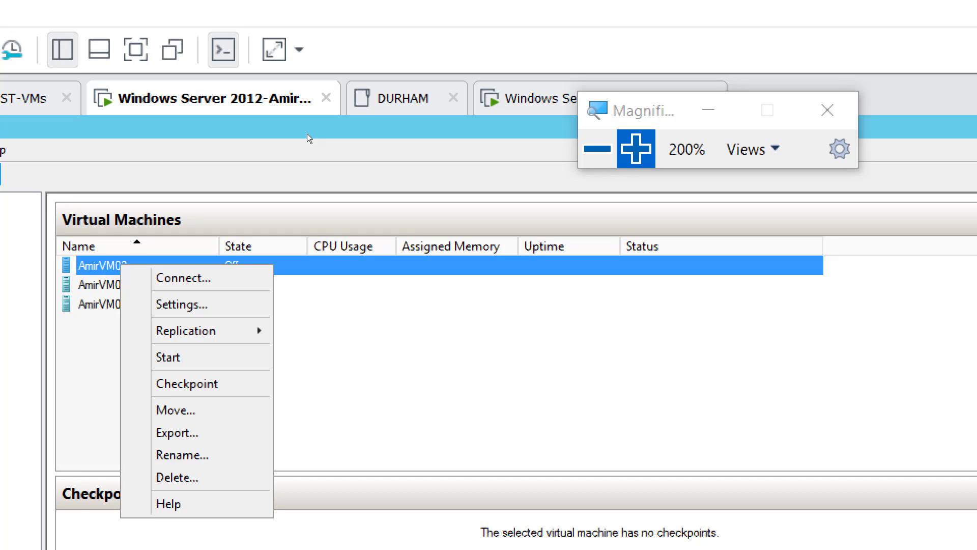
mouse_move(345, 169)
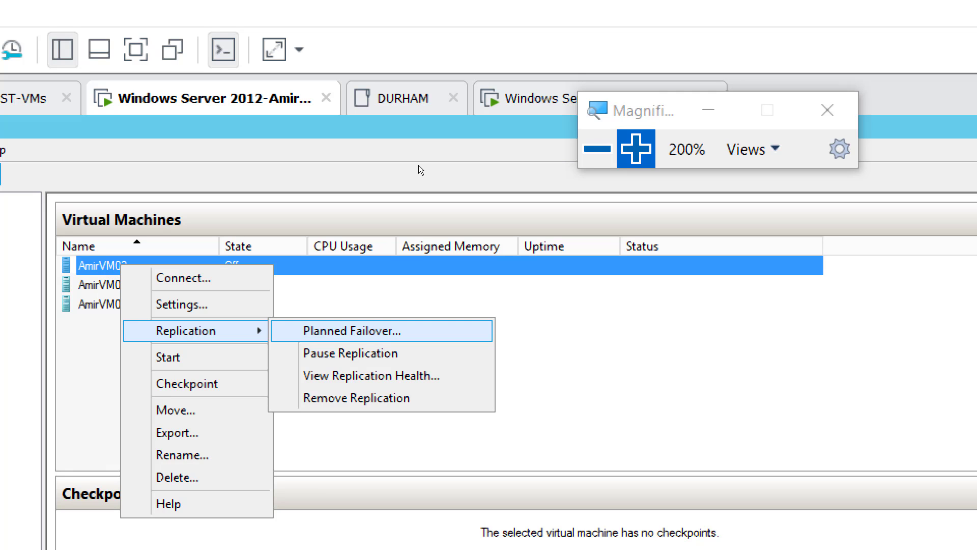
click(419, 165)
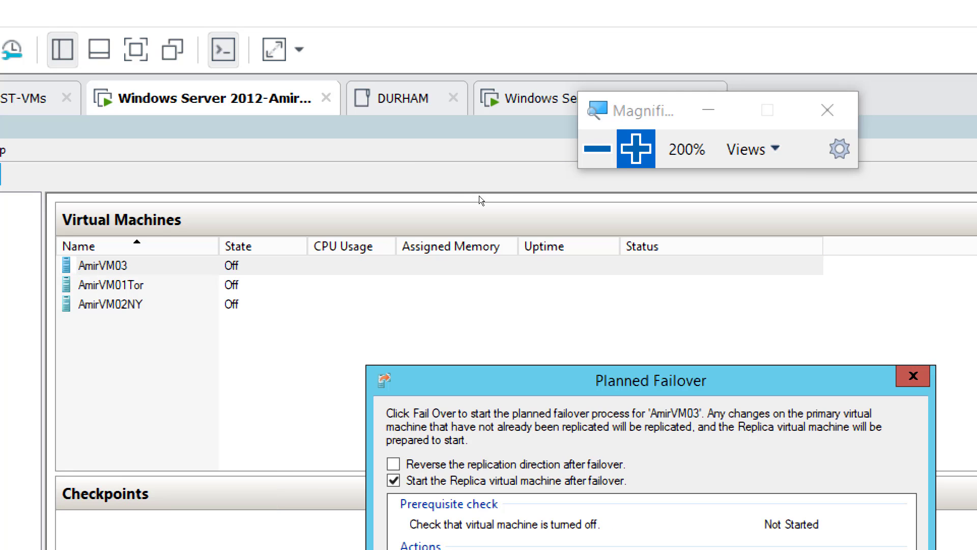
drag(495, 392, 381, 270)
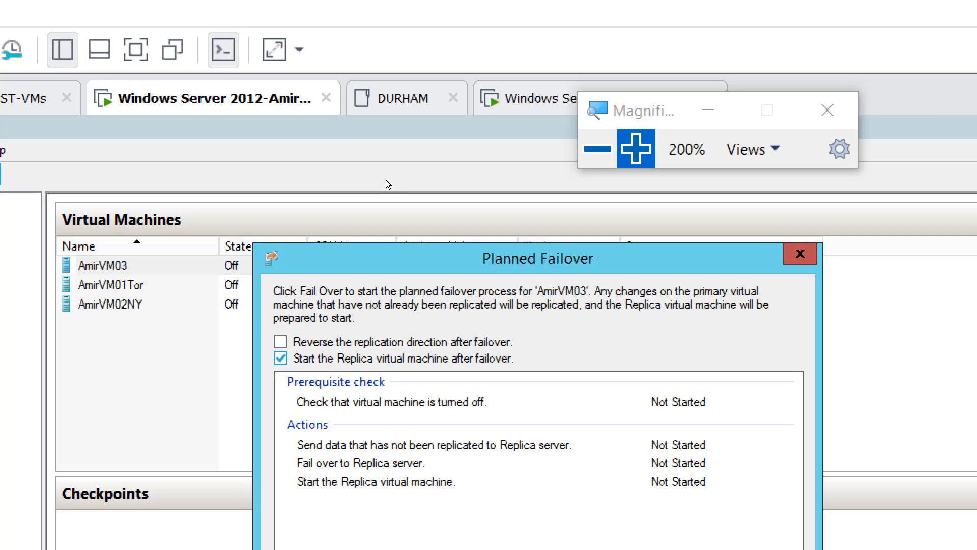
click(280, 341)
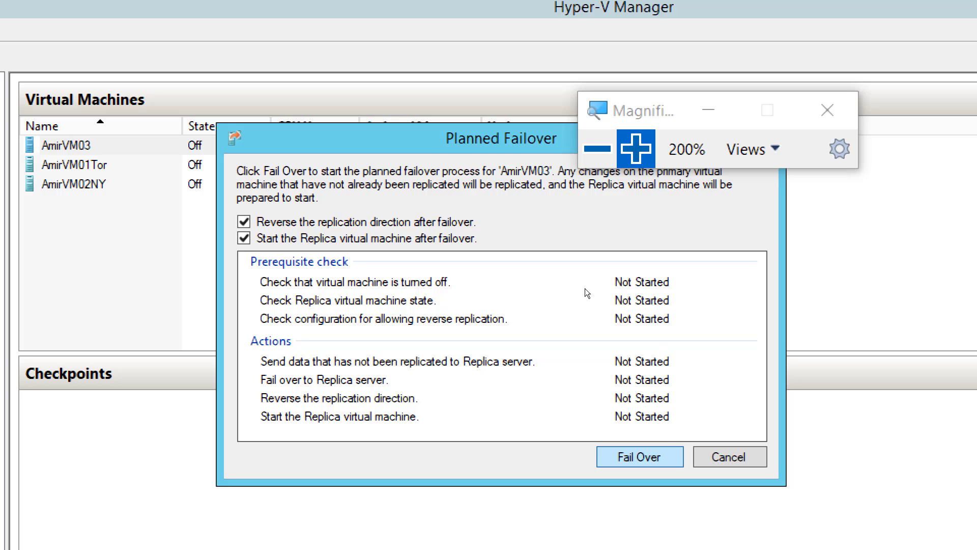
key(Return)
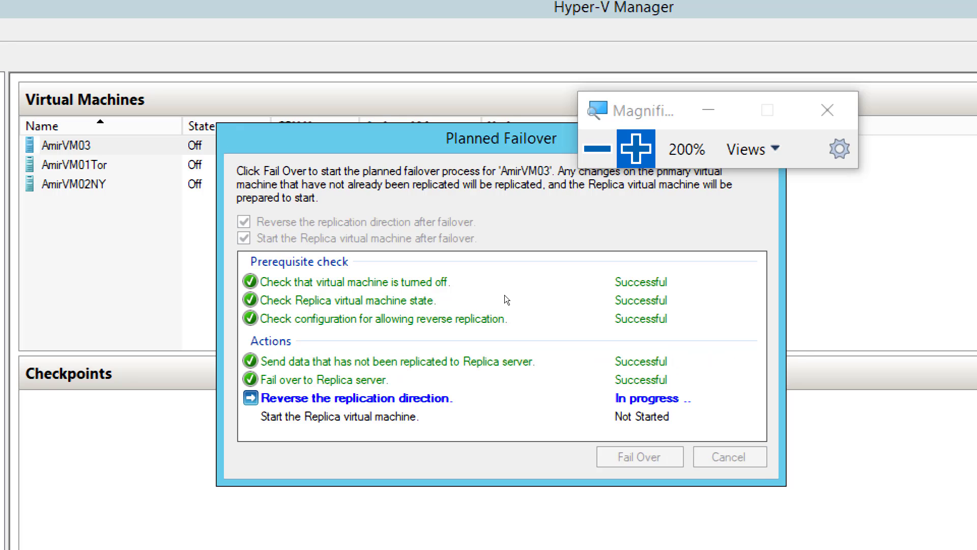
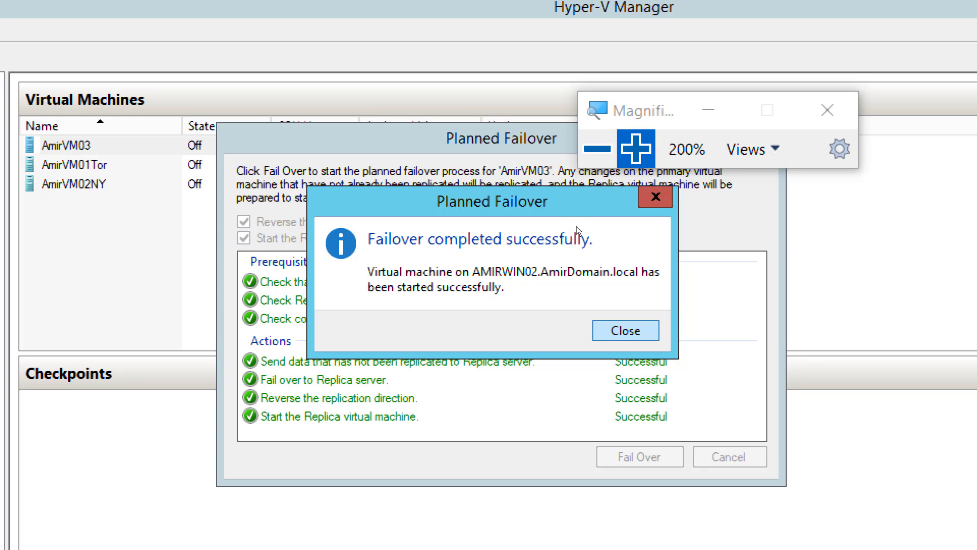
Close the planned failover completion message and view AmirVM03's replication details on AMIRWIN01
key(Return)
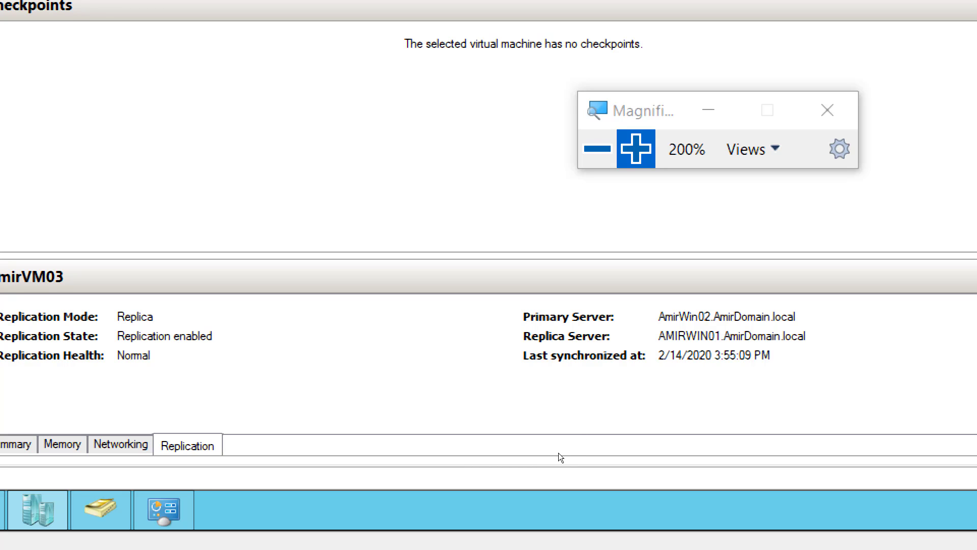
key(super+minus)
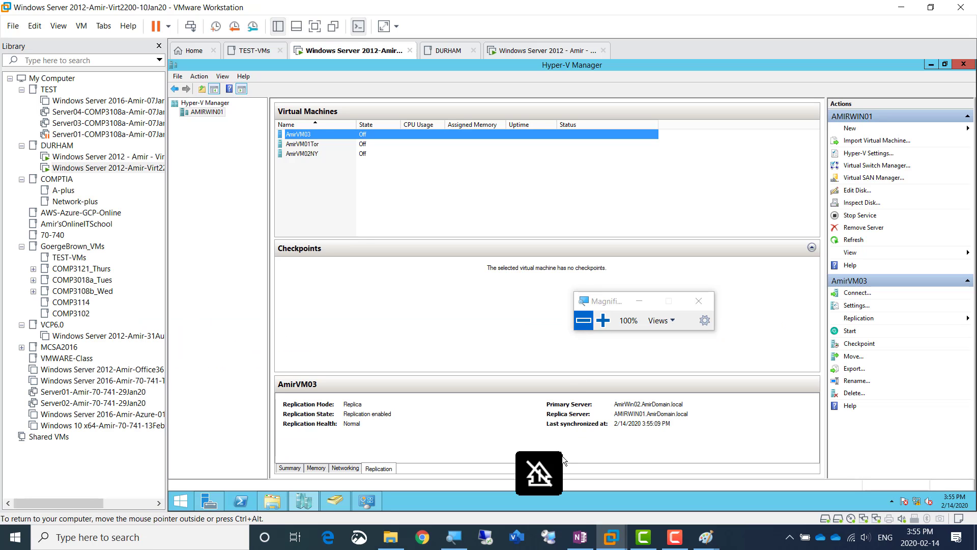
Switch to the OneNote lab page and duplicate the "Screenshot 7" line directly beneath itself
click(580, 537)
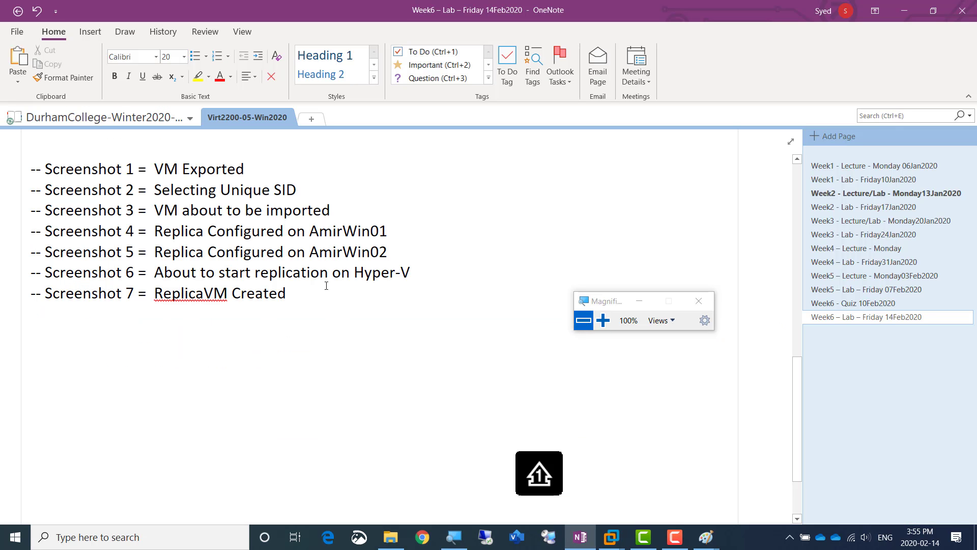
key(shift+Home)
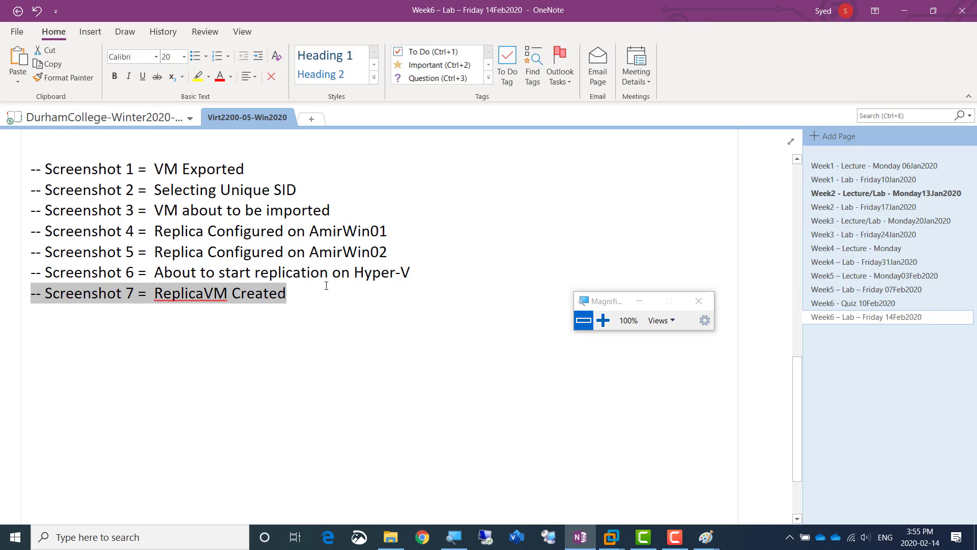
key(ctrl+c)
key(End)
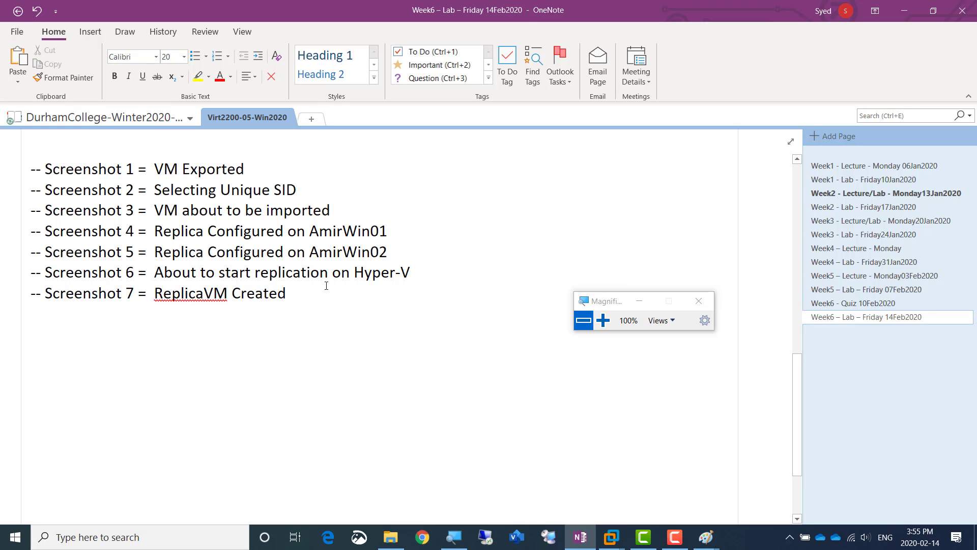
key(Return)
key(ctrl+v)
key(Home)
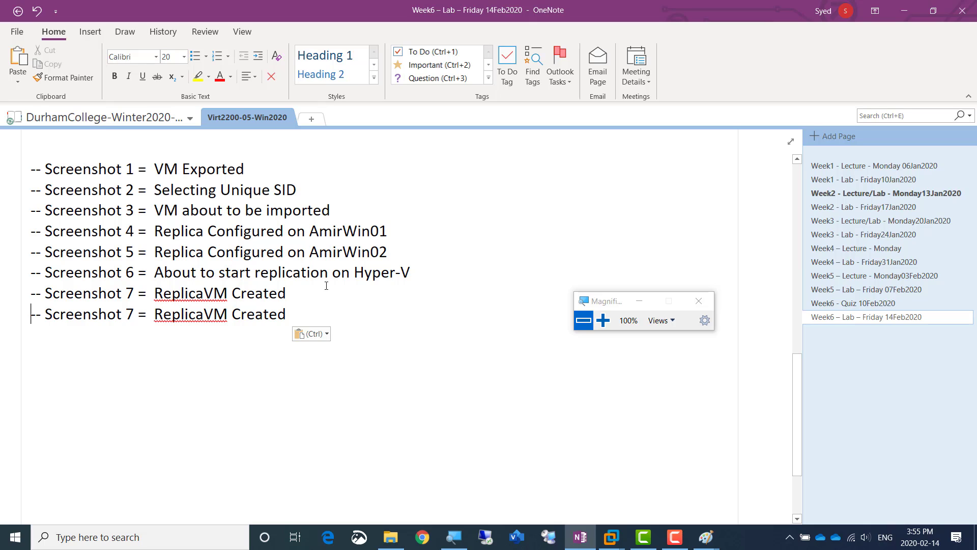
Change the number in the duplicated screenshot line to 8
key(Right)
key(Right)
key(Right)
key(Right)
key(Right)
key(Right)
key(Right)
key(Right)
key(Right)
key(Right)
key(Right)
key(Right)
key(Right)
key(Left)
key(Left)
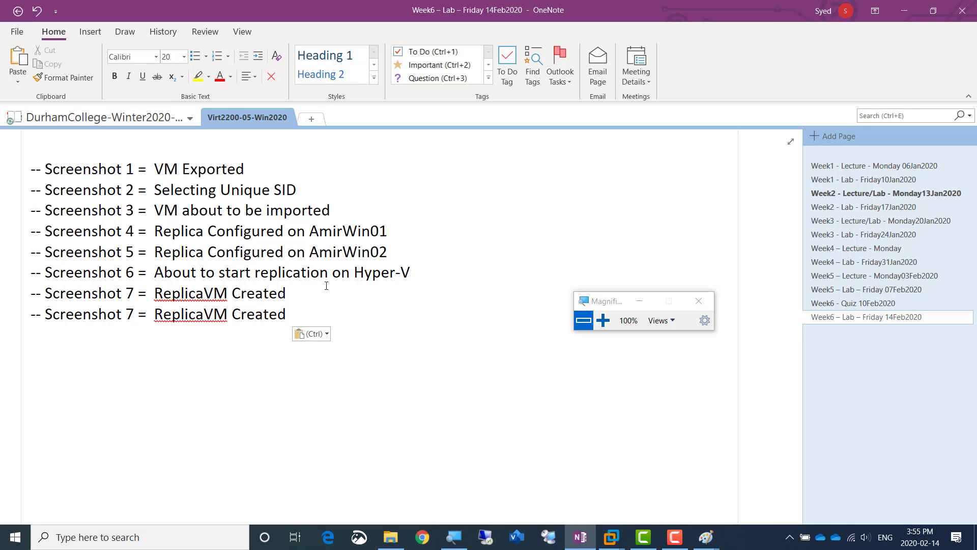
key(shift+Right)
text(8)
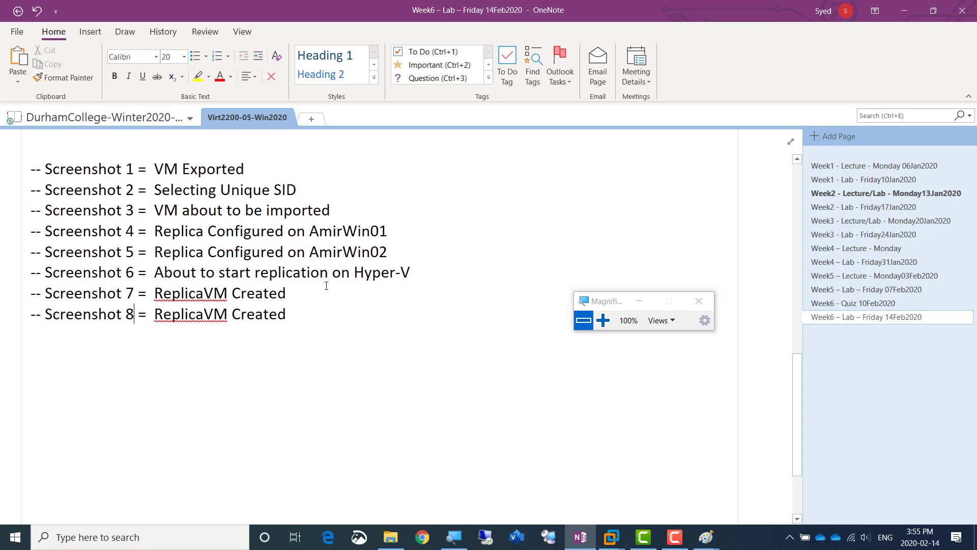
Replace the description of the Screenshot 8 line with "Failover Successful"
key(Right)
key(Right)
key(Right)
key(Right)
key(ctrl+shift+Right)
key(ctrl+shift+Right)
key(shift+Left)
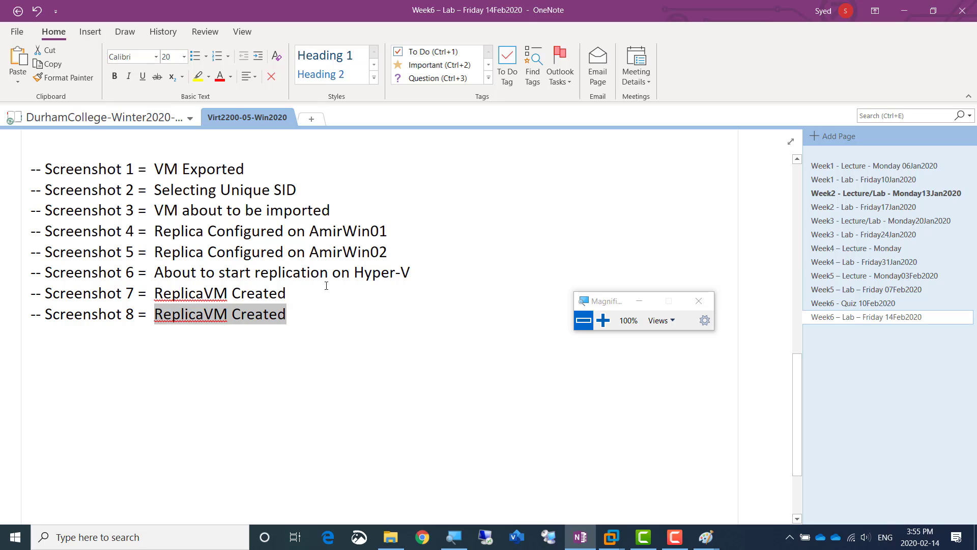
text(Failover)
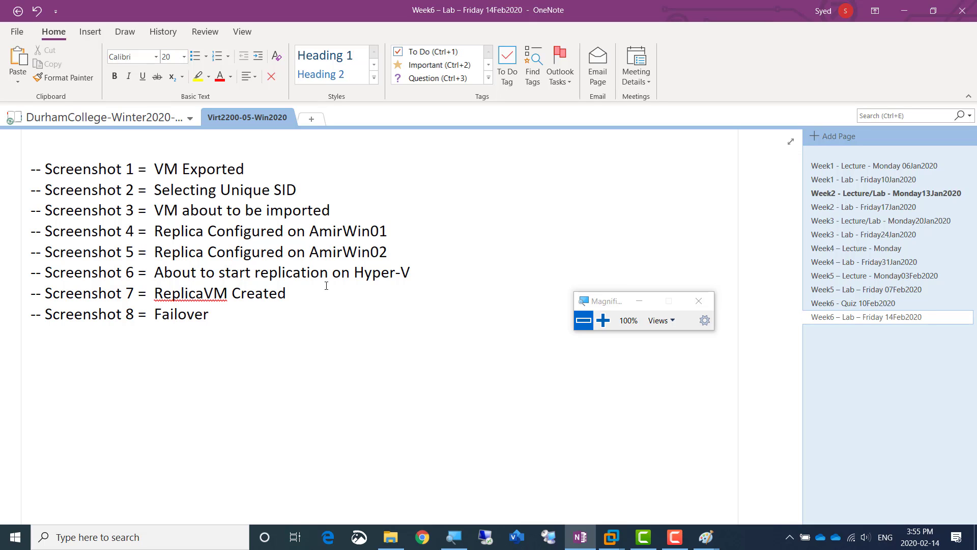
text( Successful)
drag(612, 304, 454, 236)
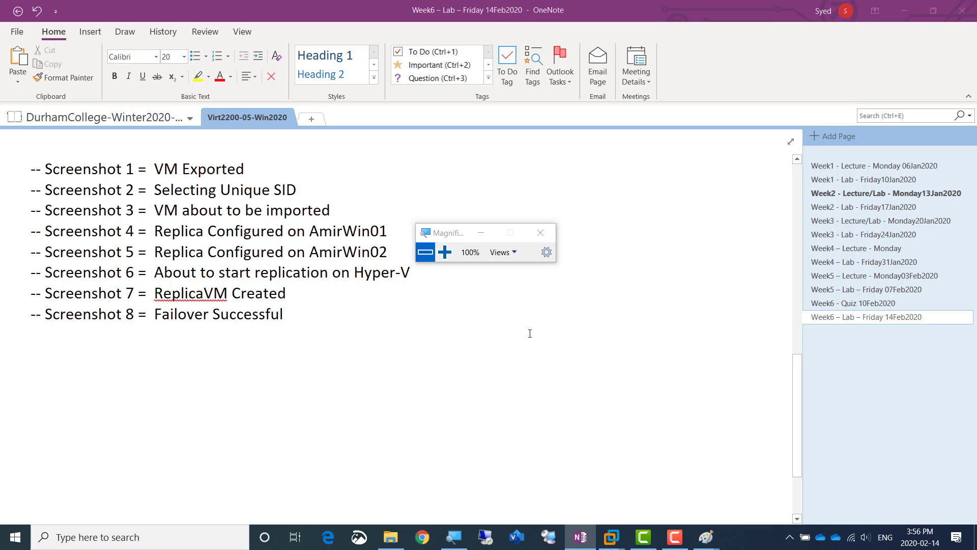
Switch to Chrome, close the Magnifier, and sign in to the Durham College course content page with the prefilled credentials
key(alt+Tab)
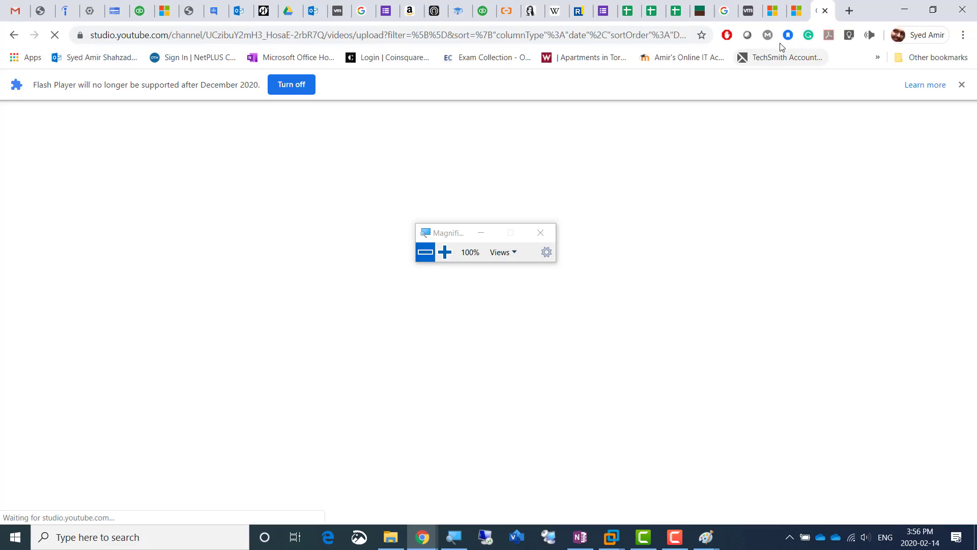
click(849, 10)
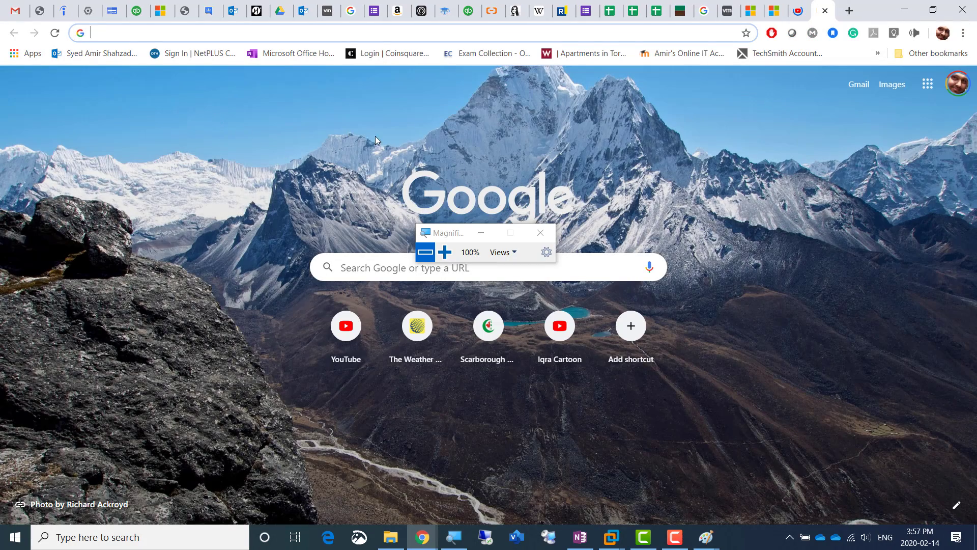
click(682, 11)
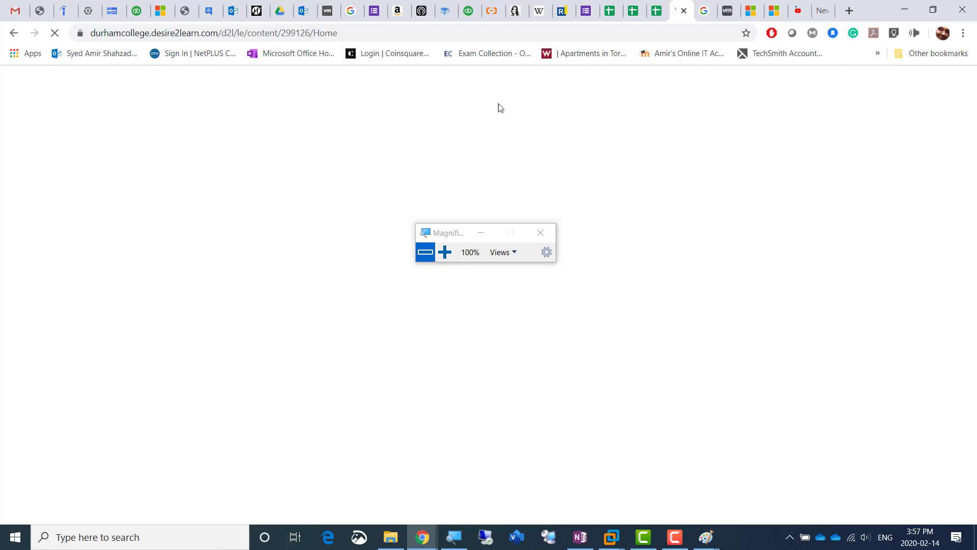
click(540, 233)
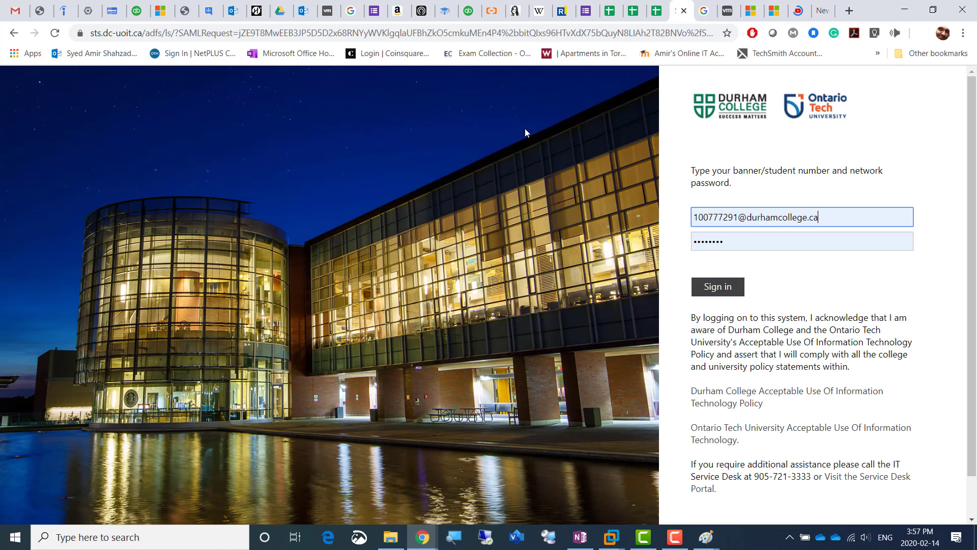
click(710, 290)
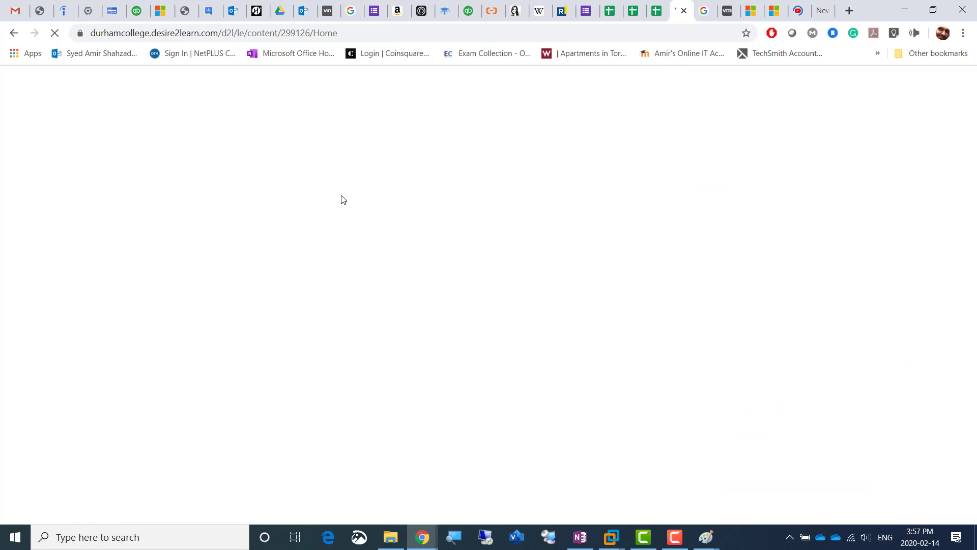
click(674, 537)
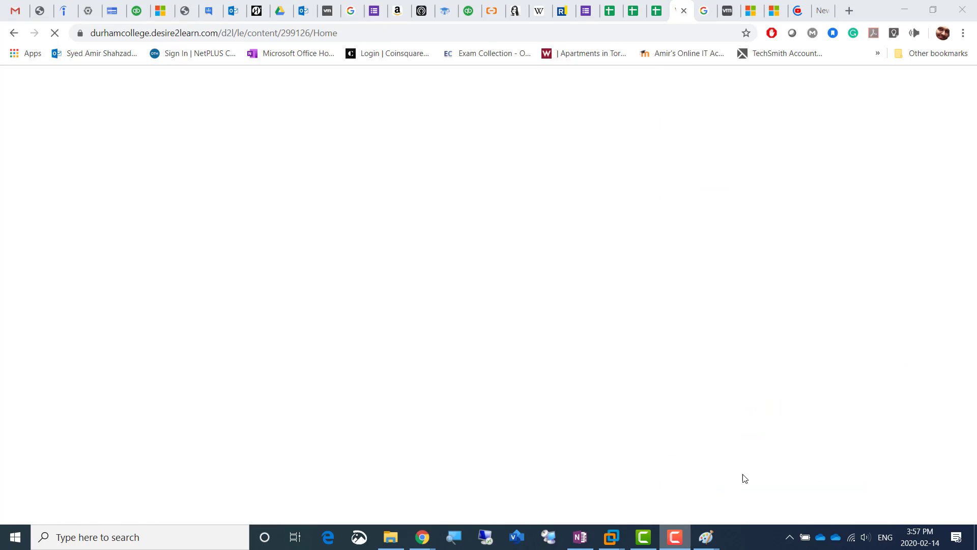